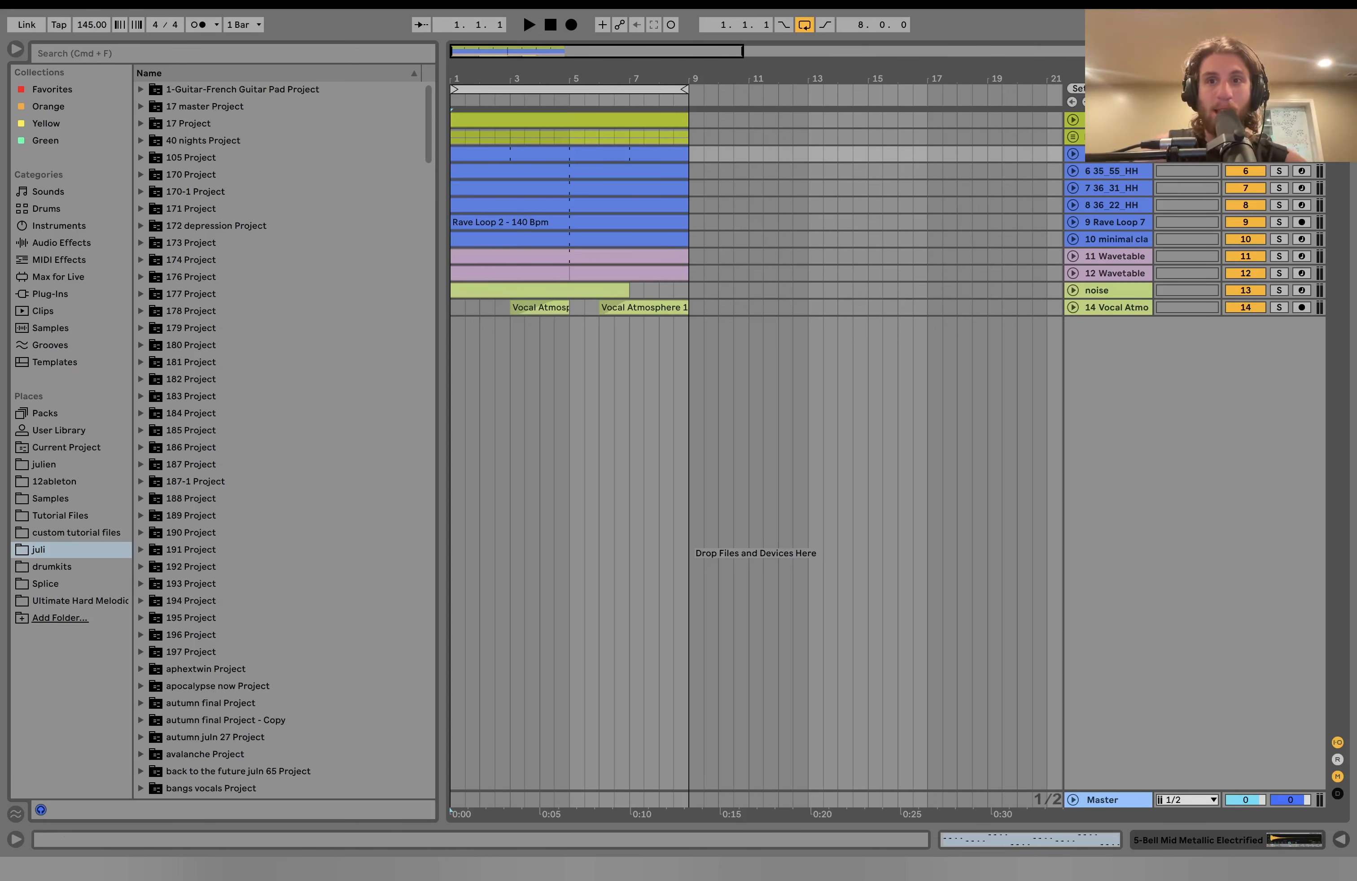
Select the kick track and play the full loop from its start, stopping after about two bars.
click(1109, 137)
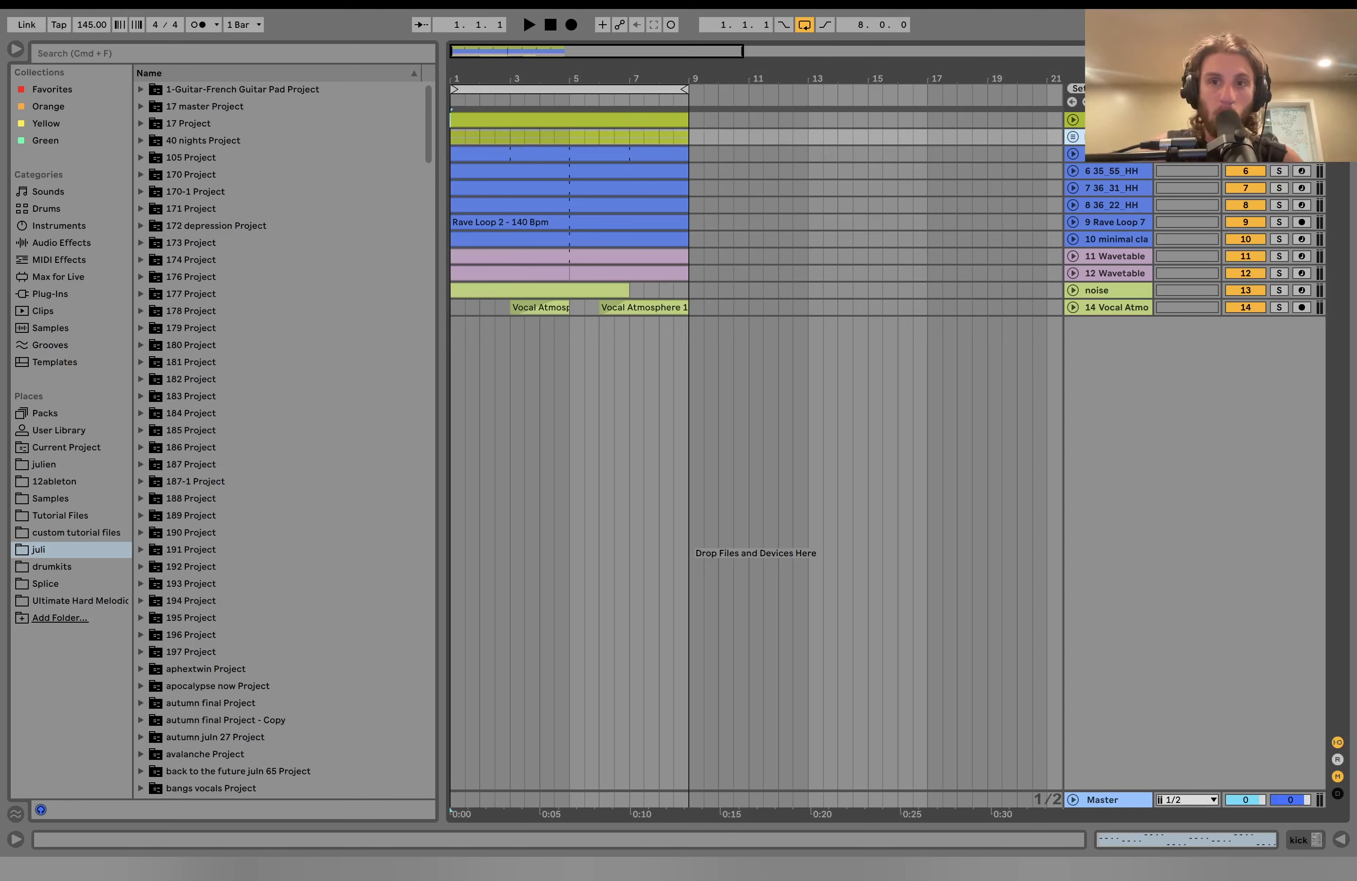
key(space)
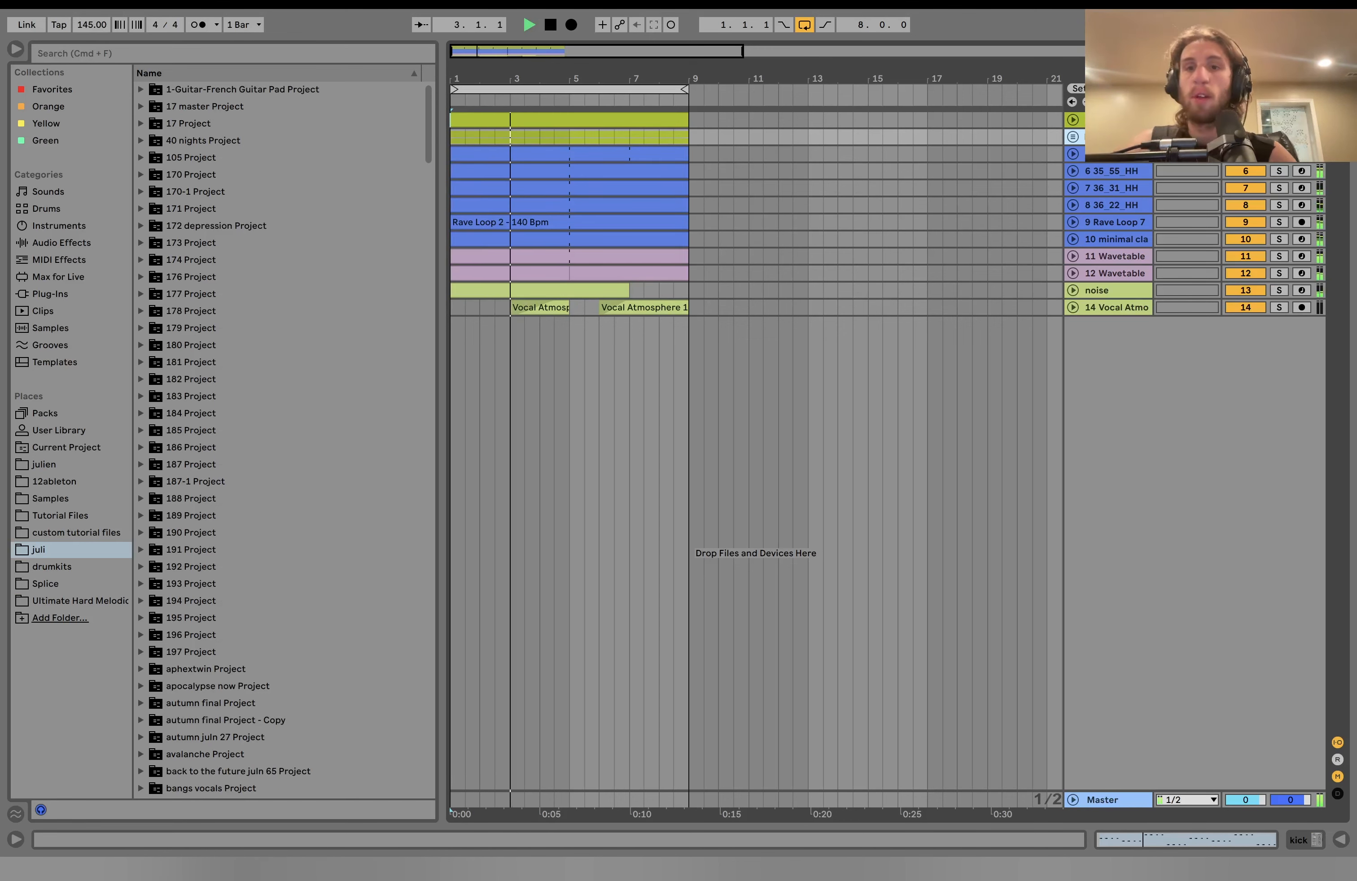
key(space)
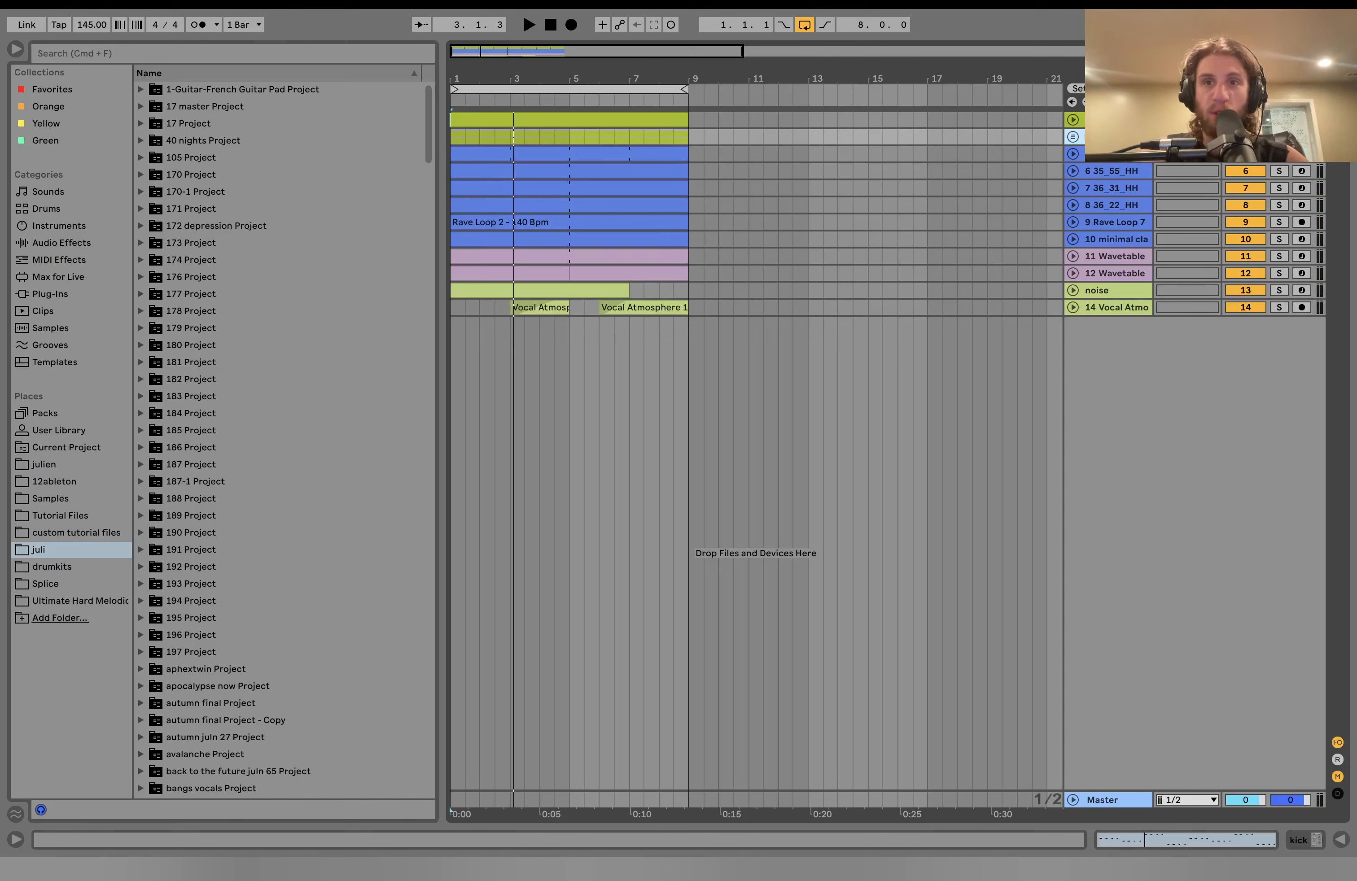
Solo the bass and kick tracks together and play the loop to audition them.
click(1113, 120)
key(s)
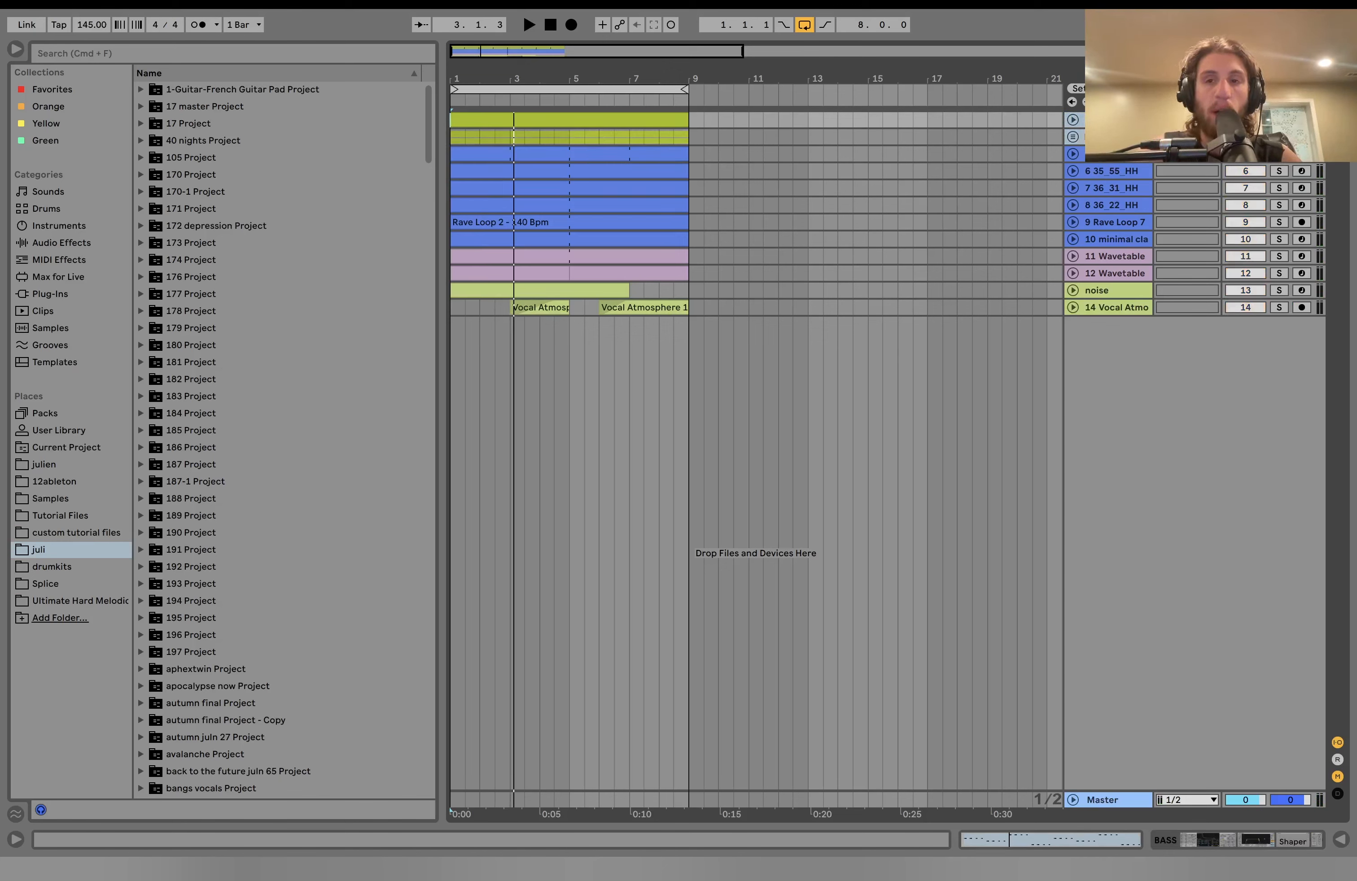
key(space)
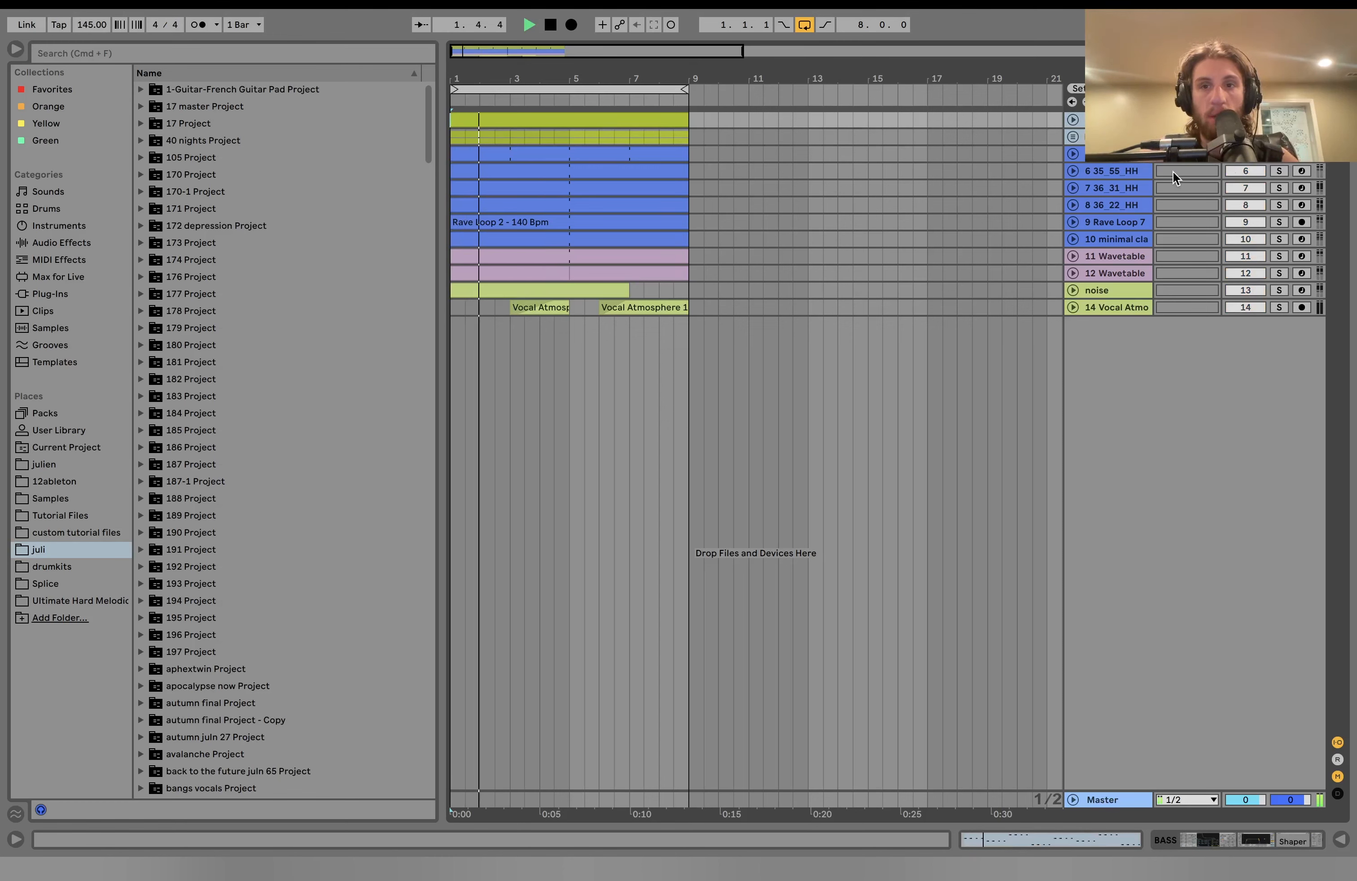
Solo the blue percussion tracks down to track 10 as a group and play them.
click(1137, 159)
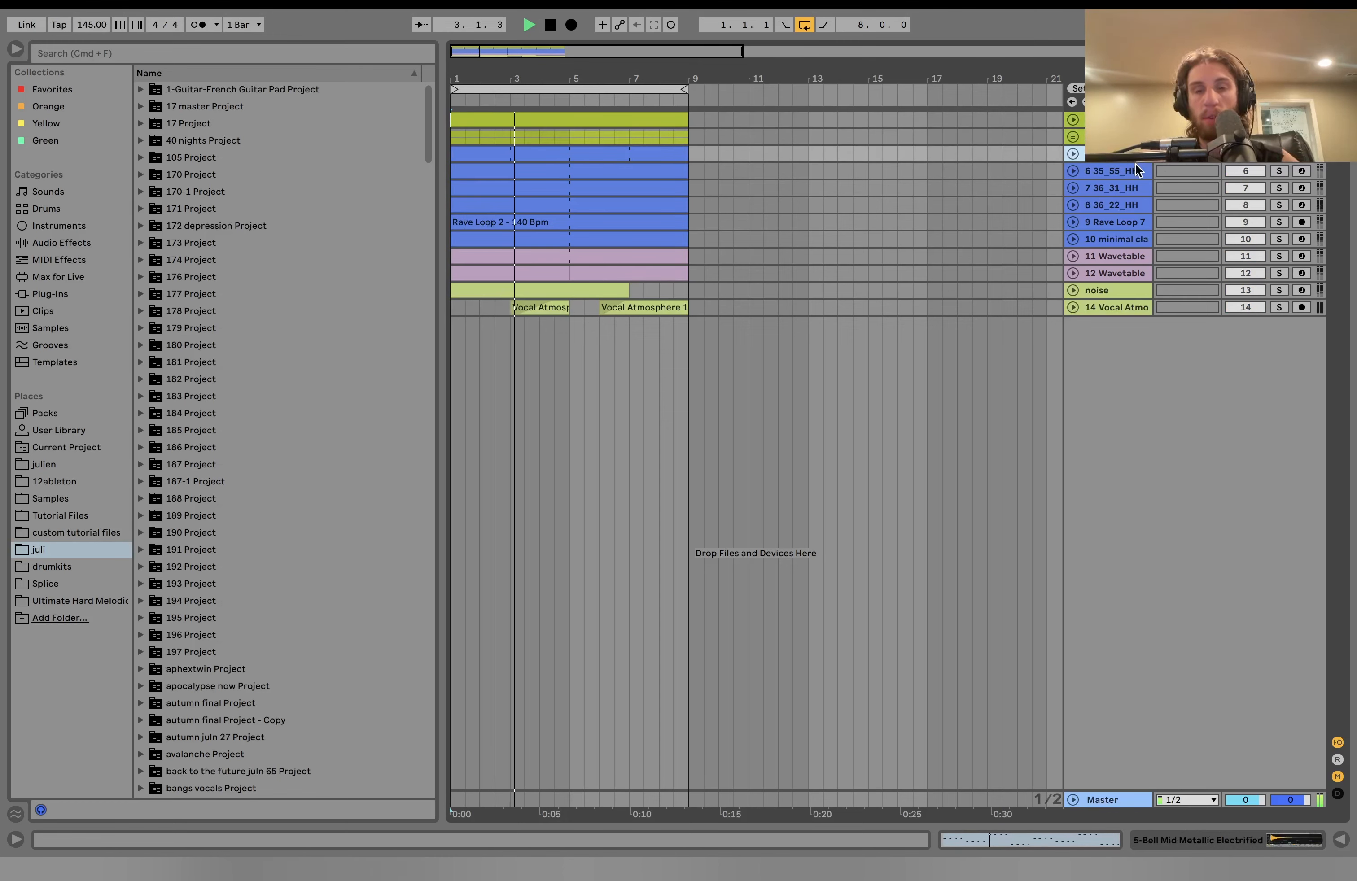
shift+click(1263, 238)
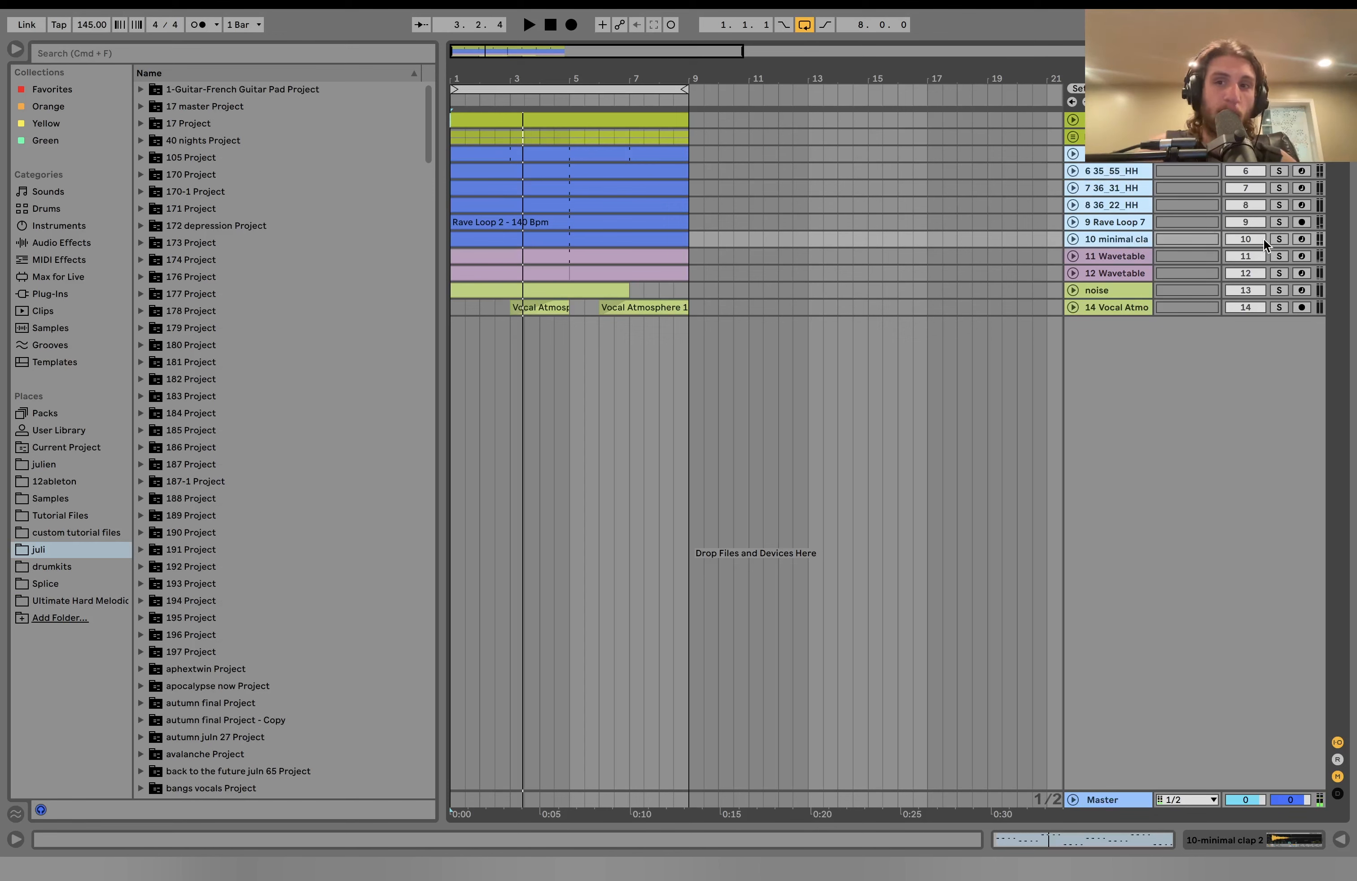
click(1277, 239)
key(space)
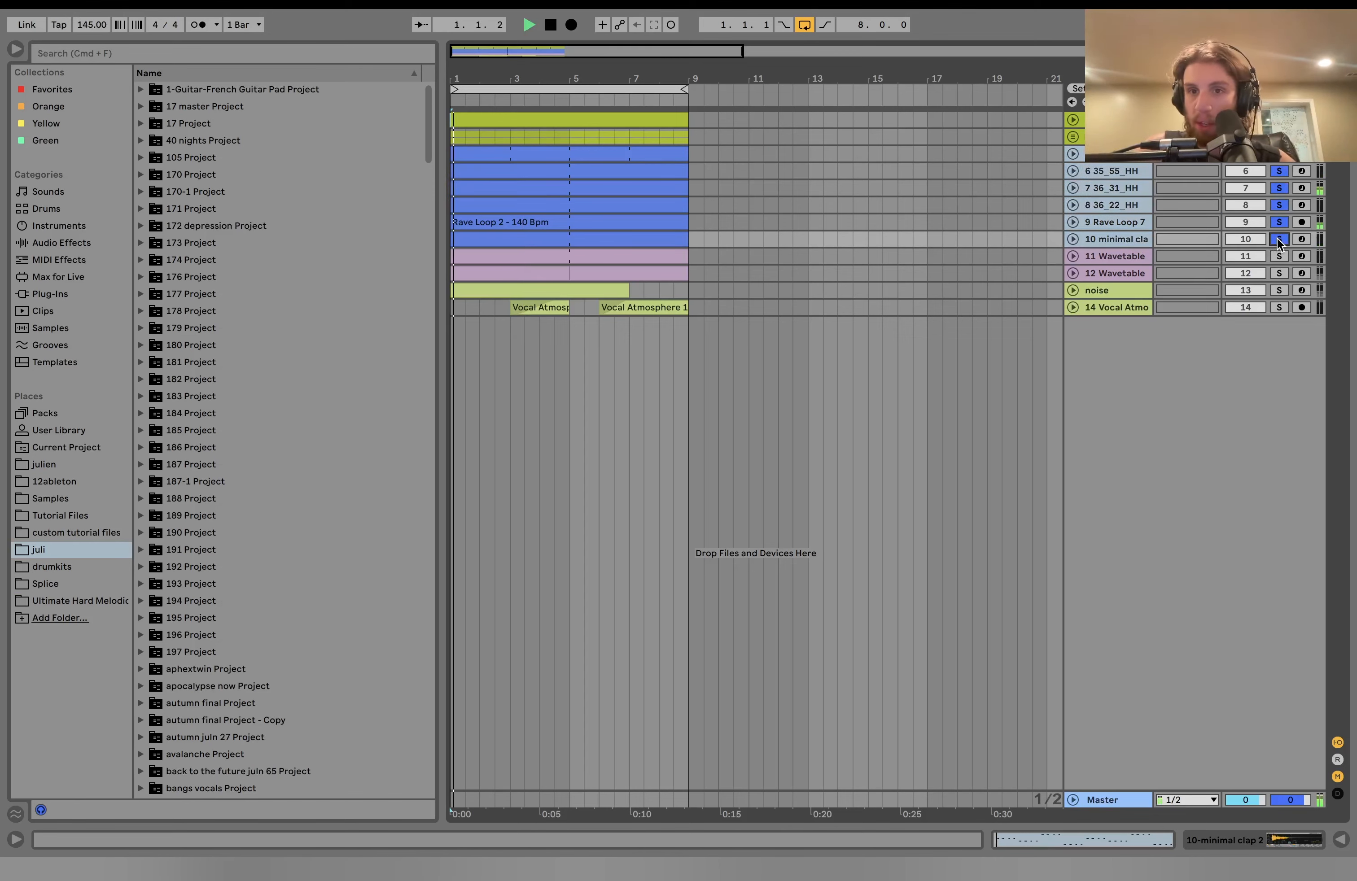
Solo the two Wavetable tracks, 11 and 12, and listen to them on their own.
click(1122, 258)
shift+click(1123, 273)
click(1280, 273)
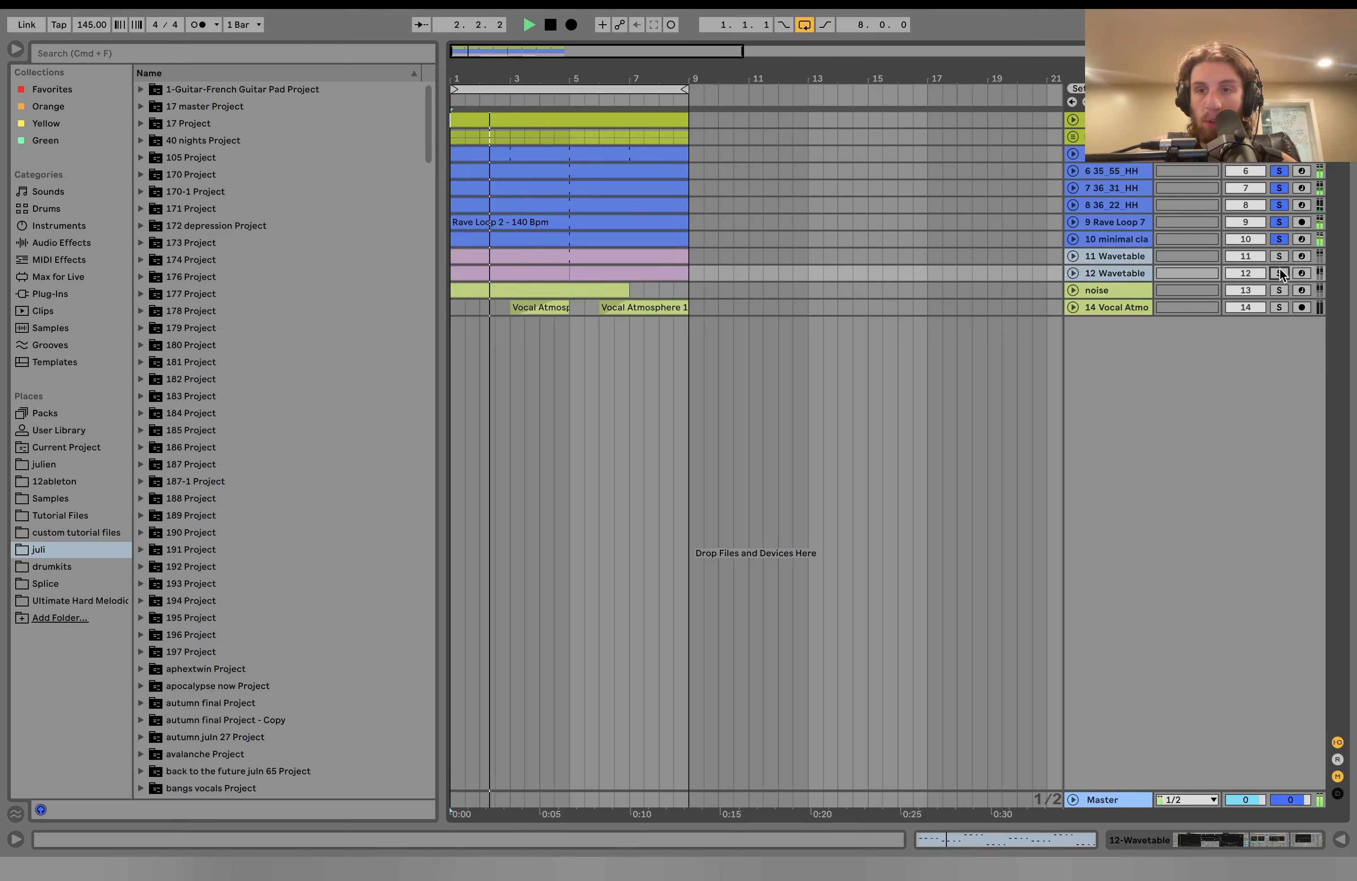
key(space)
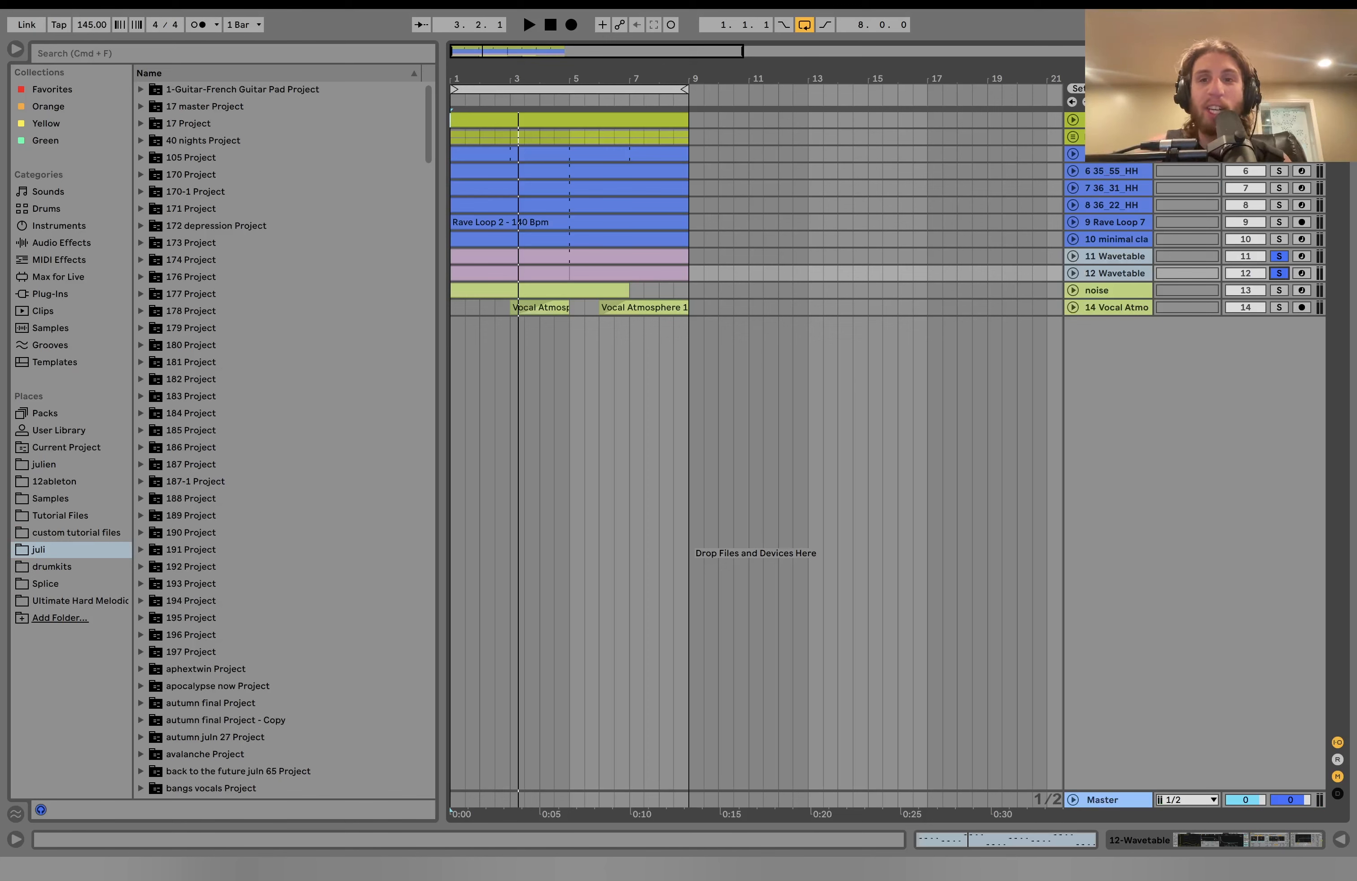
Turn off solo on both Wavetable tracks and play the full loop again.
click(1278, 256)
click(1278, 272)
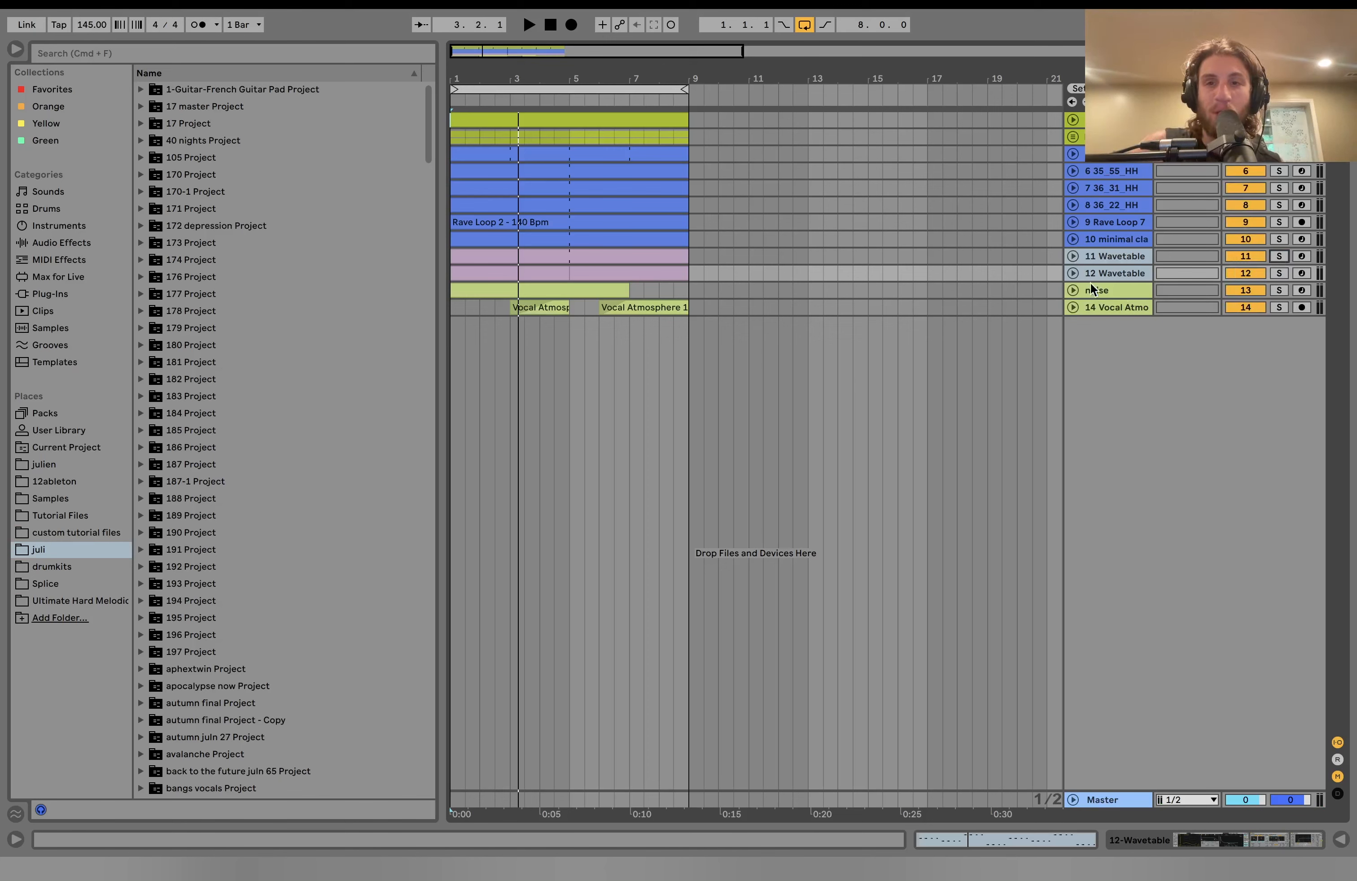
key(space)
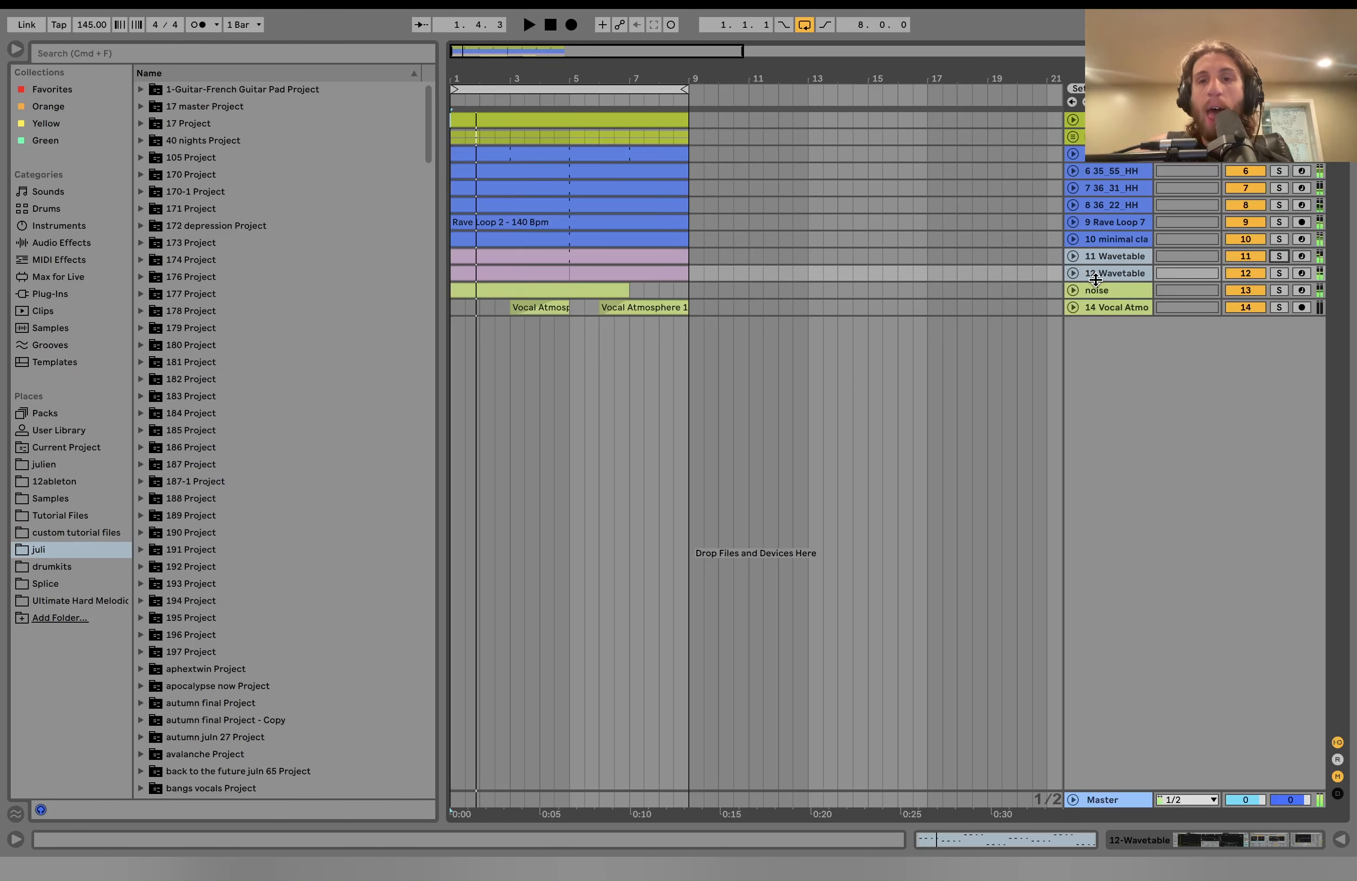
Select the kick and bass tracks, solo them and start playback.
click(1113, 136)
shift+click(1112, 120)
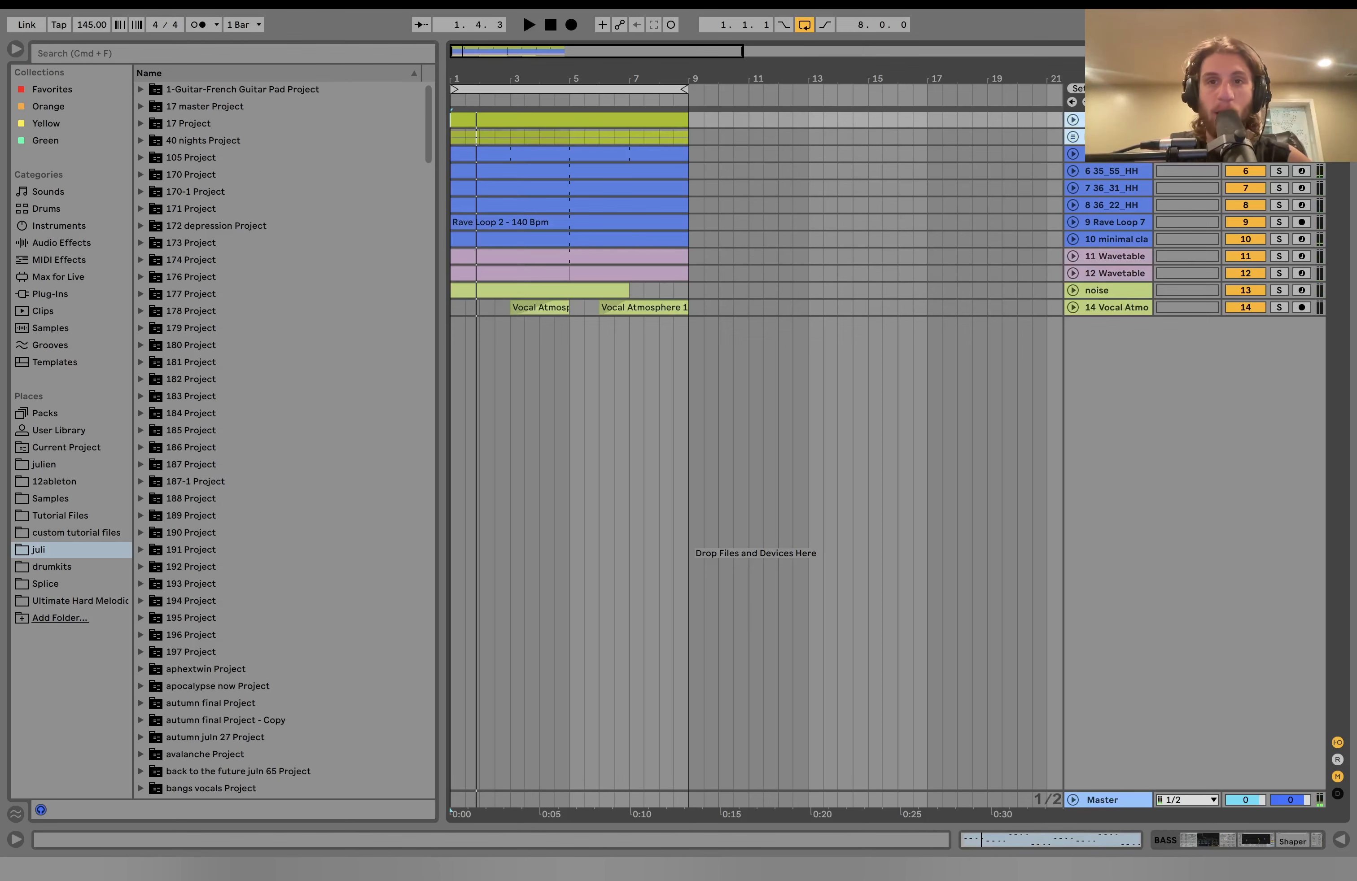
key(s)
key(space)
Open the bass track's eight-bar MIDI clip and listen to its offbeat note pattern.
key(shift+Tab)
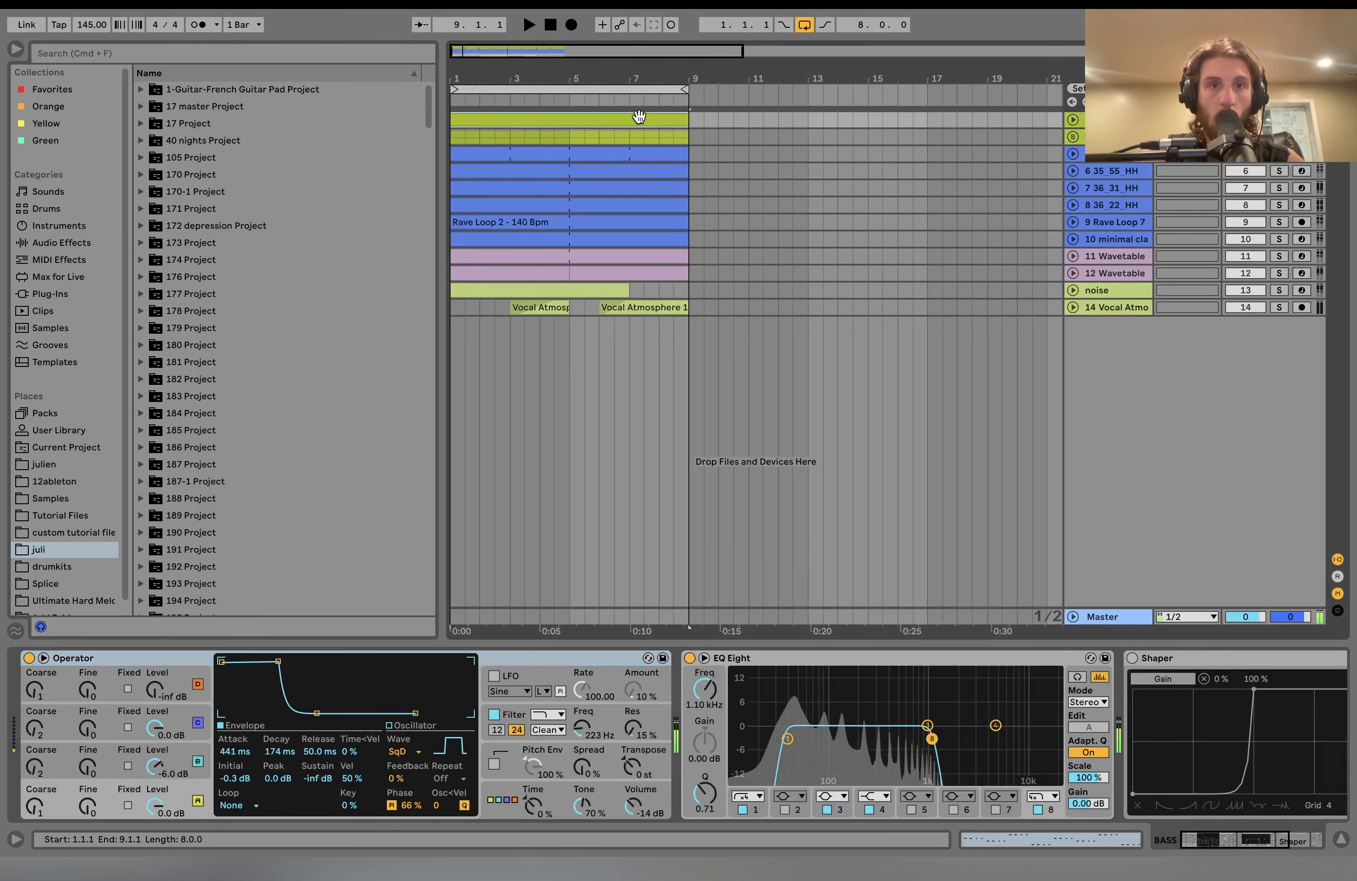
double_click(639, 118)
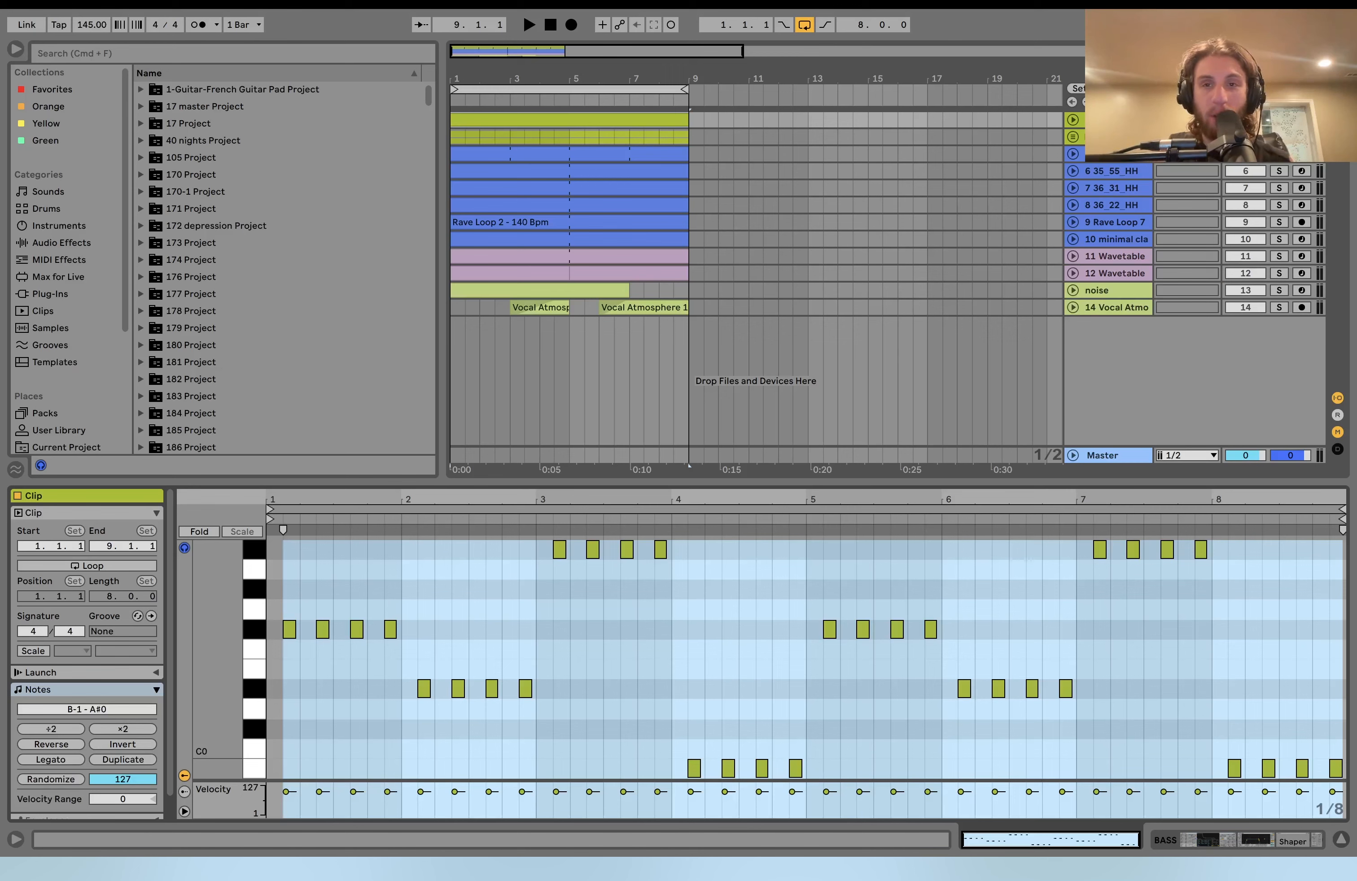
key(space)
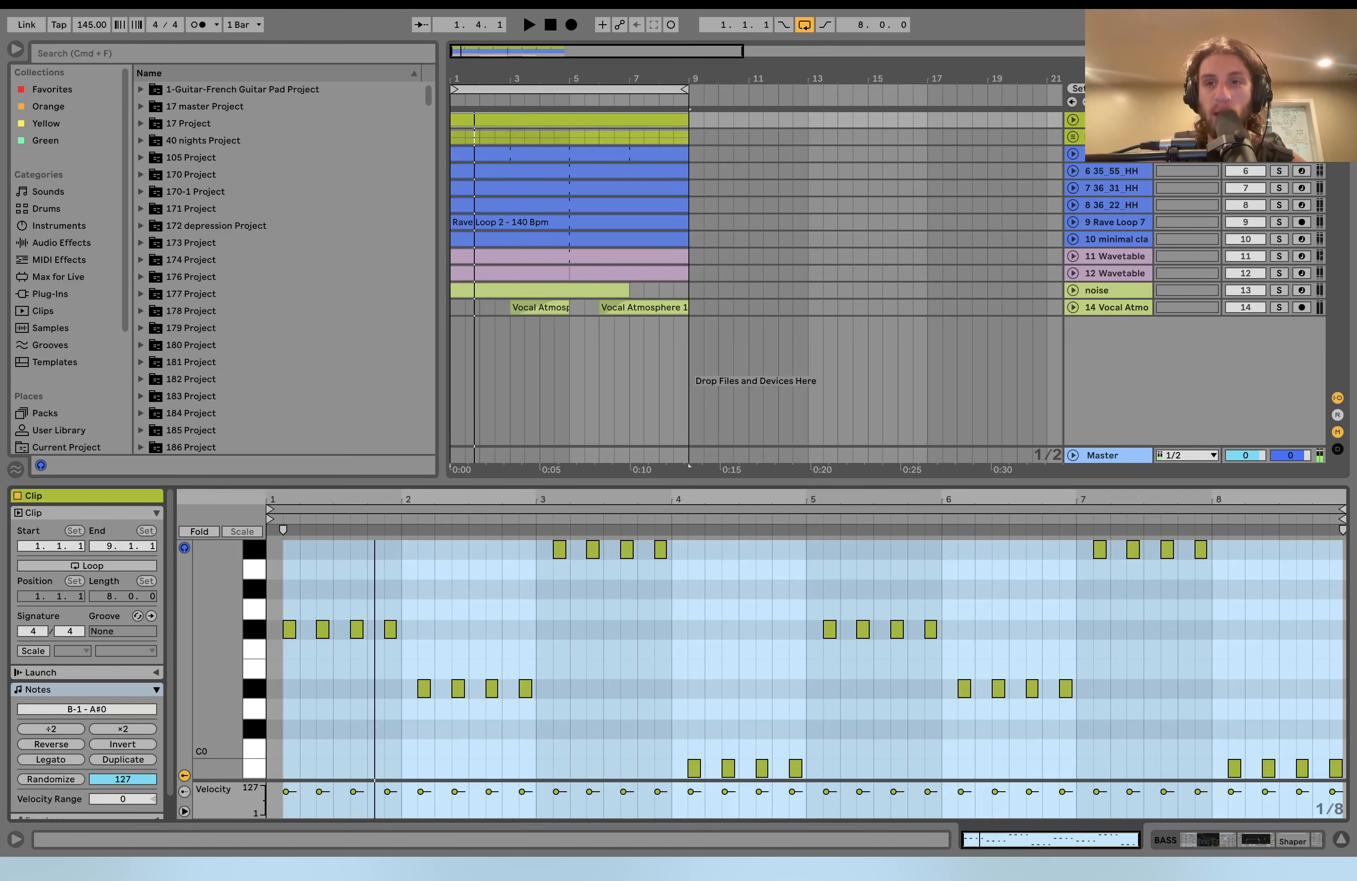
key(space)
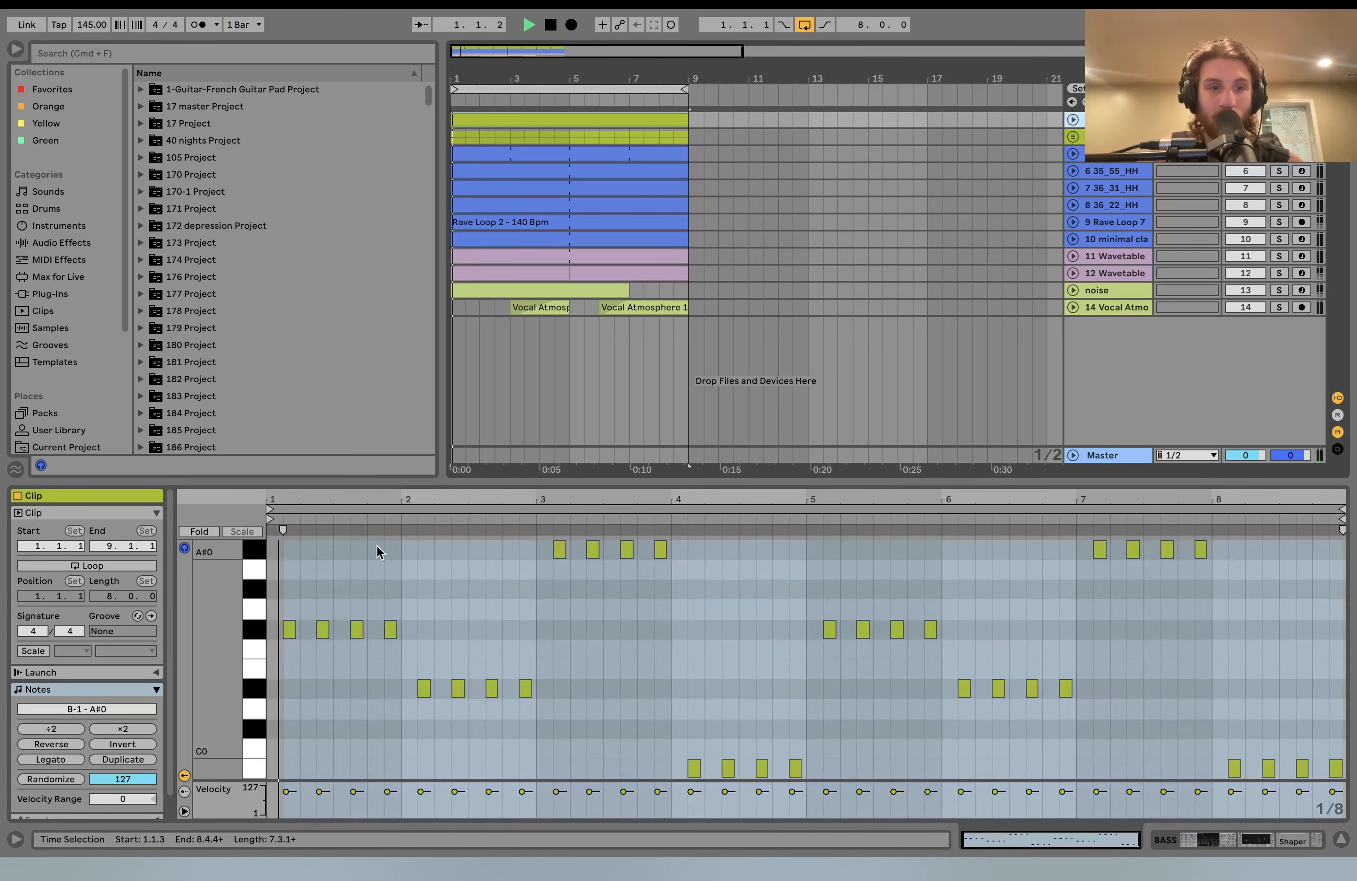
drag(217, 634, 204, 634)
key(space)
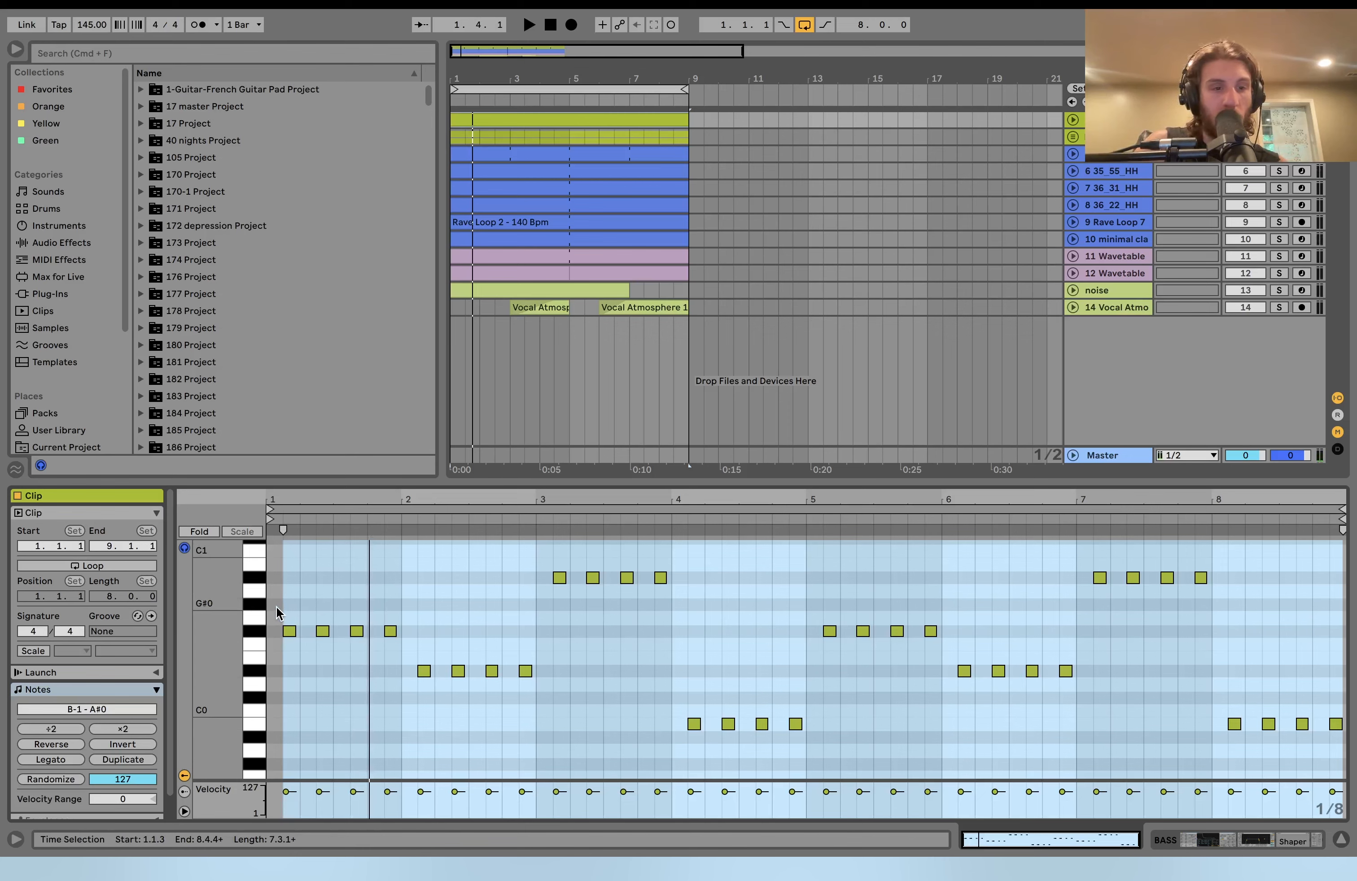
Try transposing the four bass notes in bar 4 up an octave to B0, and undo the transposition.
drag(276, 607, 650, 665)
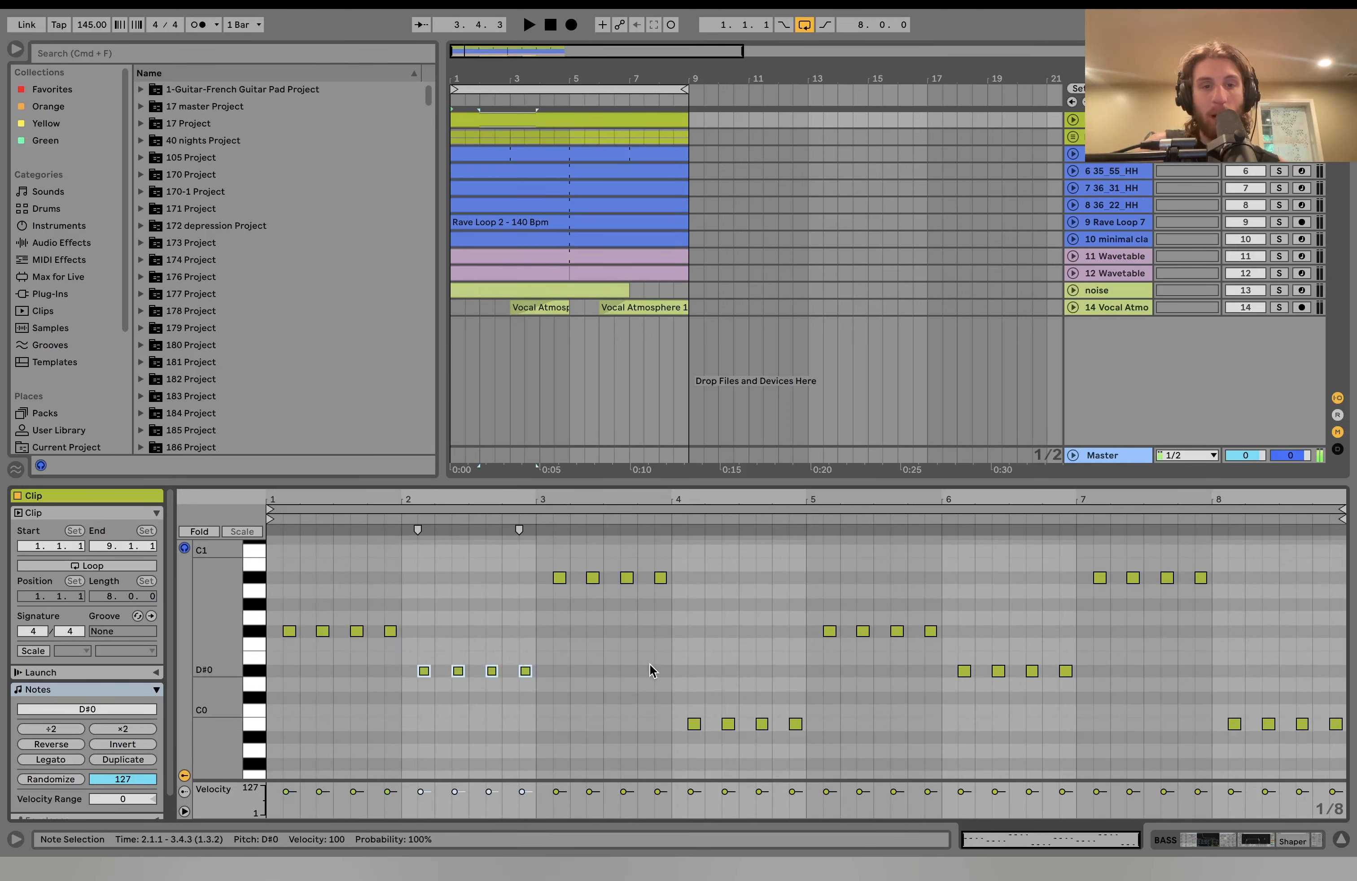
drag(521, 593, 781, 544)
drag(643, 729, 944, 736)
key(shift+Up)
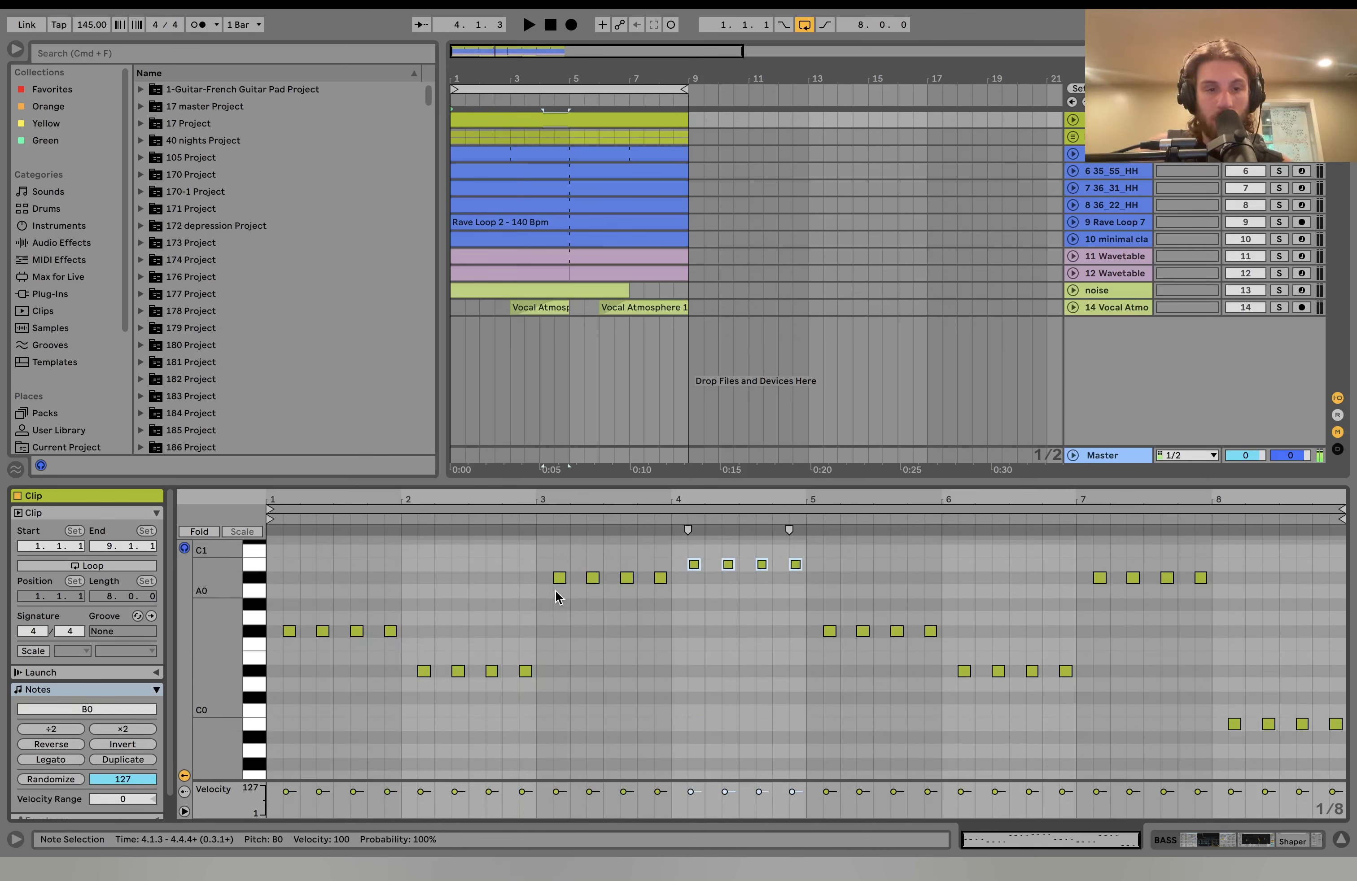
drag(273, 599, 455, 689)
drag(530, 617, 766, 530)
key(super+z)
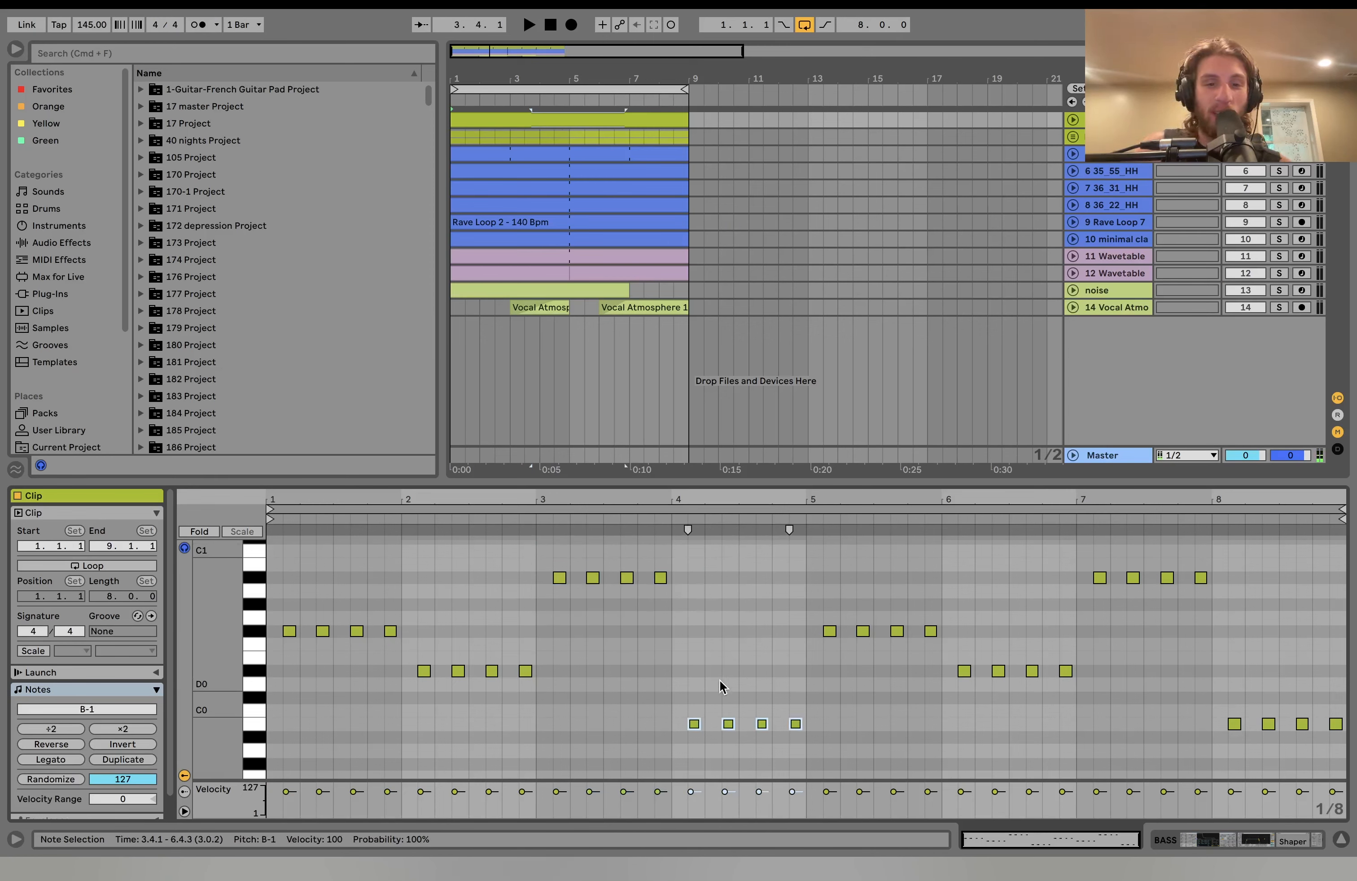
Play the bass line, and briefly solo and play Wavetable track 11 for comparison.
key(space)
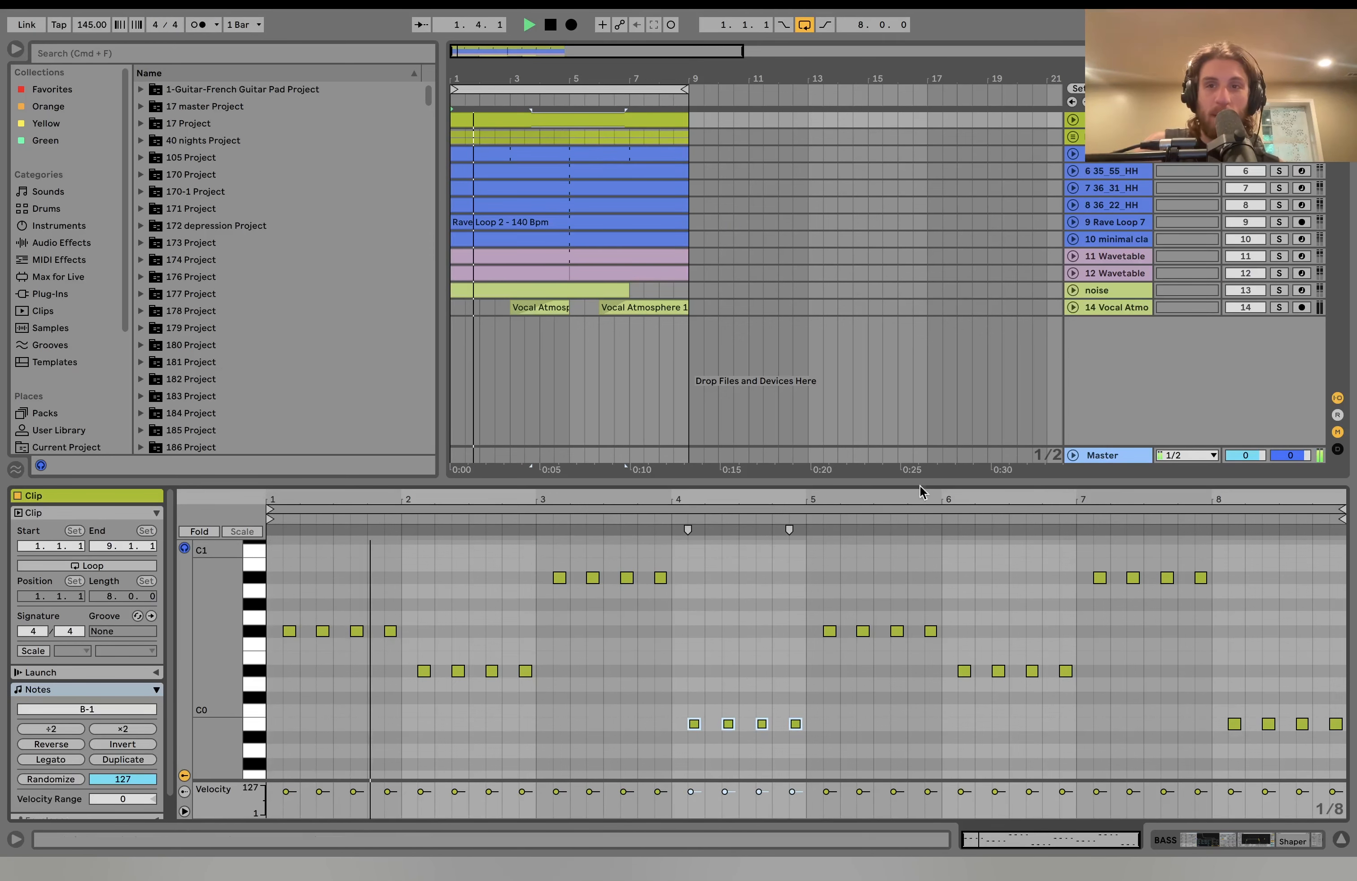
key(space)
click(1283, 258)
key(space)
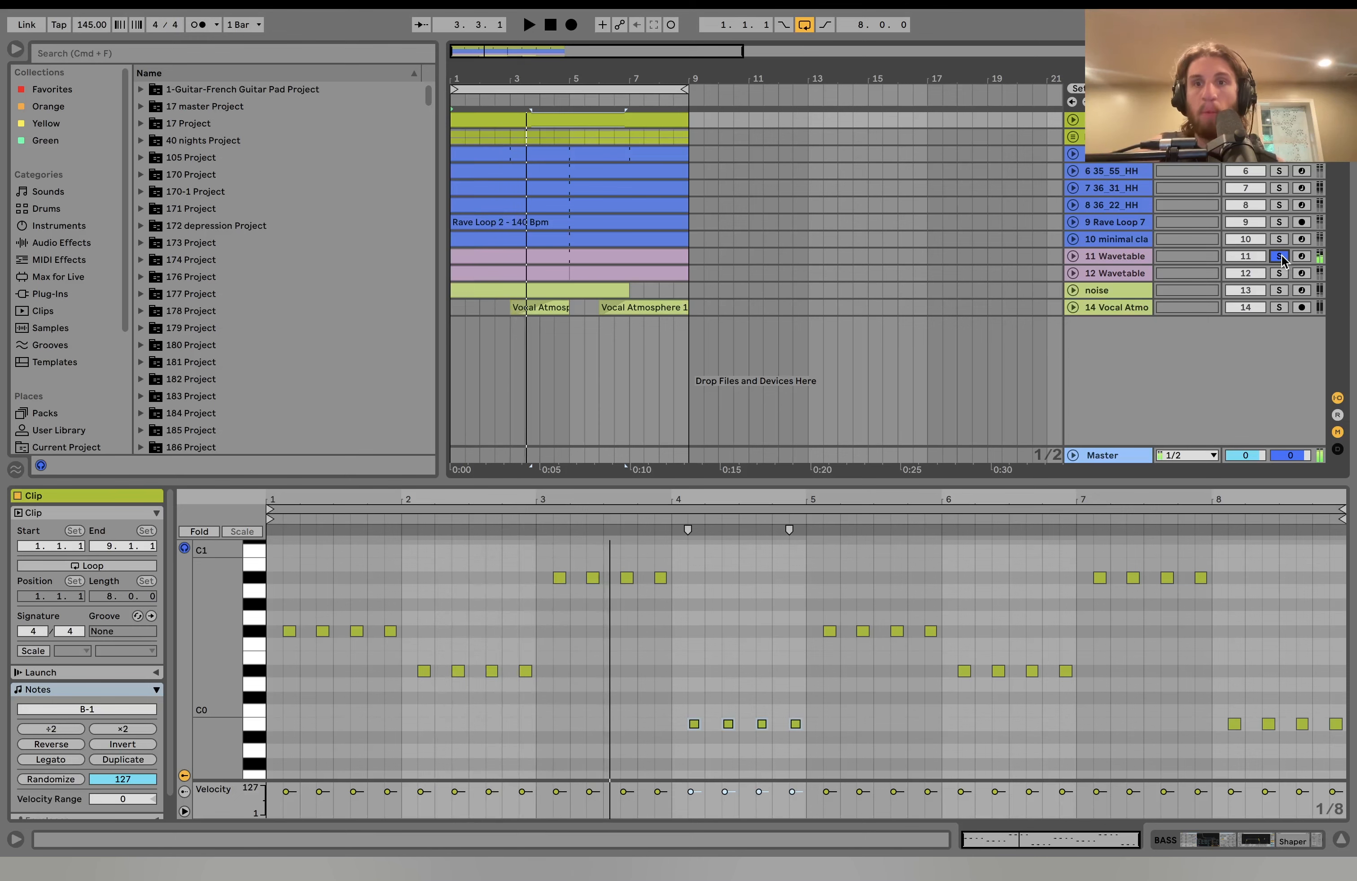
click(1281, 257)
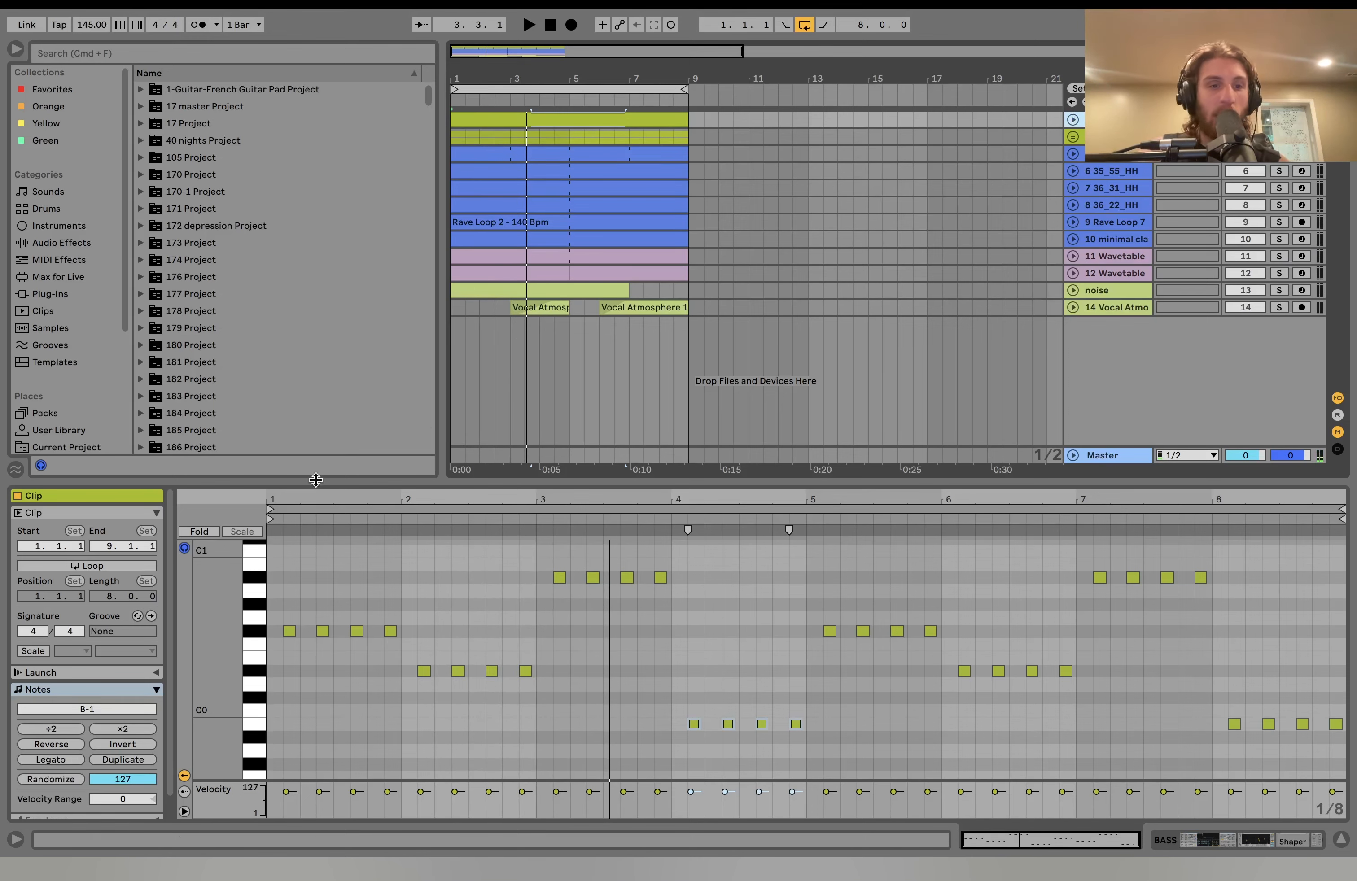
Try lengthening all the notes in the bass clip, listen to the result and undo the change.
drag(273, 497, 266, 497)
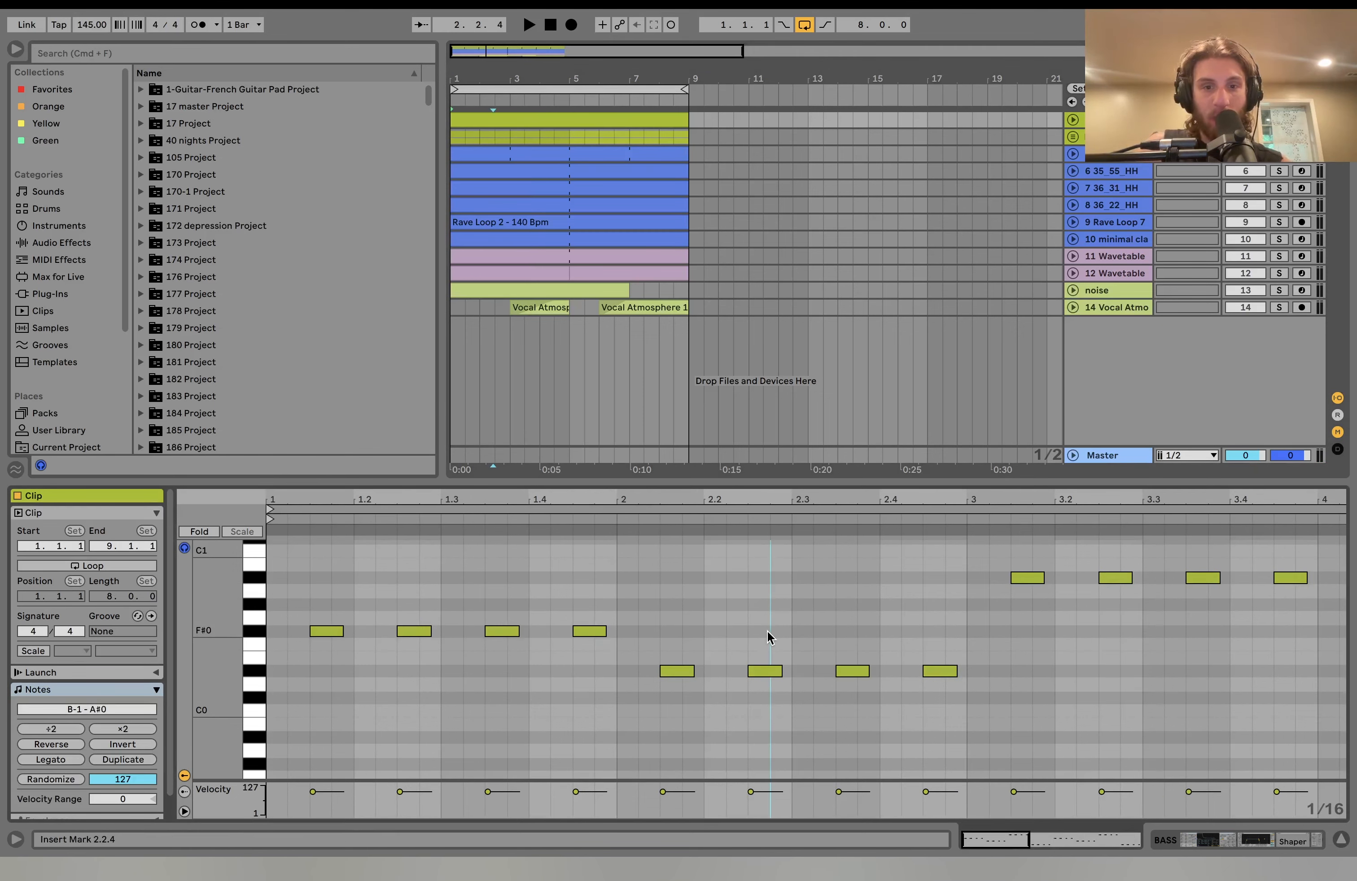
key(super+a)
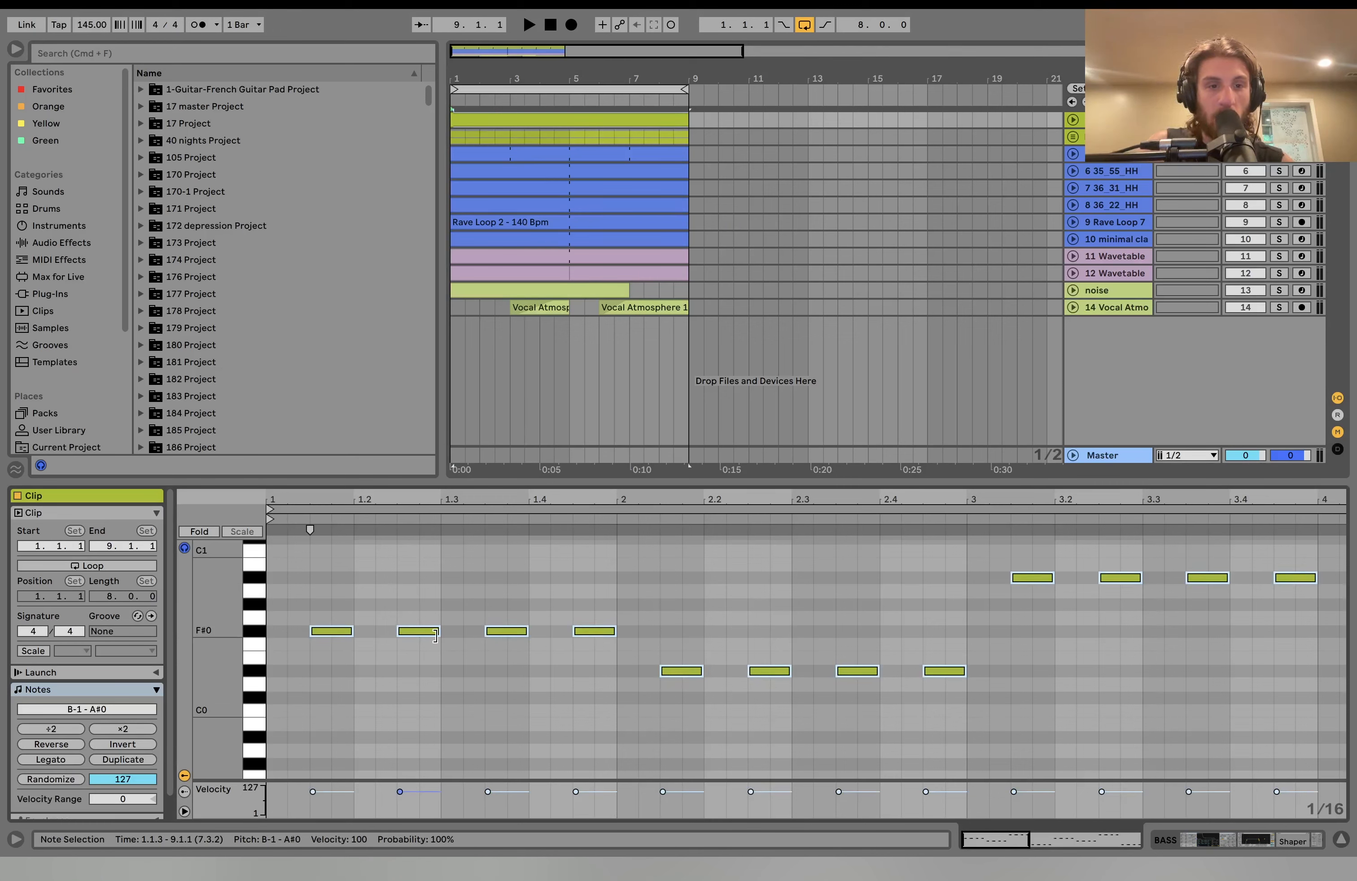
key(space)
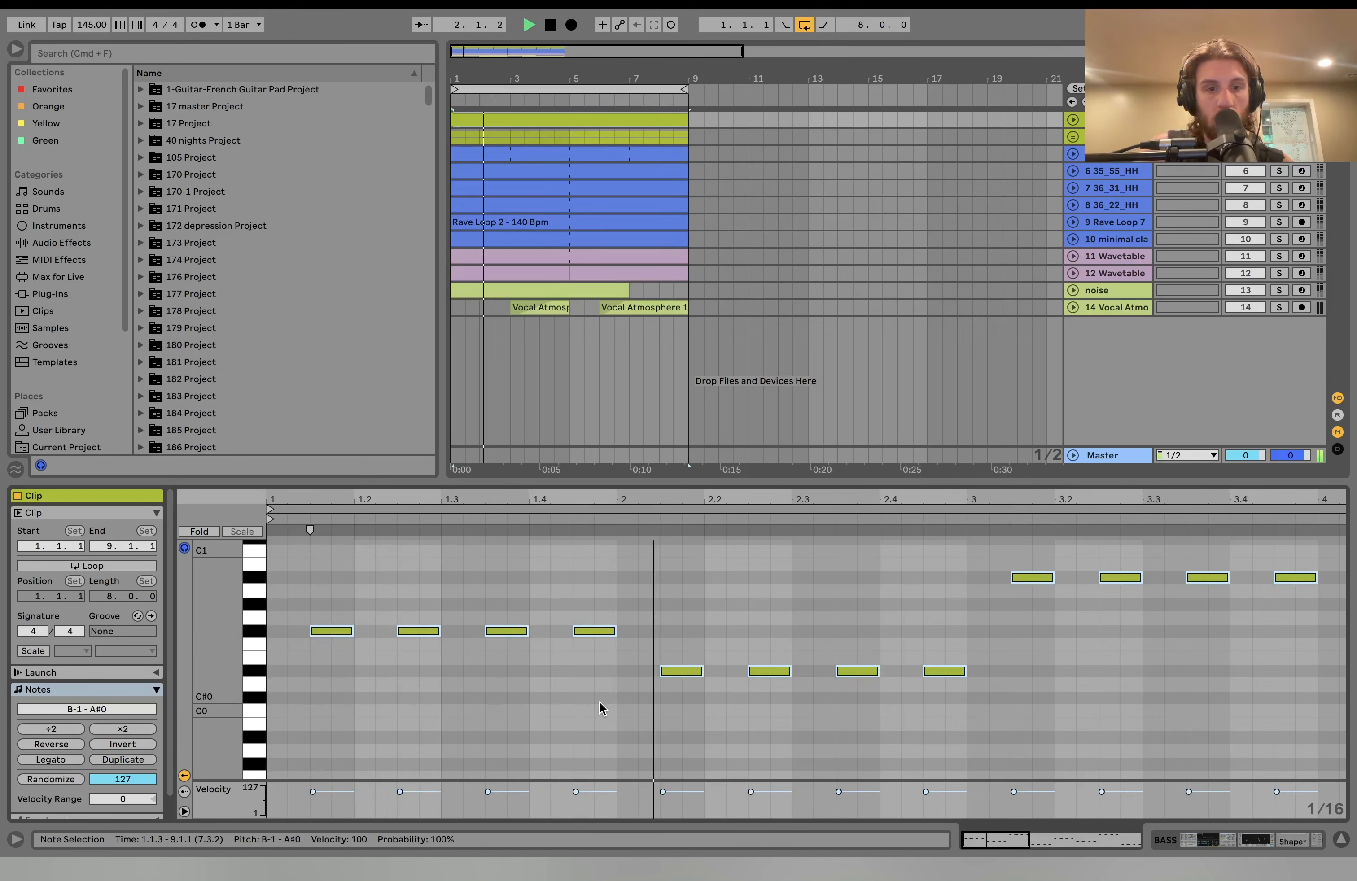
key(space)
key(super+z)
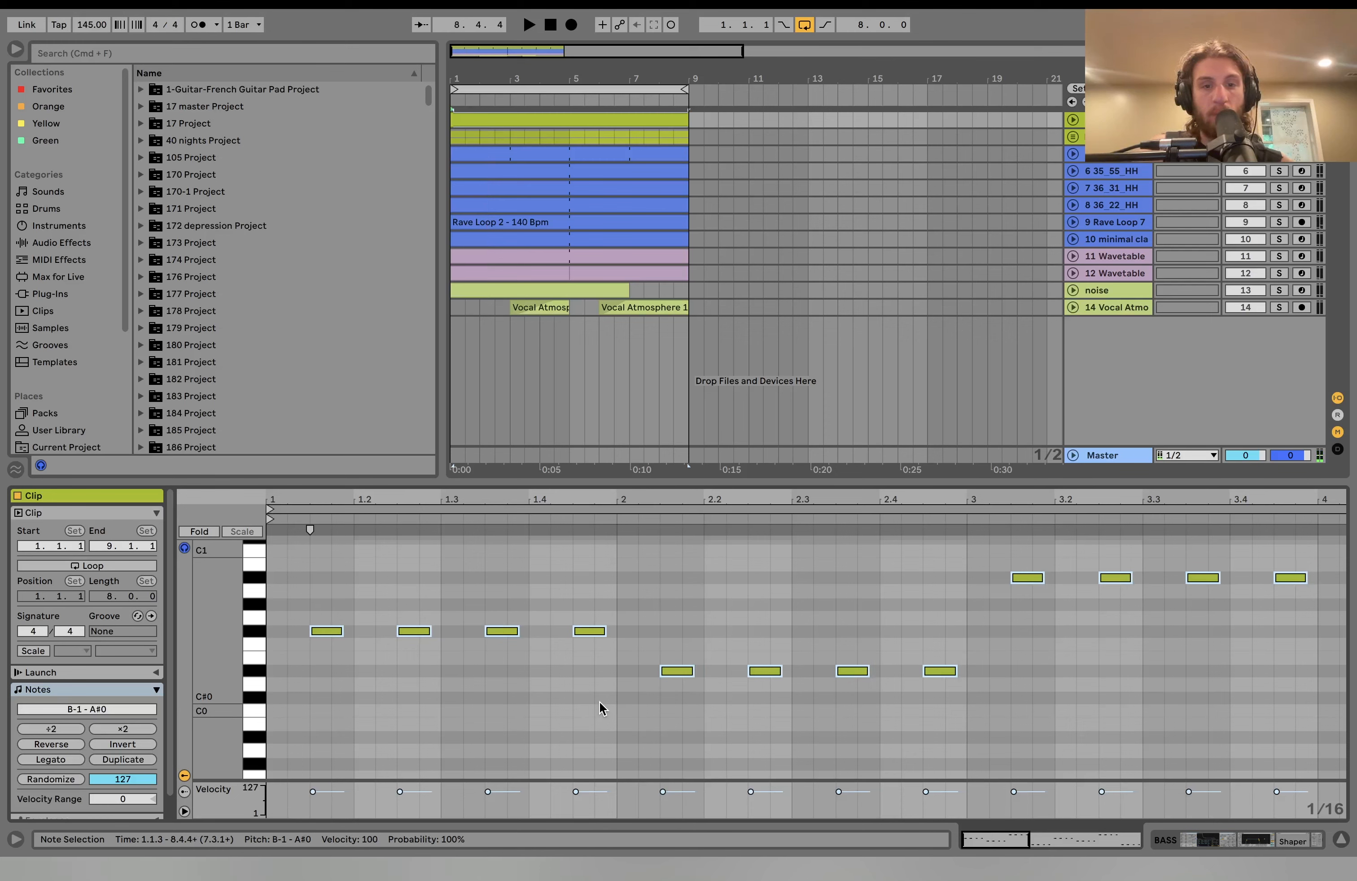
Replay the bass pattern to listen to its short note lengths, with all notes selected.
key(space)
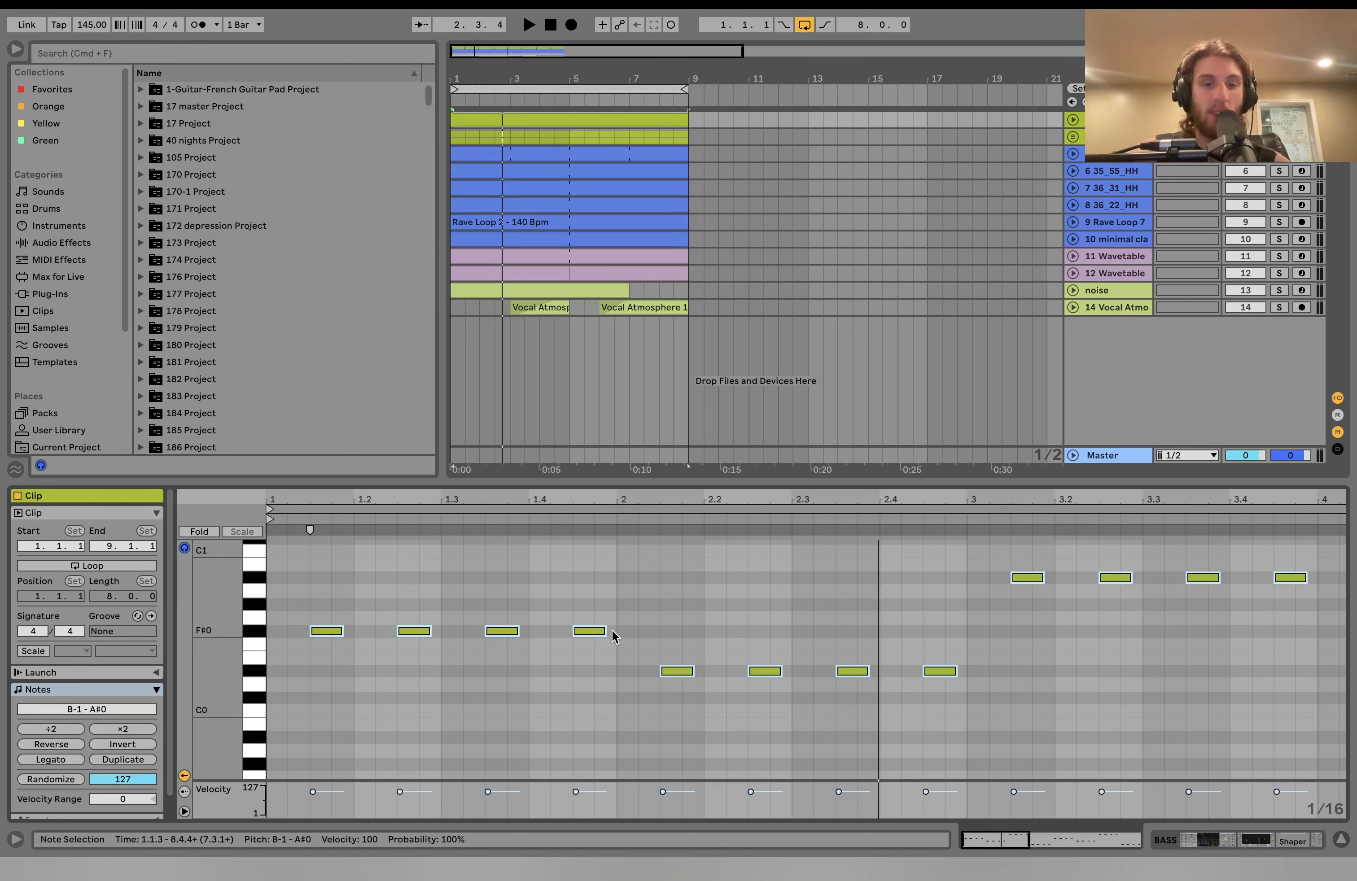
key(space)
drag(604, 631, 605, 632)
key(space)
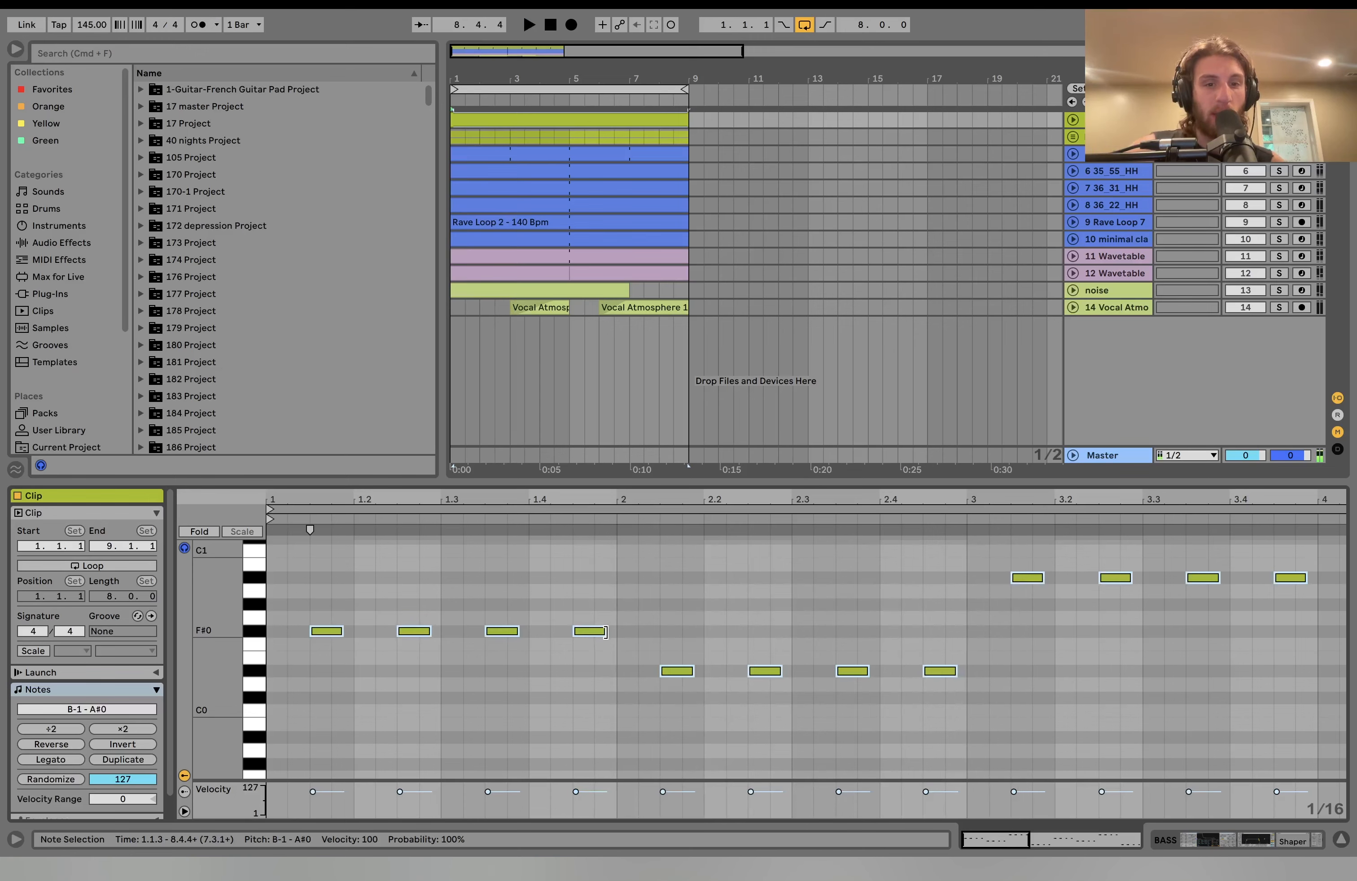
key(space)
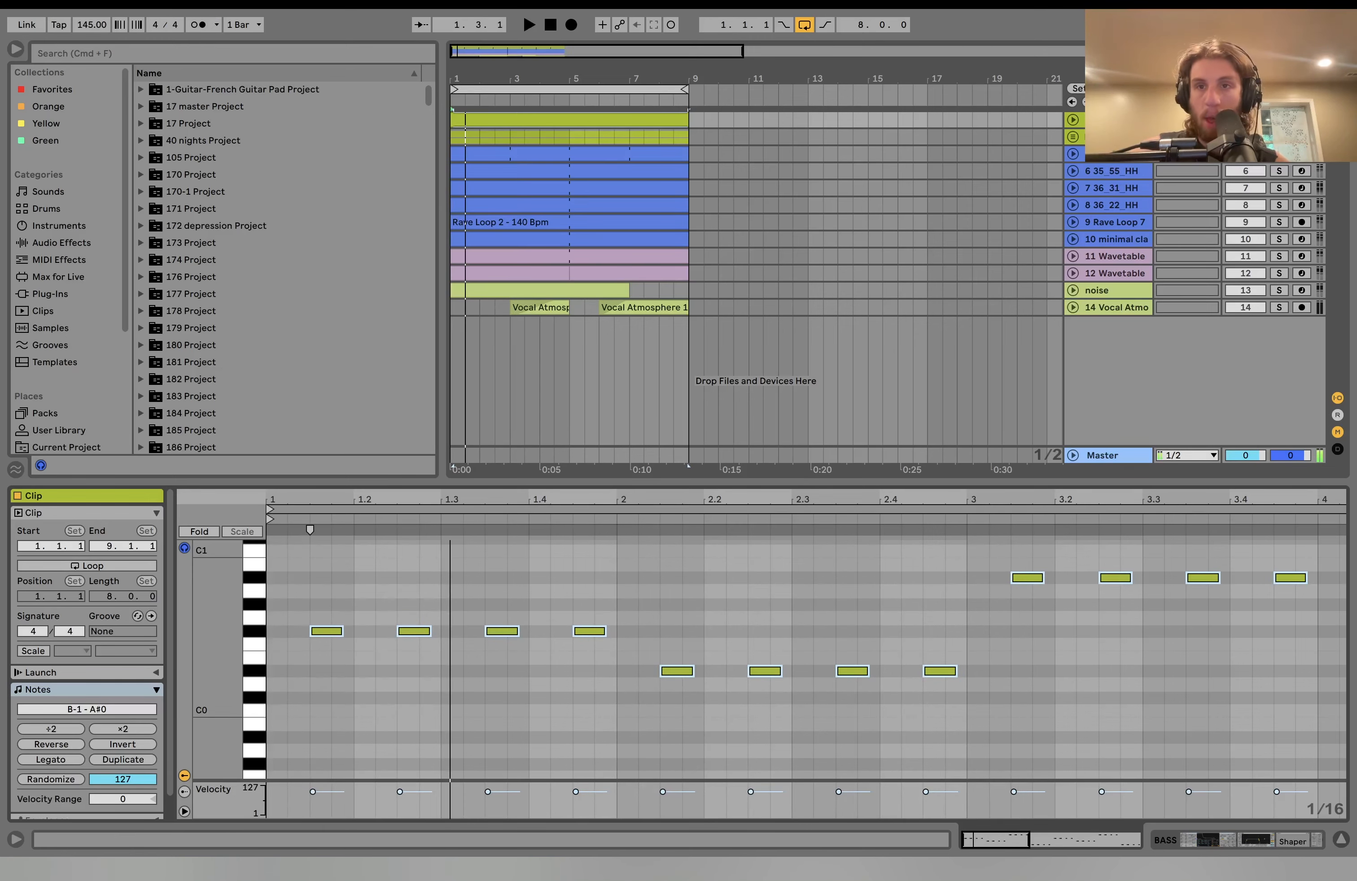
Show the bass track's device chain and delete the Shaper device that follows EQ Eight.
key(shift+Tab)
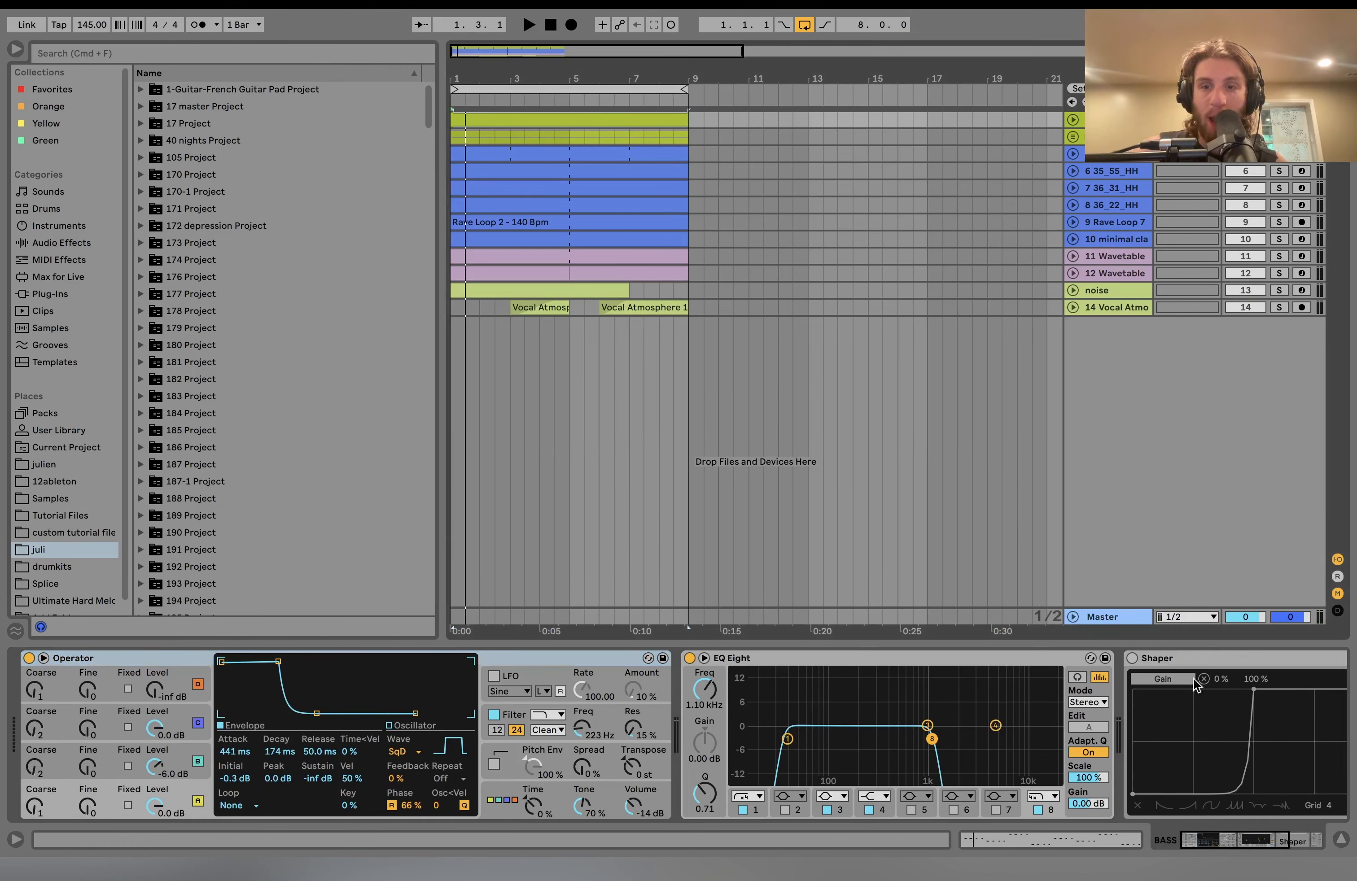
click(1188, 652)
key(Delete)
key(Delete)
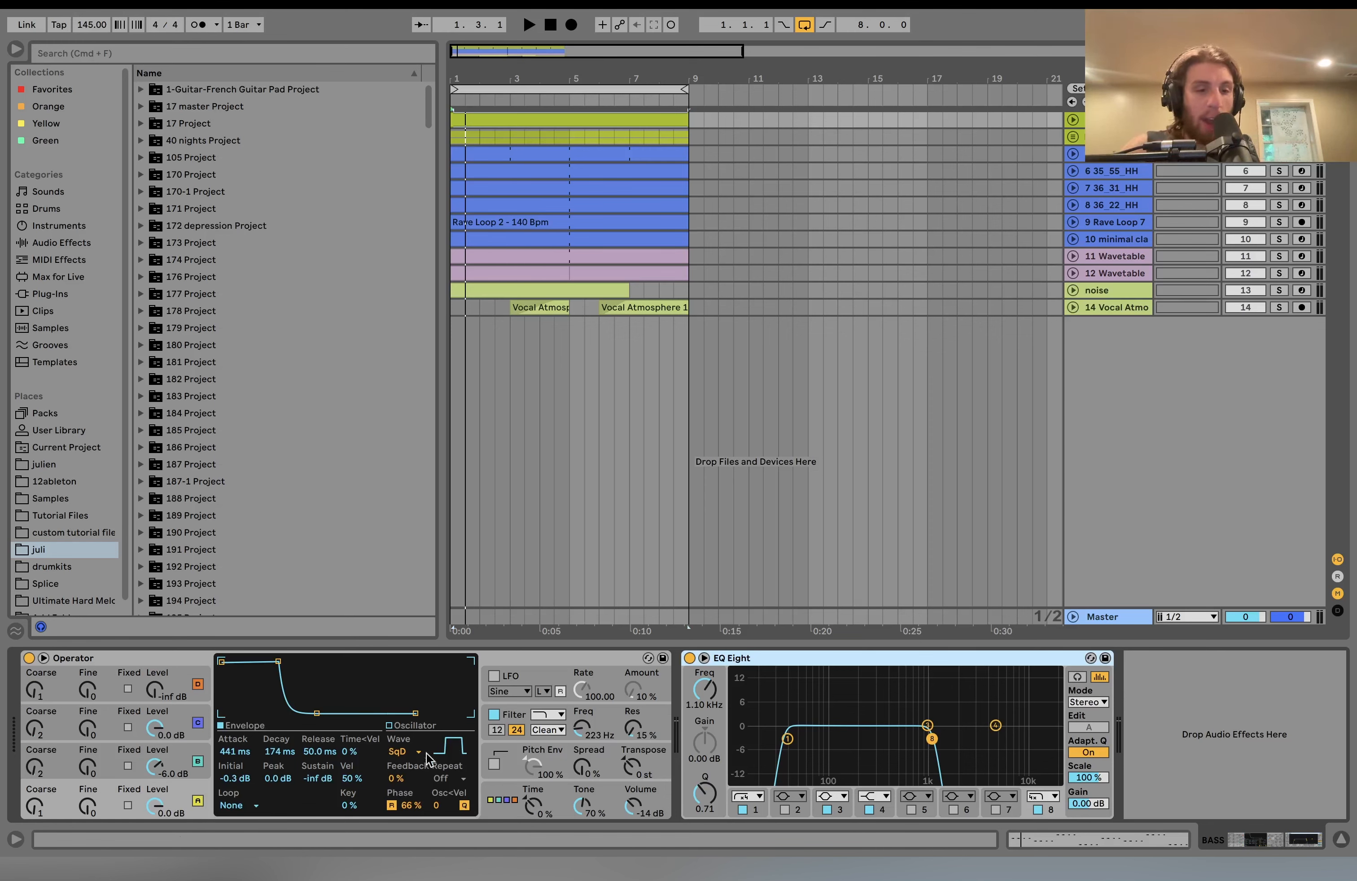
Turn off the phase retrigger of Operator's oscillator A, listen to the bass and turn the retrigger back on.
click(391, 805)
key(space)
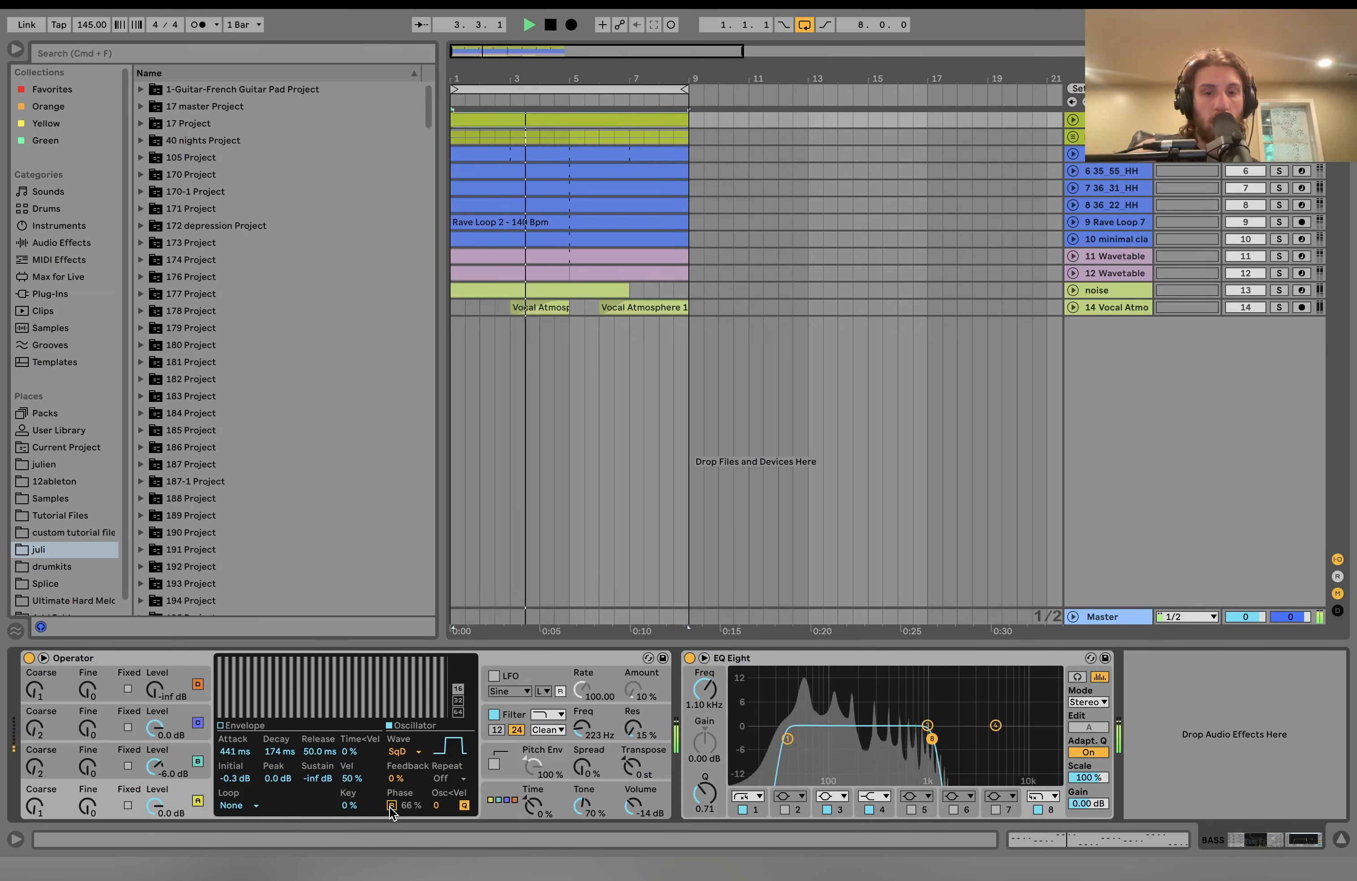
key(space)
click(391, 805)
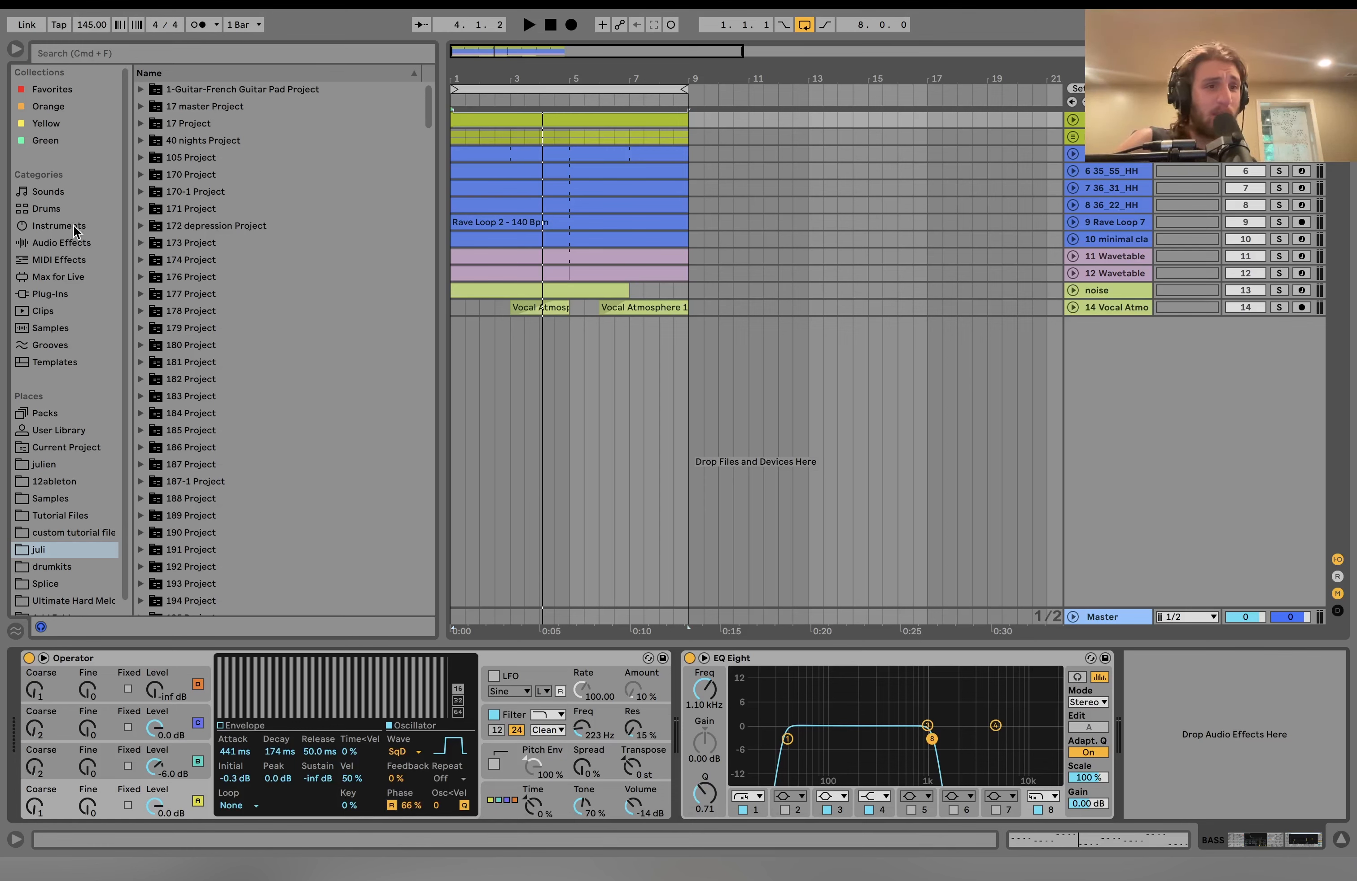
Show Operator's oscillator B and filter envelope settings, and listen to the bass.
key(space)
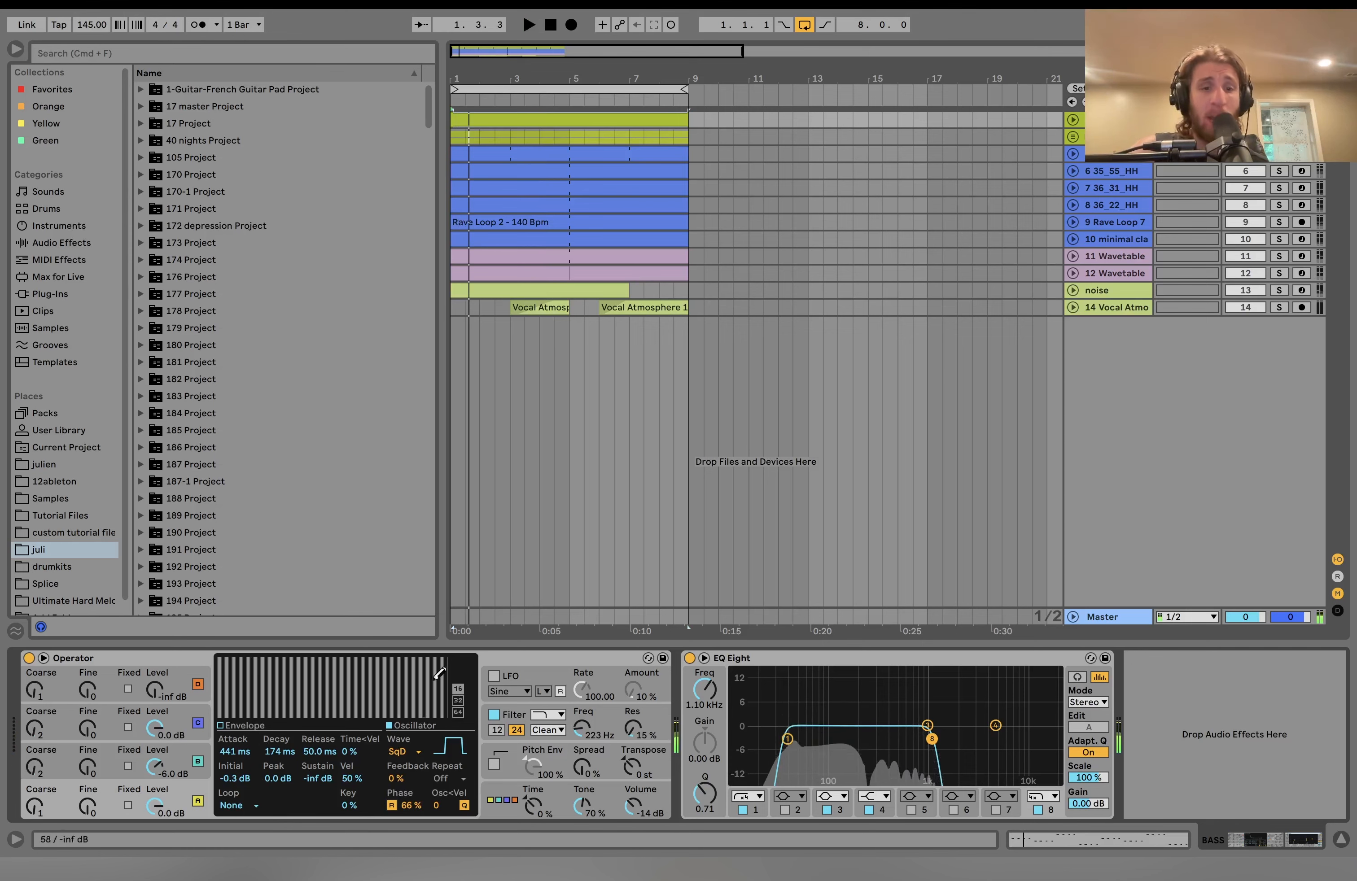
click(173, 761)
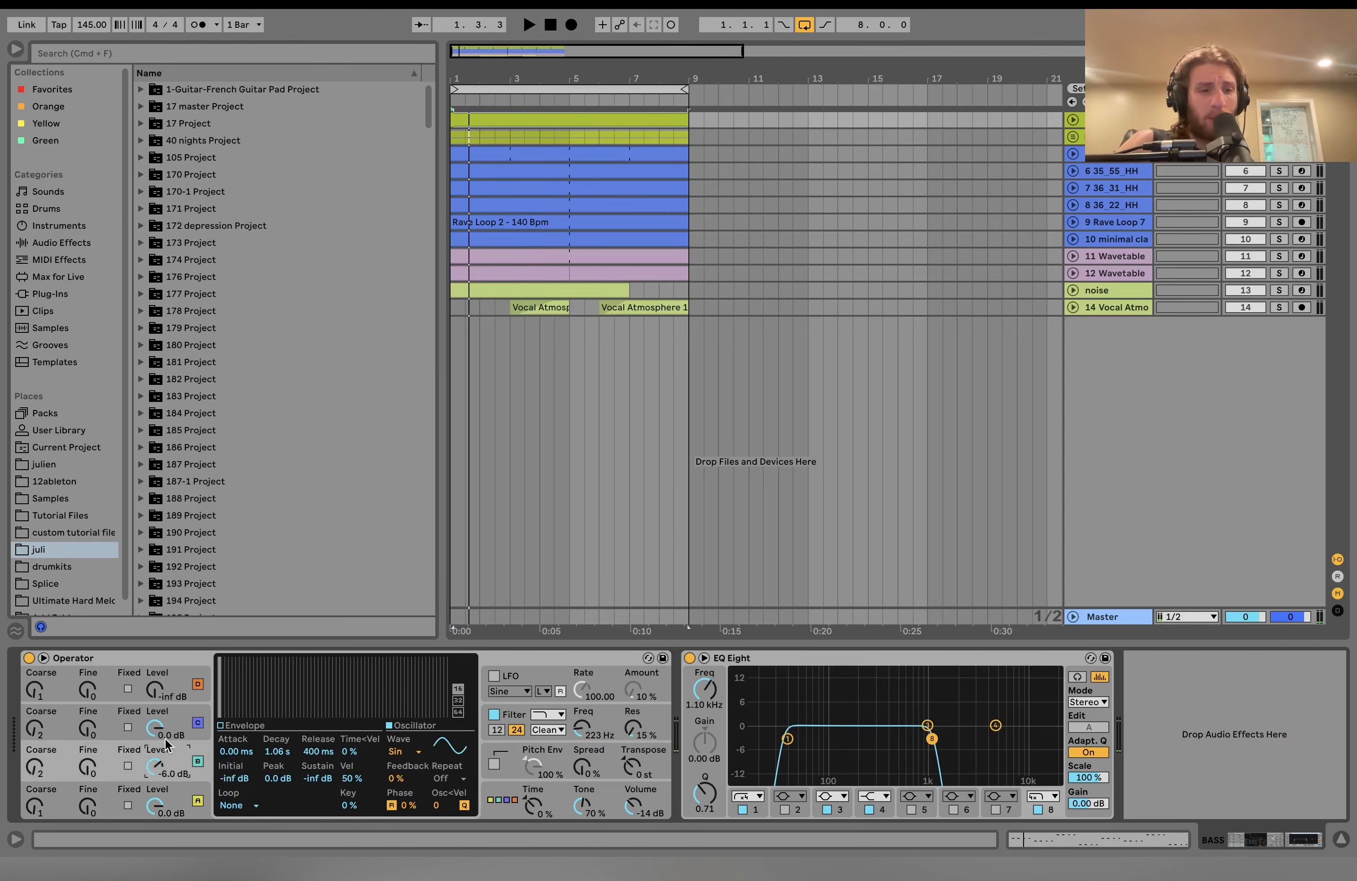
click(516, 715)
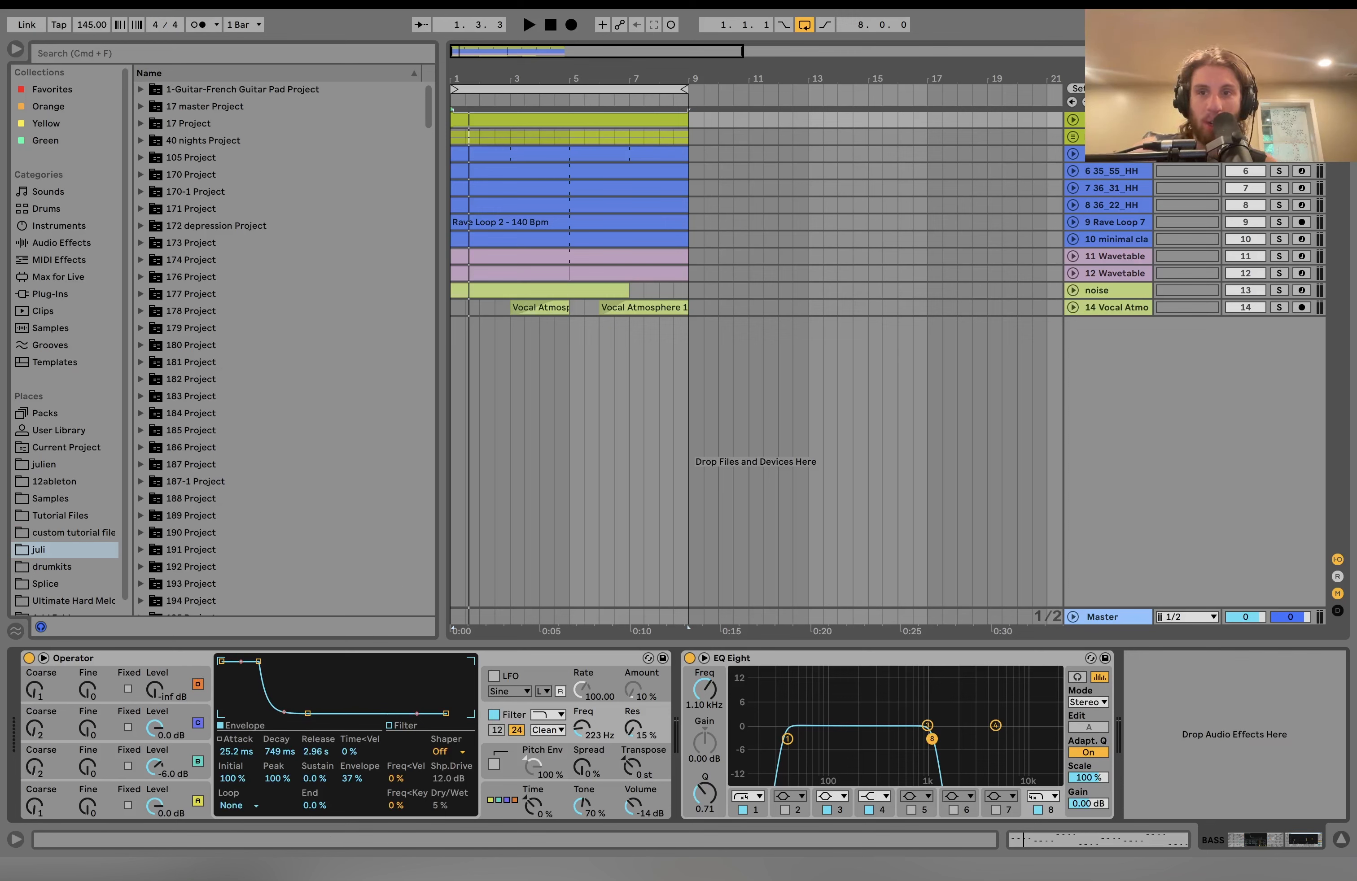
key(space)
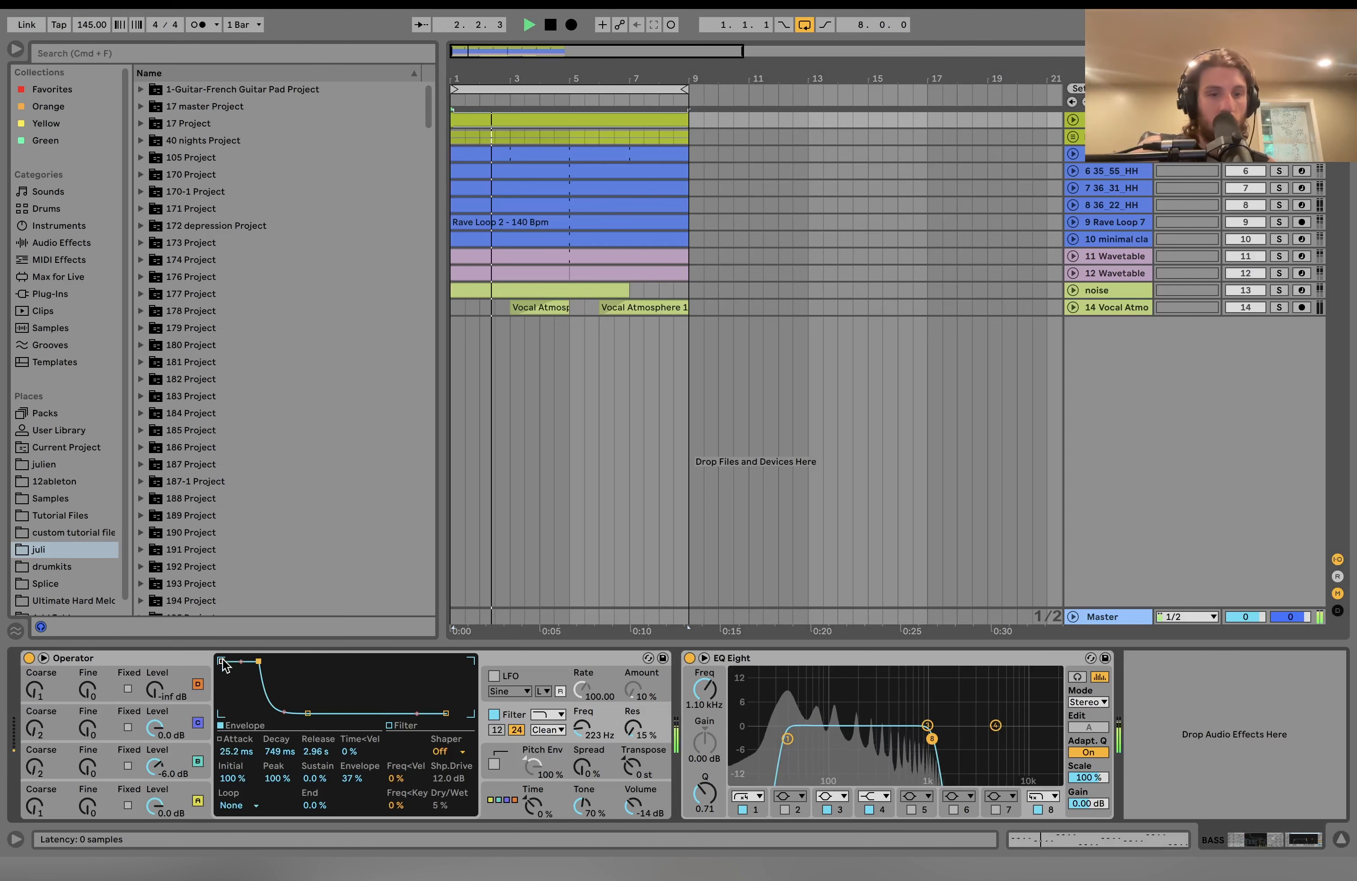
key(space)
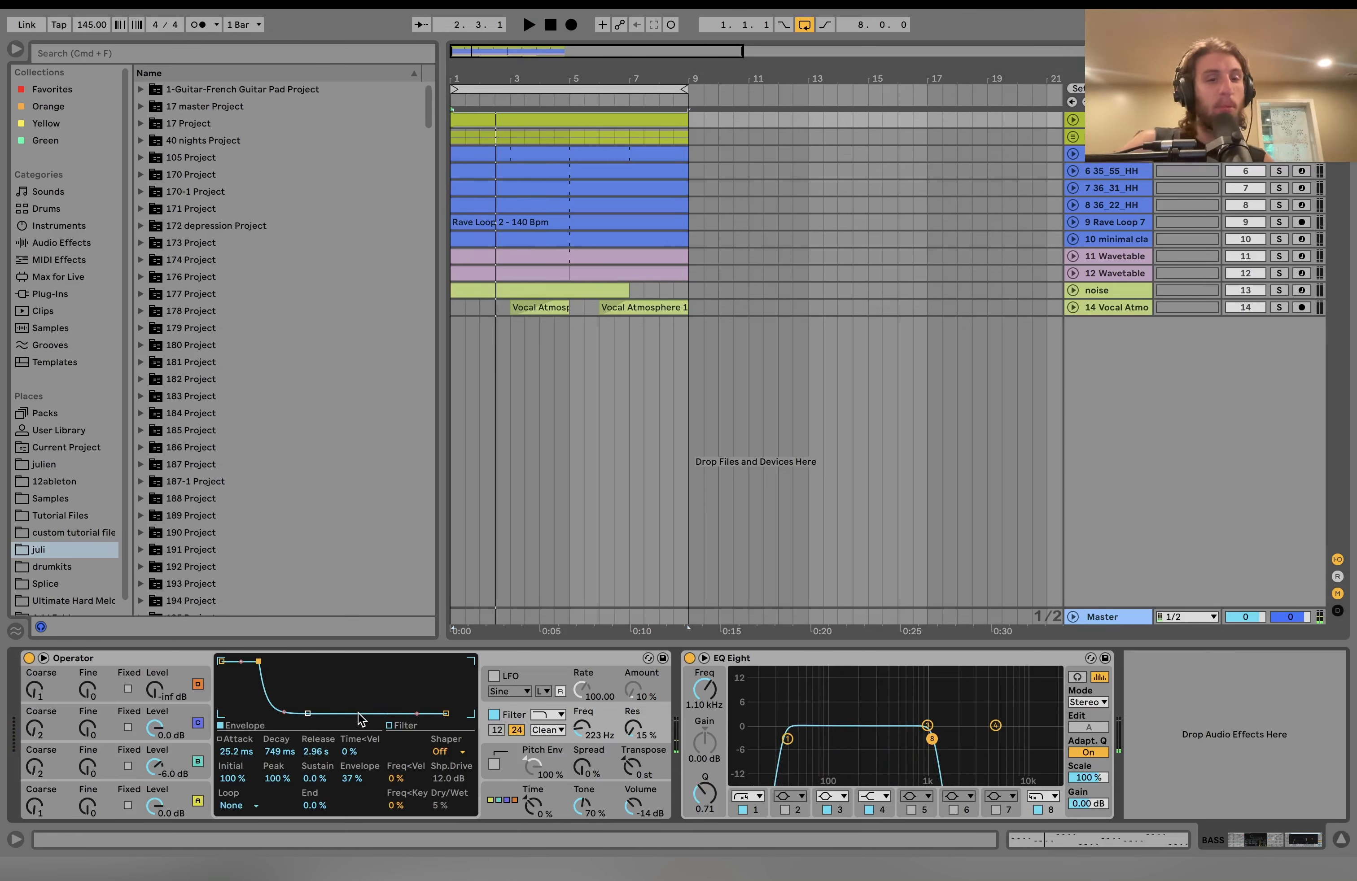
Select EQ Eight, solo the noise and 12 Wavetable tracks together and play the loop.
click(781, 659)
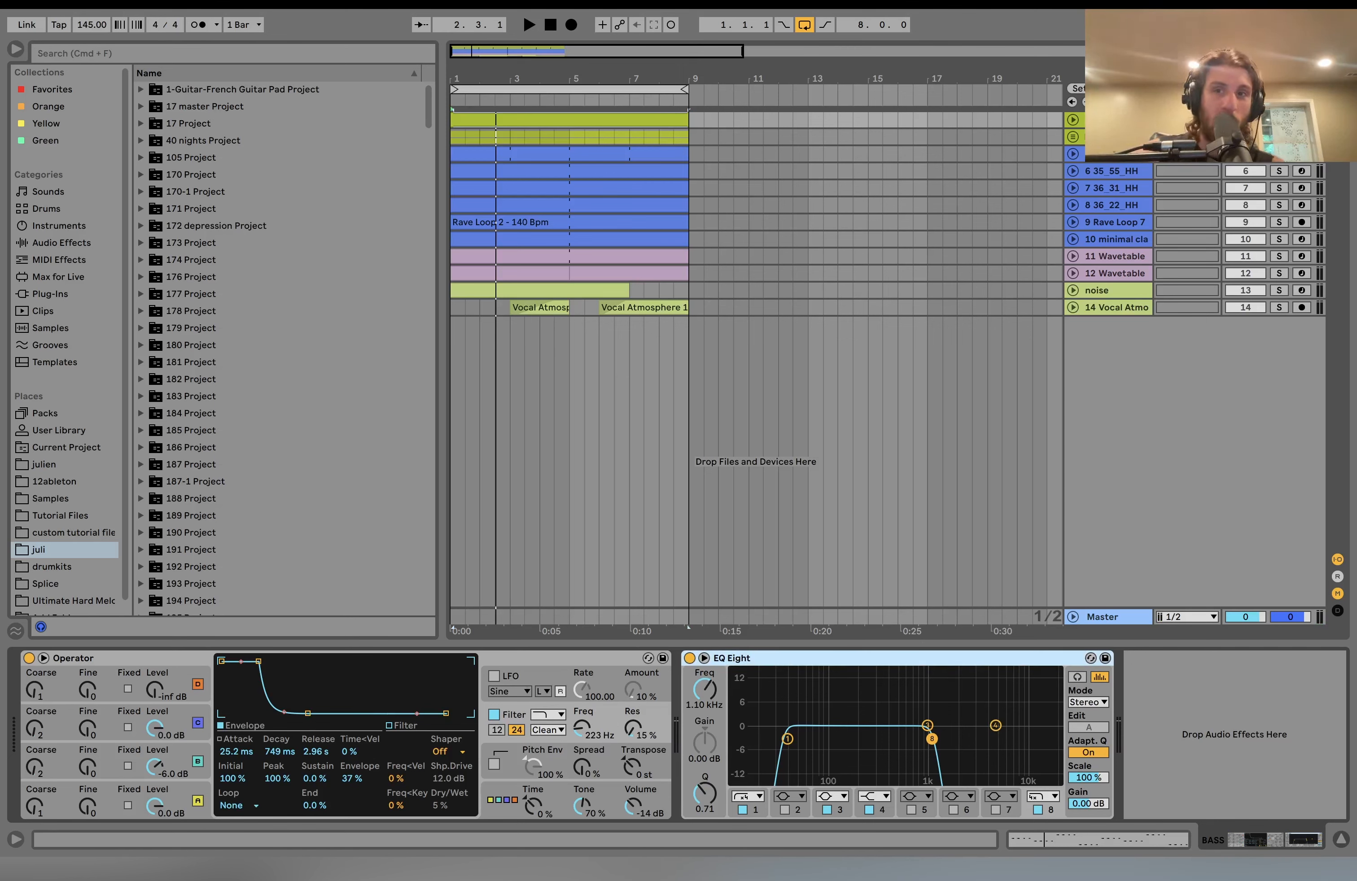
key(space)
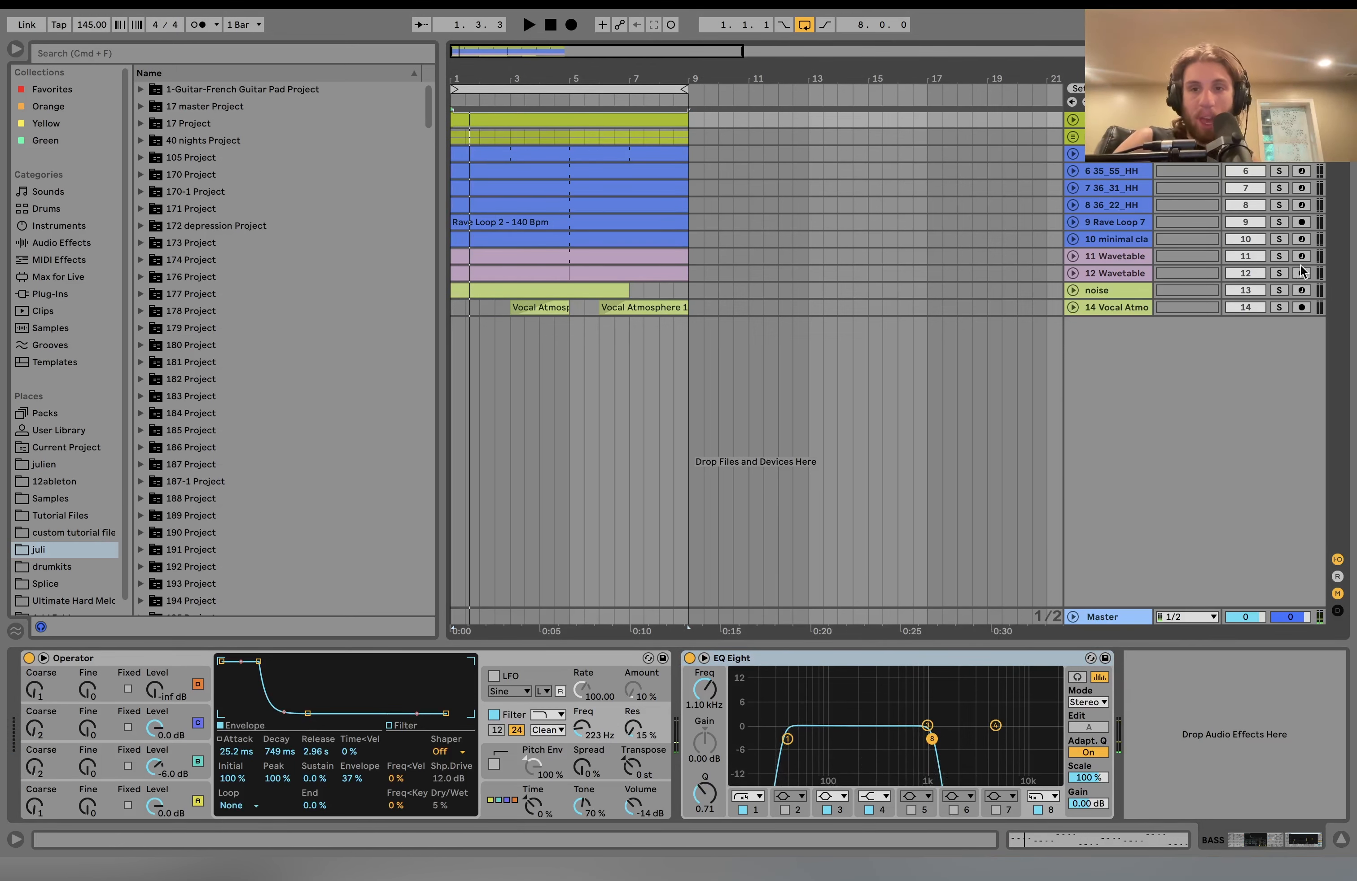
click(1279, 290)
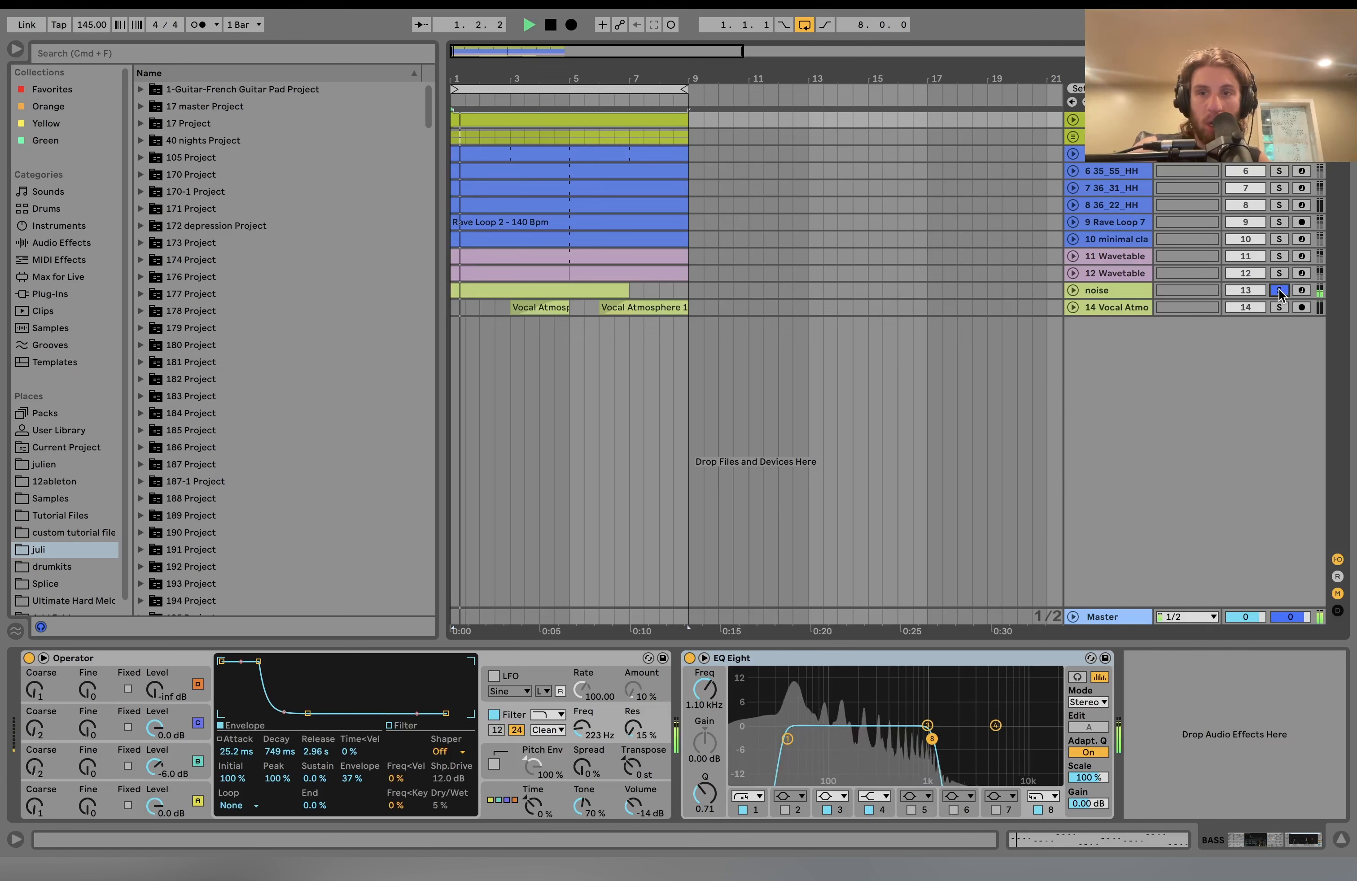
super+click(1279, 275)
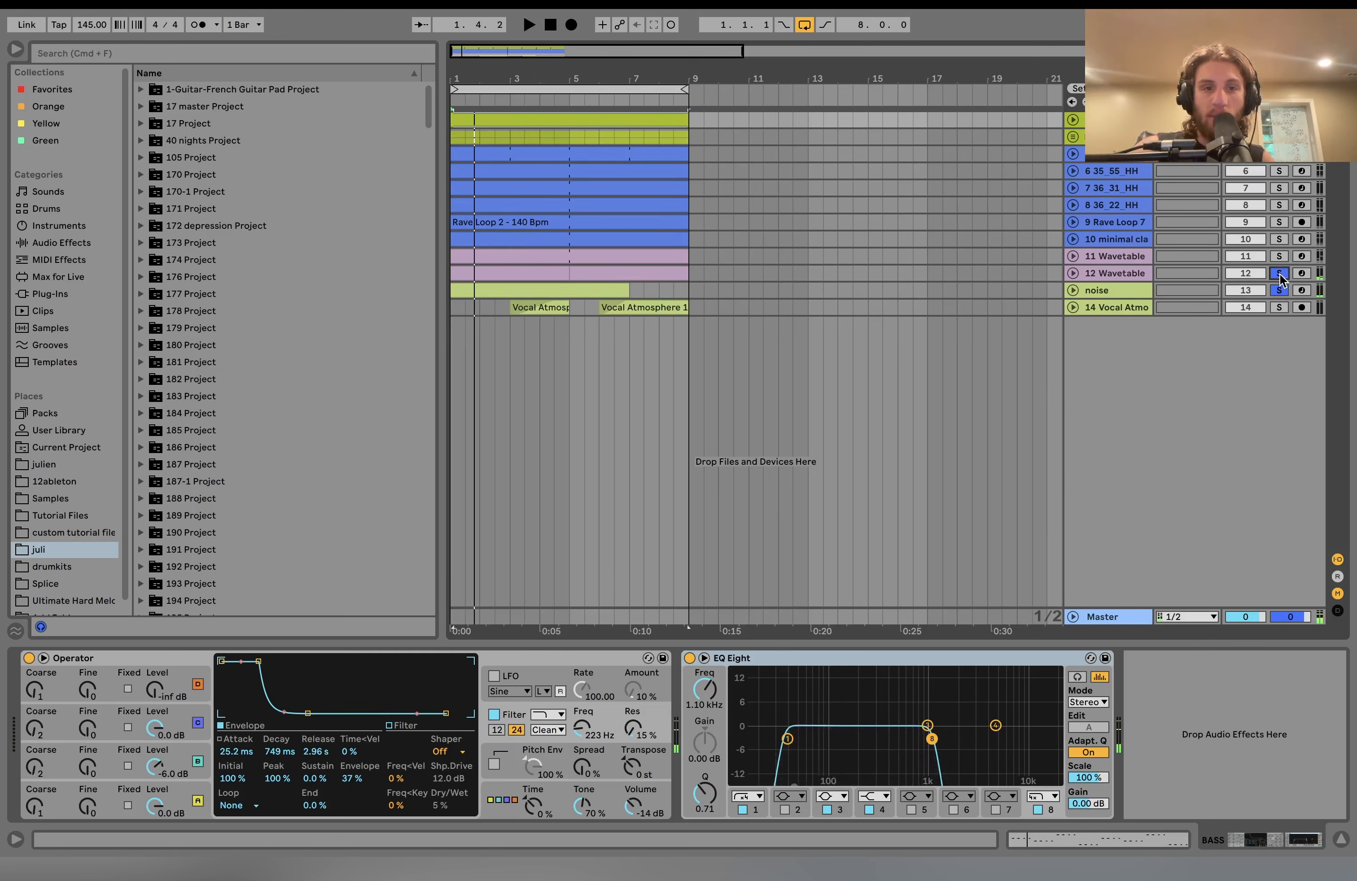
key(space)
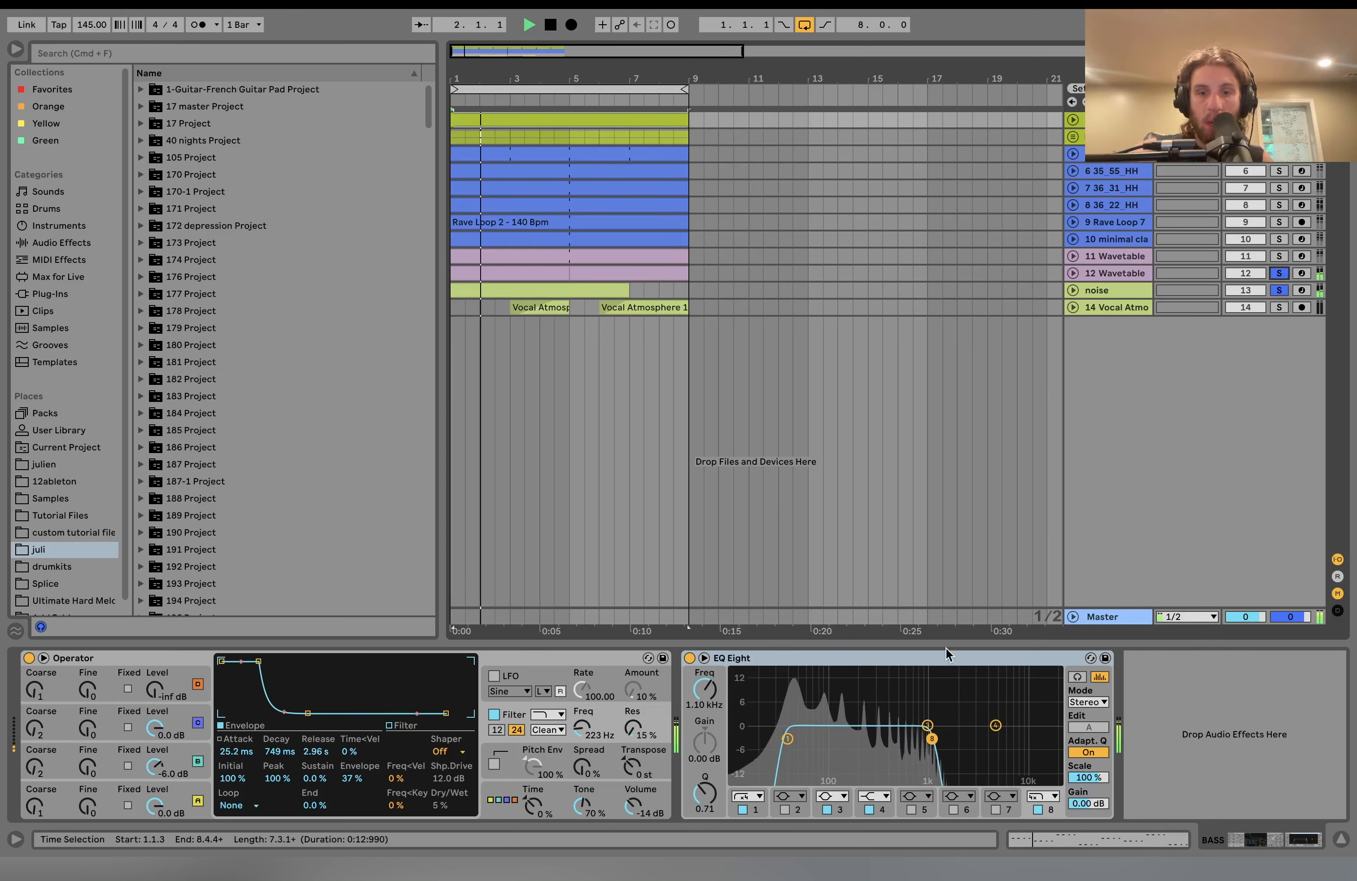
Turn off band 8 of EQ Eight, listen without the high cut, and restore the band and the track solos.
key(space)
click(1036, 811)
key(space)
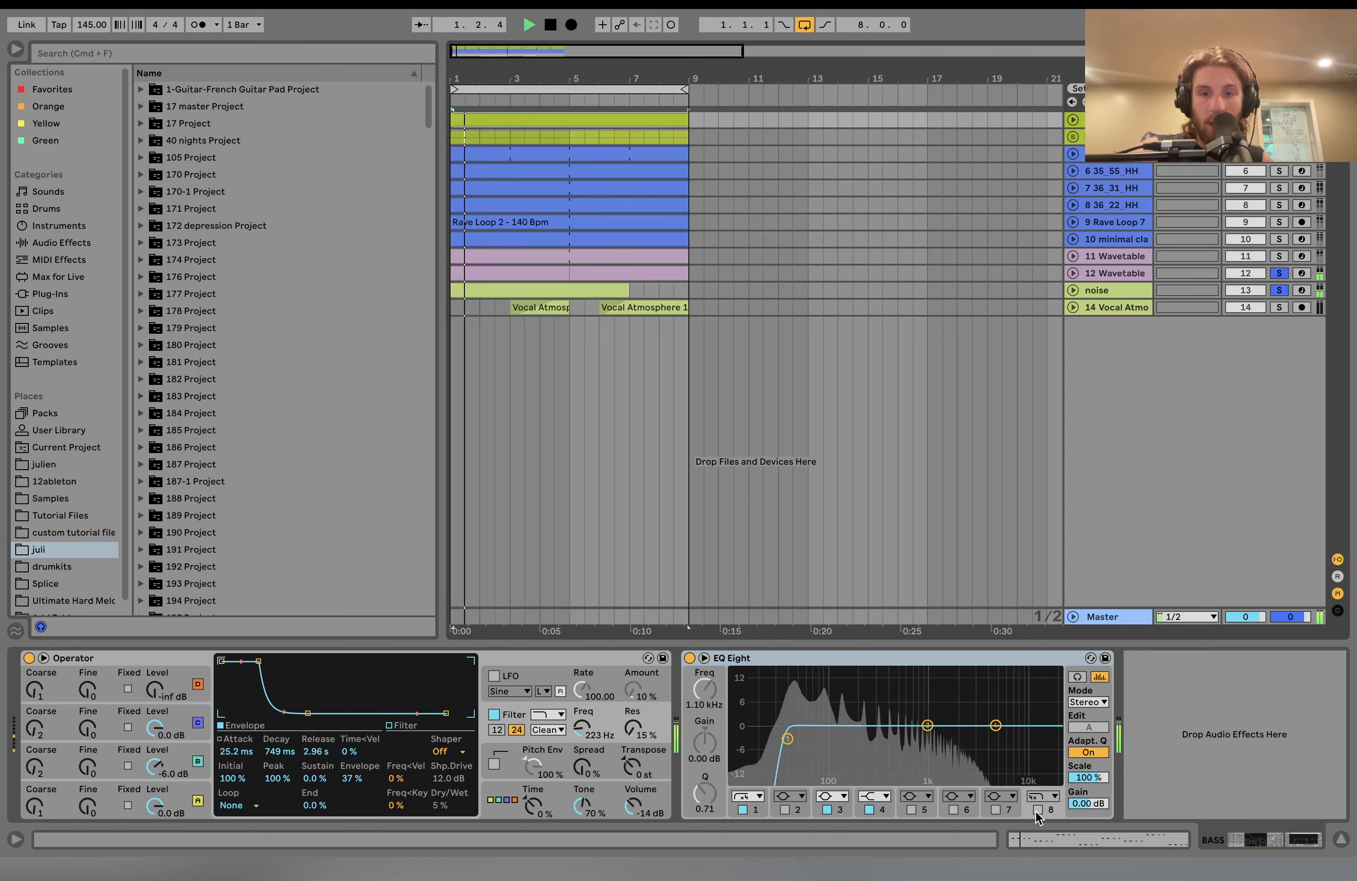
key(space)
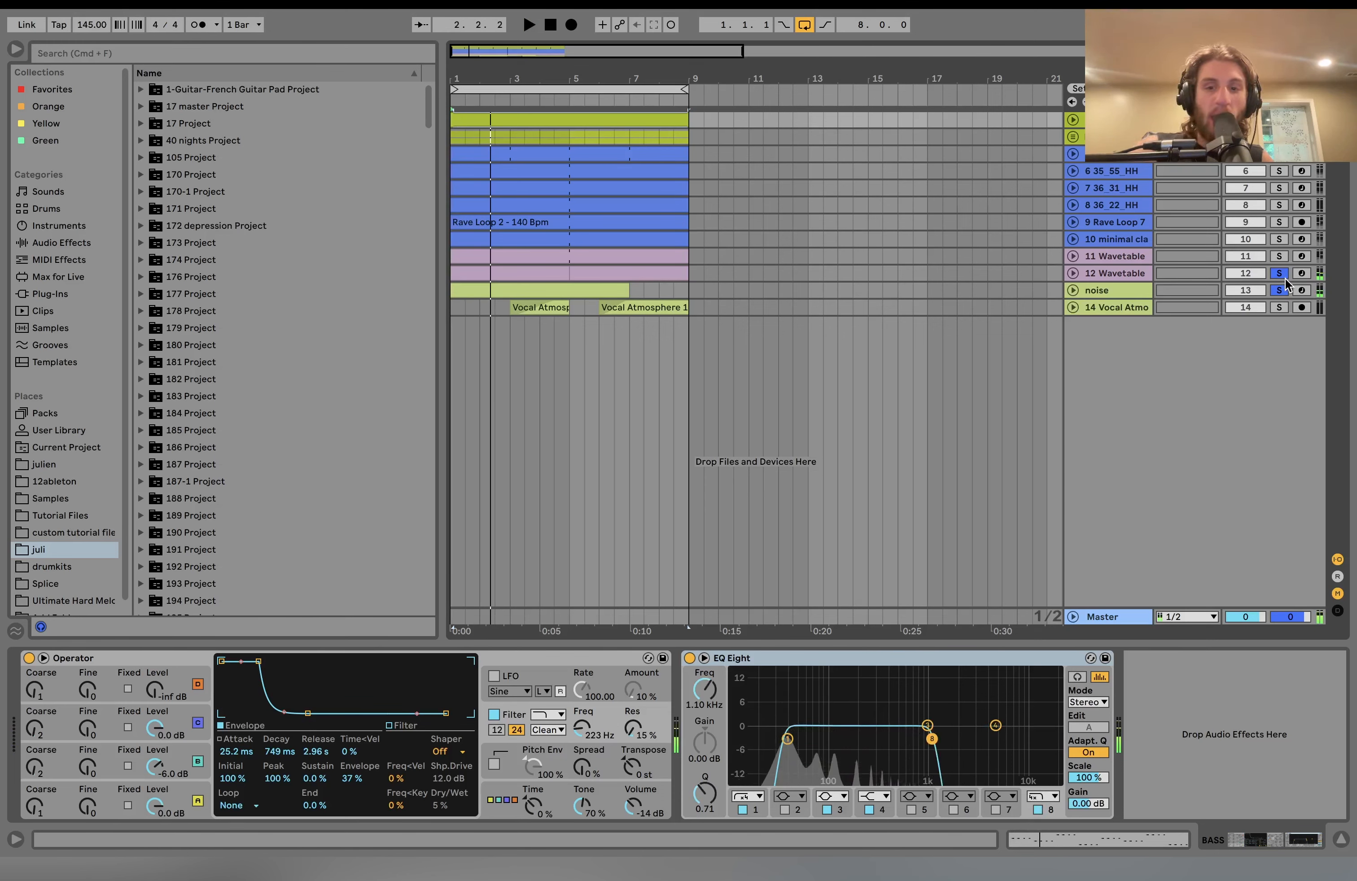
key(super+z)
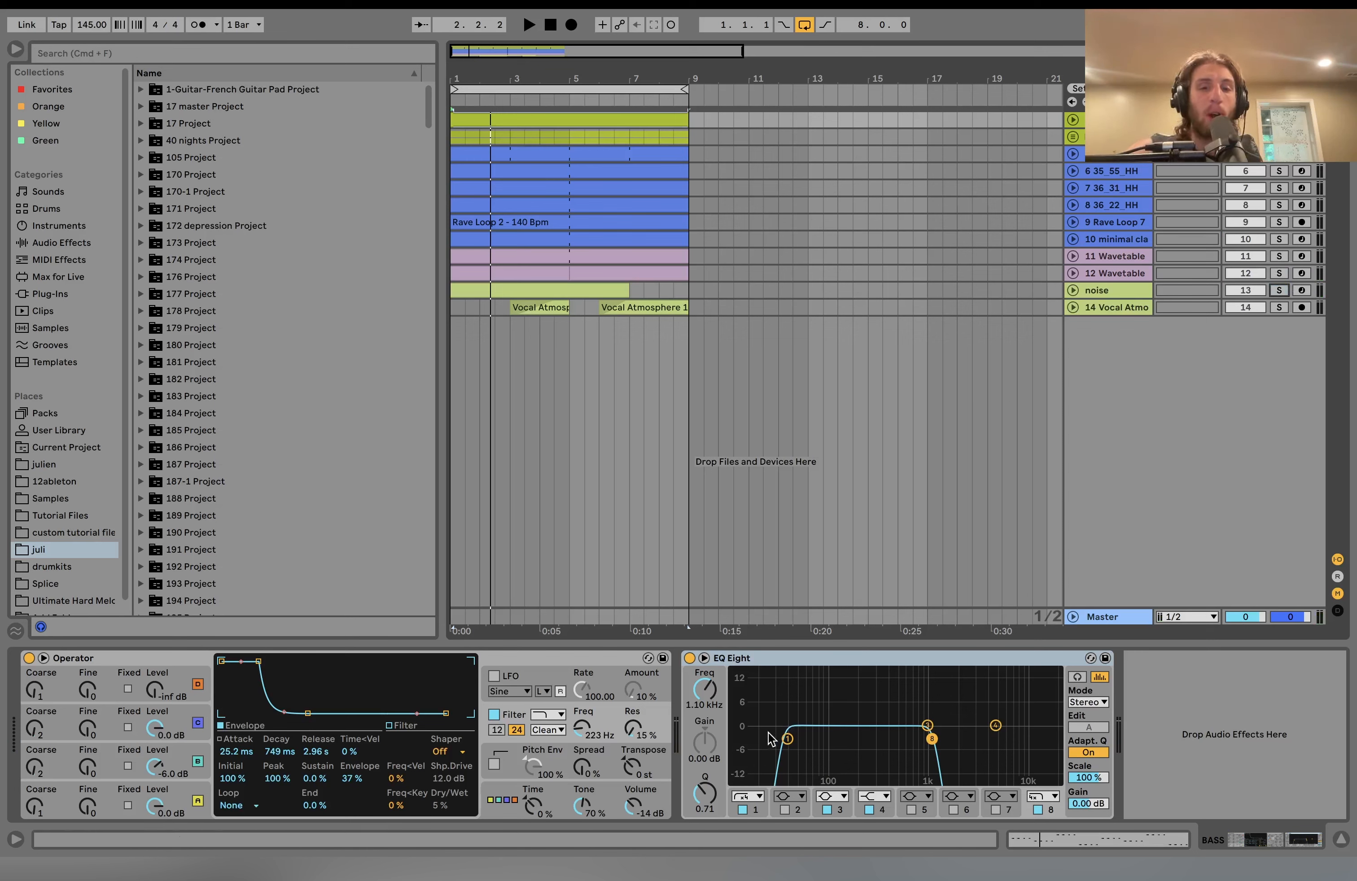
Select EQ Eight's low-cut band 1 and play the bass to examine its filtered spectrum.
click(790, 739)
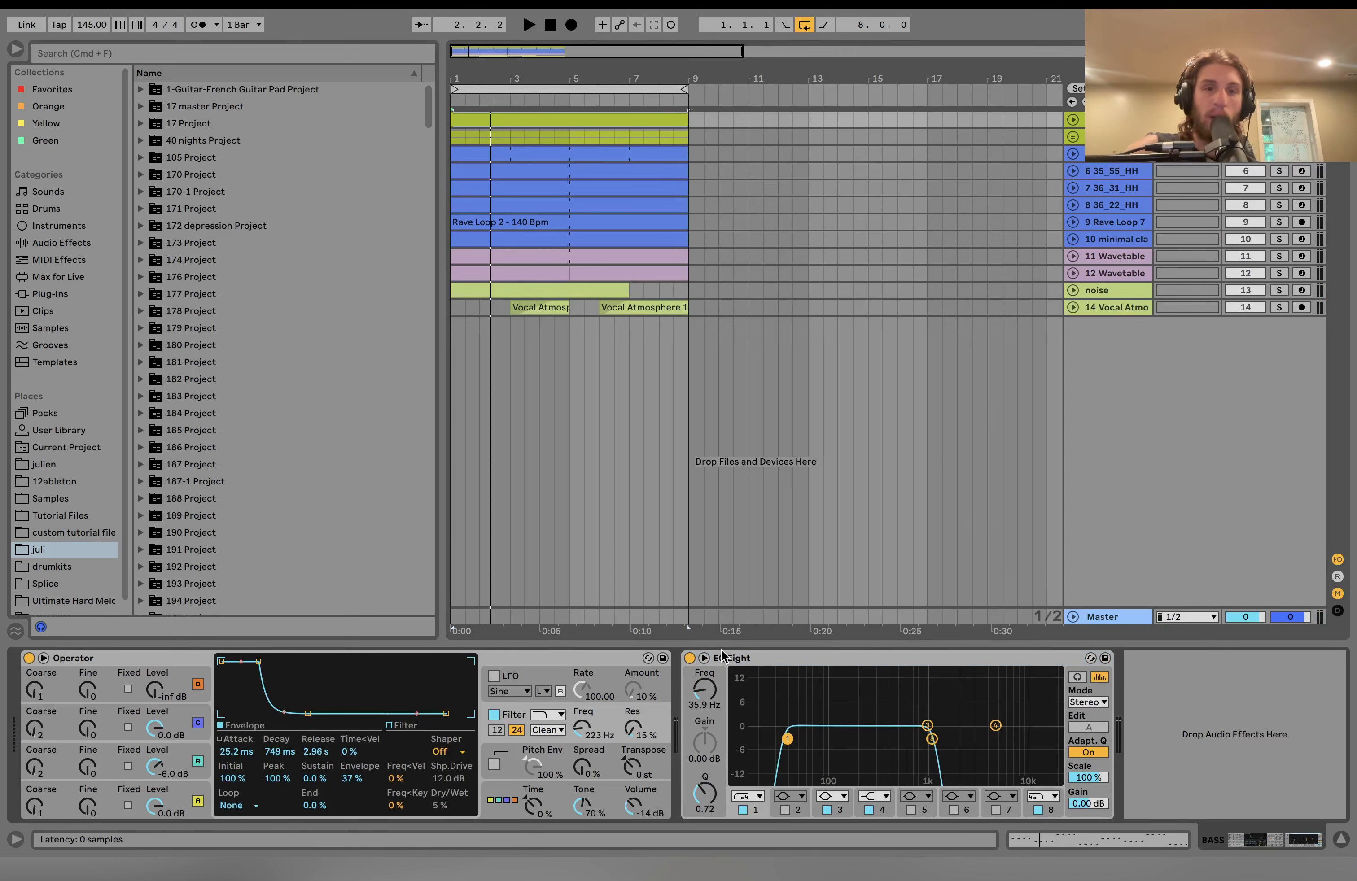
key(space)
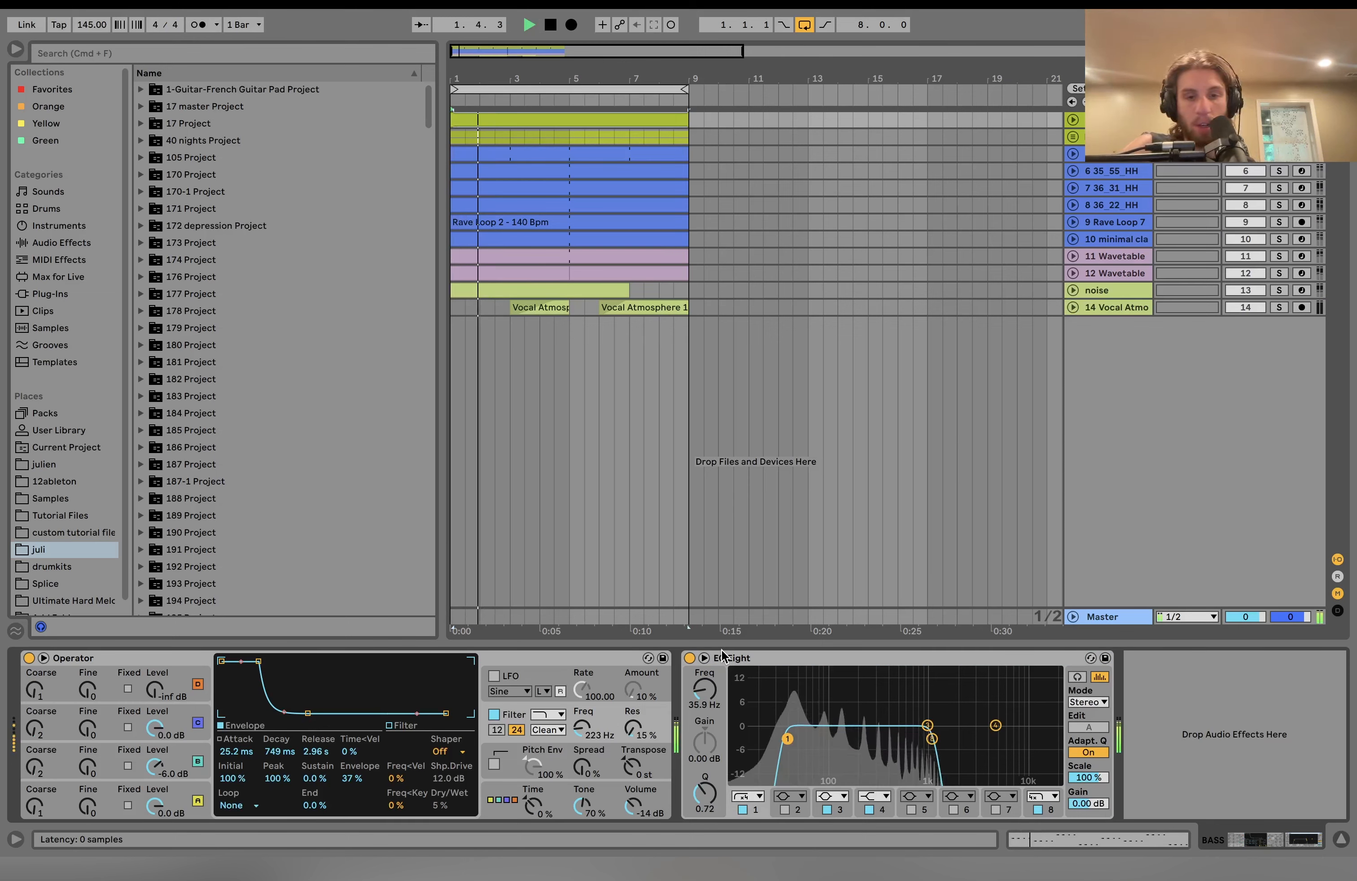
key(space)
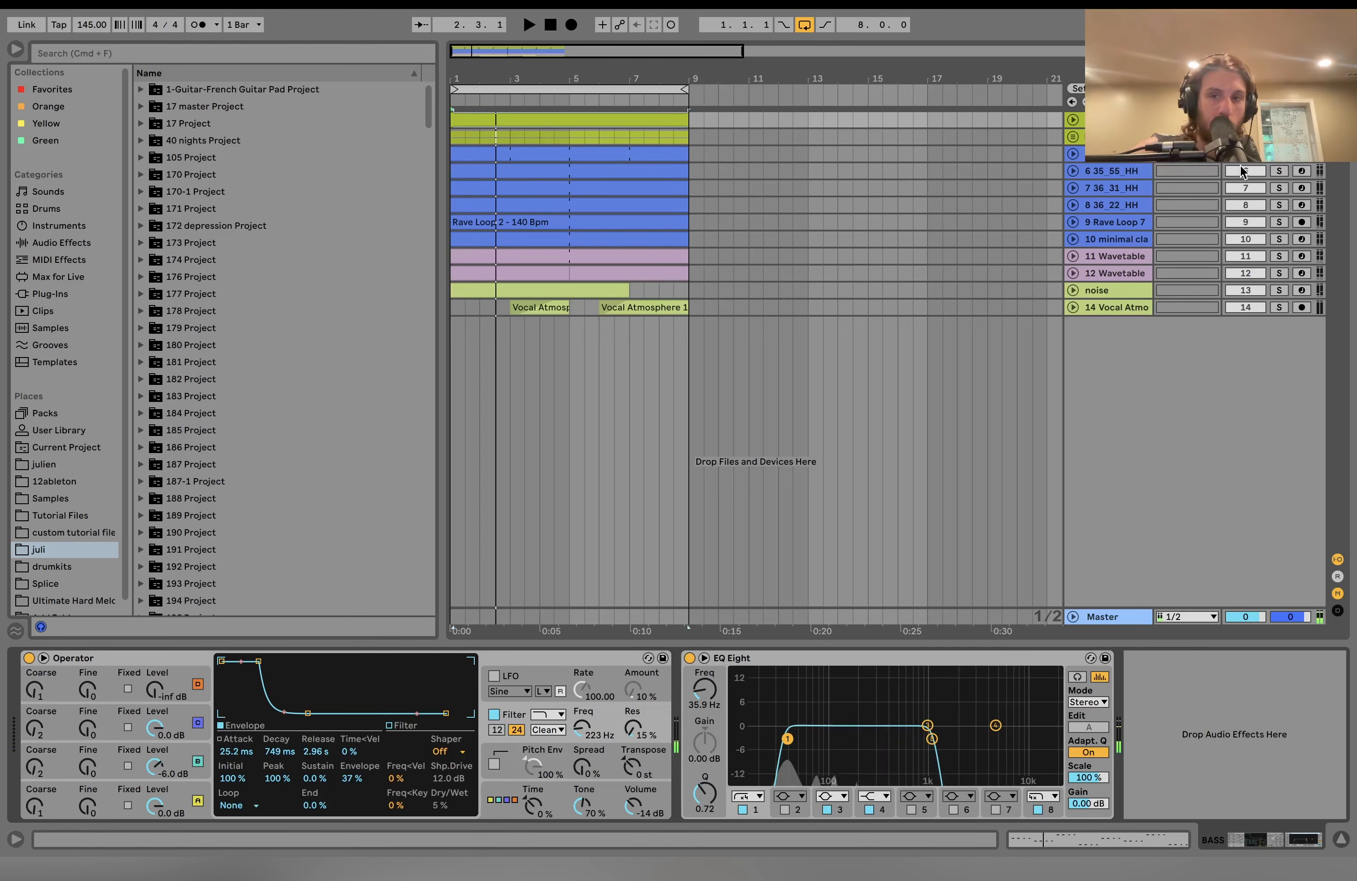
Unfold the kick group, listen to it, and view the device chains of its 909 and tech house kick tracks.
click(1110, 137)
key(space)
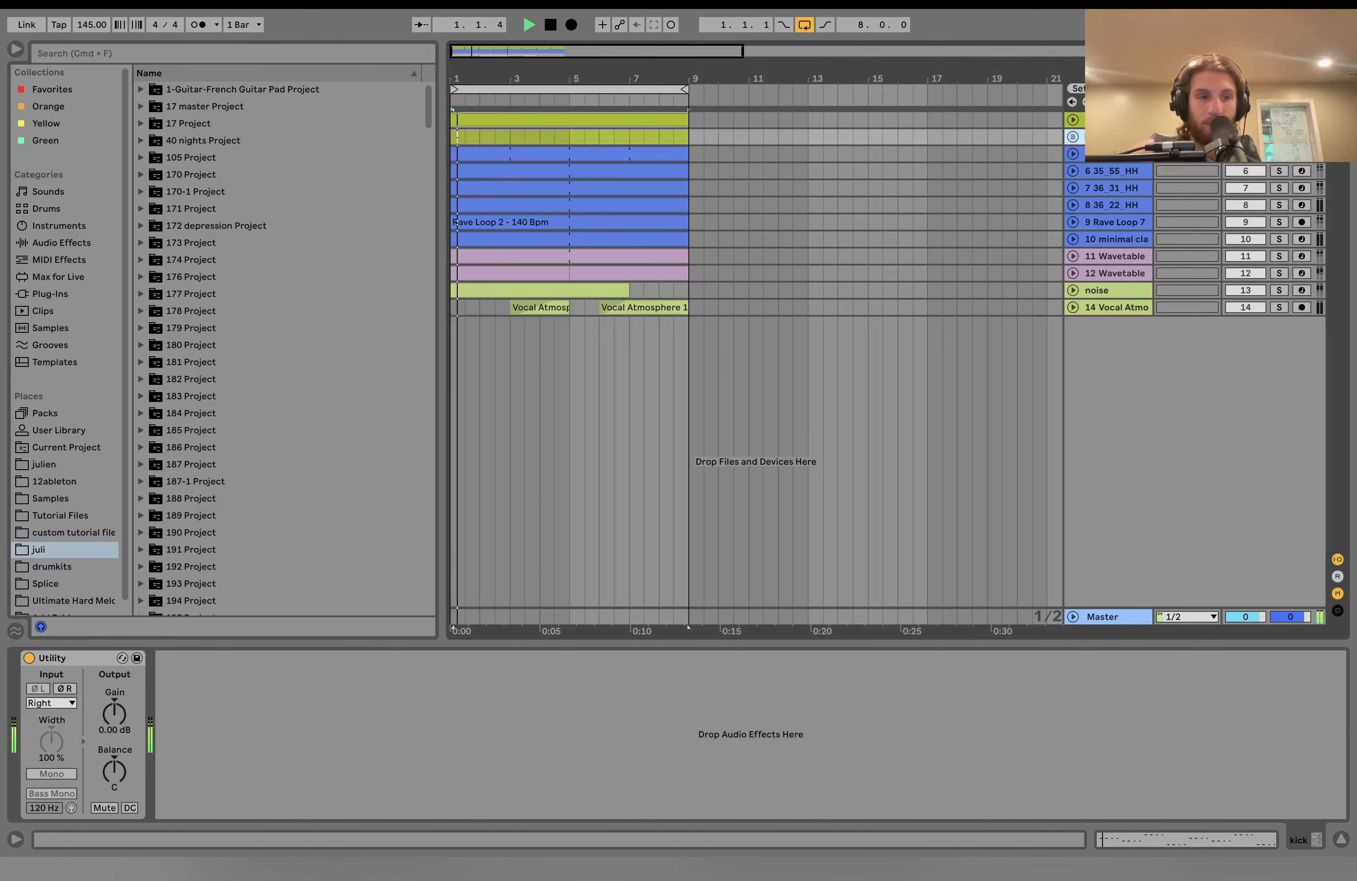
click(1074, 136)
key(space)
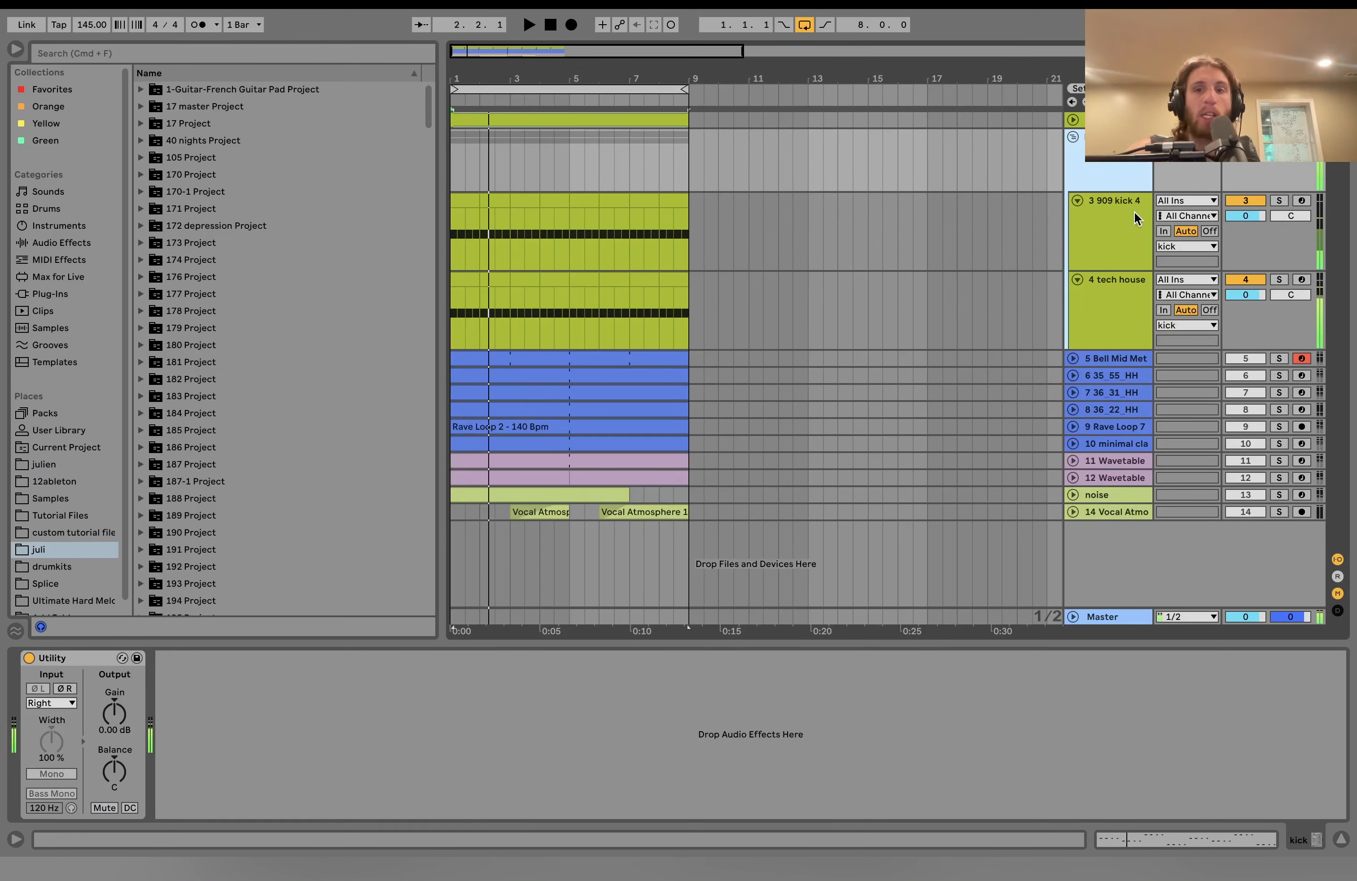
click(1135, 212)
click(1113, 324)
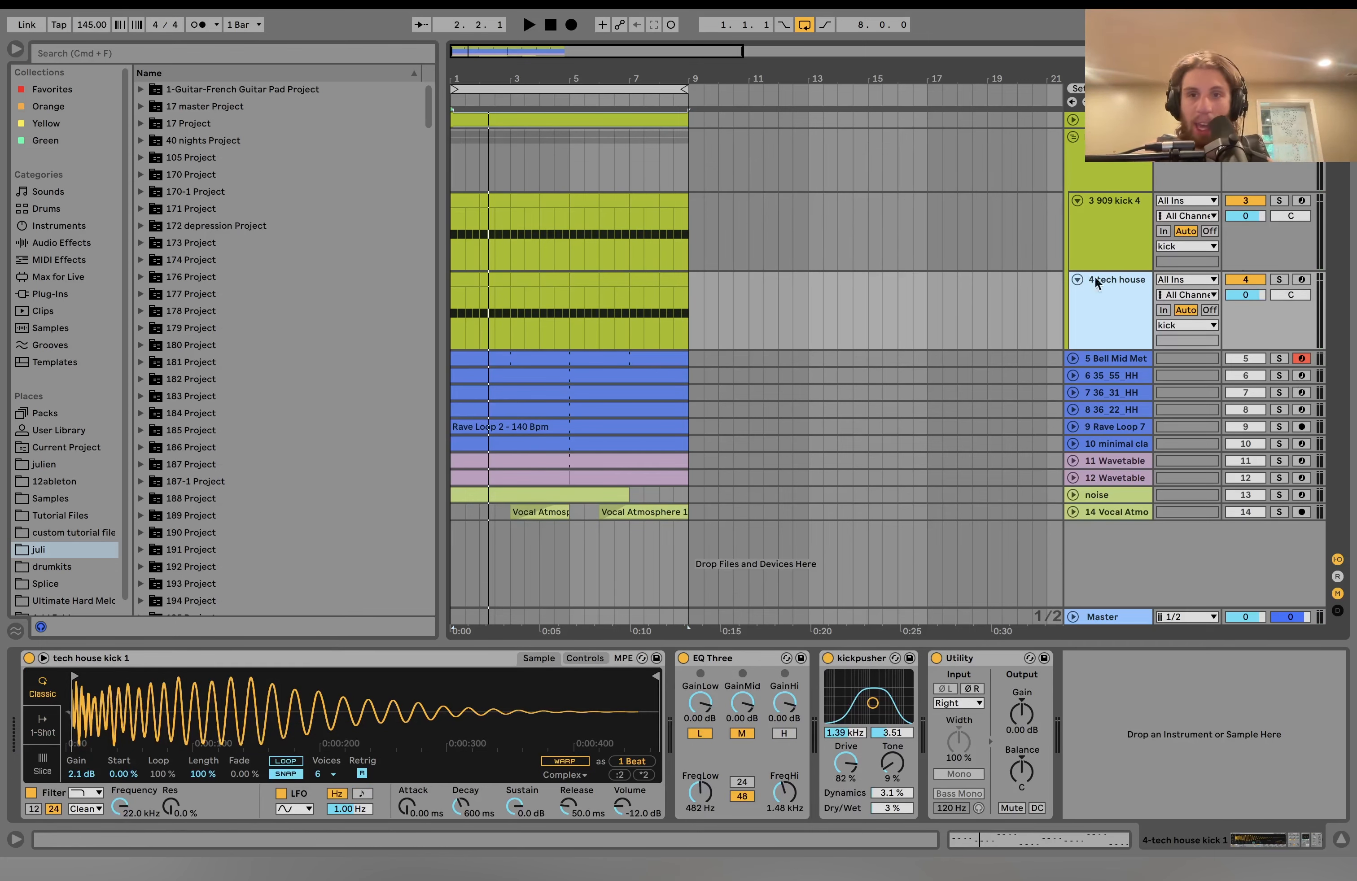
Solo the 909 kick 4 track, listen to it and examine the start of its sample waveform up close.
click(1222, 214)
click(1279, 201)
key(space)
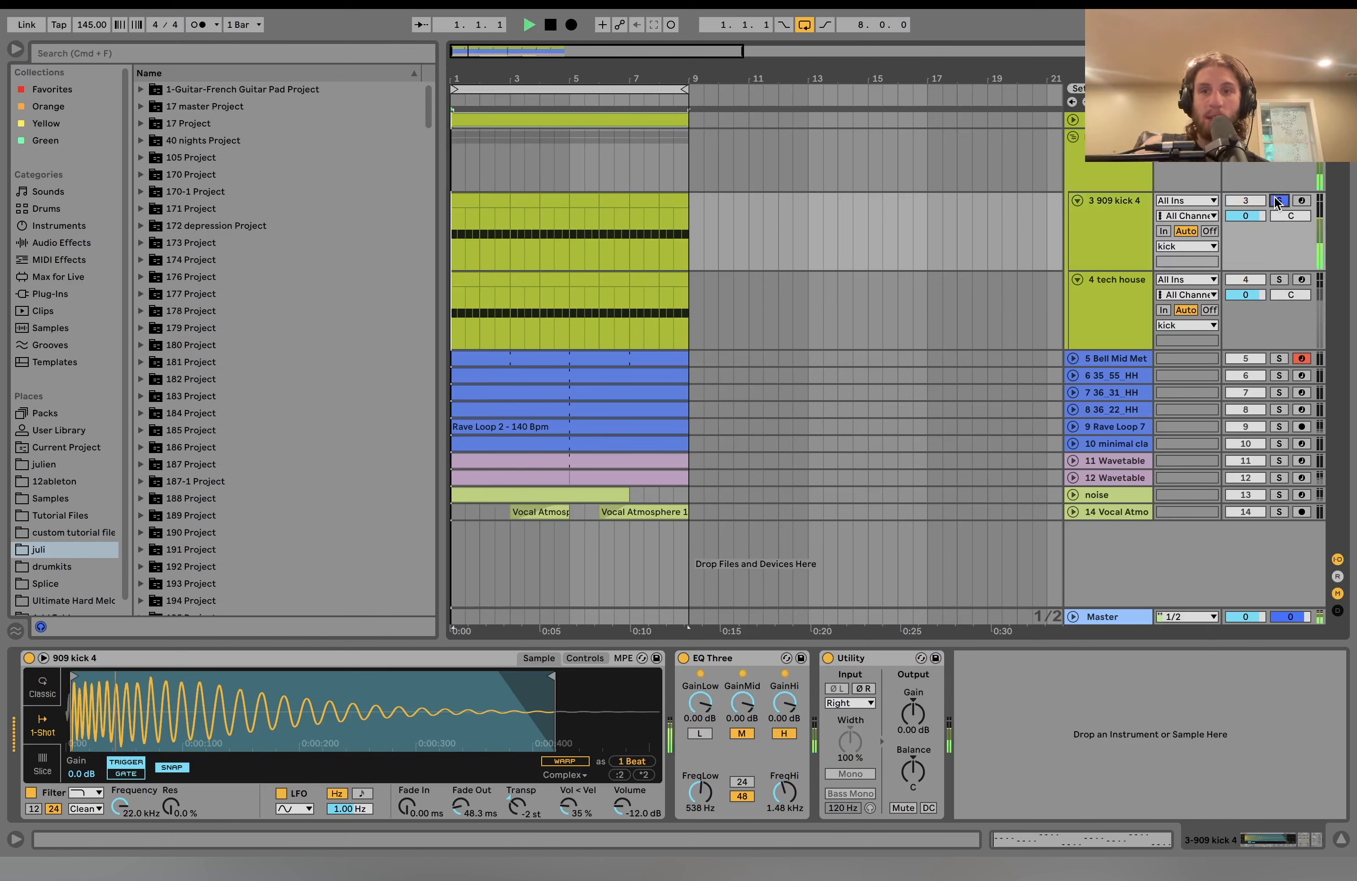
scroll(69, 722, up, 5)
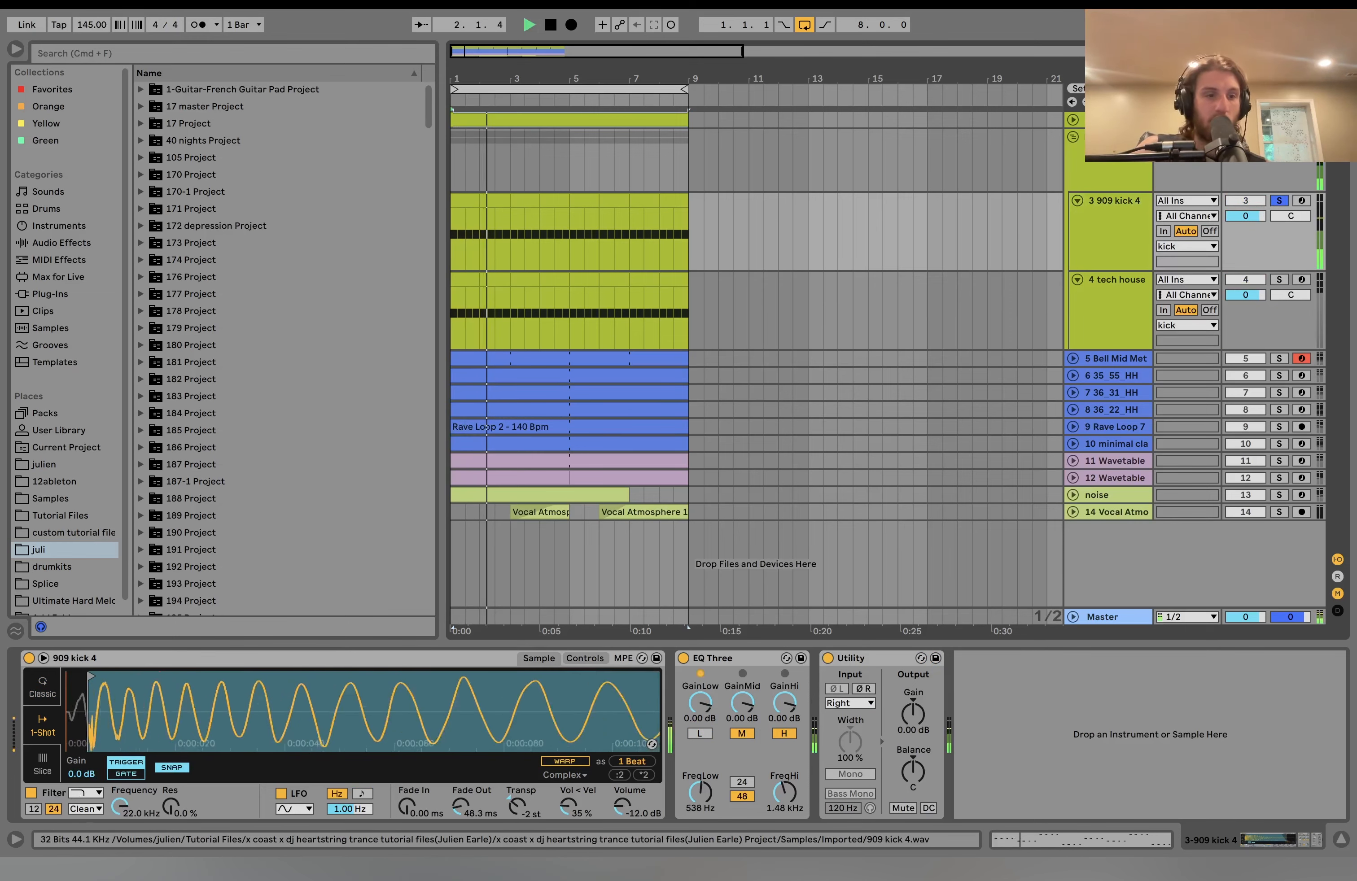
key(space)
scroll(133, 710, up, 5)
scroll(134, 709, left, 5)
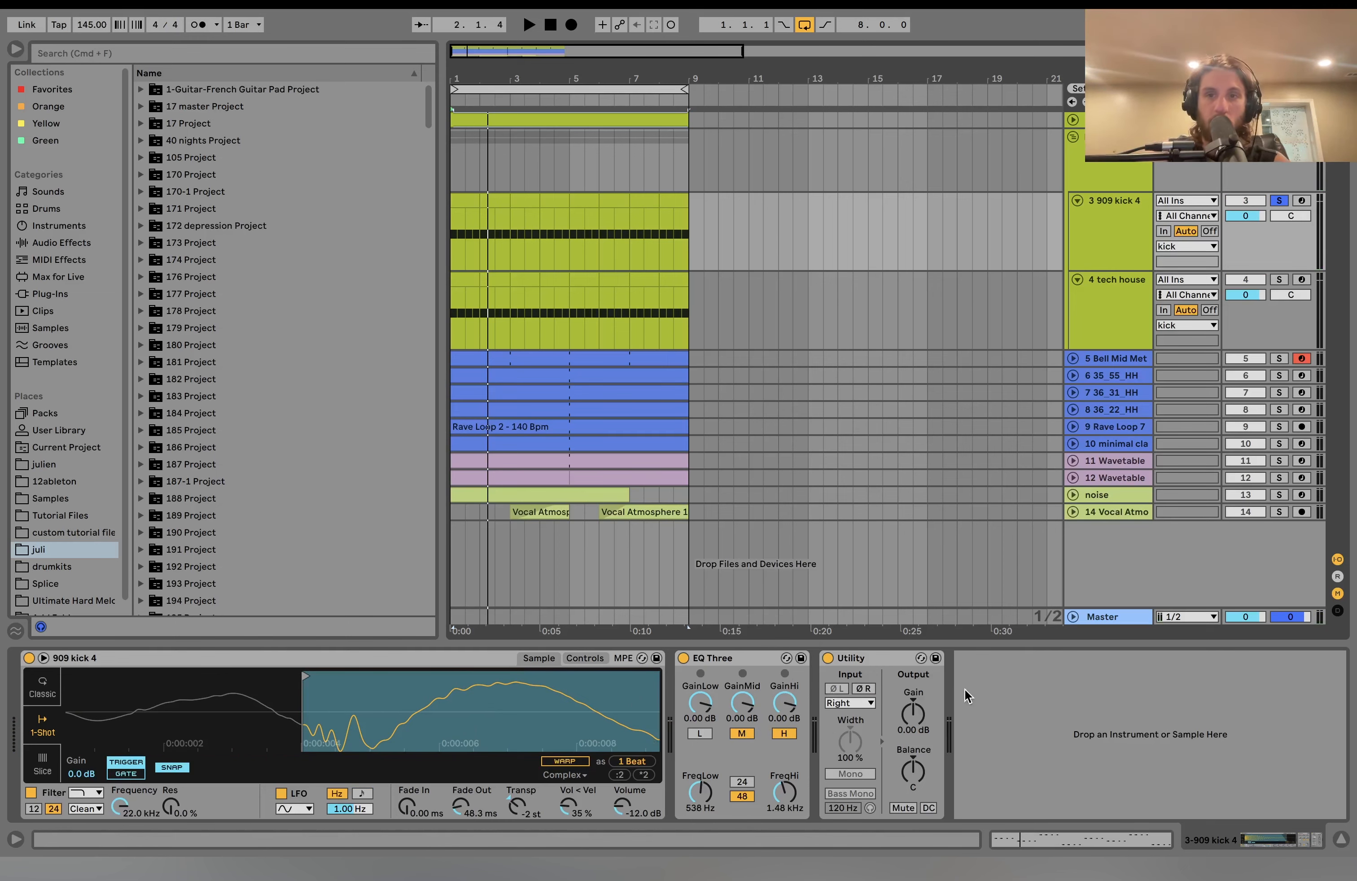
Show the tech house kick's device chain, solo the track and listen to it.
click(1123, 291)
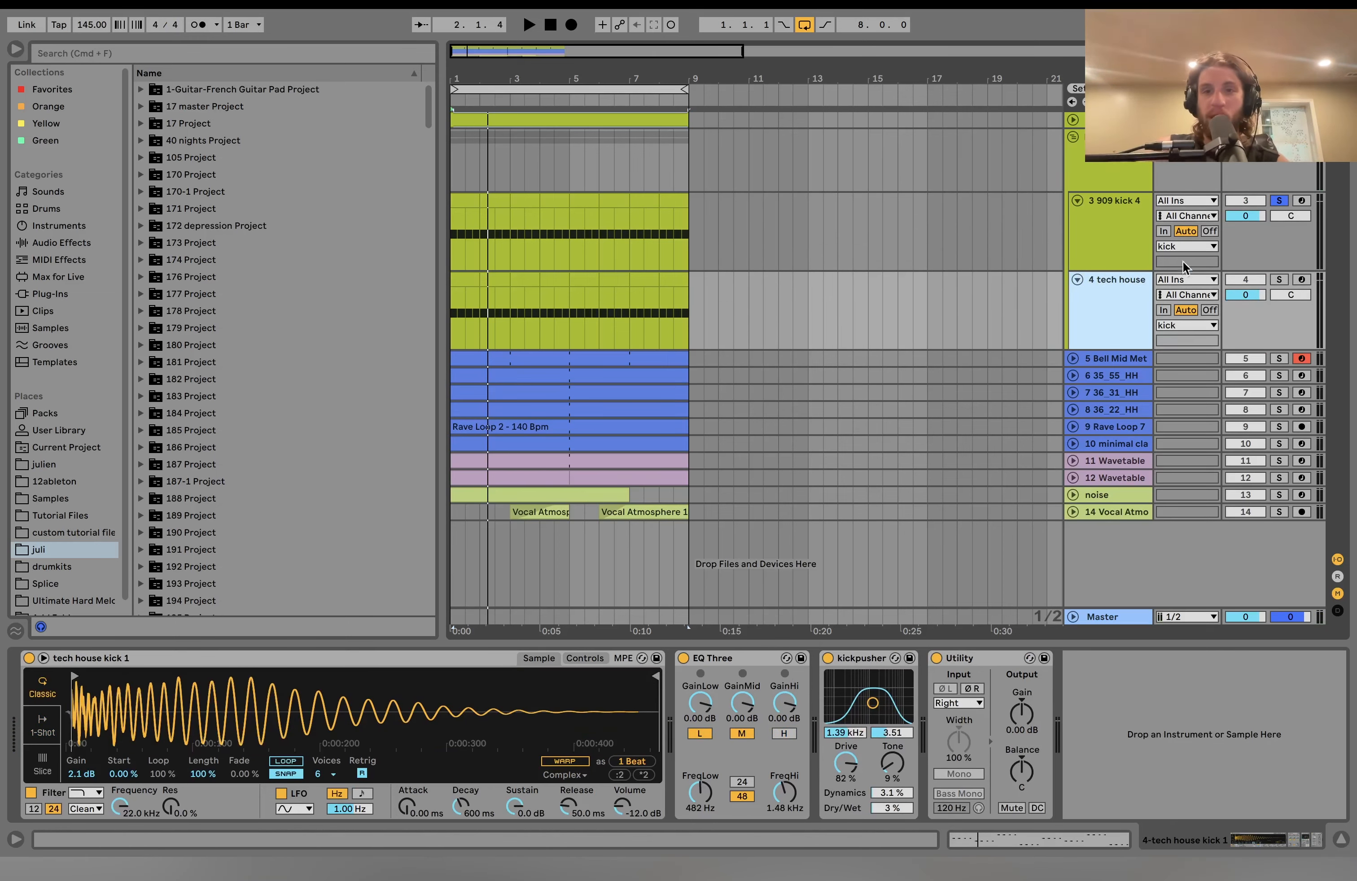
click(1280, 279)
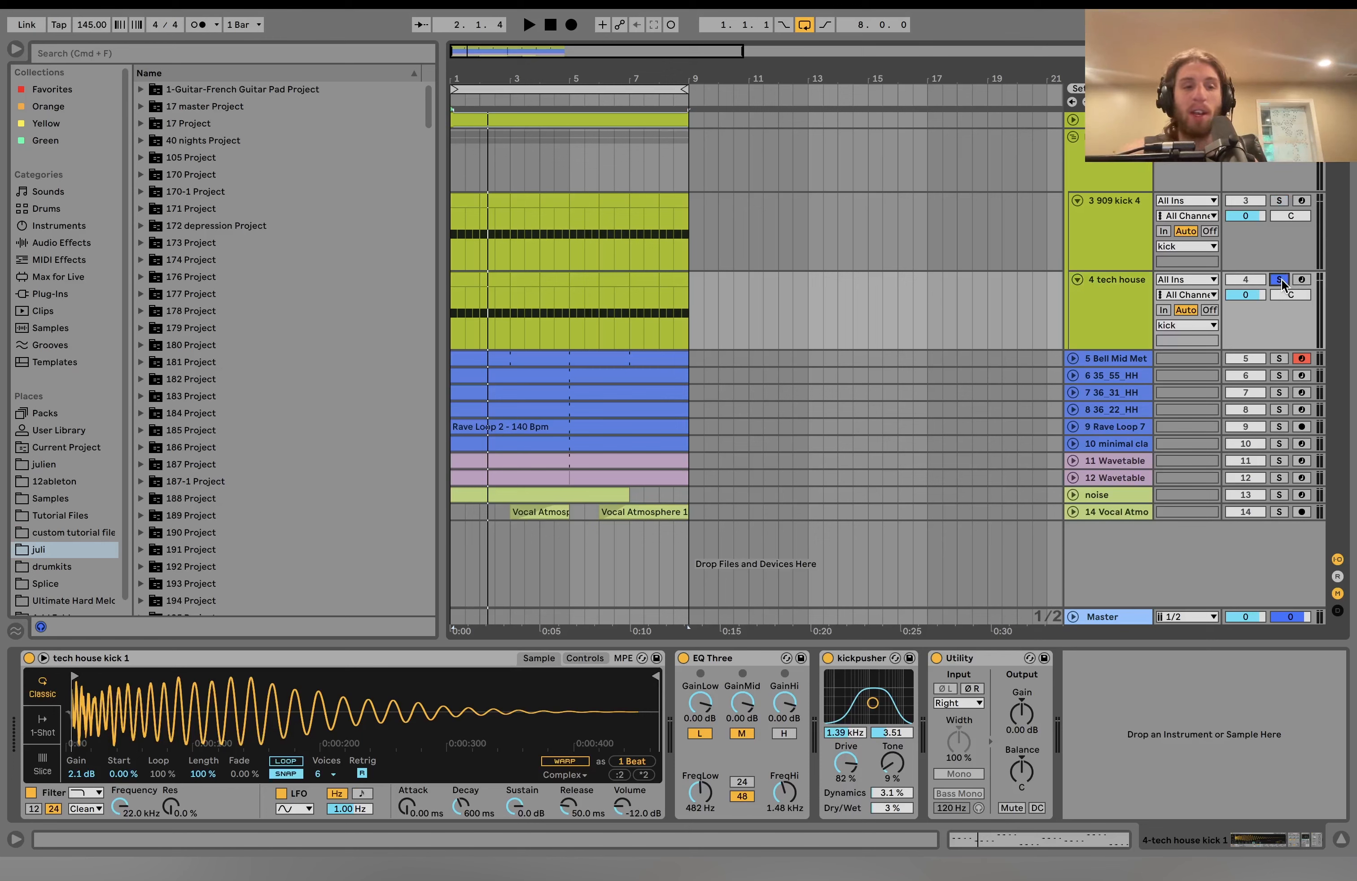
key(space)
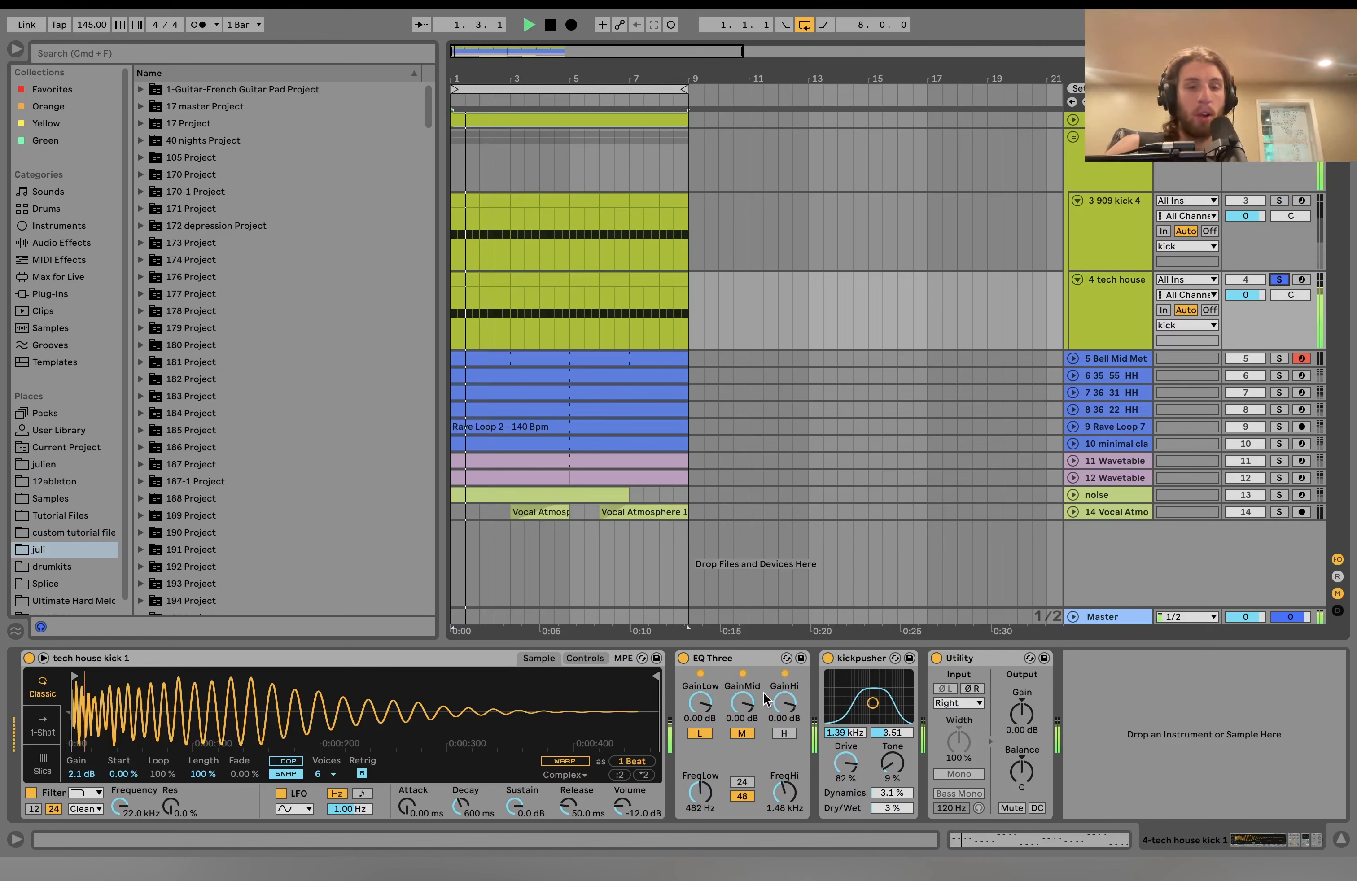
key(space)
Show the tech house kick 1 sample's file in the browser and replay the soloed kick.
right_click(547, 724)
click(564, 742)
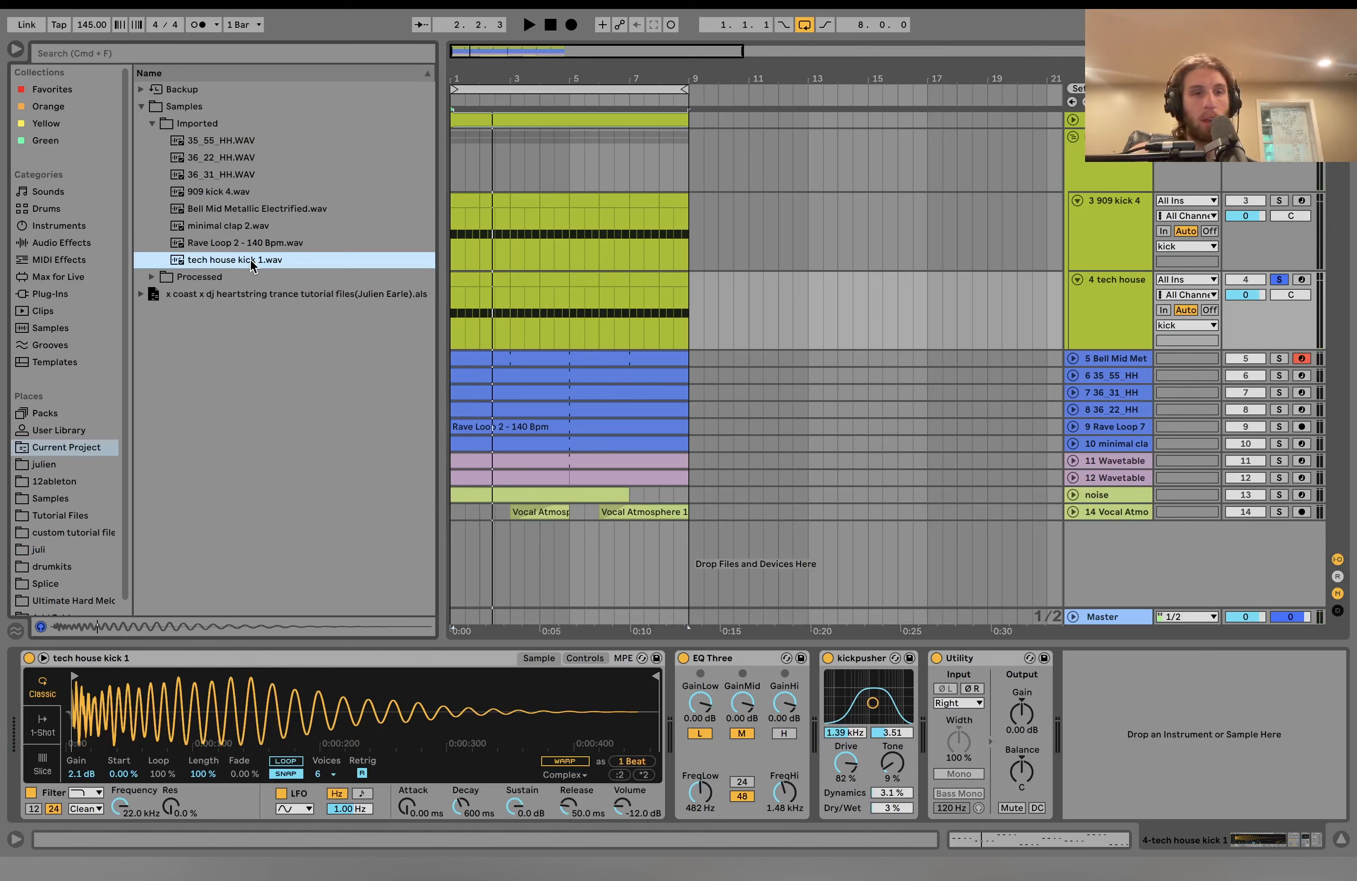
key(space)
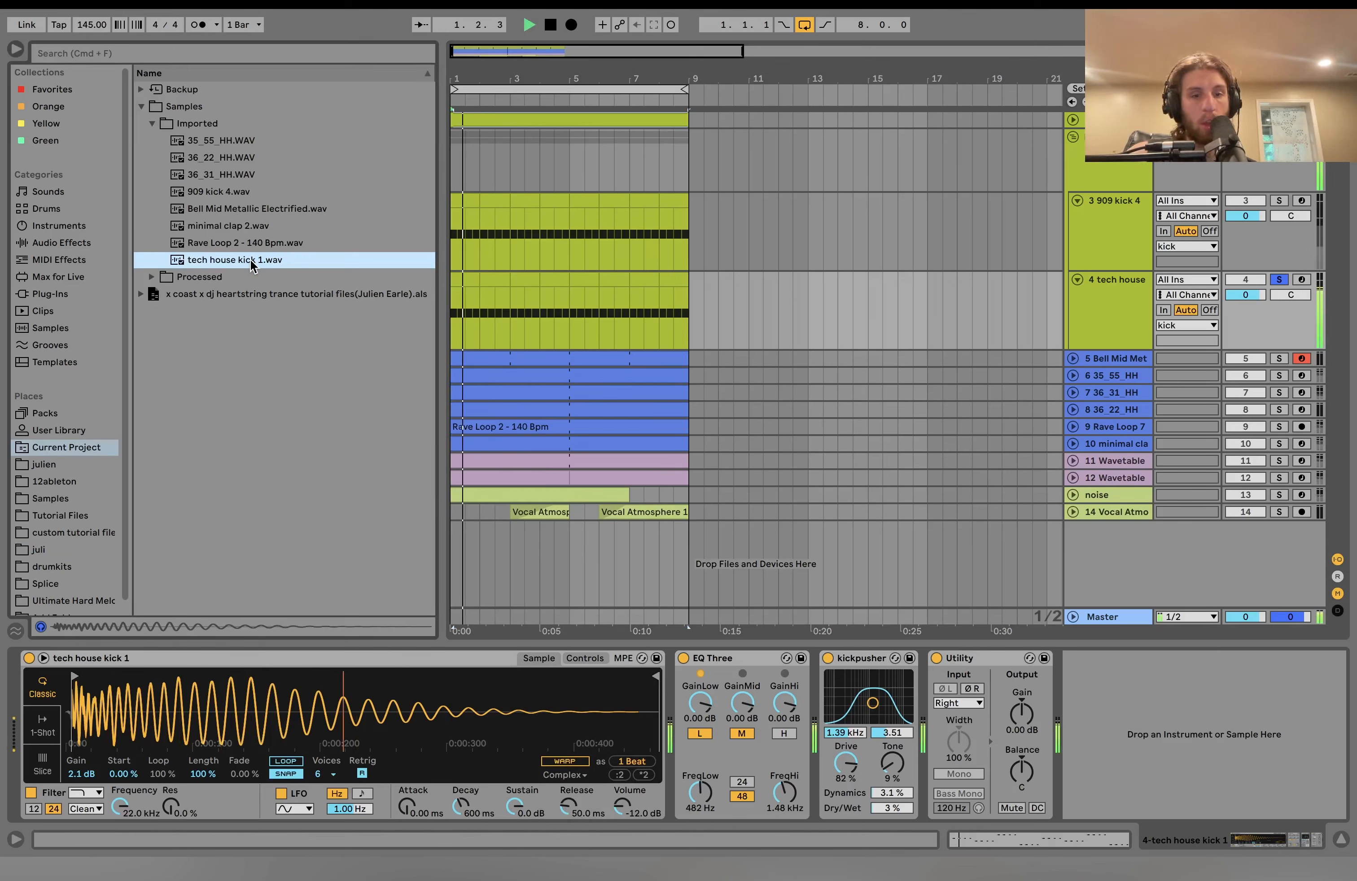
key(space)
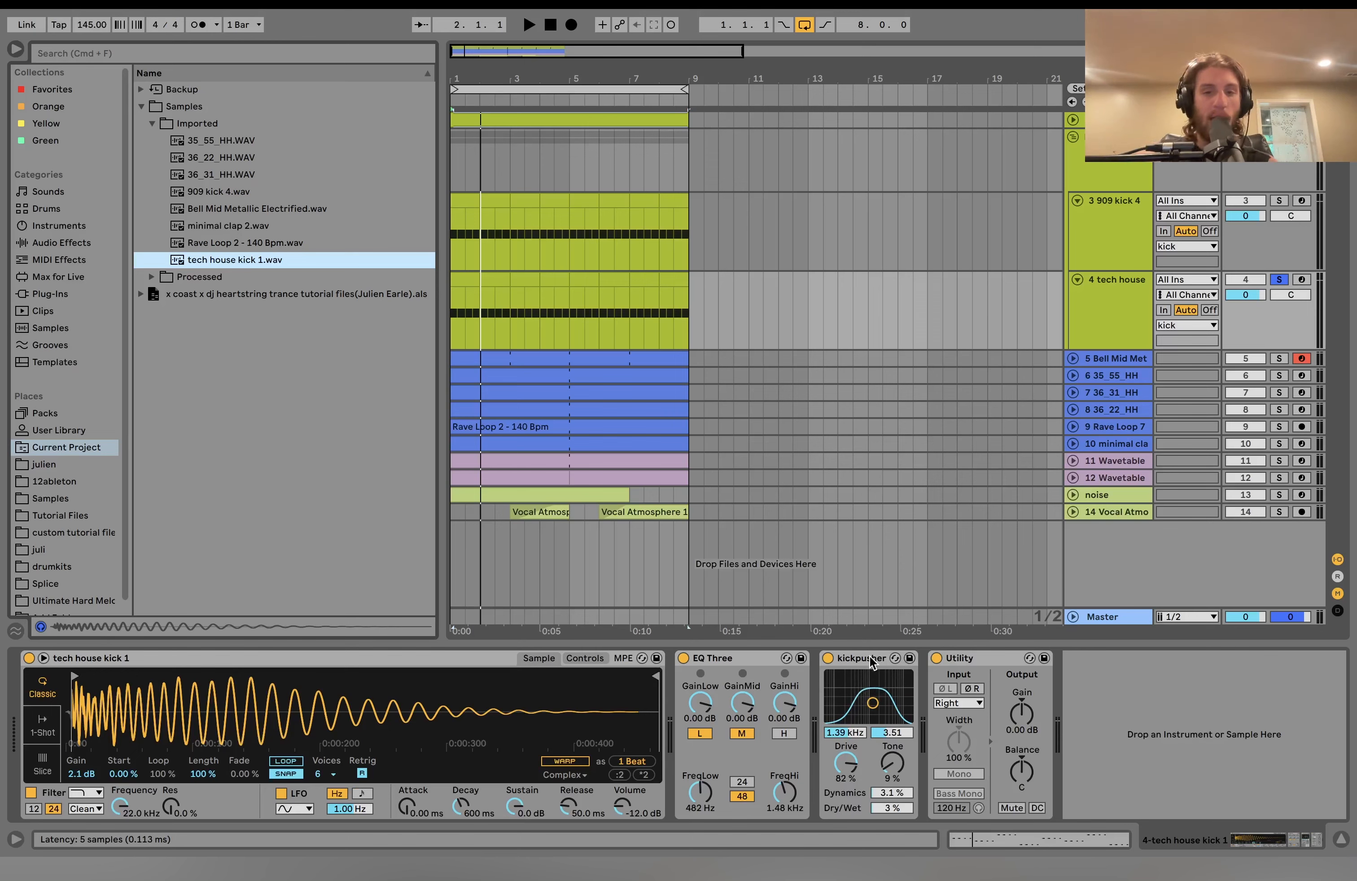
Try a copy of the kickpusher device on the kick group, compare it on and off, adjust its Dry/Wet and delete the copy.
drag(870, 662, 1119, 163)
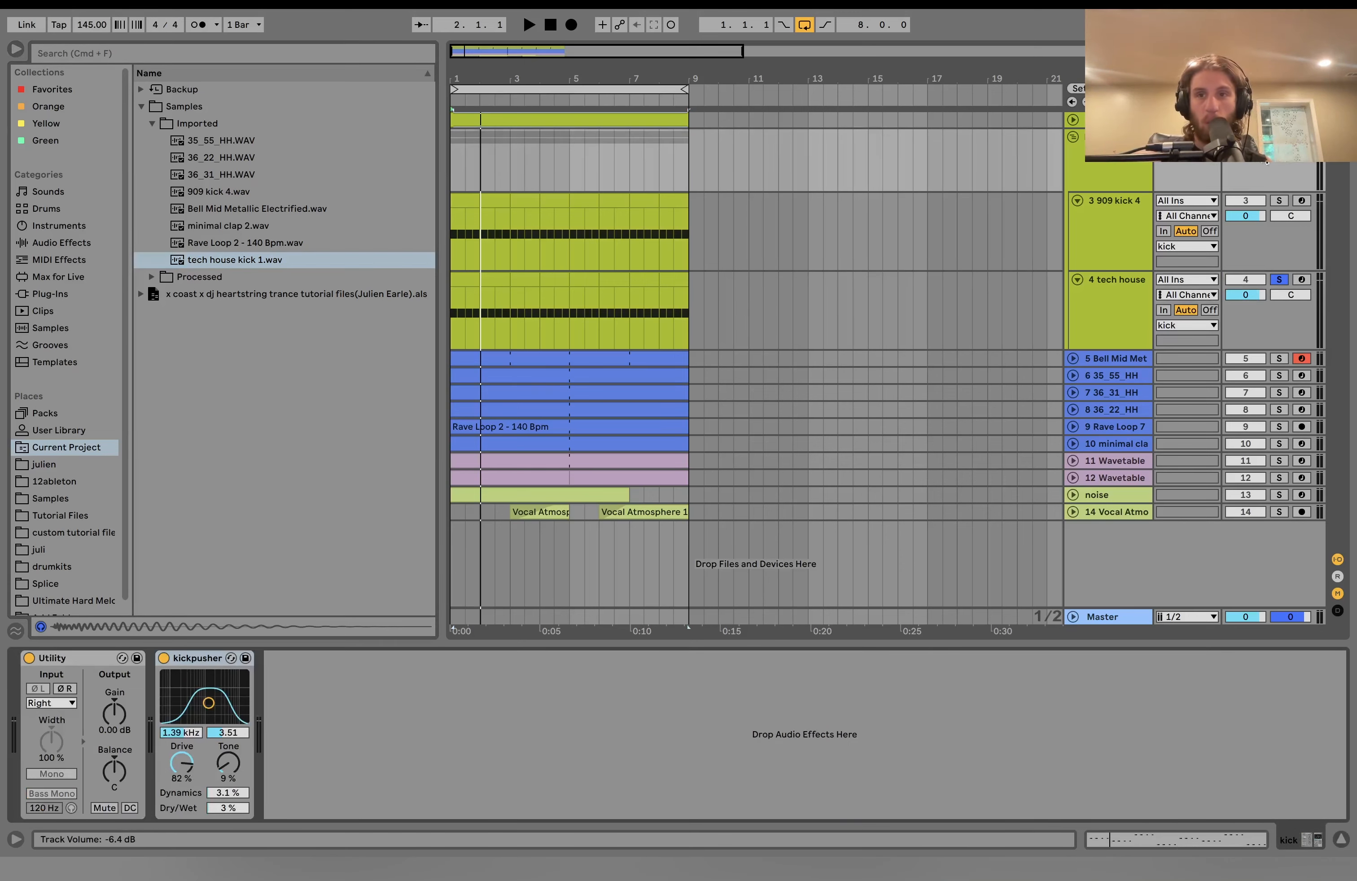
click(1279, 280)
click(164, 658)
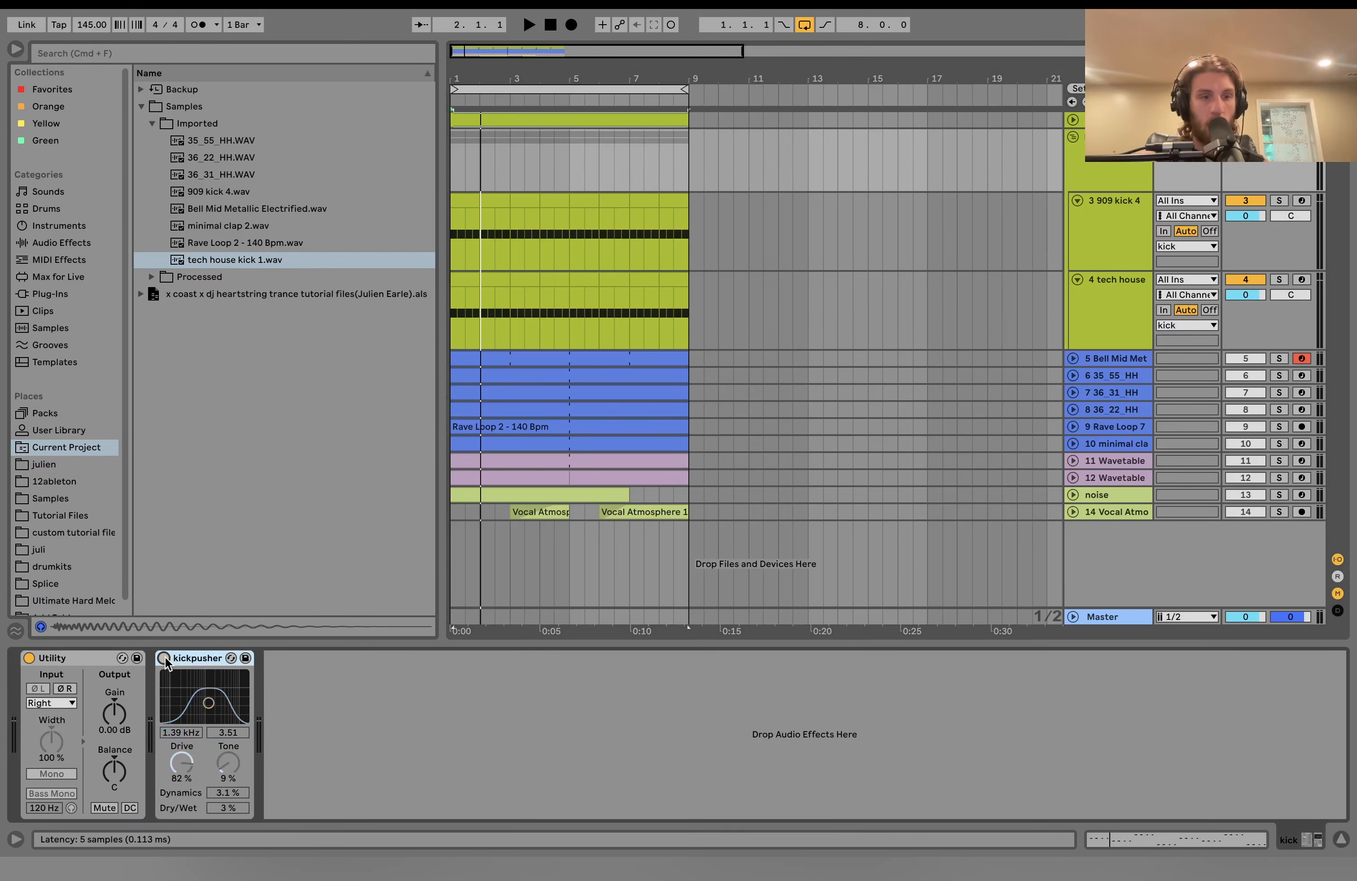
key(space)
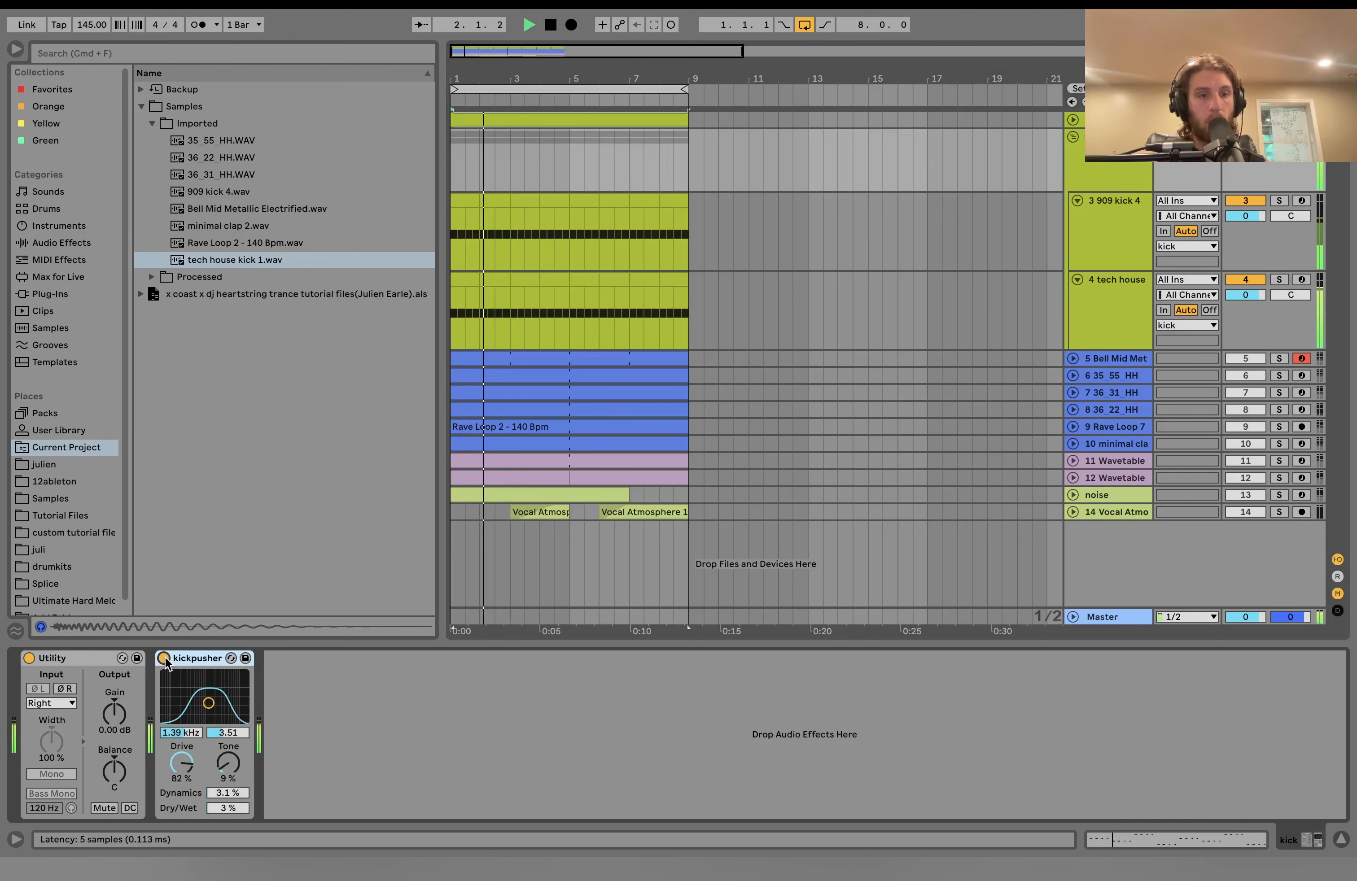
click(164, 659)
drag(227, 808, 239, 818)
click(189, 658)
key(Delete)
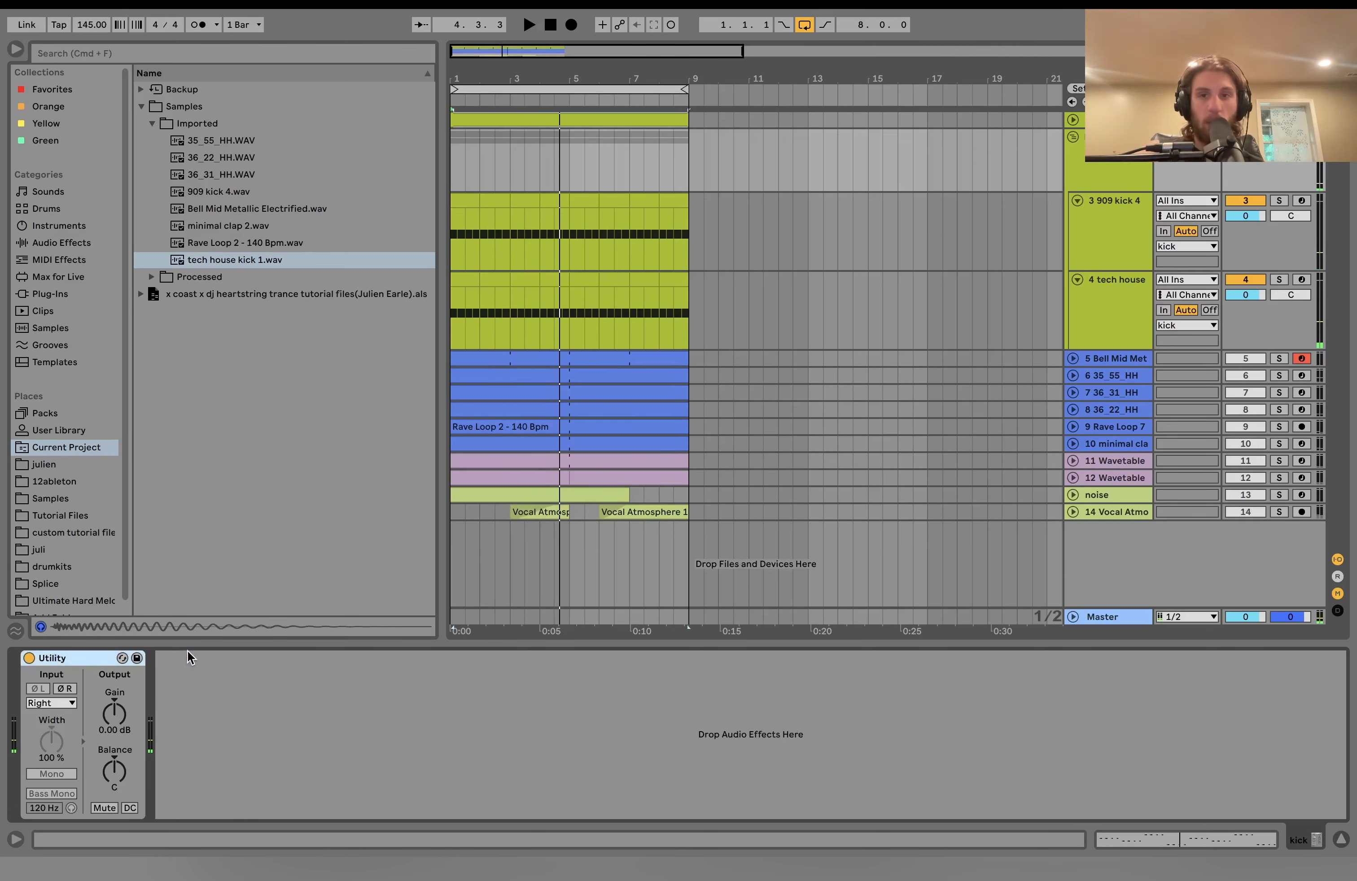
Review the tech house kick's device chain, switching its solo on and off, and return to the kick group's devices.
click(1131, 321)
click(1285, 280)
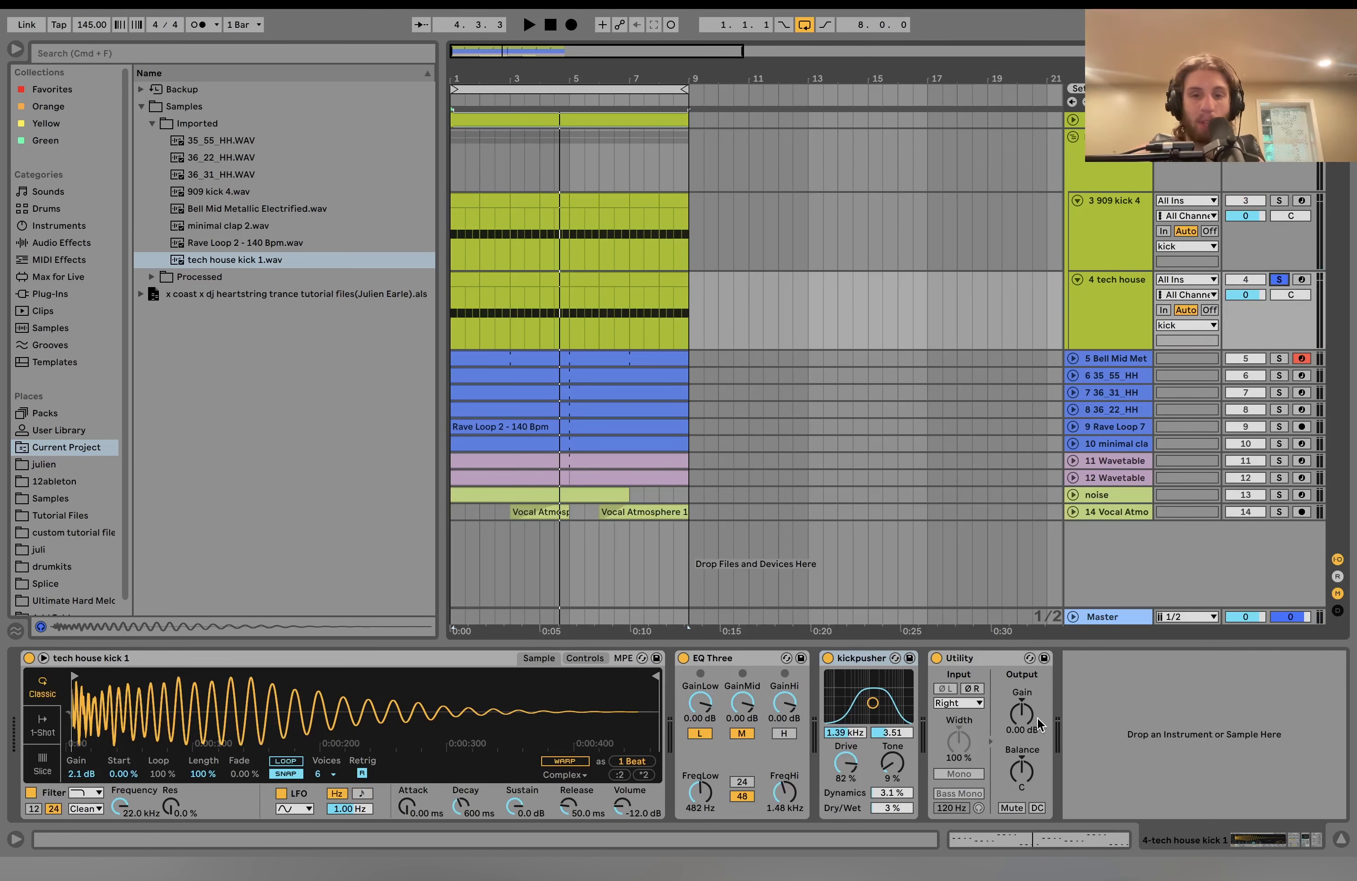
click(1279, 280)
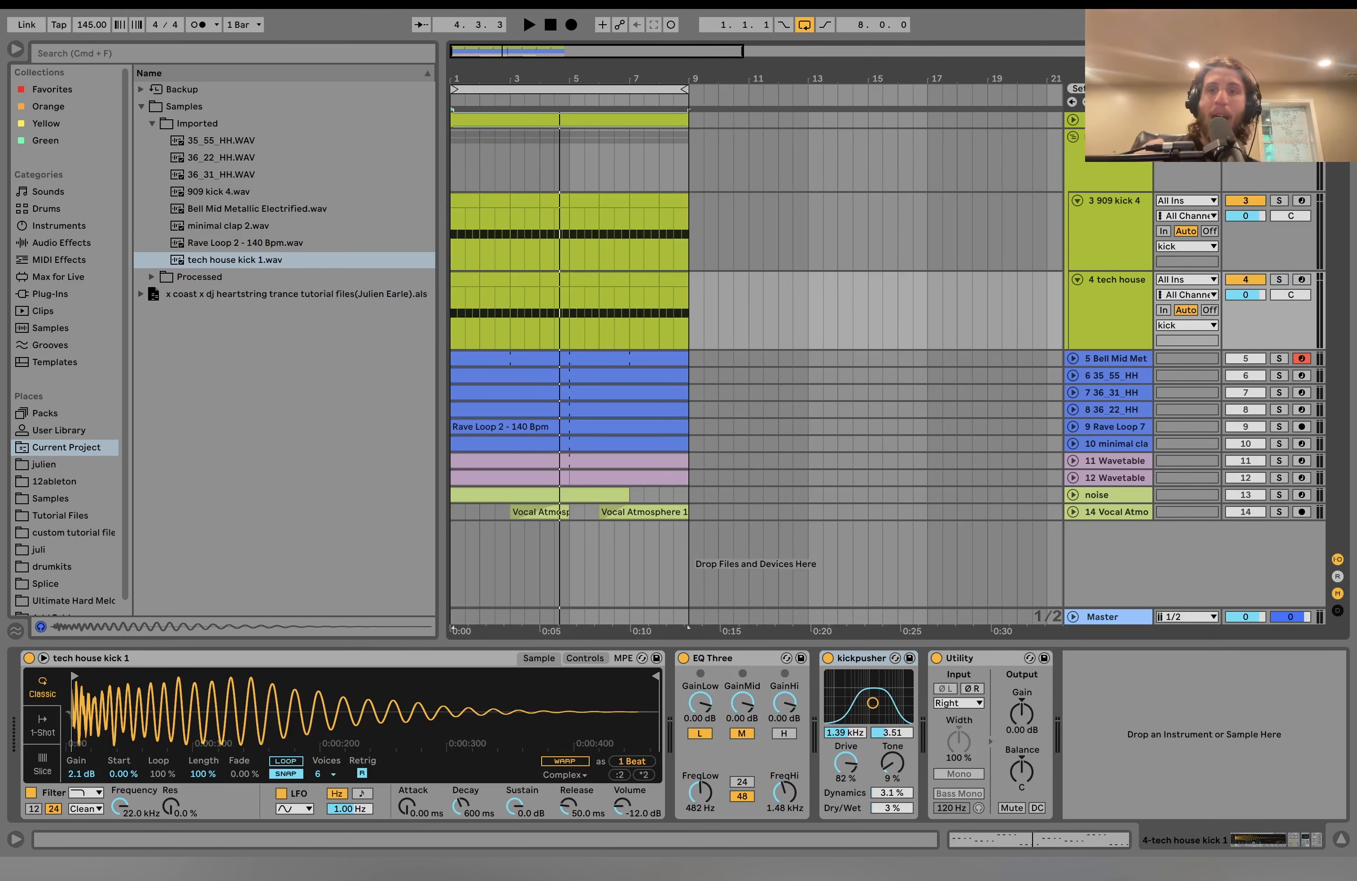
click(1106, 173)
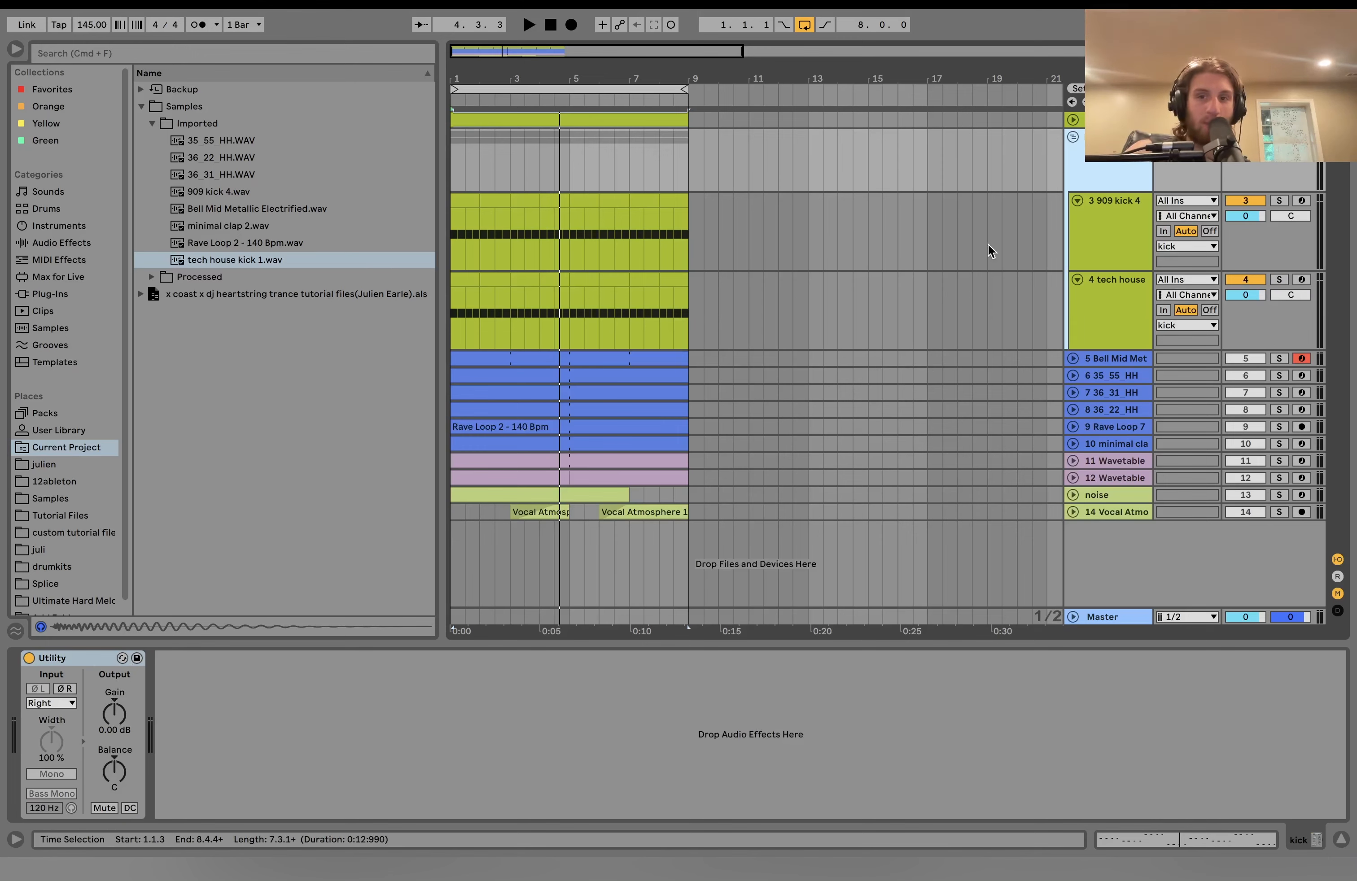
Show the tech house kick's device chain, play the loop and highlight its EQ Three.
click(1121, 252)
key(Down)
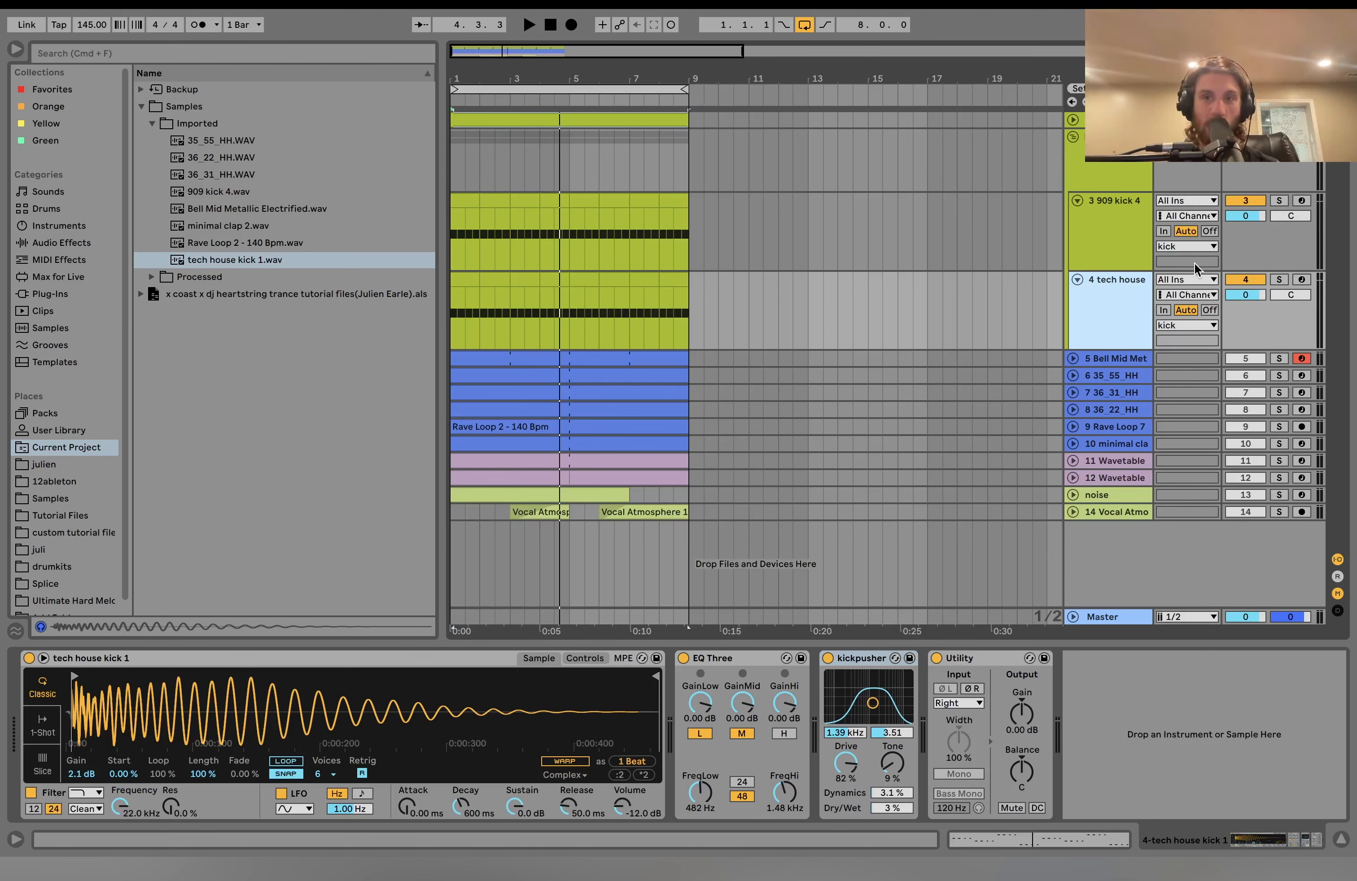
key(space)
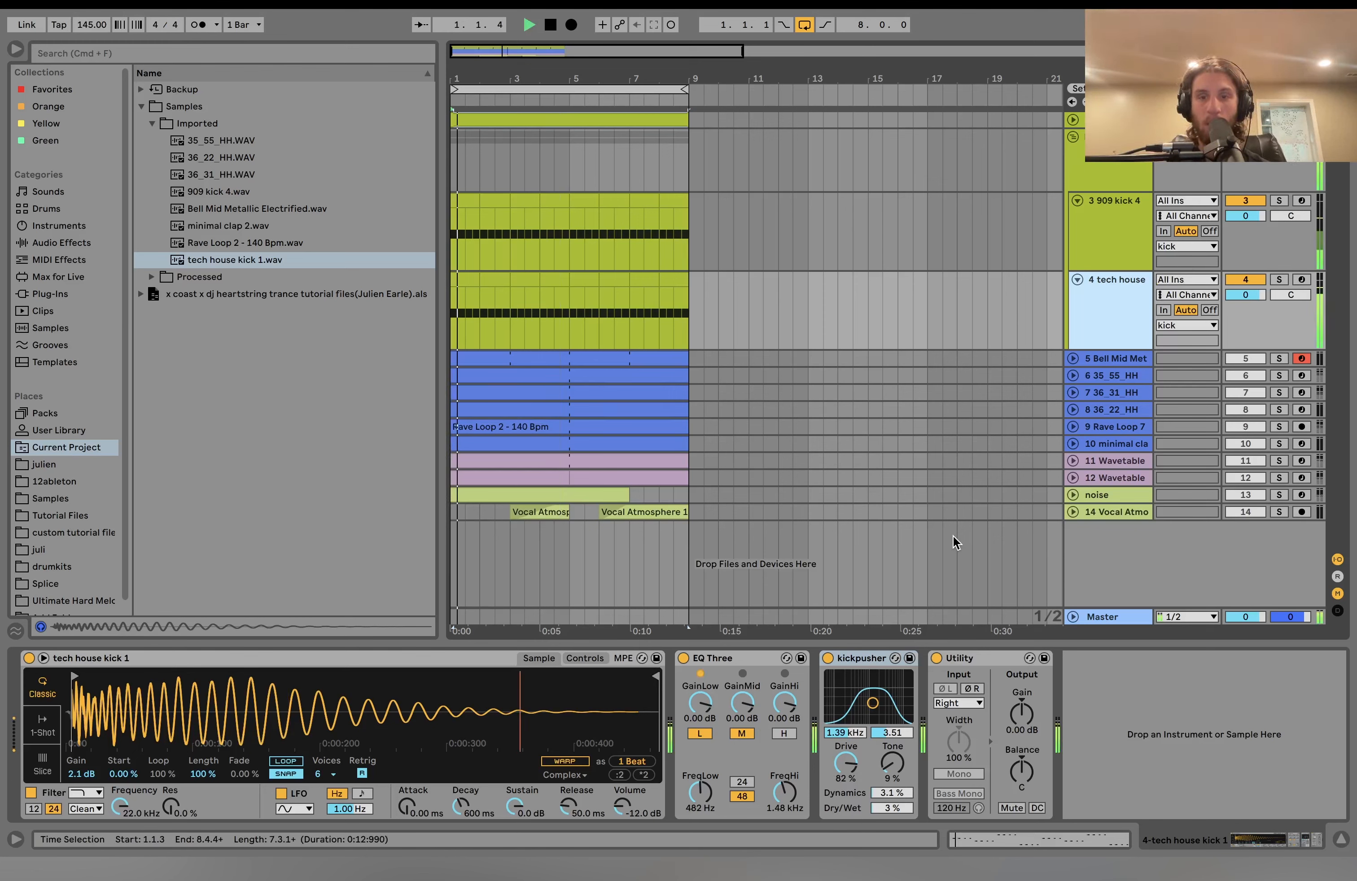
click(744, 659)
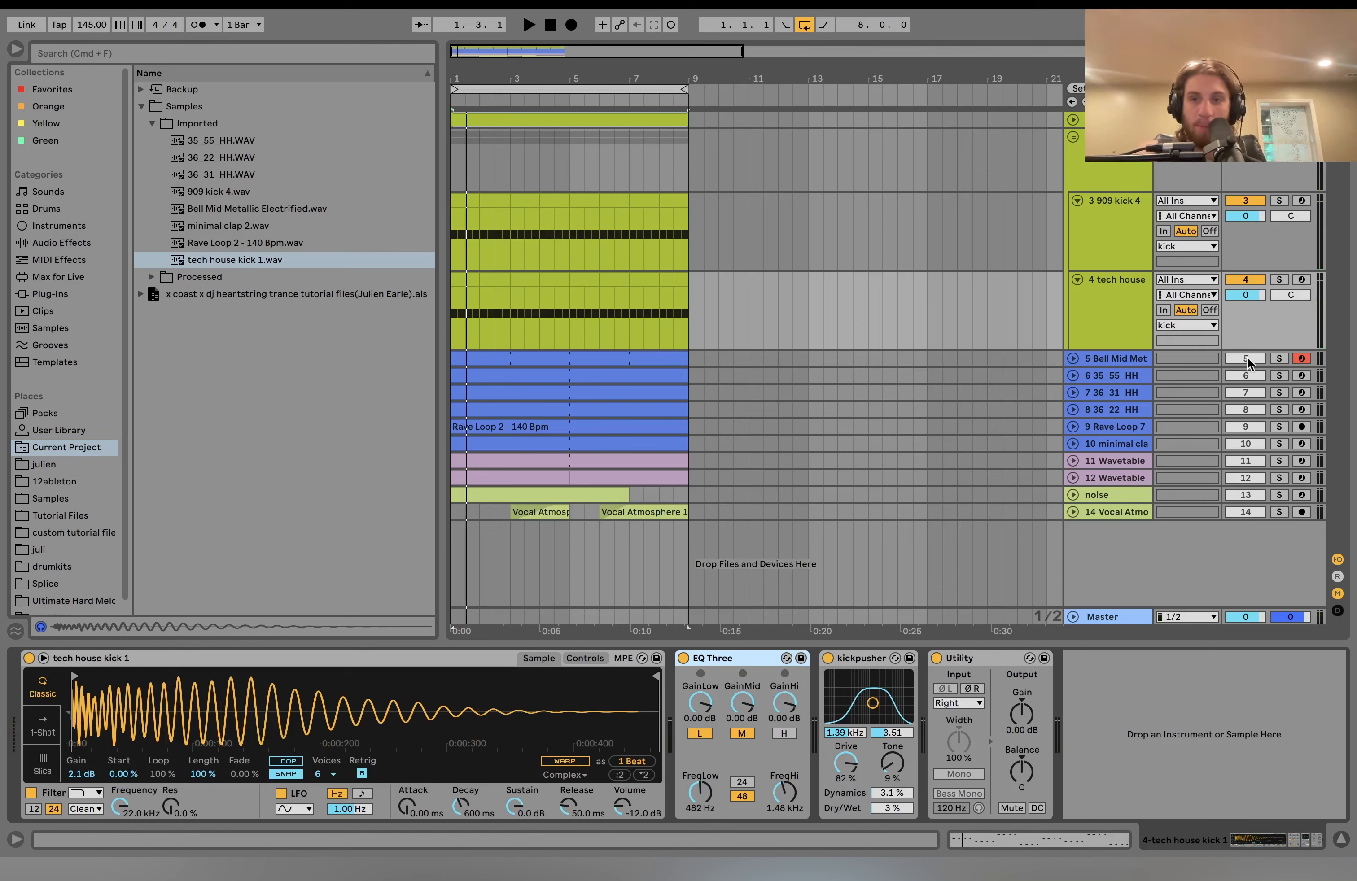
Solo tracks 5 to 10 together, from Bell Mid Met to minimal clap, and show the individual hi-hat samples.
click(1131, 364)
shift+click(1127, 445)
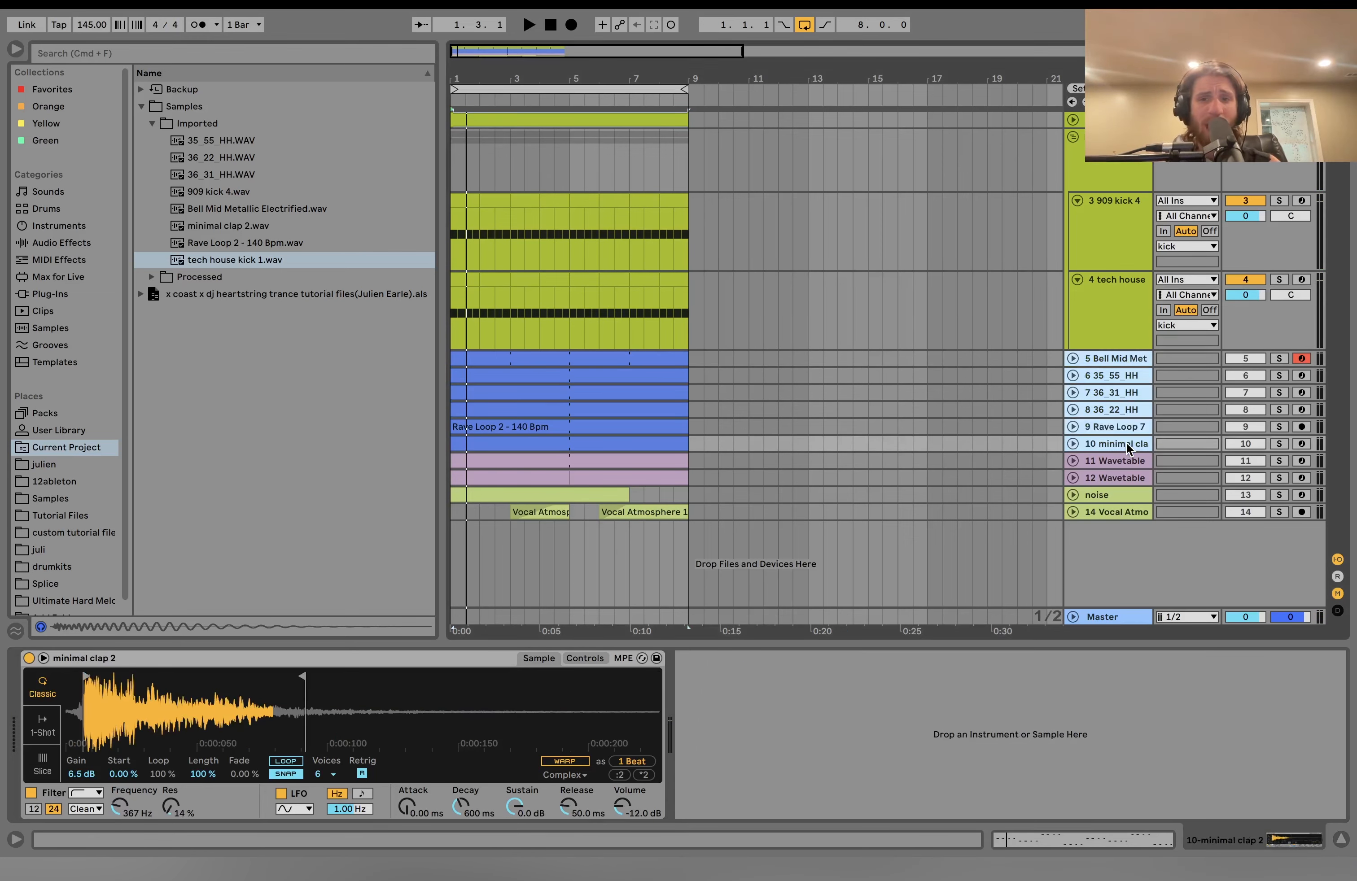
click(1277, 443)
click(1120, 393)
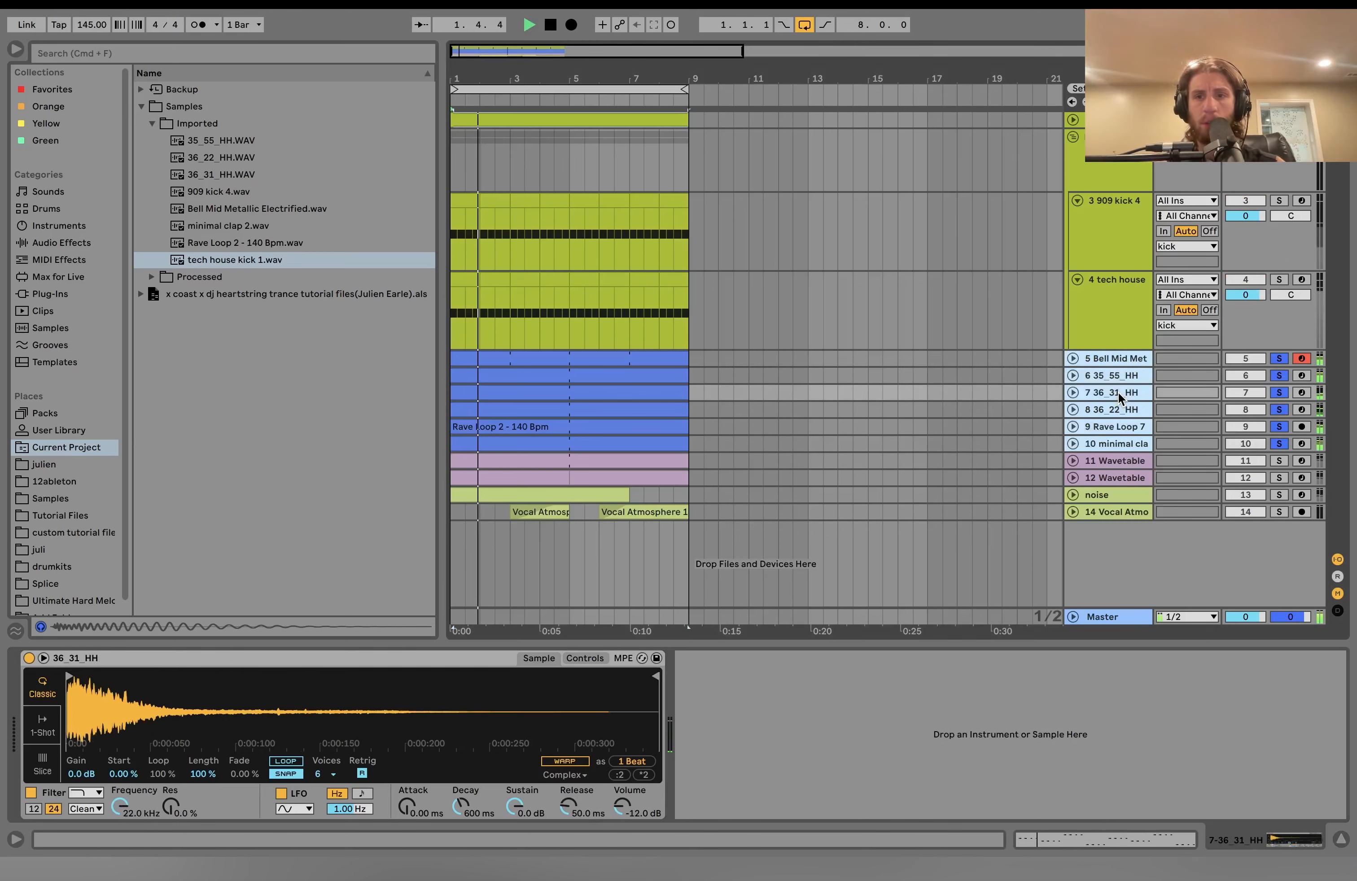
click(1120, 377)
Solo the 35_55_HH hi-hat and listen to it together with the kick and minimal clap.
click(1279, 376)
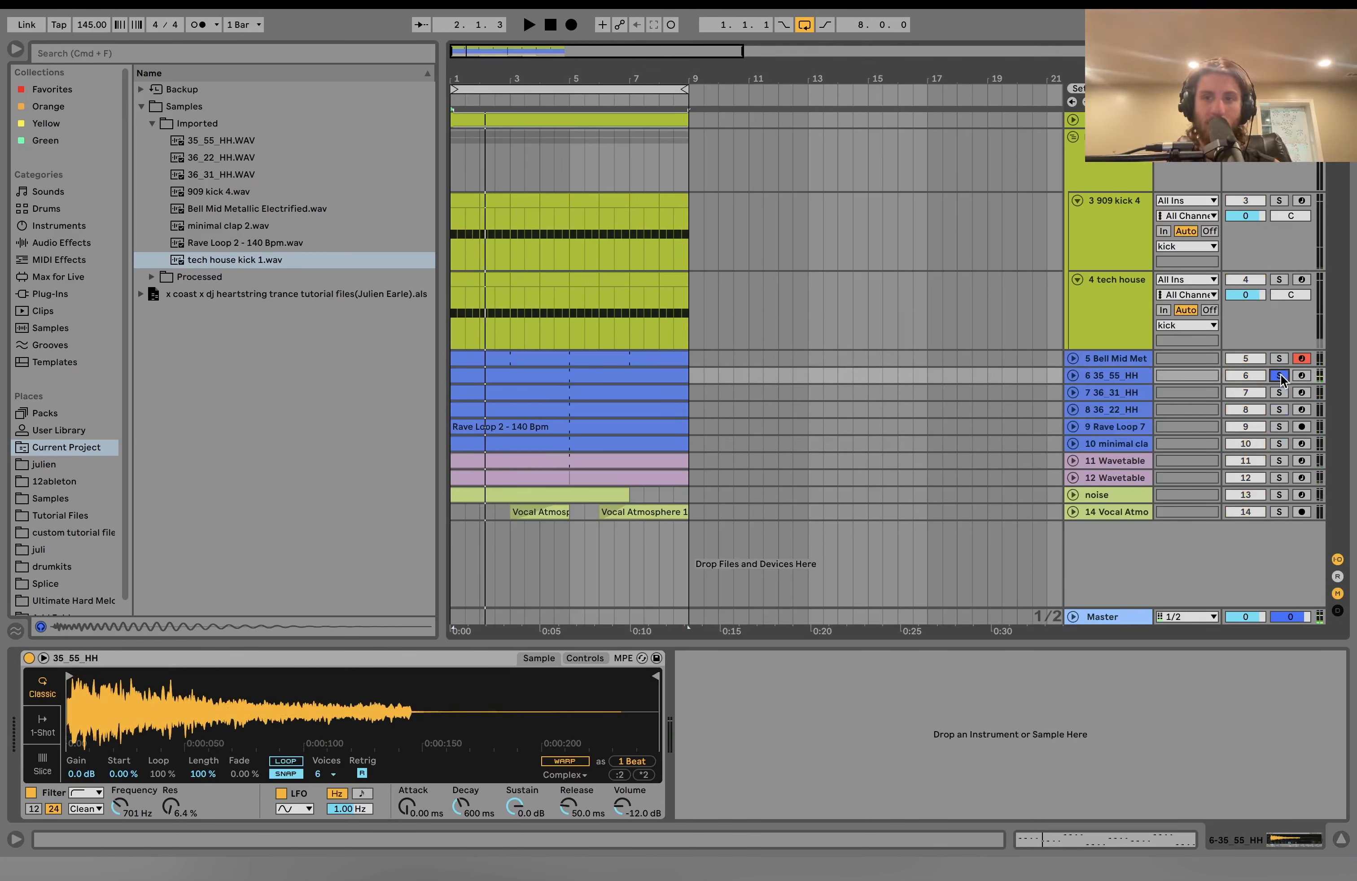
key(space)
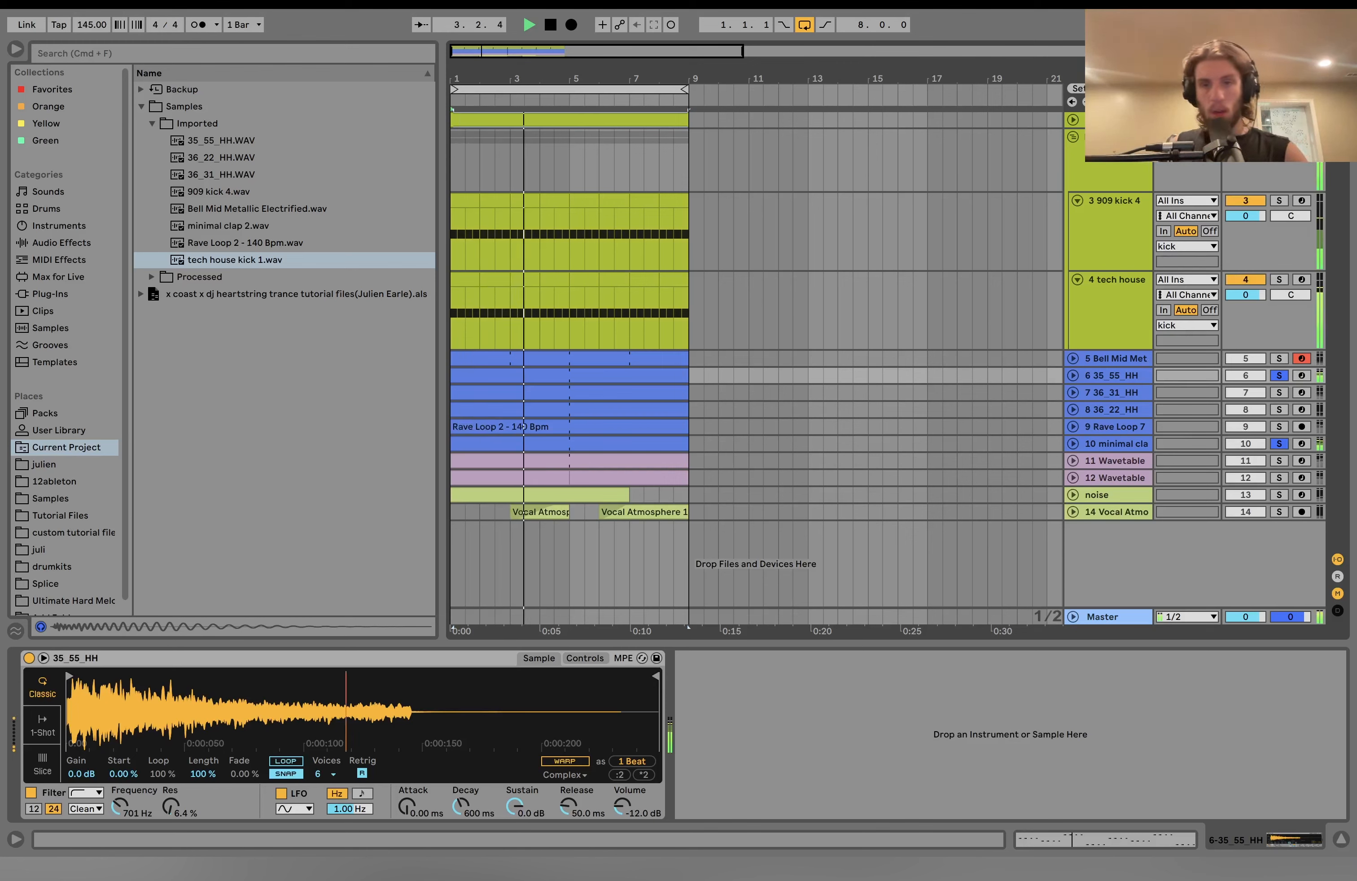
key(space)
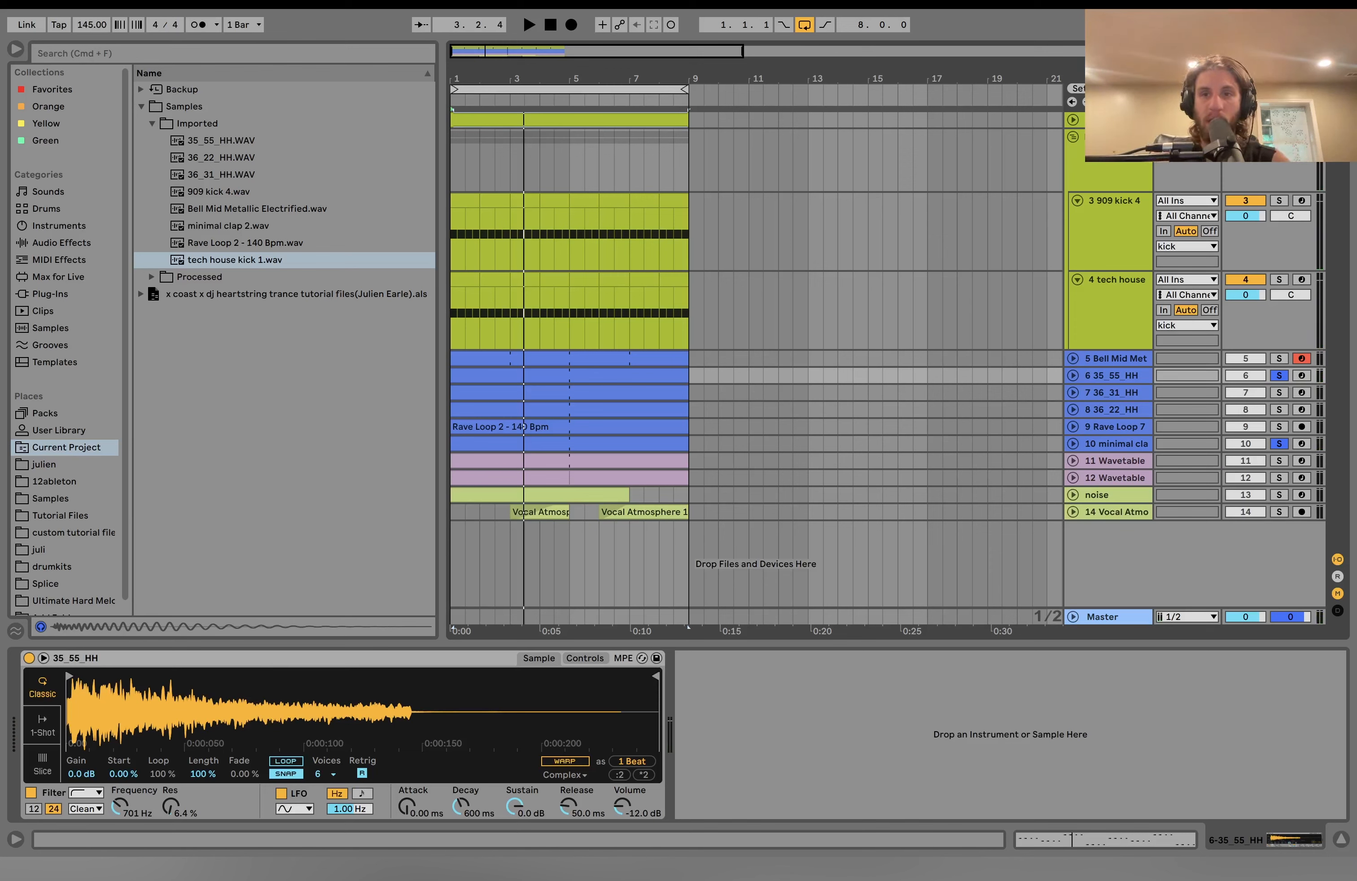
key(space)
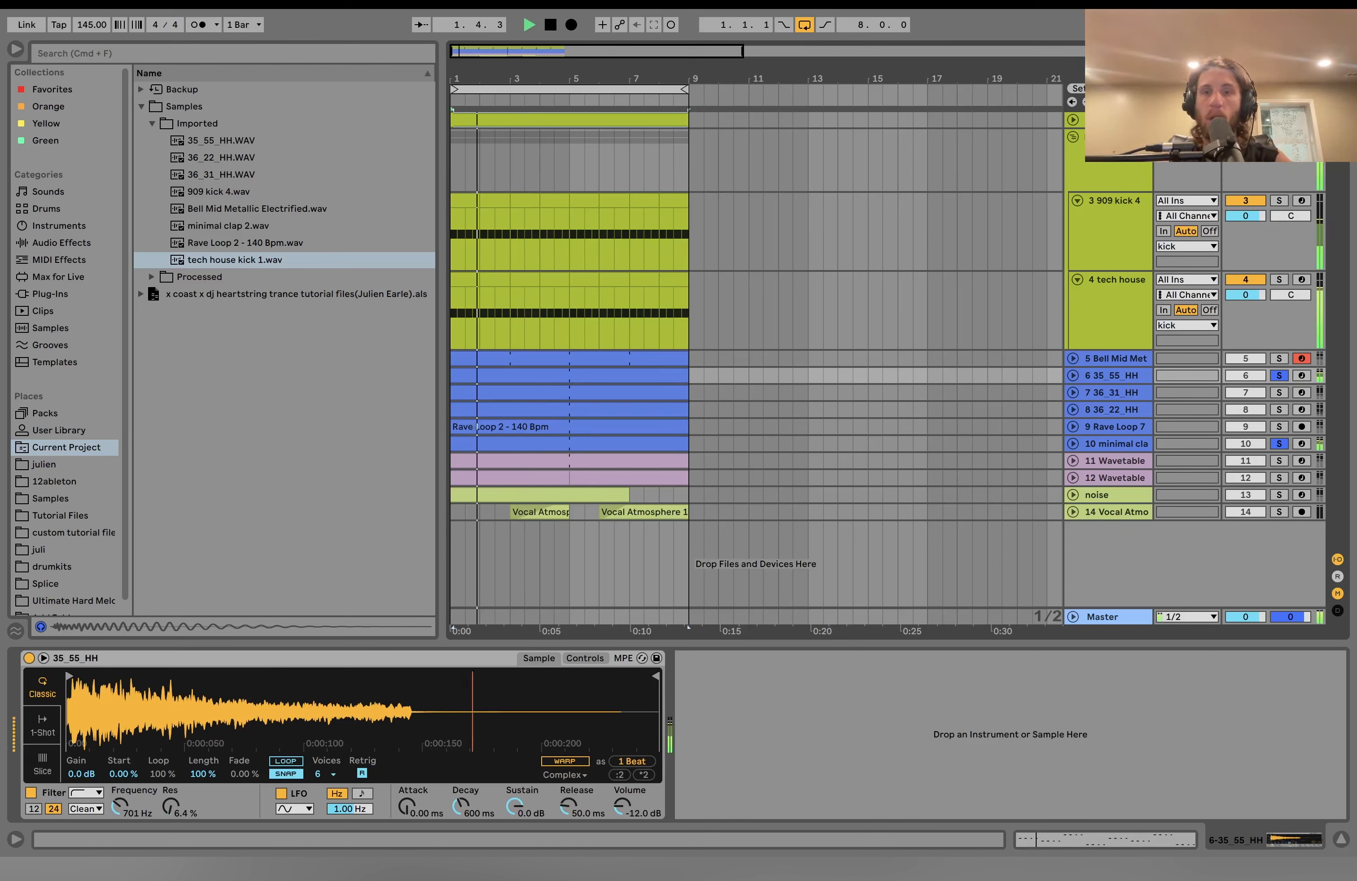
Compare the bass's devices with the 35_55_HH sampler, unfold the hi-hat track and replay the loop.
click(1109, 120)
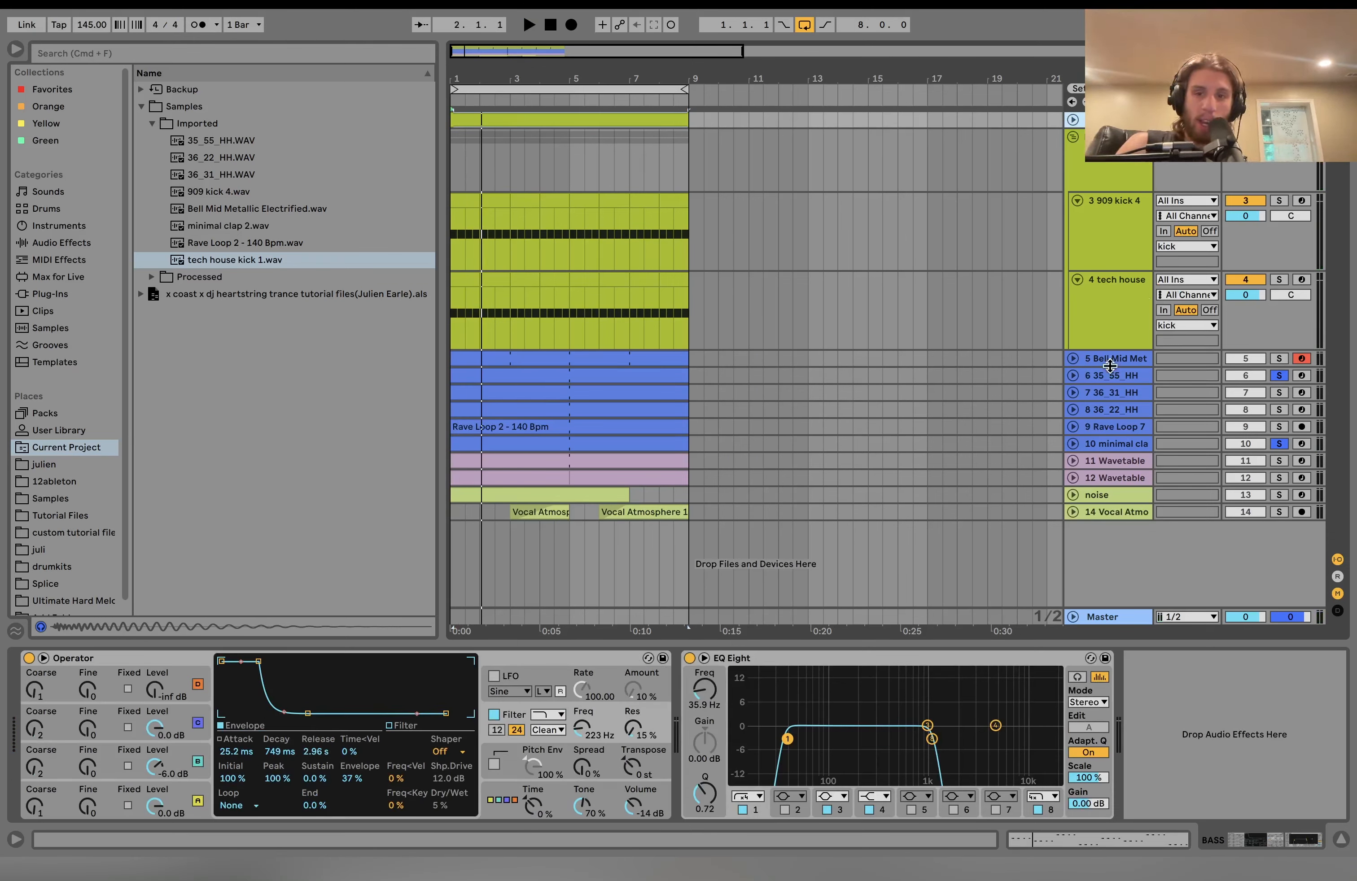
click(1109, 376)
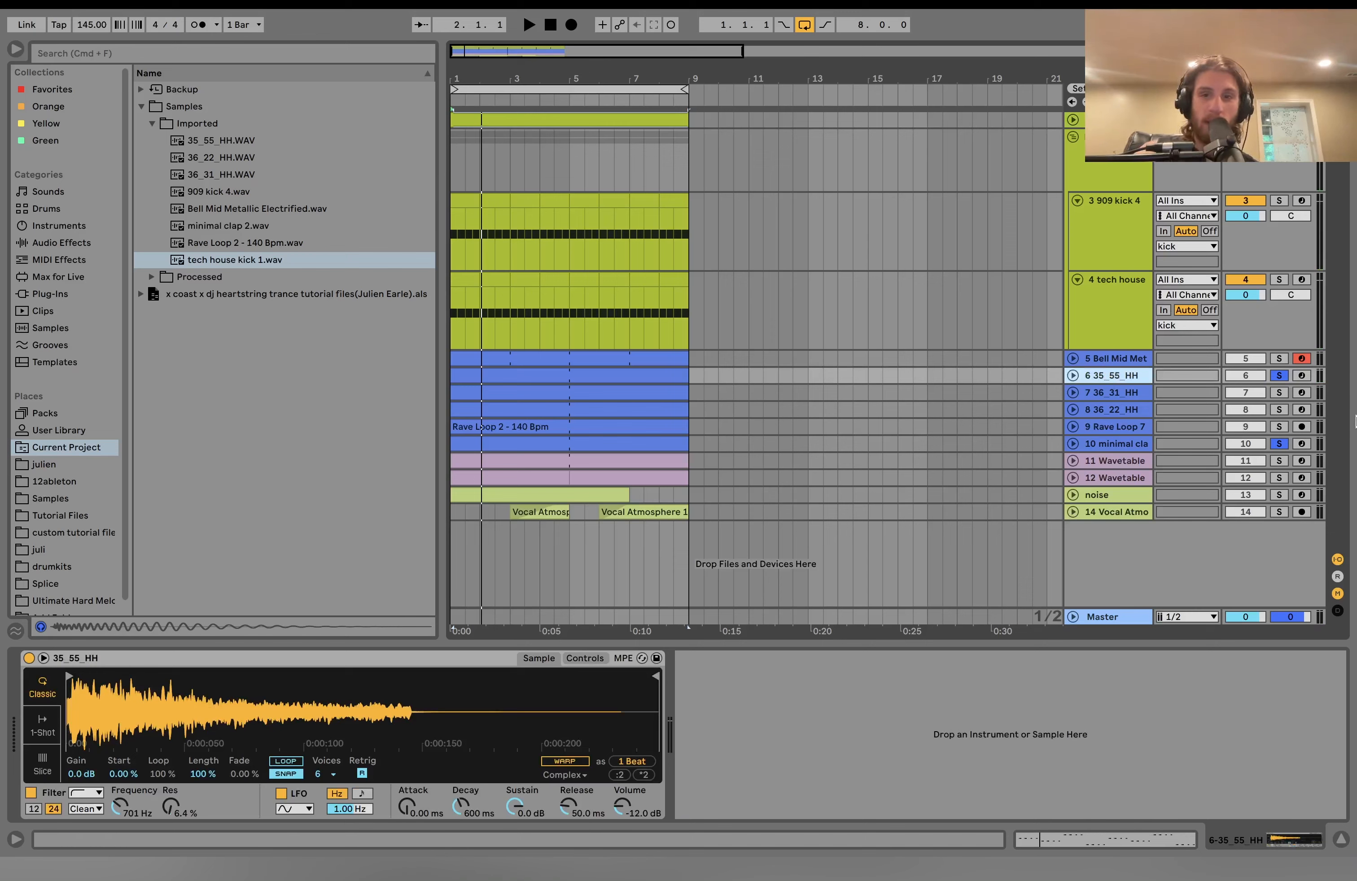
click(1073, 375)
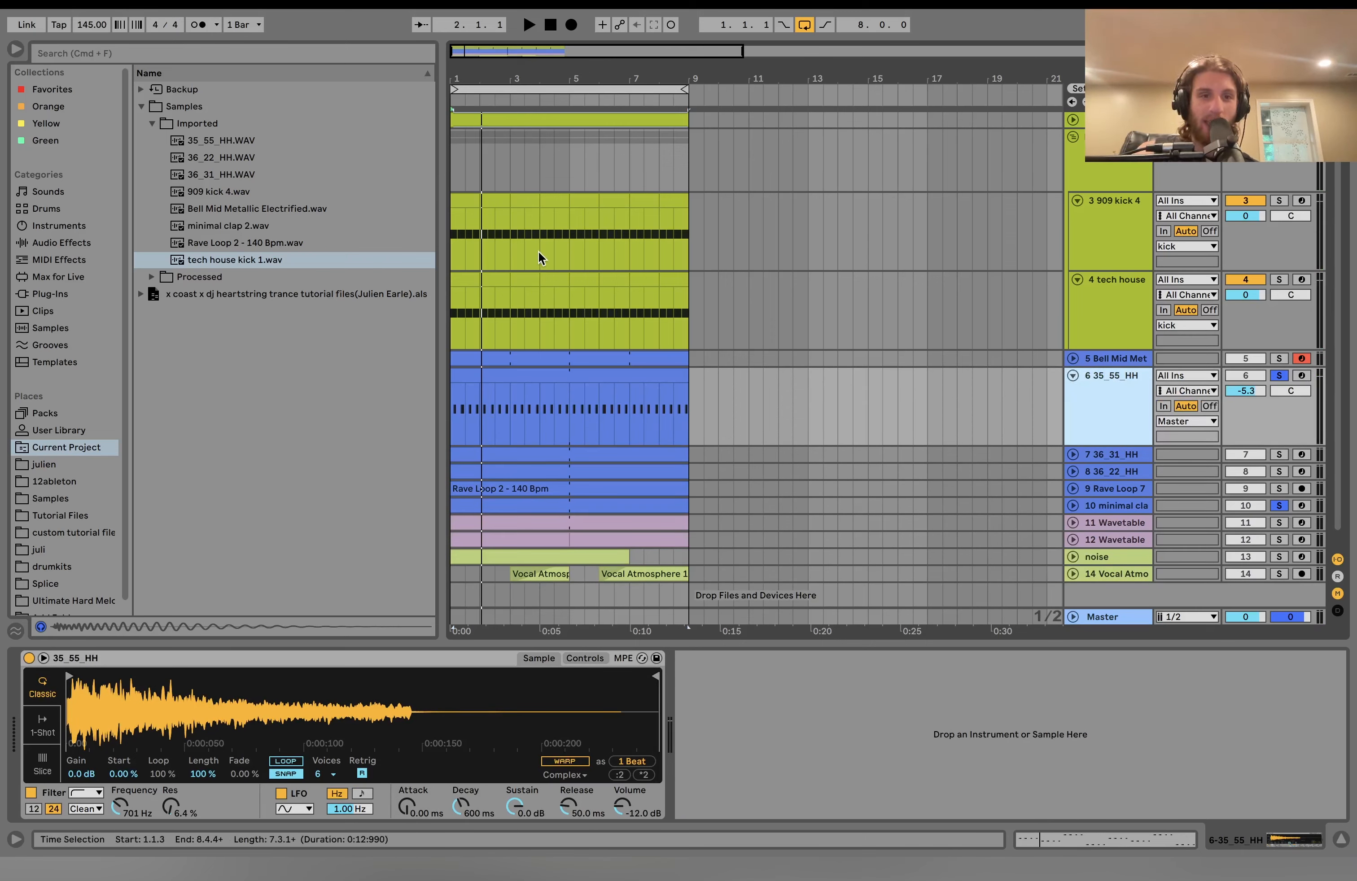
key(space)
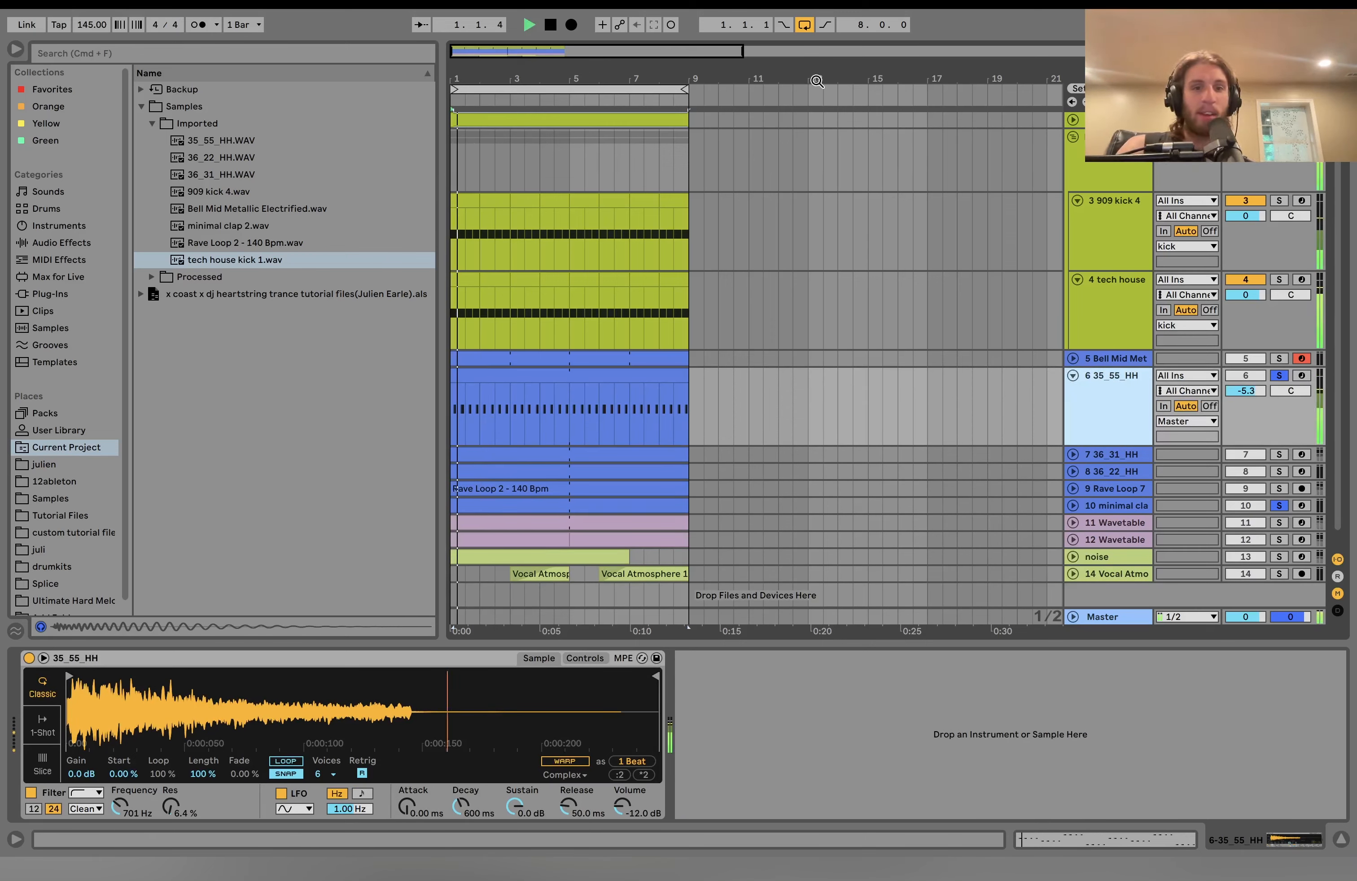
Try the bass with band 8 of its EQ Eight switched off and back on during playback.
click(1111, 120)
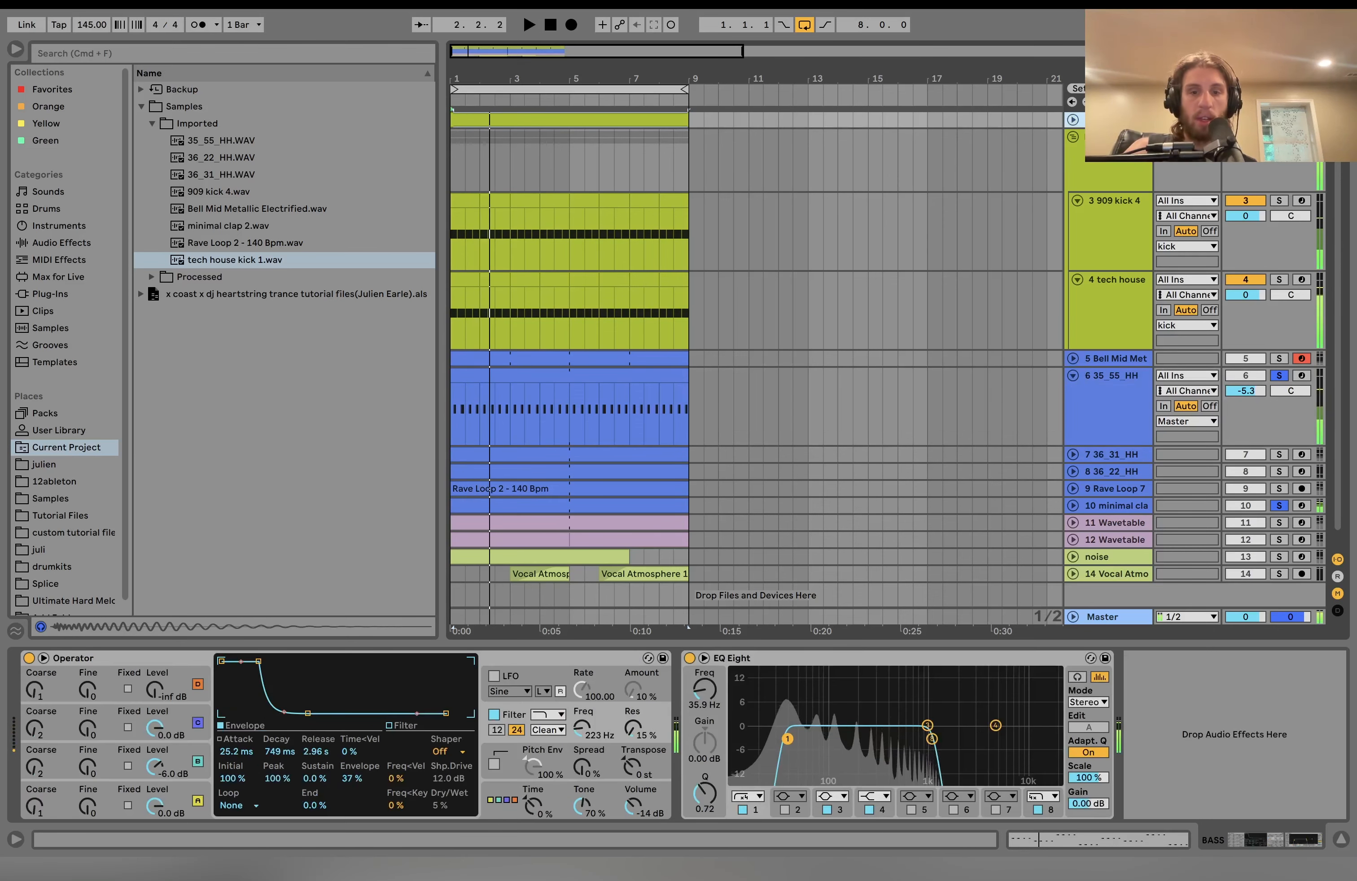
click(1037, 810)
key(space)
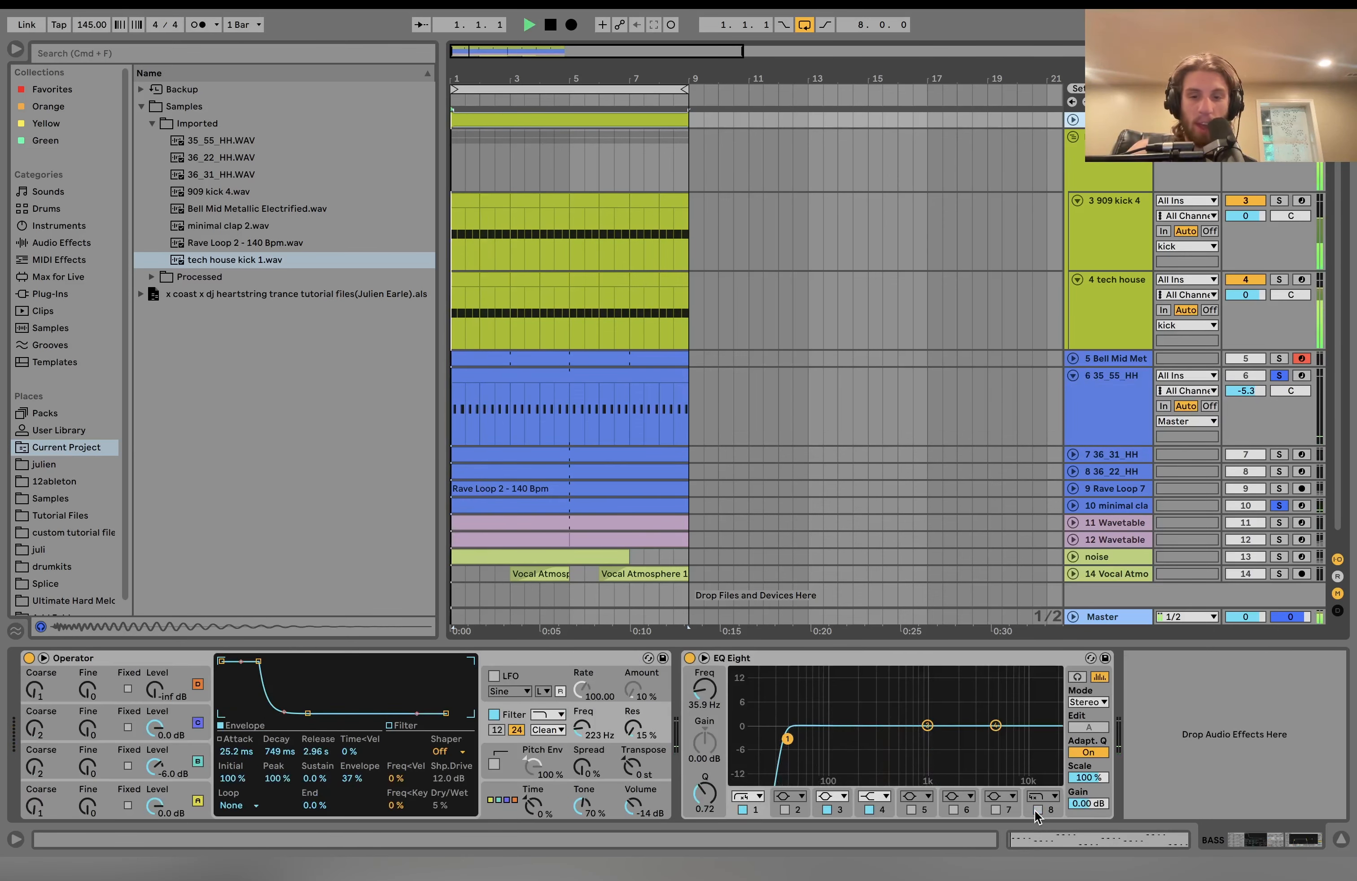
click(1037, 809)
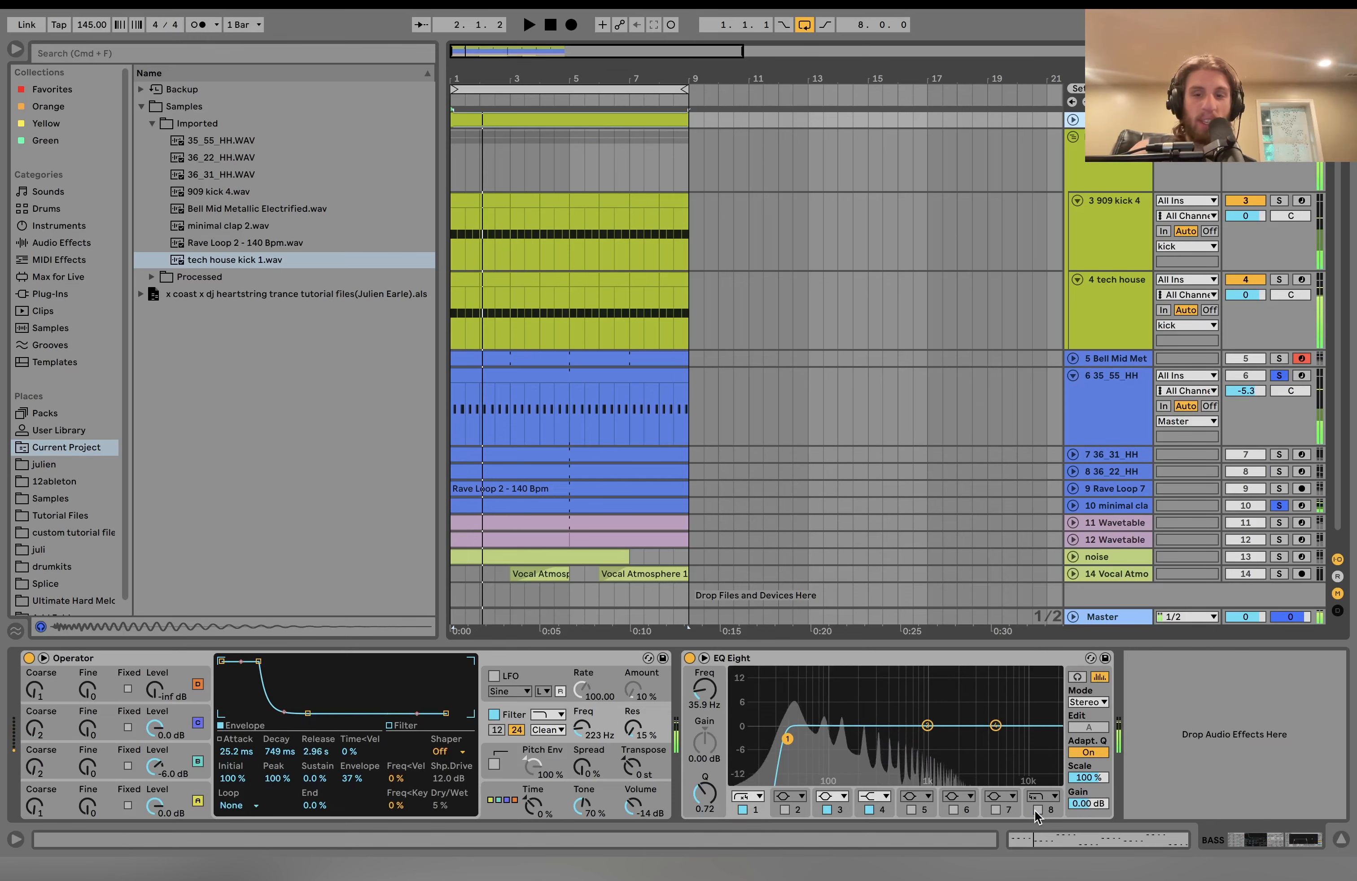
key(space)
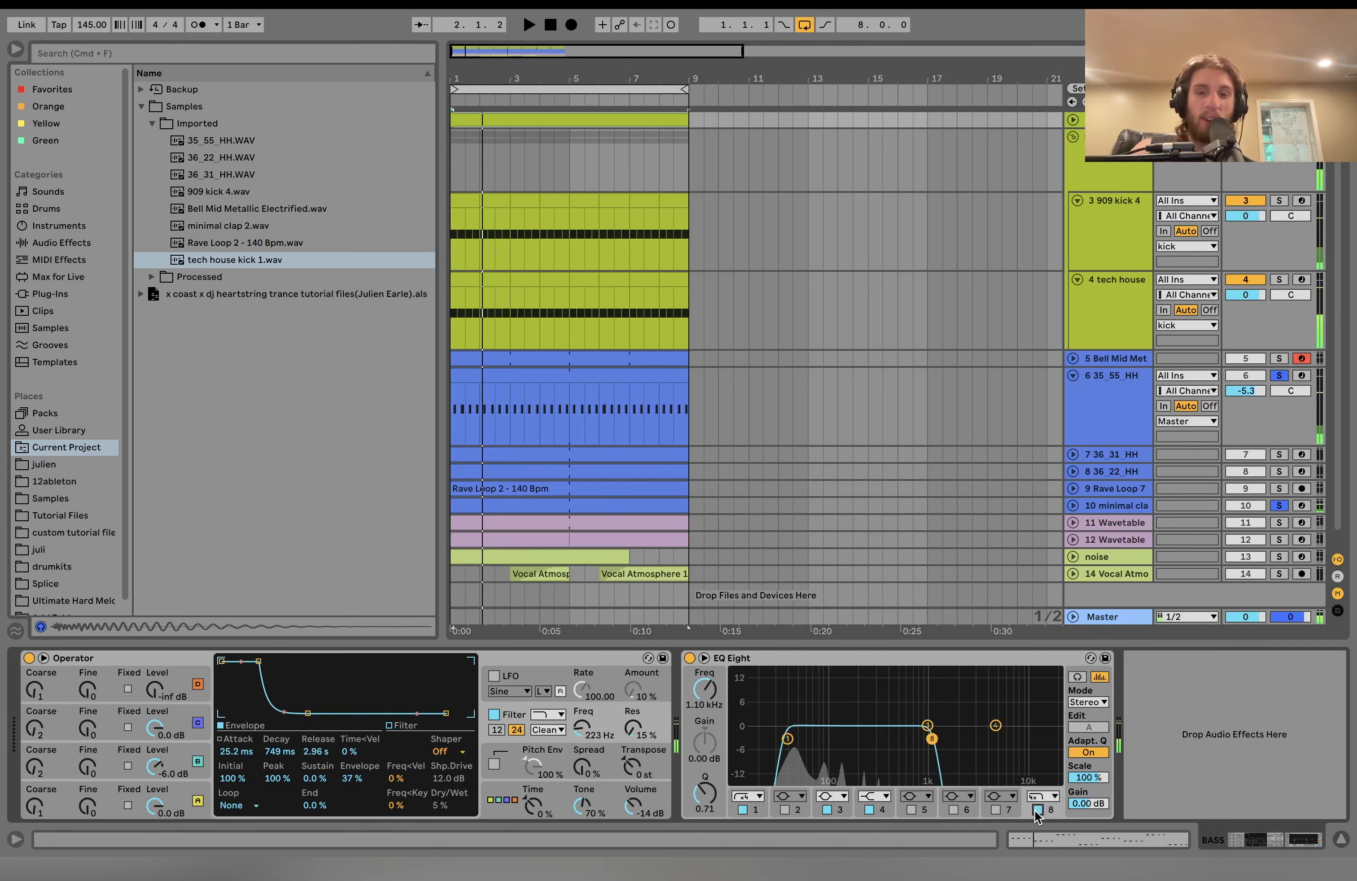
Show the 35_55_HH sampler again, replay the loop and solo only this hi-hat.
click(1136, 431)
key(space)
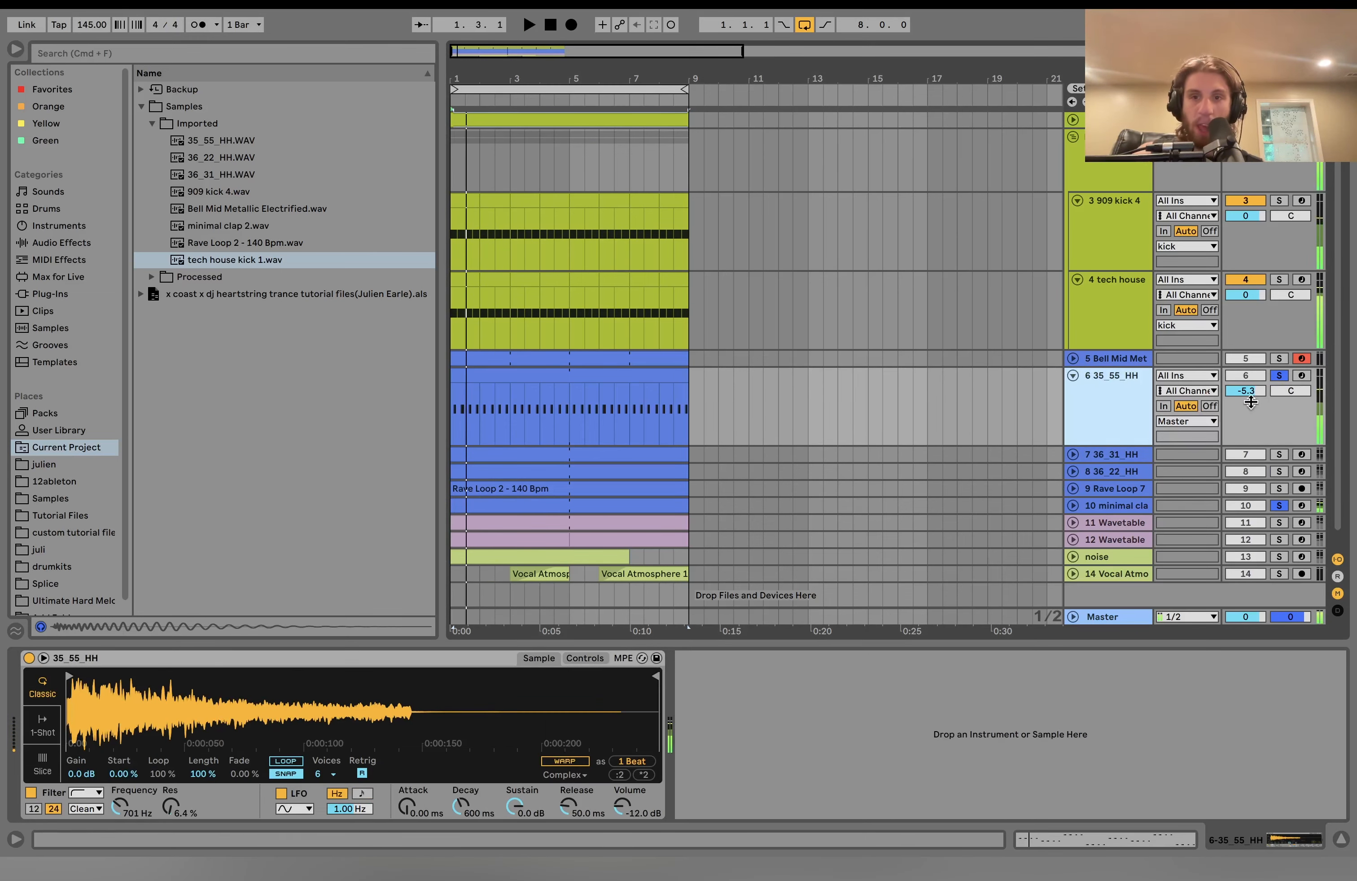
click(1279, 376)
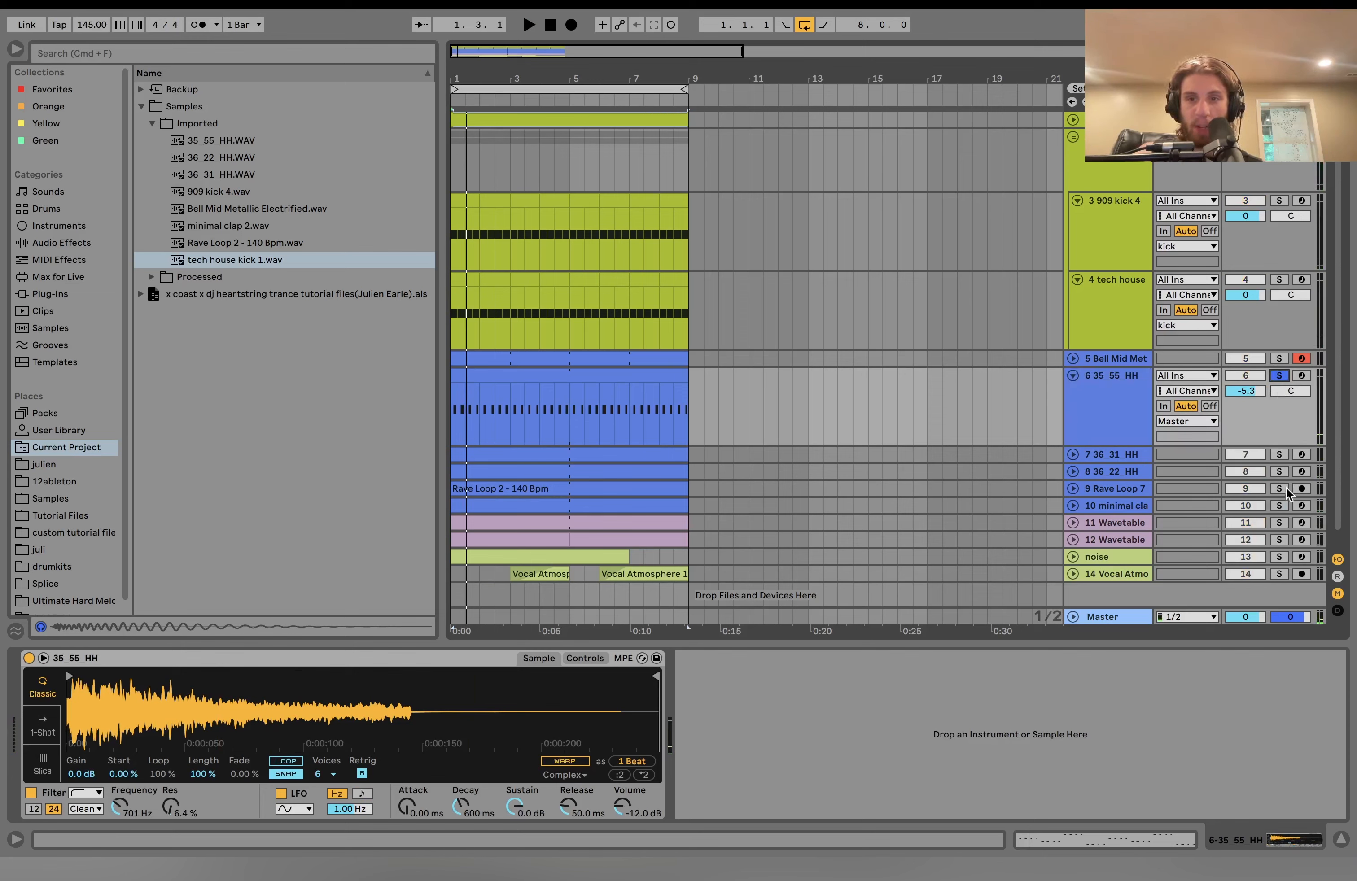
Unfold the Rave Loop 7 track, show its effect chain and play it soloed.
click(1090, 492)
click(1073, 490)
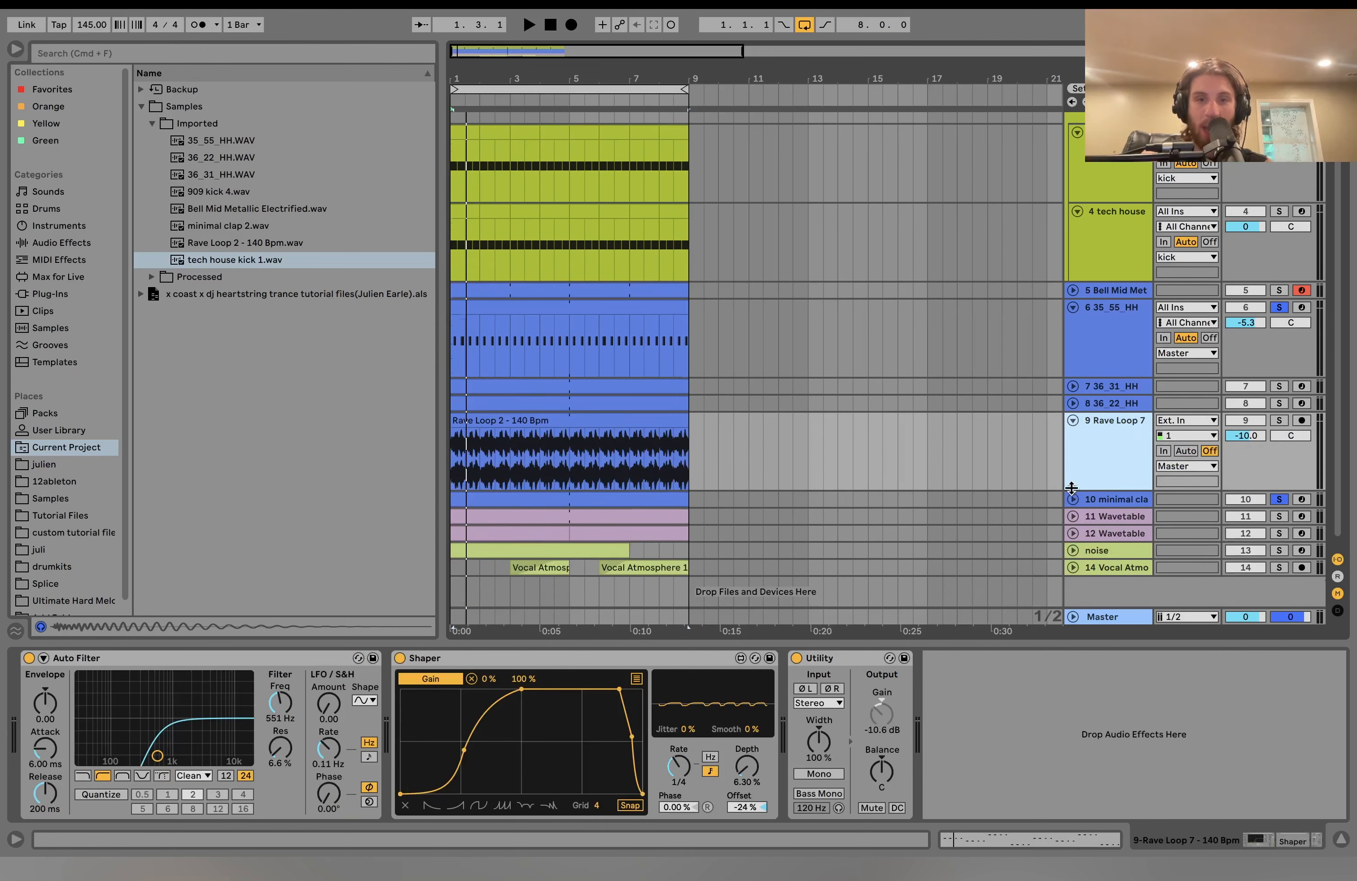
click(1278, 416)
key(space)
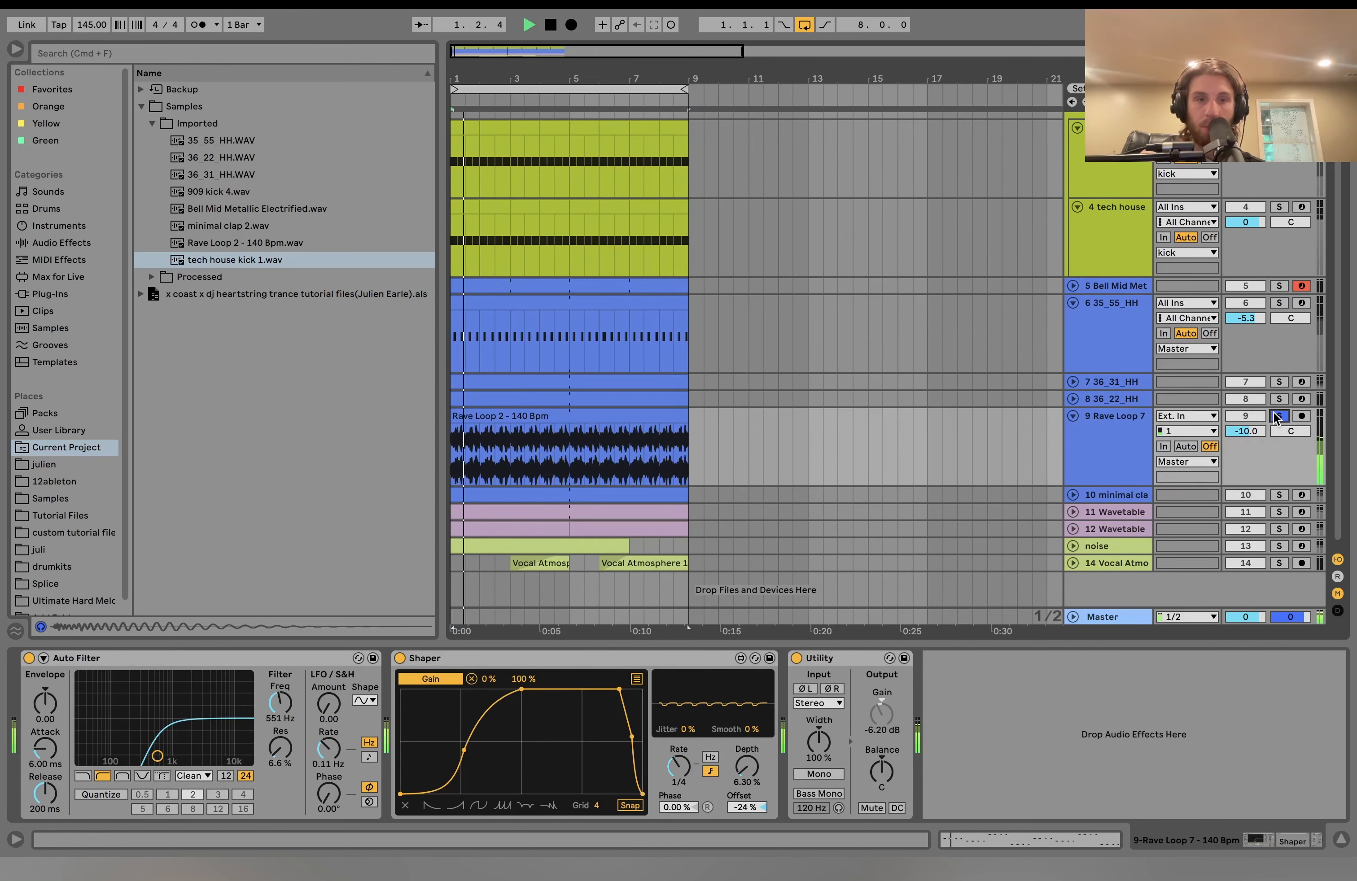
Add the minimal clap, 35_55_HH hi-hat and kick to the soloed rave loop and play them together.
click(1280, 500)
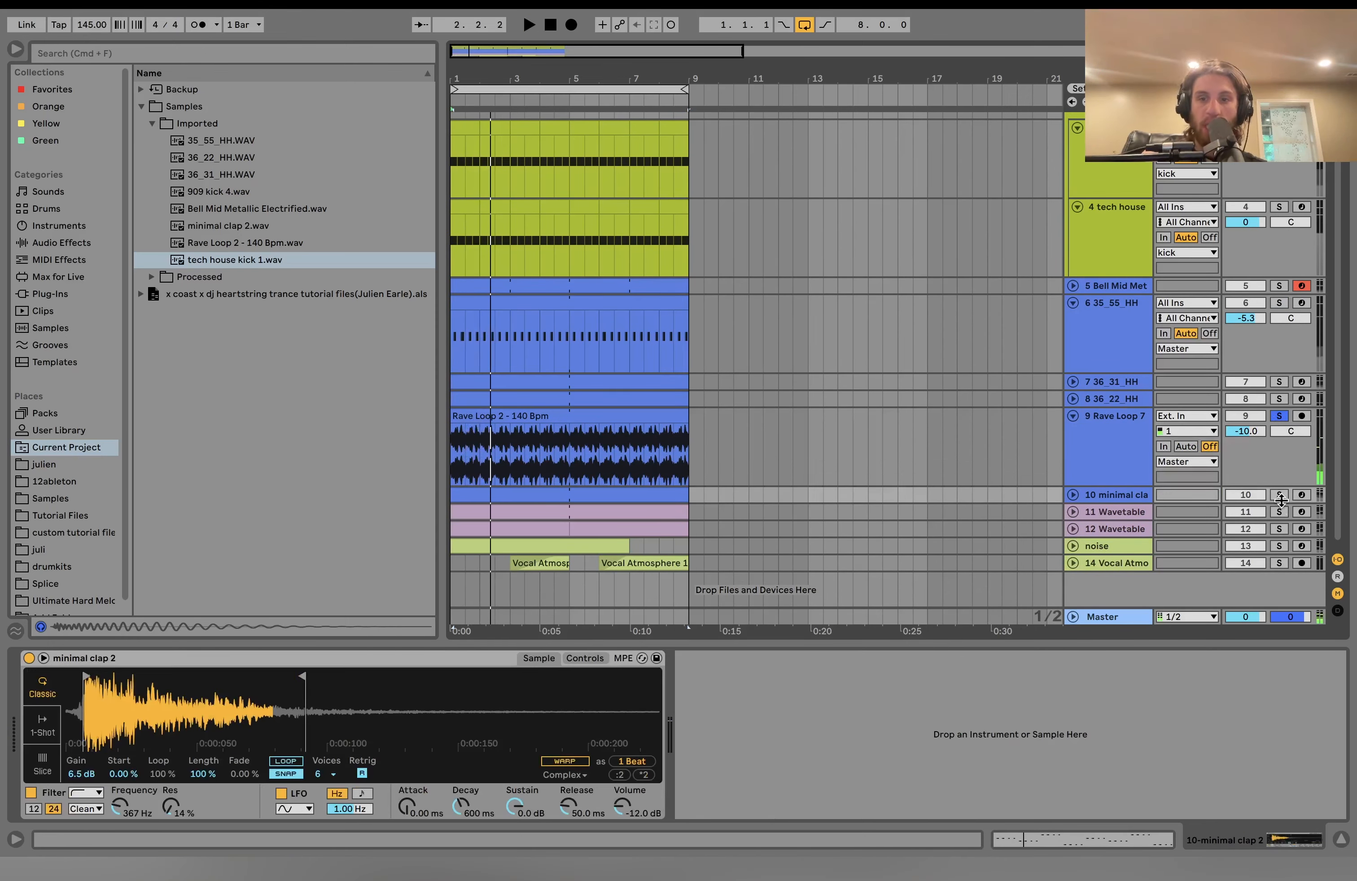
click(1280, 303)
scroll(1279, 303, up, 3)
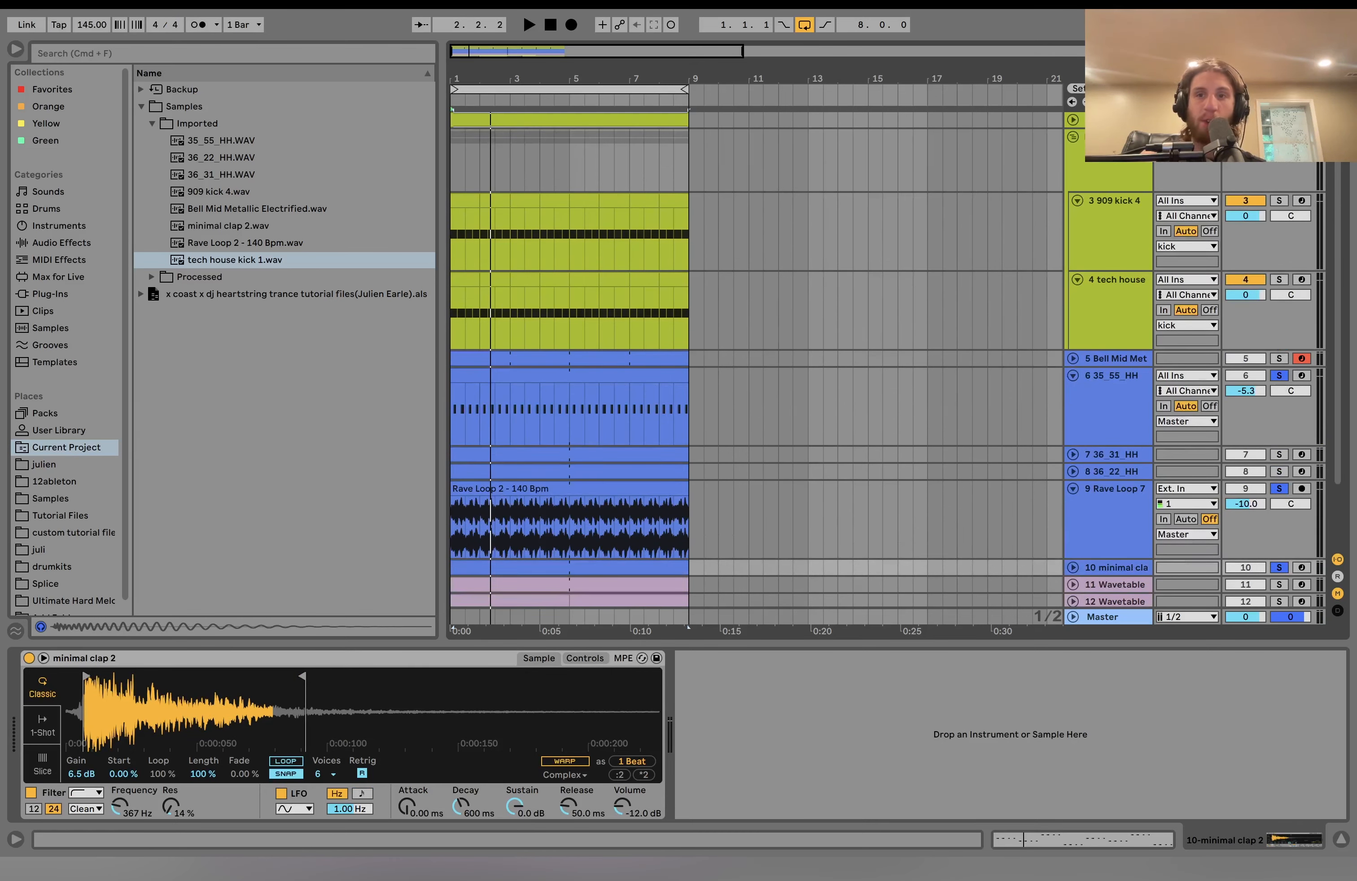
scroll(1089, 559, down, 3)
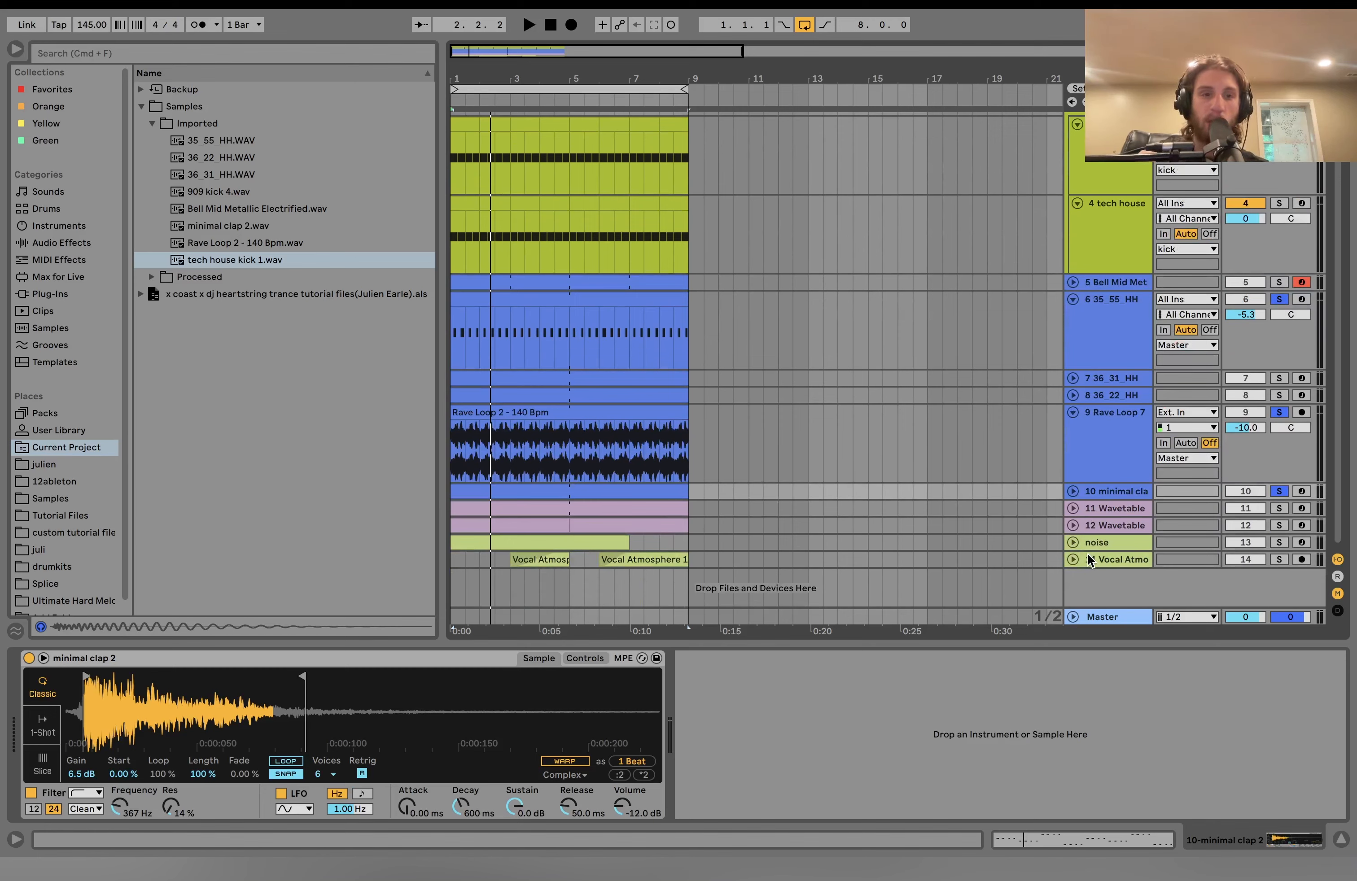
key(space)
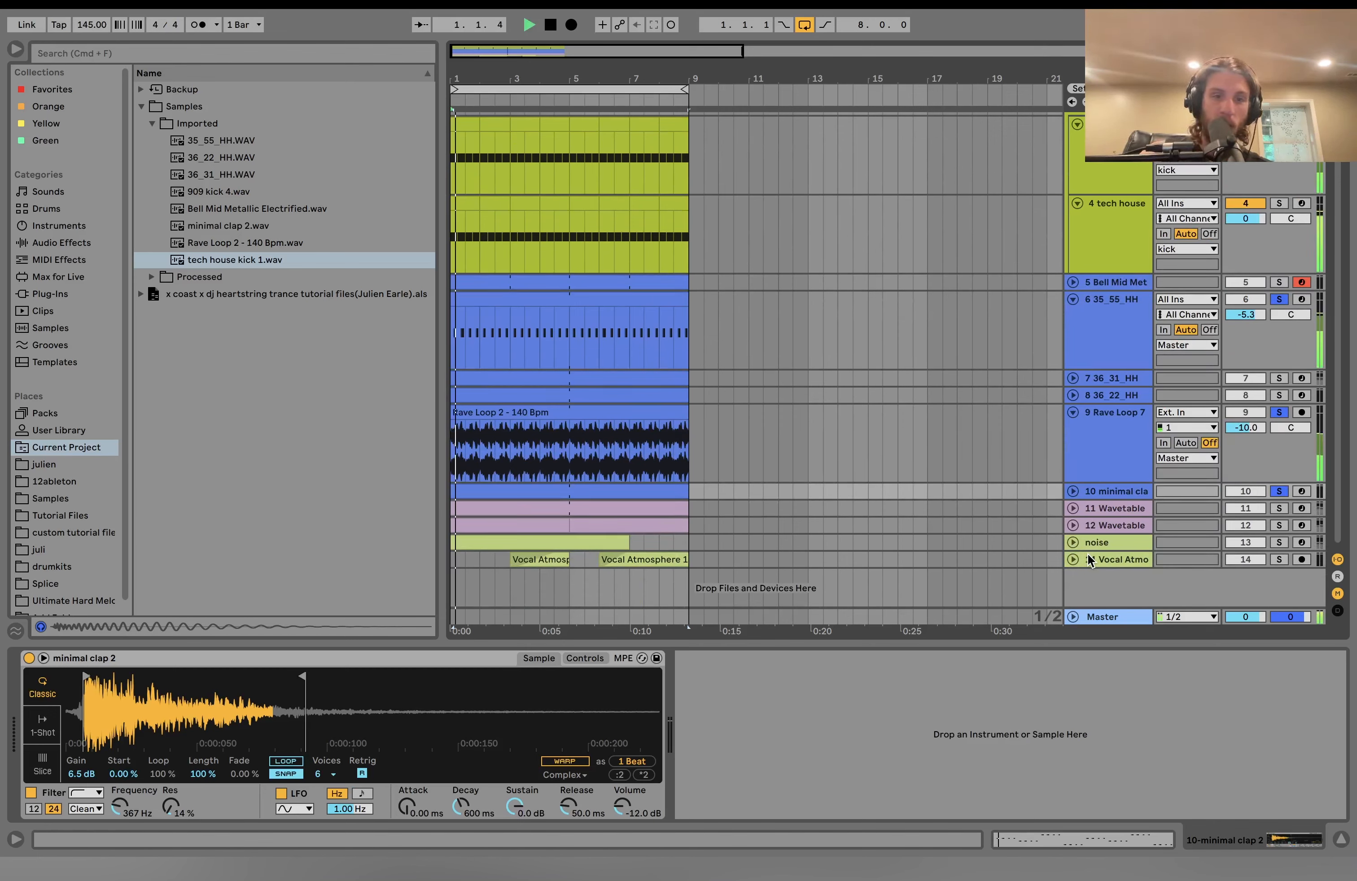
Show the Rave Loop 7 track's Auto Filter, Shaper and Utility while replaying the soloed drum layers.
click(1092, 434)
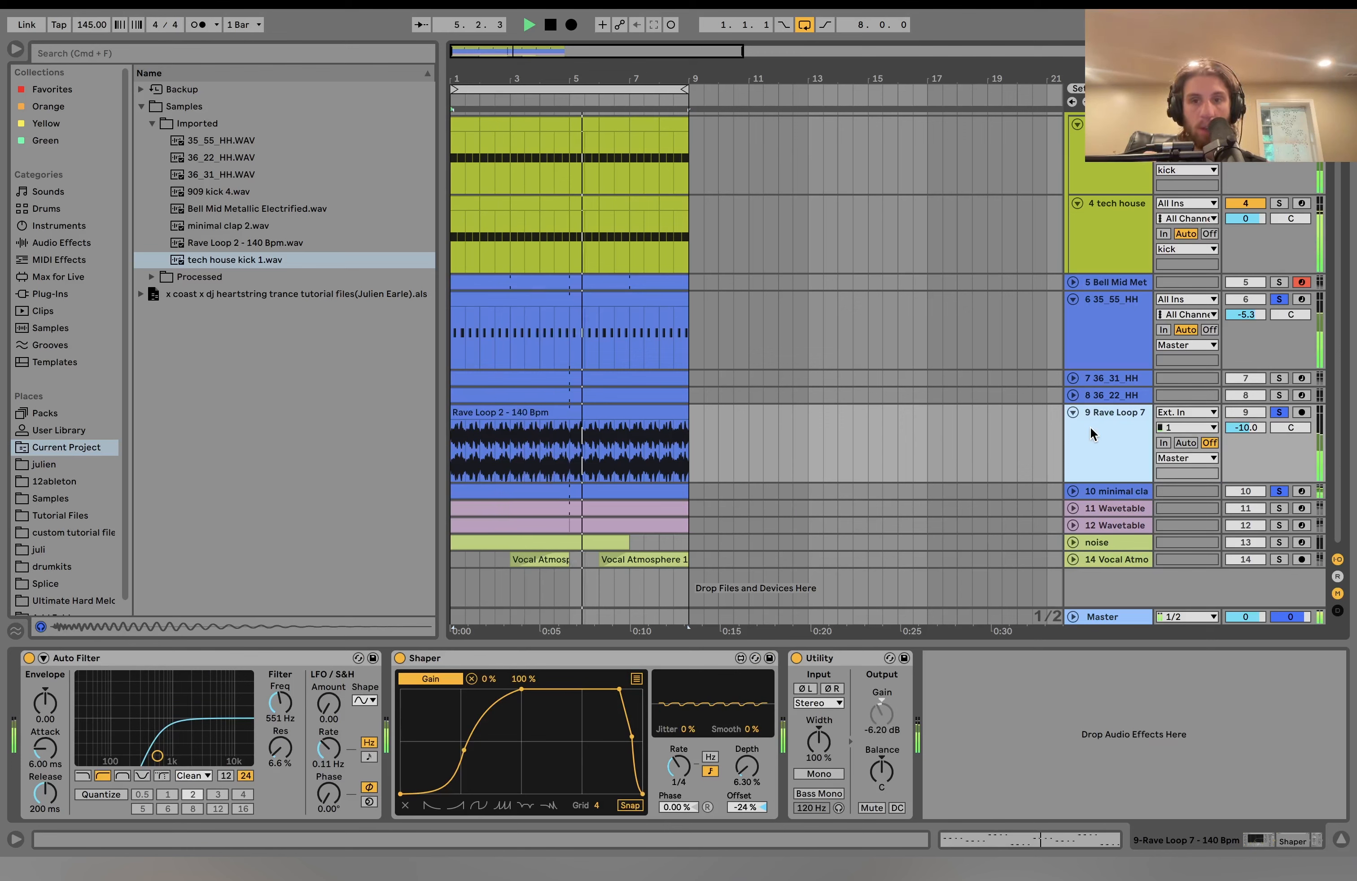
key(space)
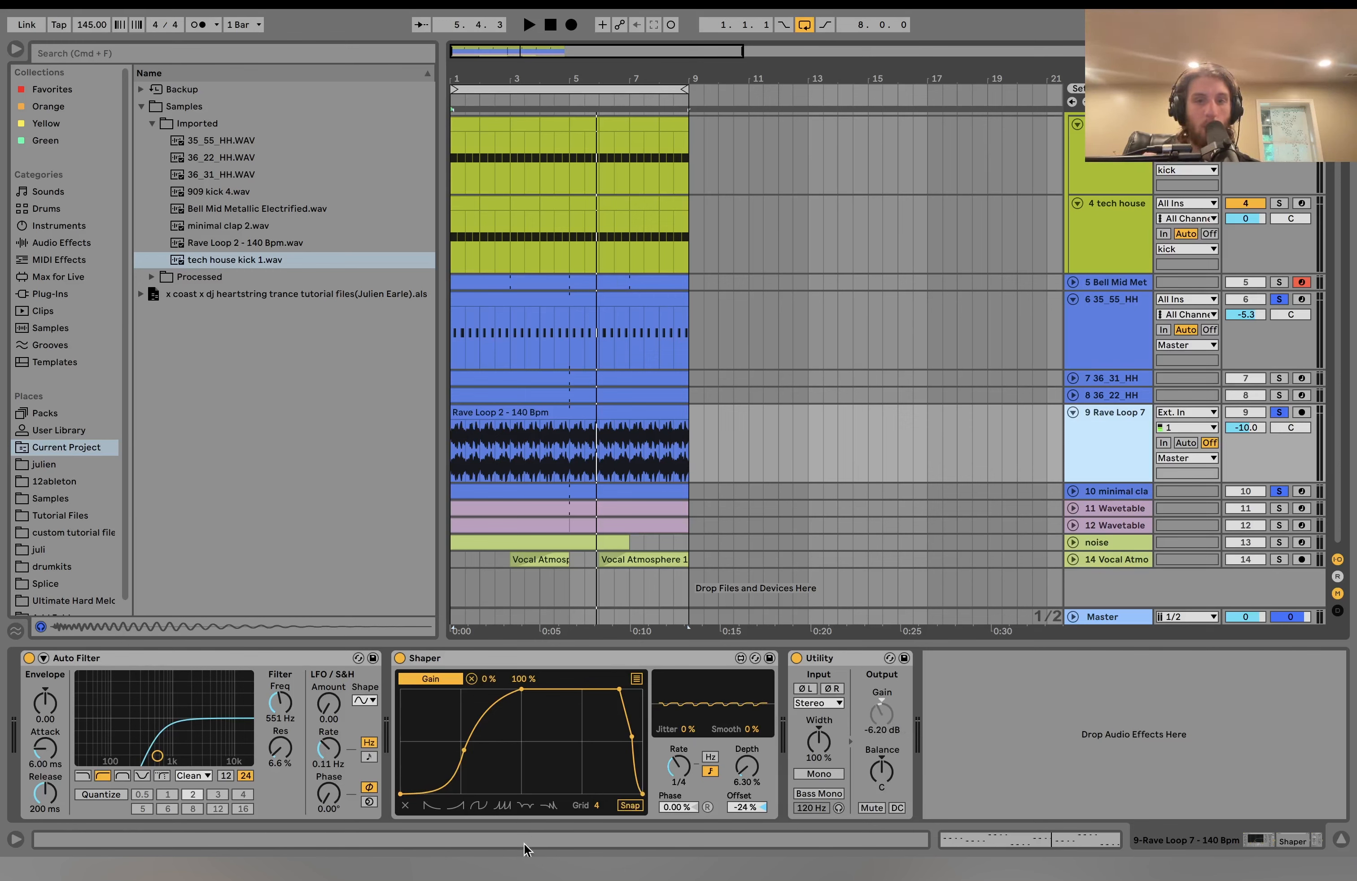
key(space)
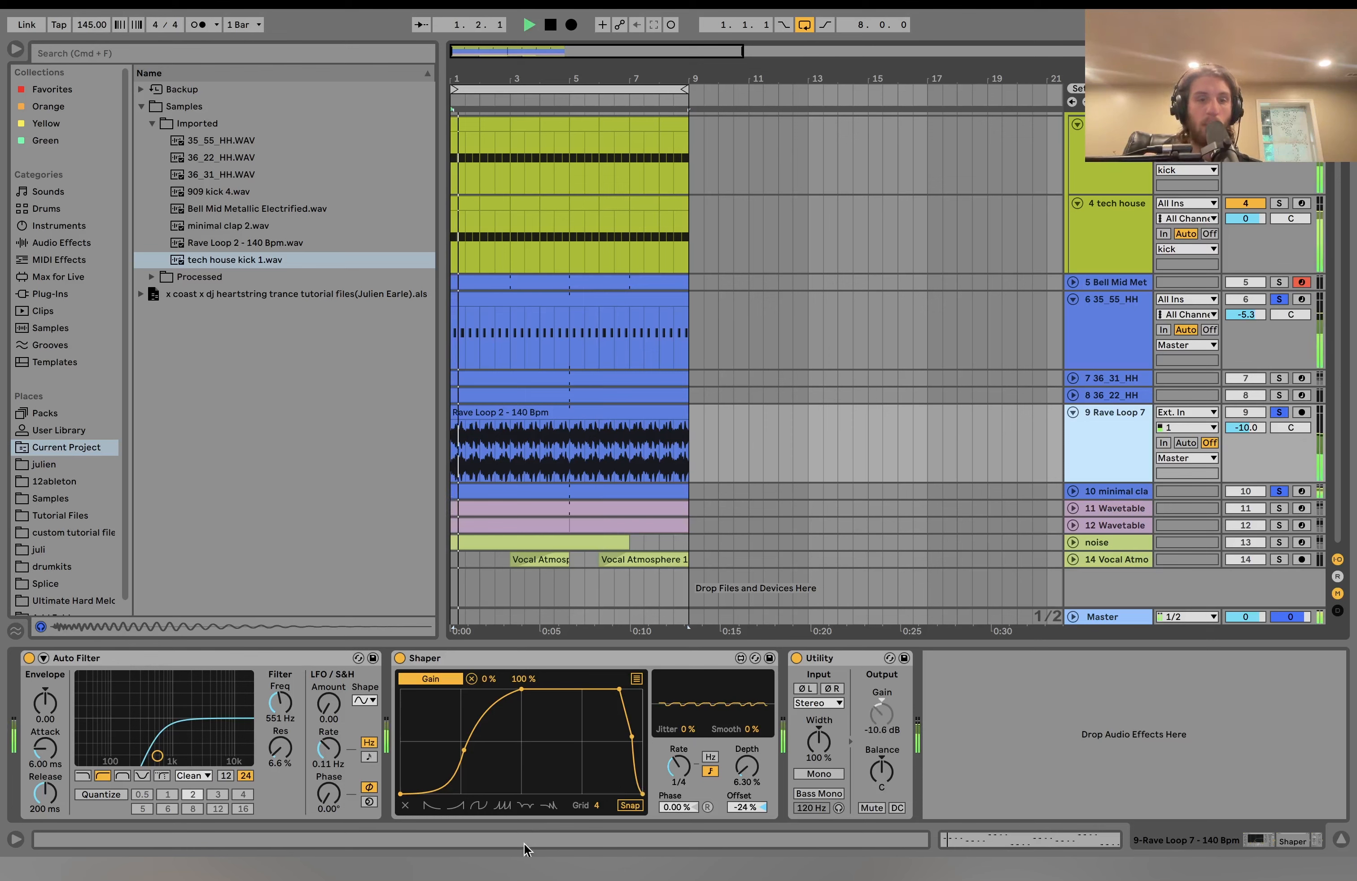
key(space)
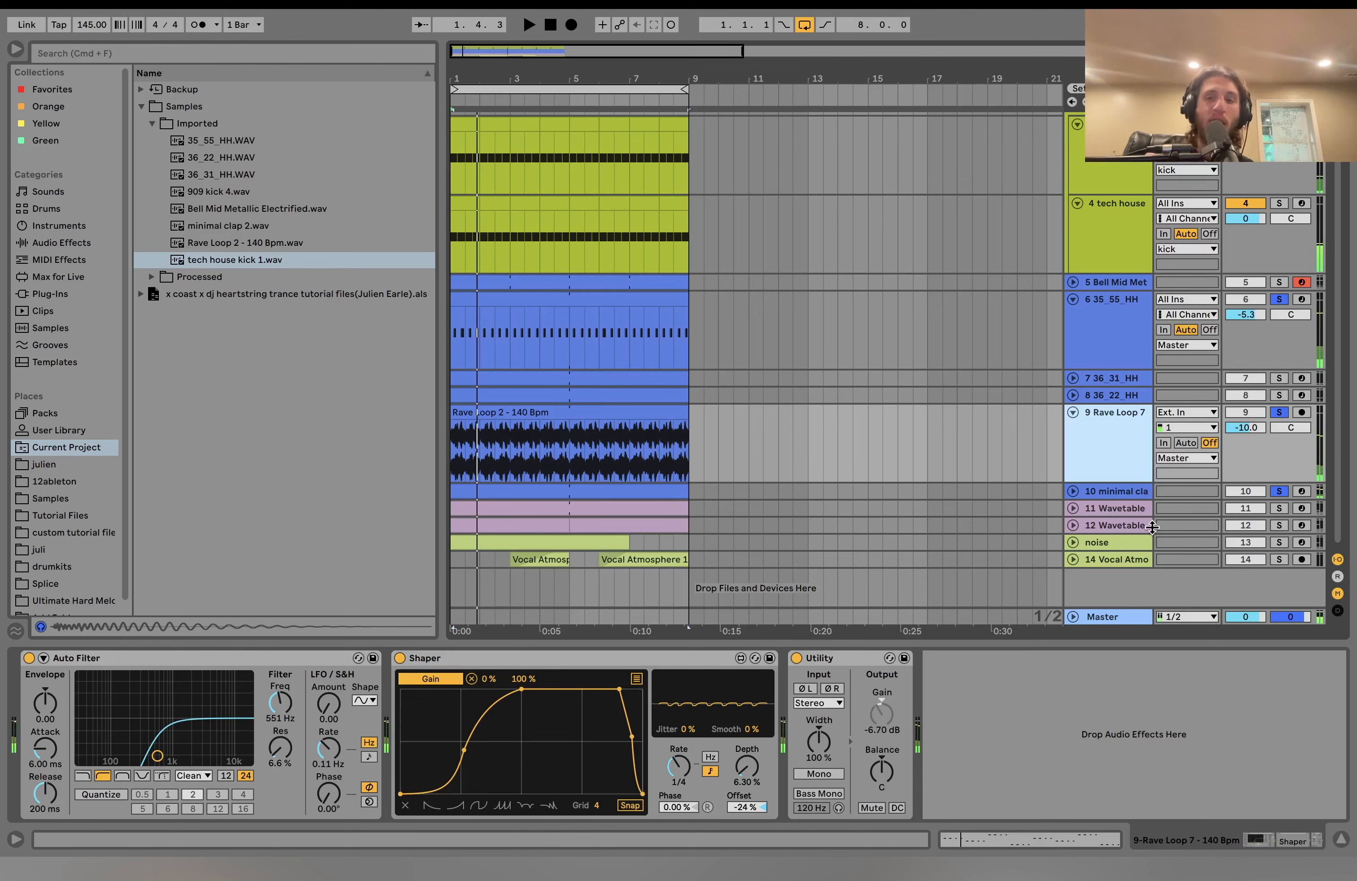
Solo the rave loop and try pulling the Shaper curve's middle point down to the baseline and back up during playback.
click(1281, 413)
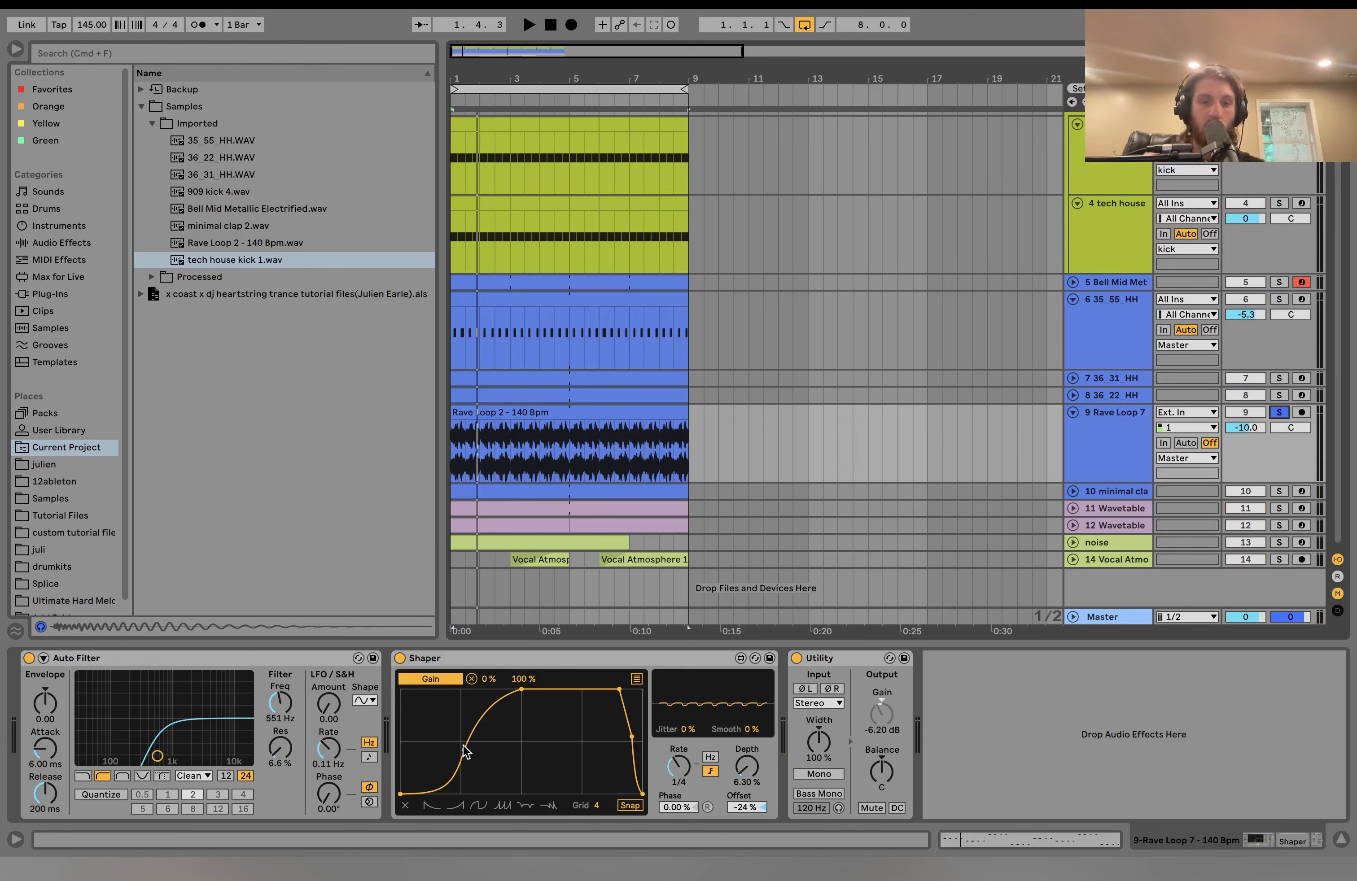
key(space)
drag(465, 750, 468, 794)
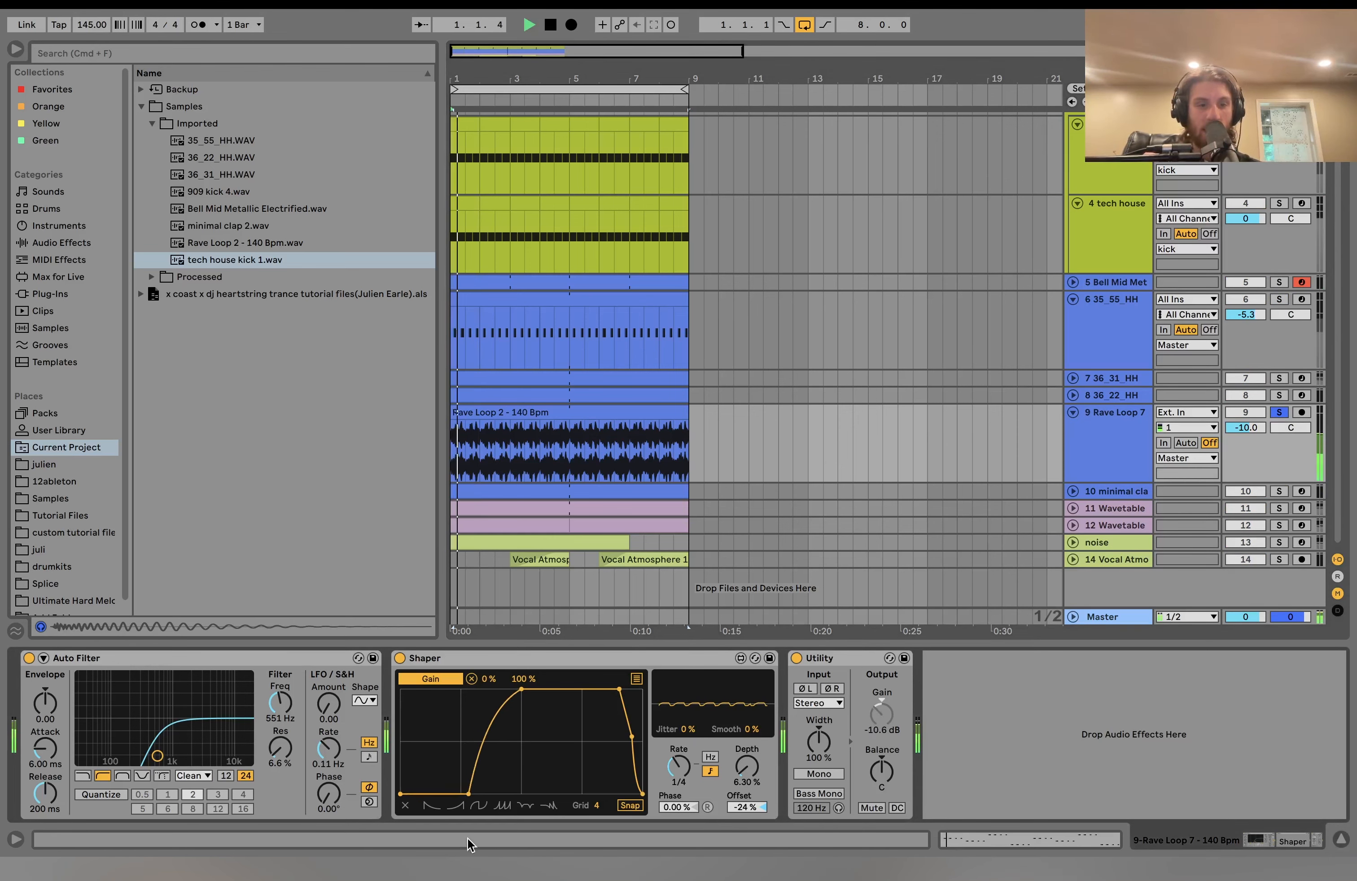
drag(467, 794, 502, 748)
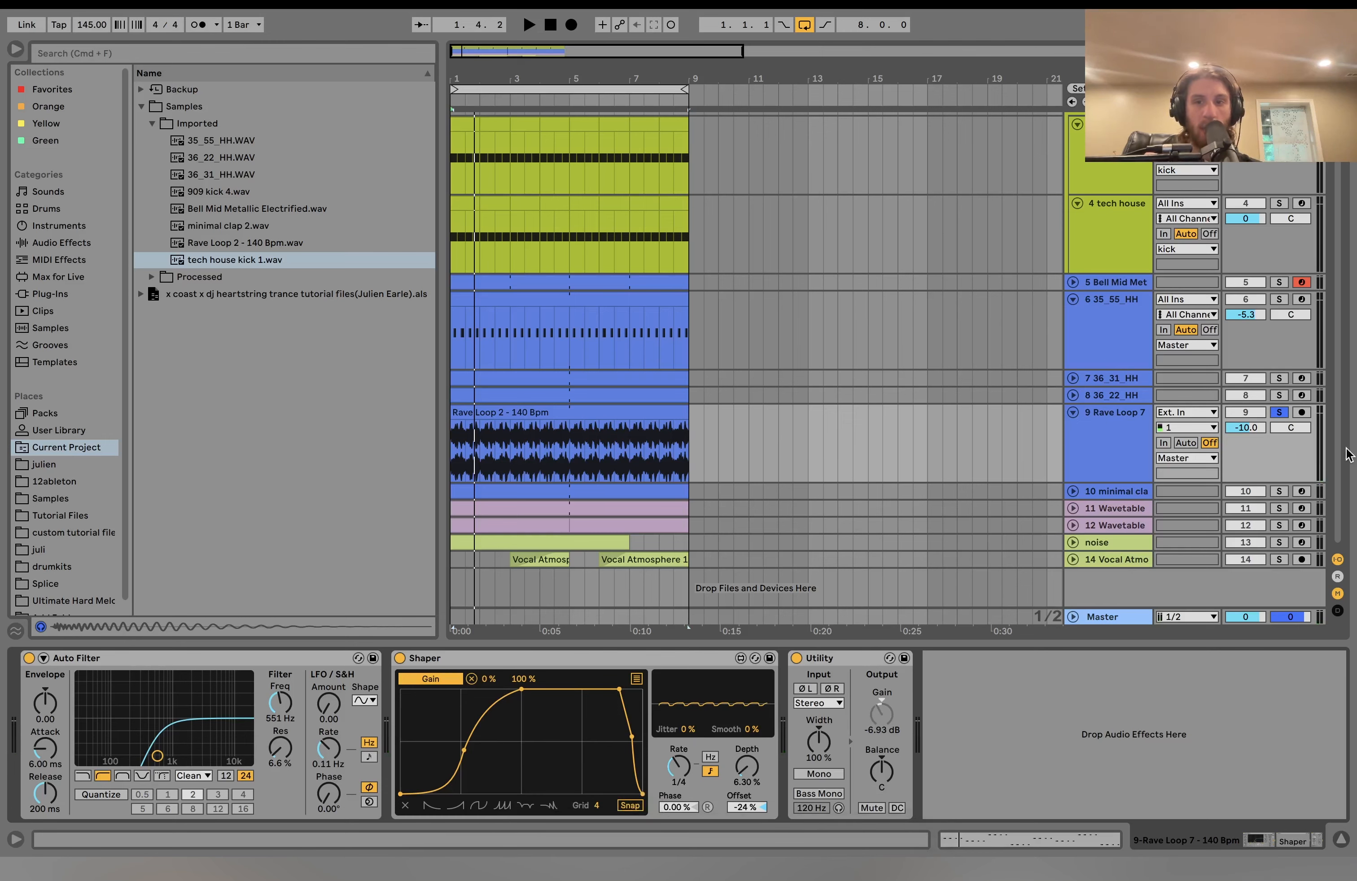
Solo and unfold the 36_31_HH and 36_22_HH tracks, play them and add the 35_55_HH hi-hat to the solo.
click(1278, 395)
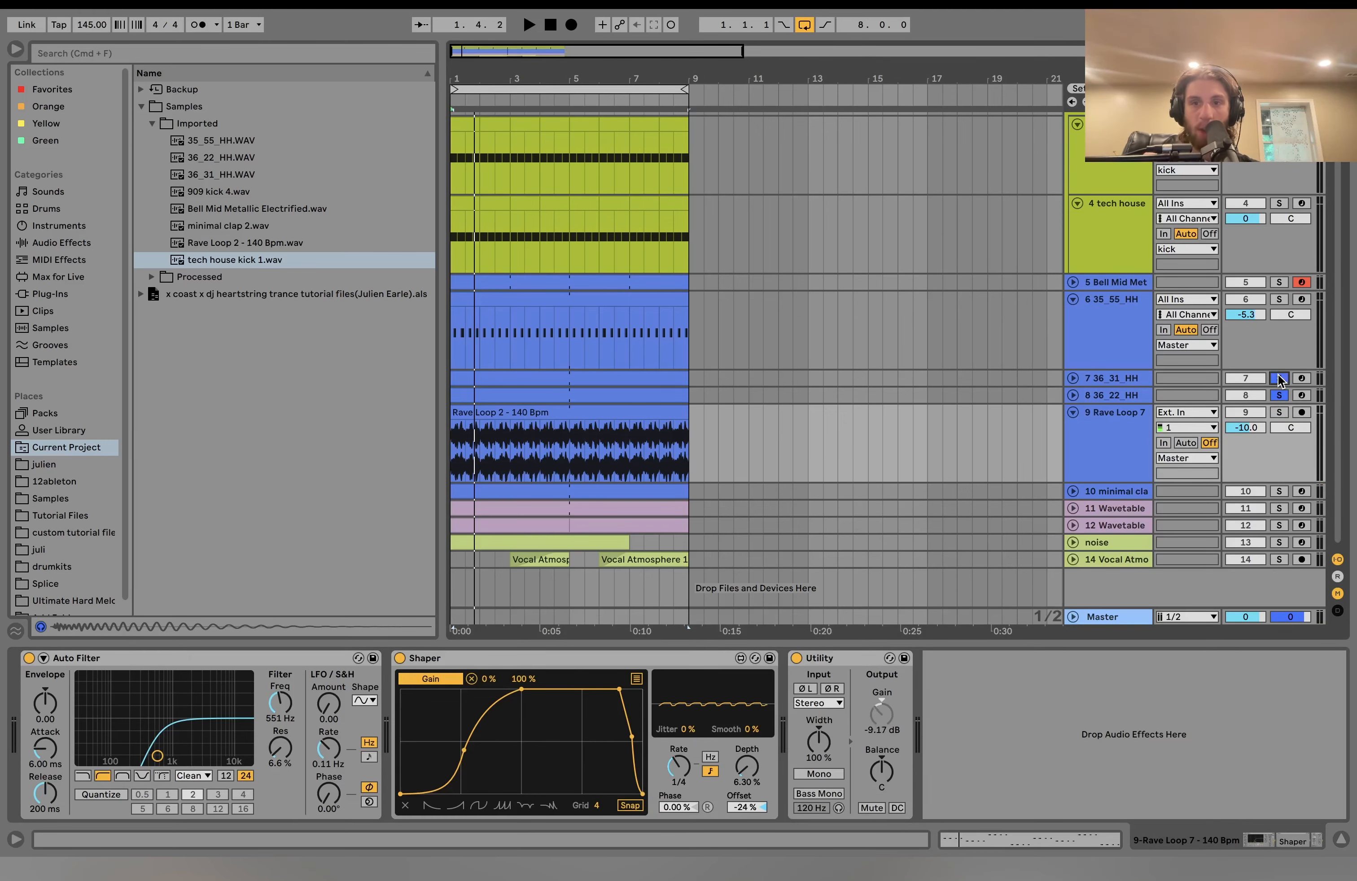
key(space)
click(1073, 395)
click(1073, 378)
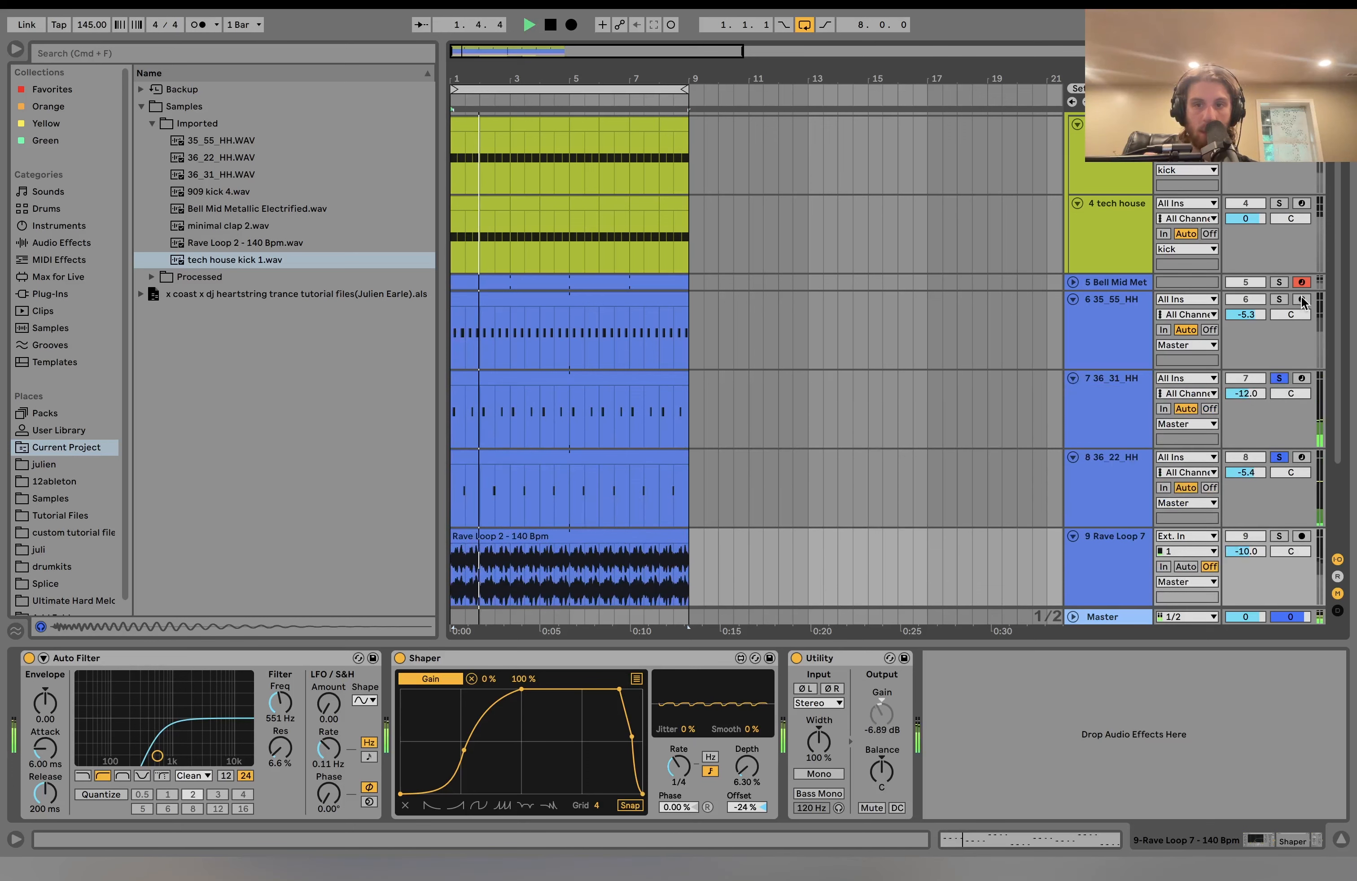
super+click(1279, 299)
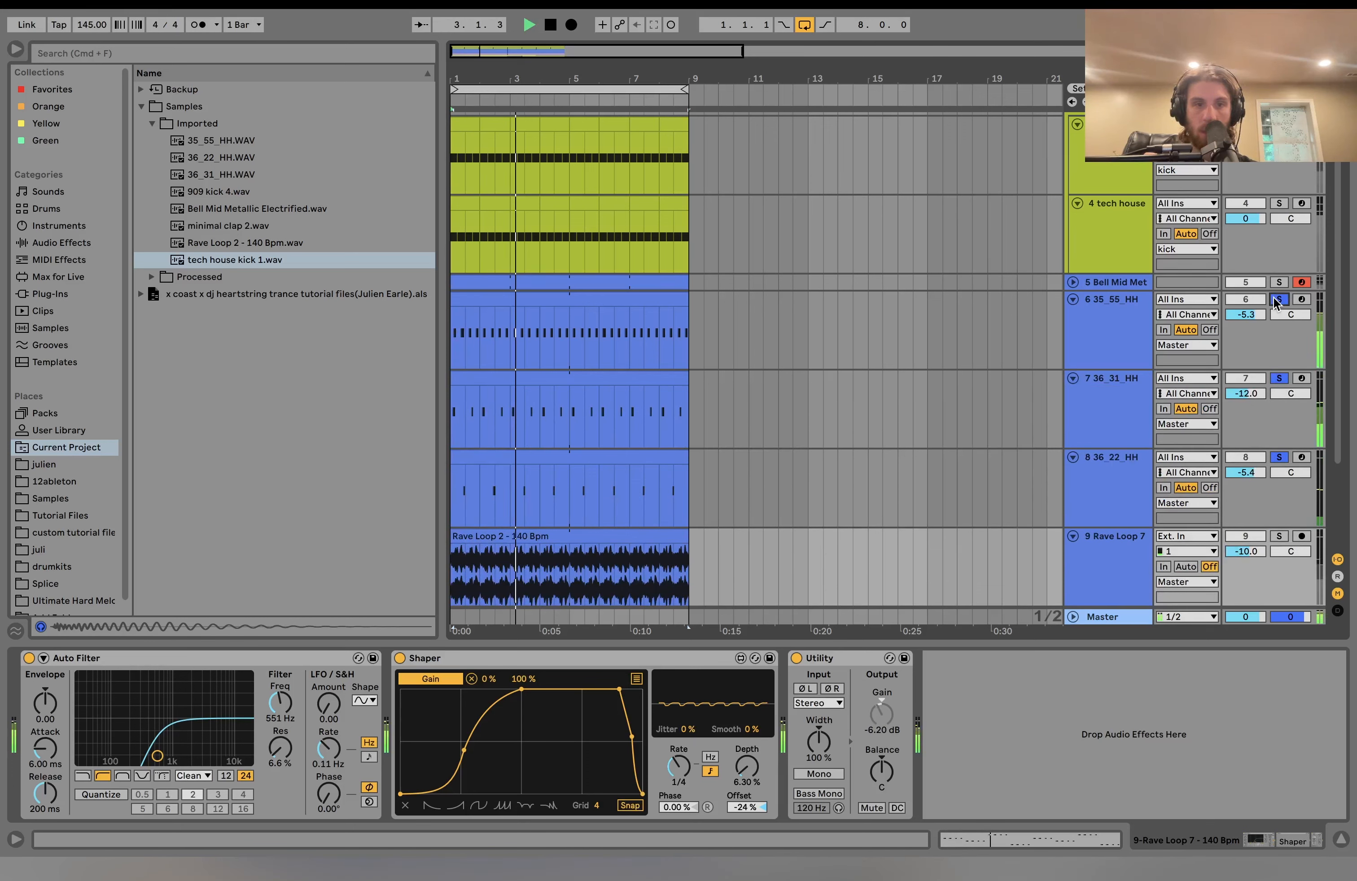
Unfold the Bell Mid Metallic track, show its instrument and play it on its own in solo.
key(space)
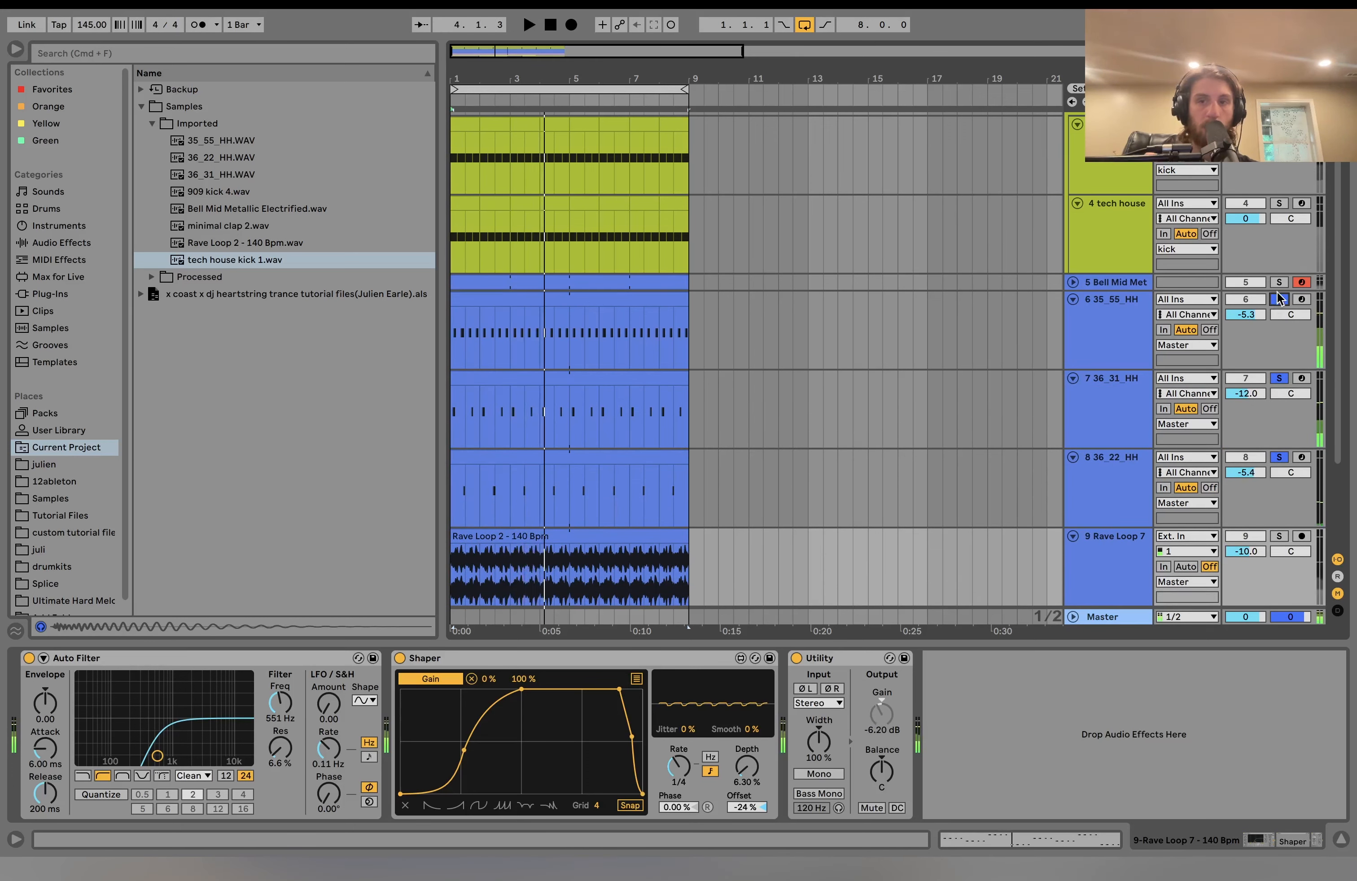
click(1073, 282)
click(1134, 293)
key(space)
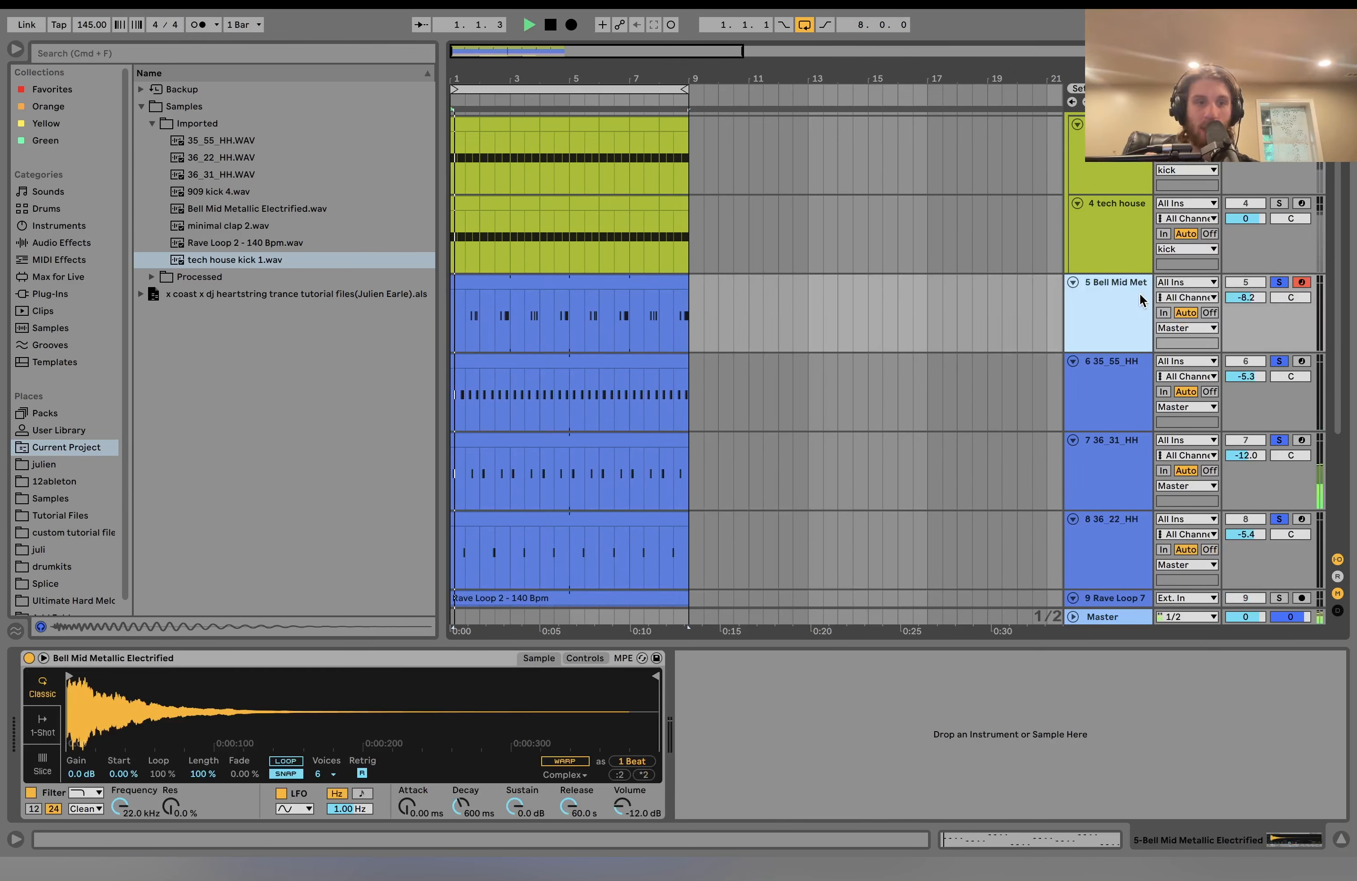
click(1280, 281)
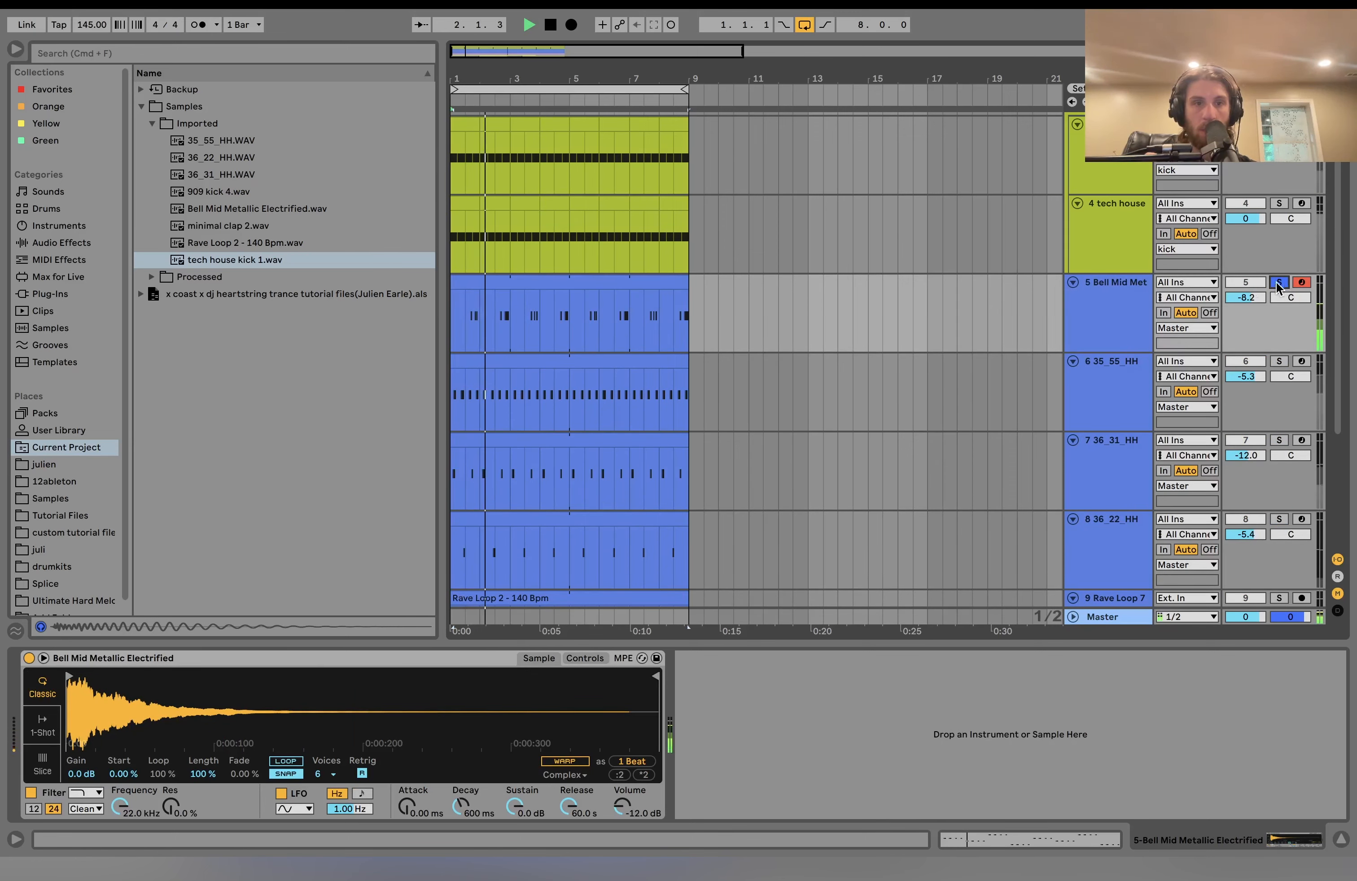
Add the minimal clap and 35_55_HH hi-hat to the soloed bell and play the three together.
scroll(1306, 338, down, 5)
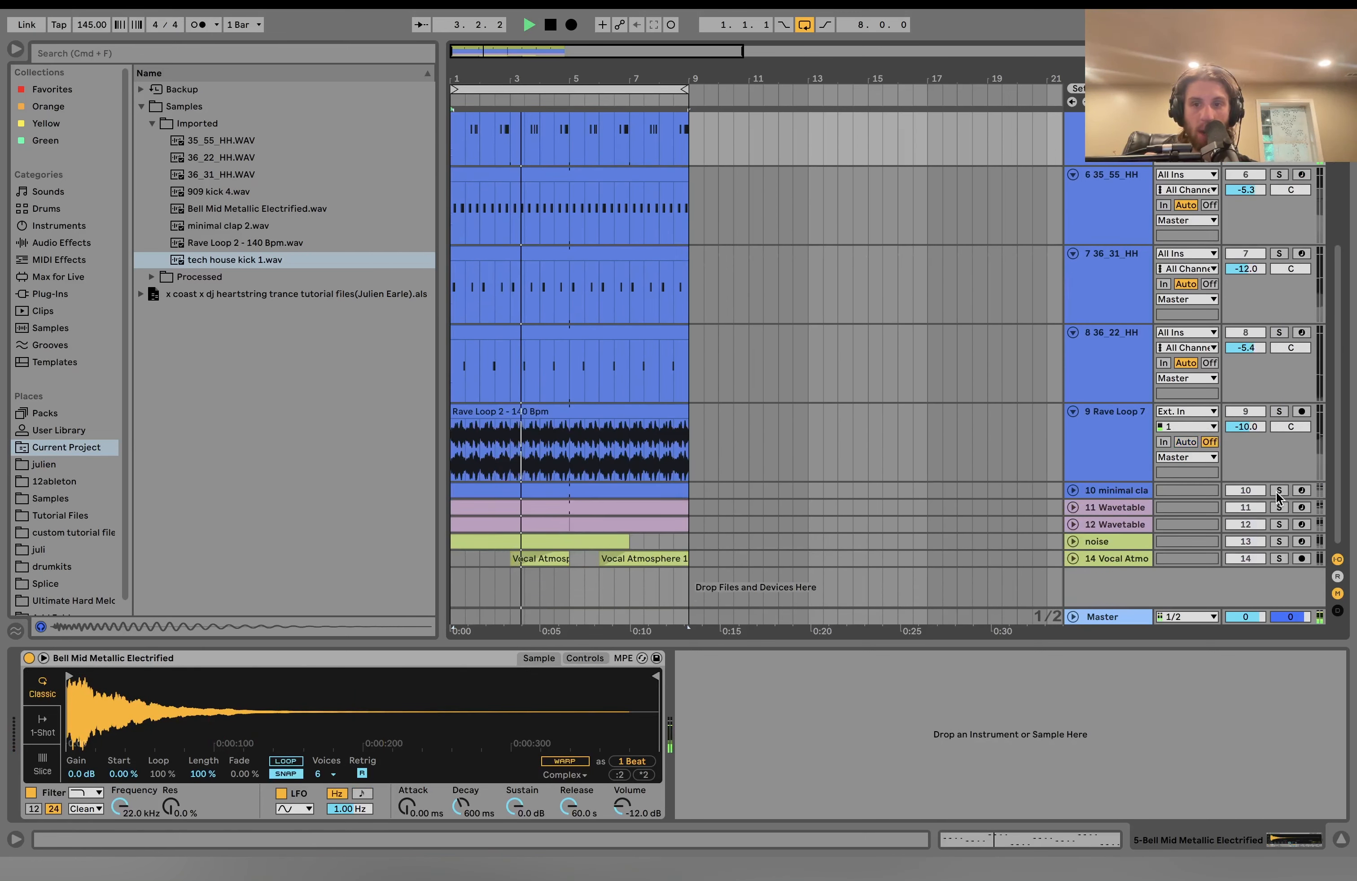
scroll(1275, 492, up, 5)
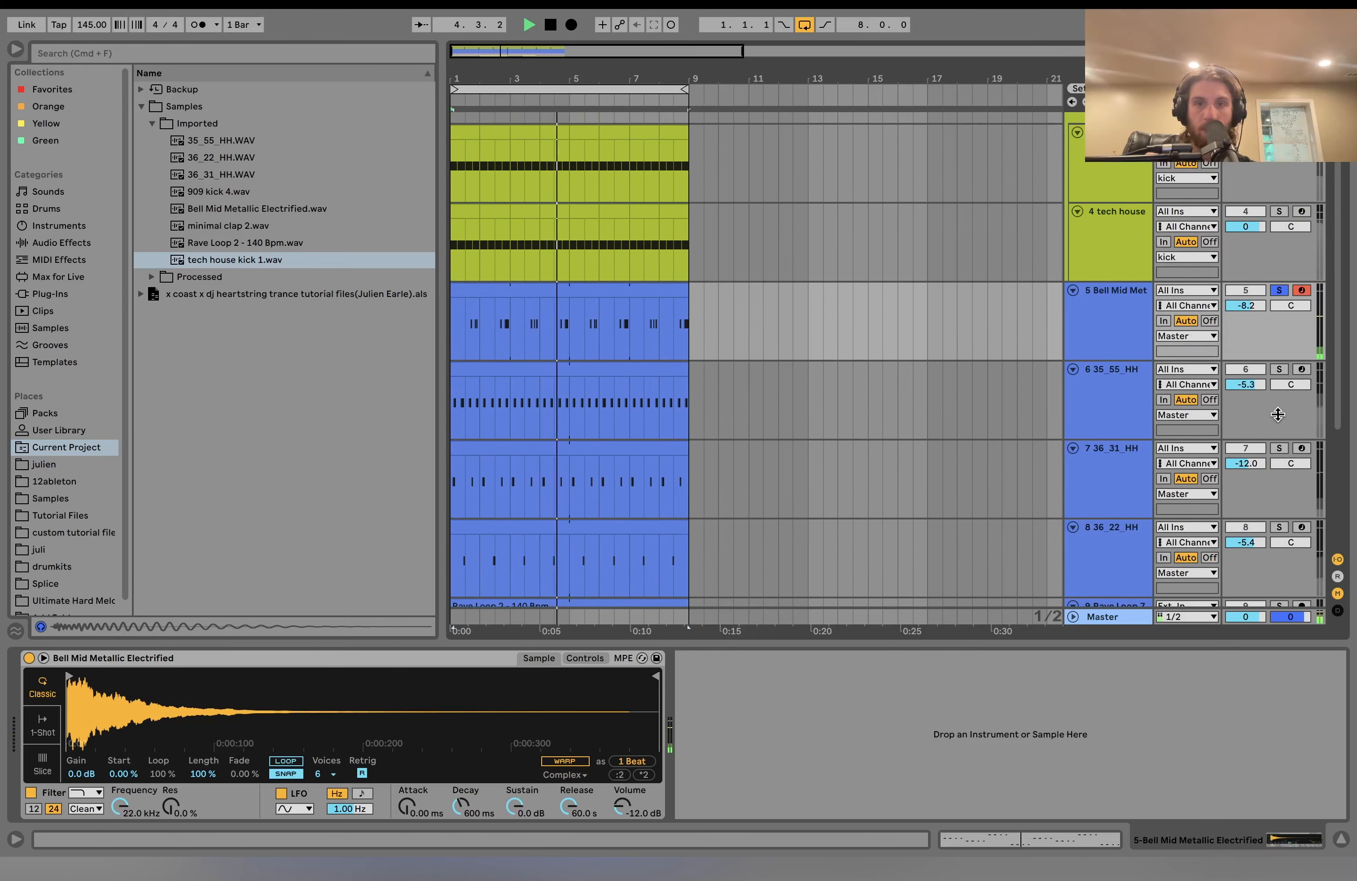
click(1279, 369)
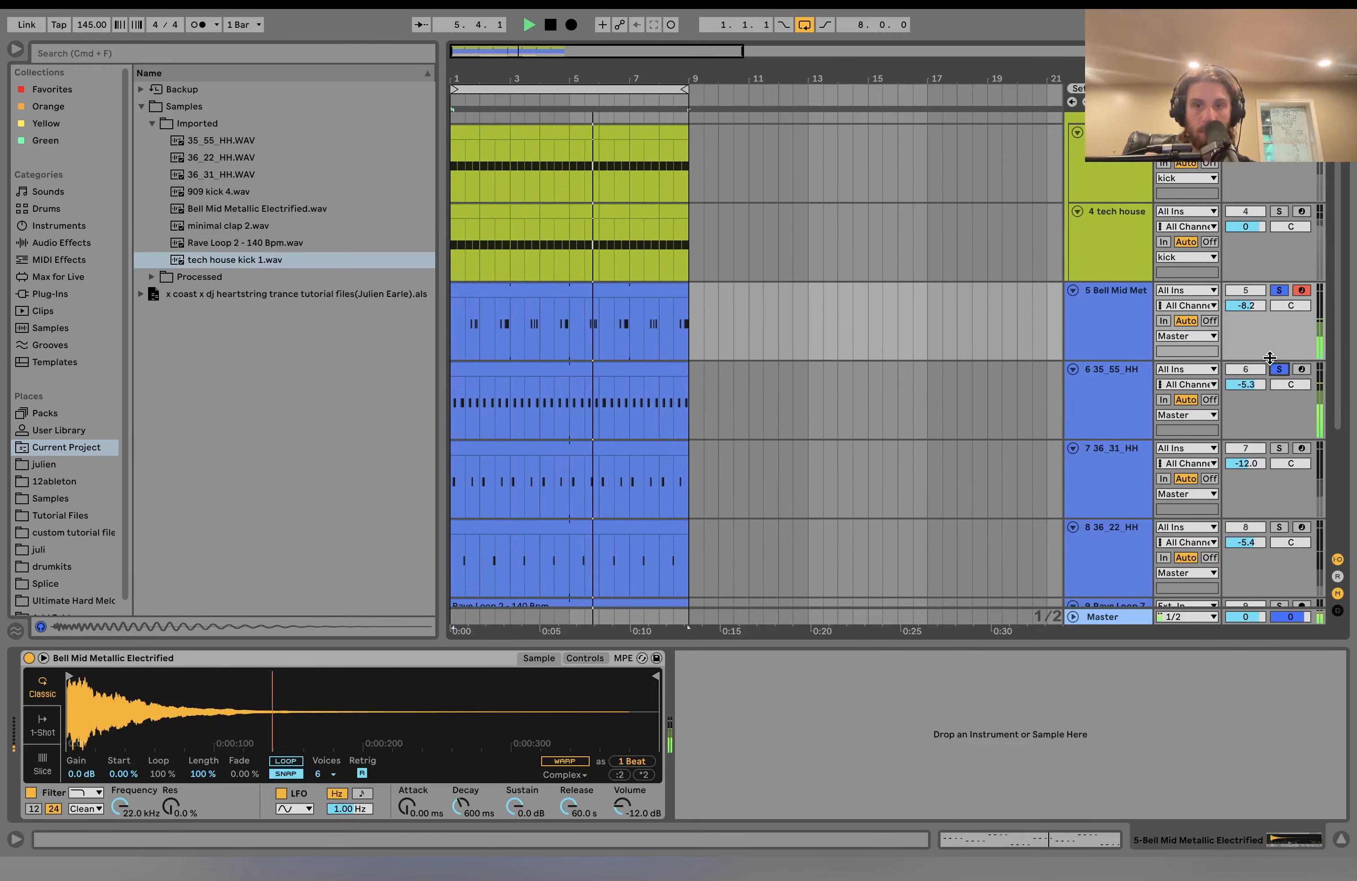
scroll(1275, 363, down, 5)
key(space)
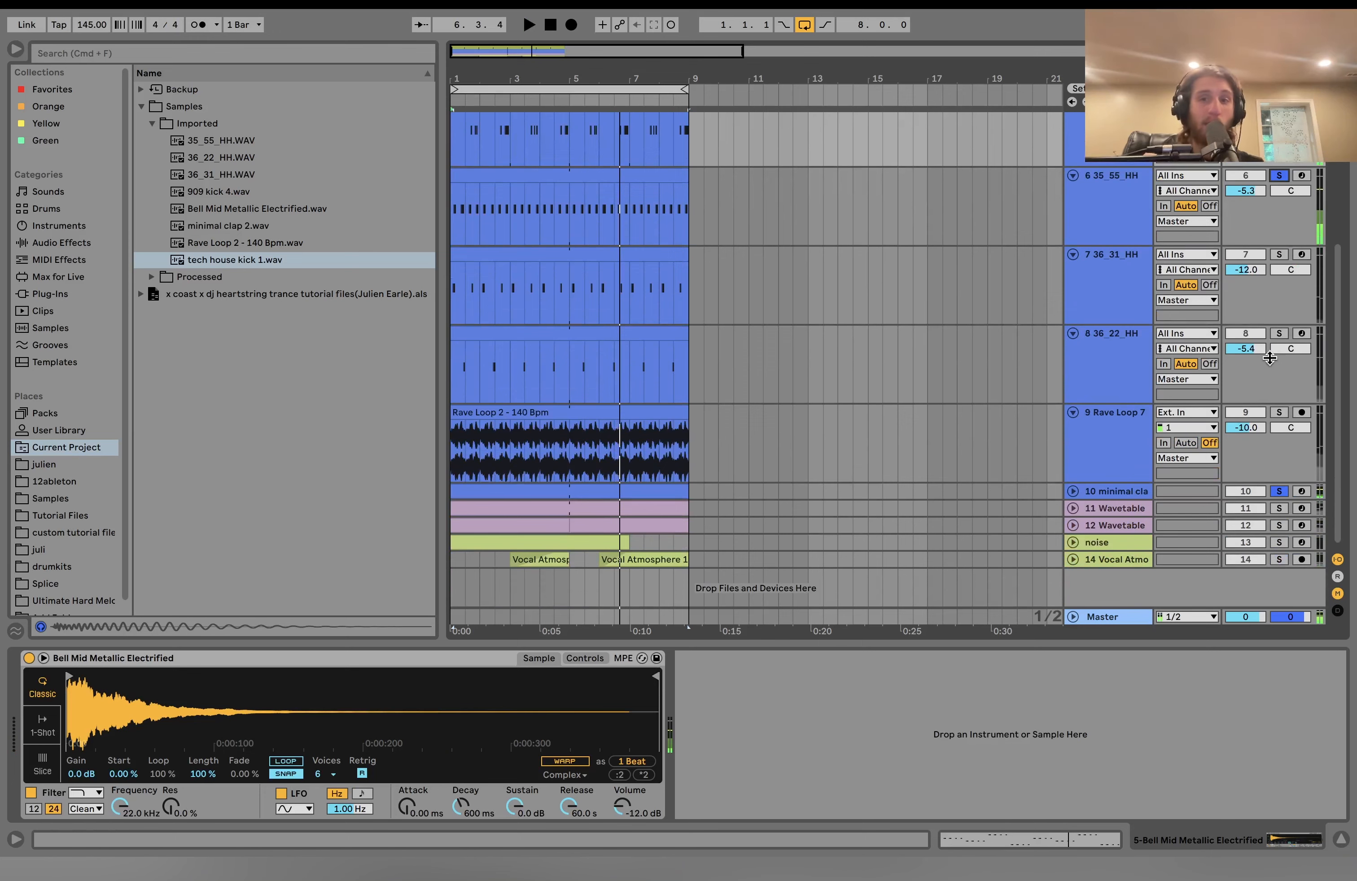
Clear the solos on all tracks and play the full loop briefly.
scroll(1269, 358, up, 5)
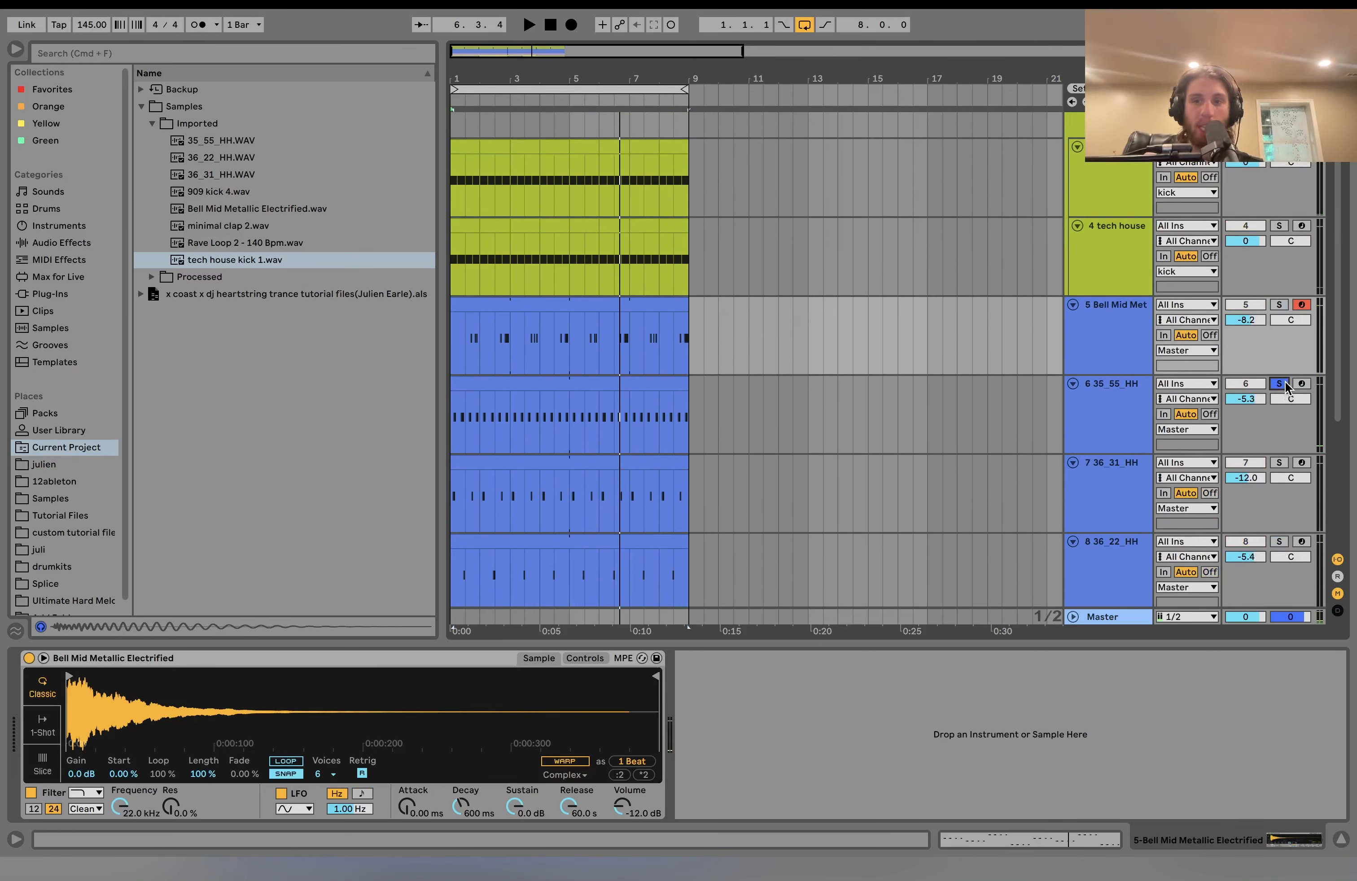
click(1283, 383)
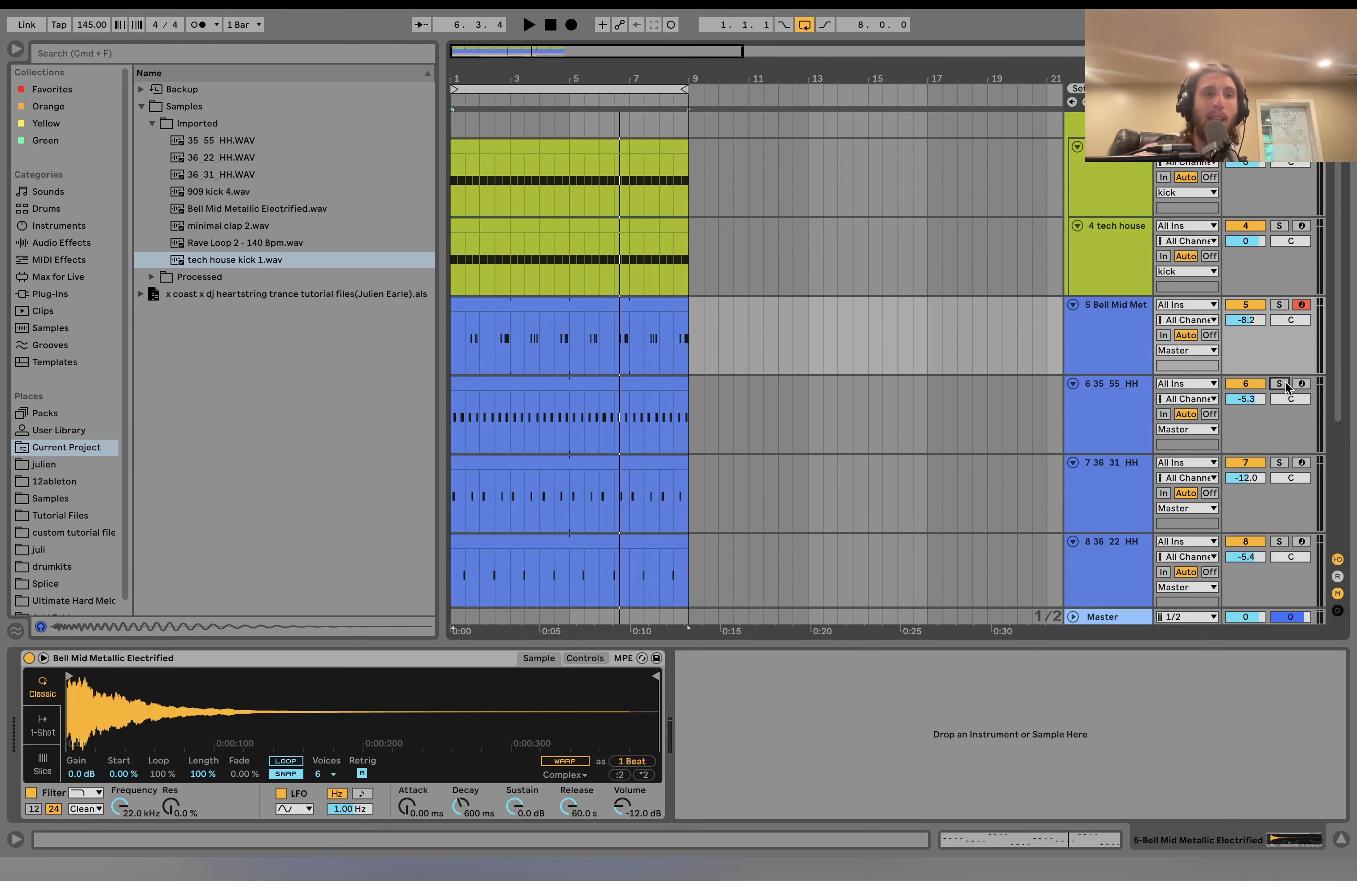
key(space)
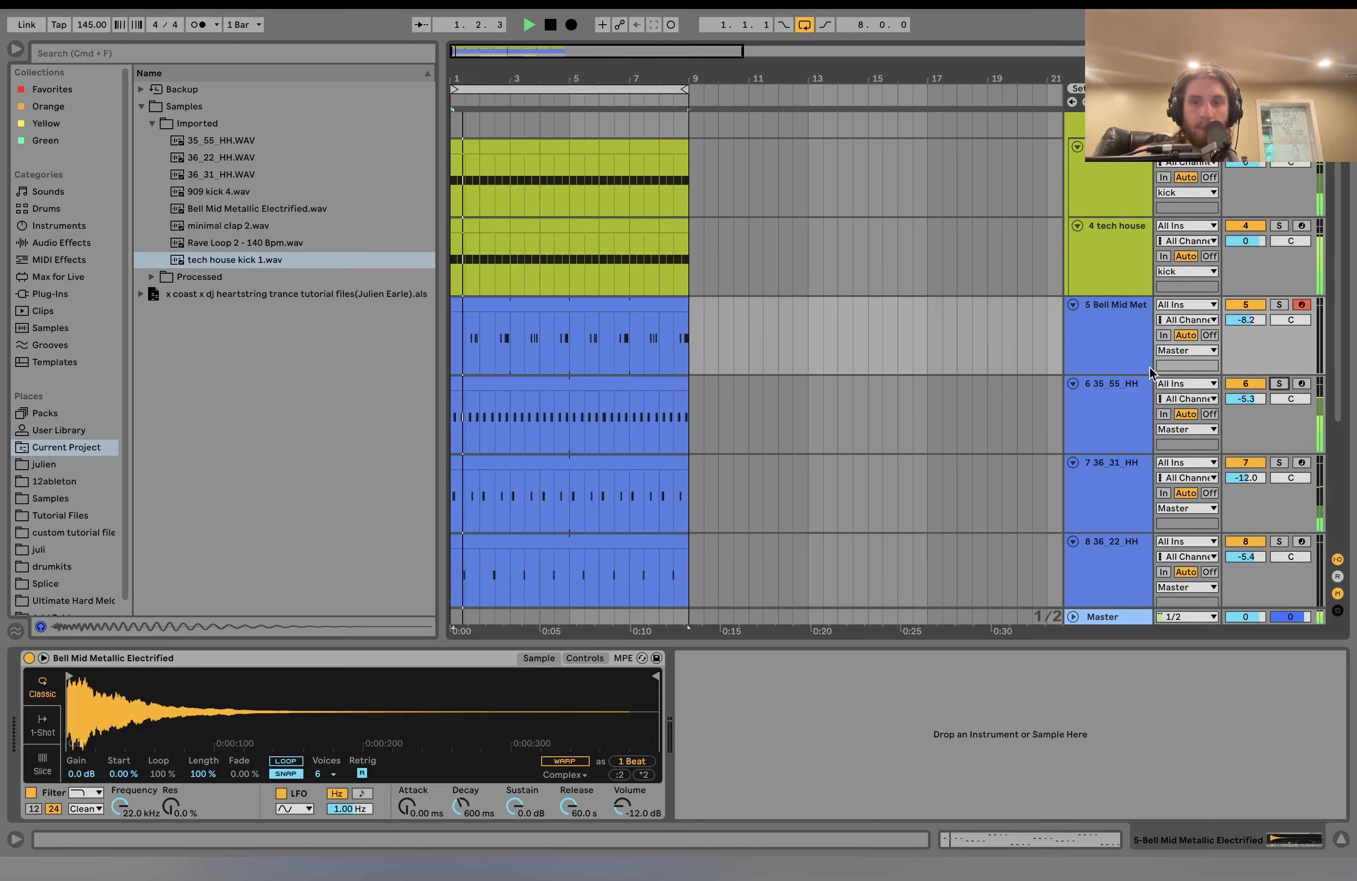
scroll(1150, 369, down, 2)
key(space)
scroll(1151, 372, down, 3)
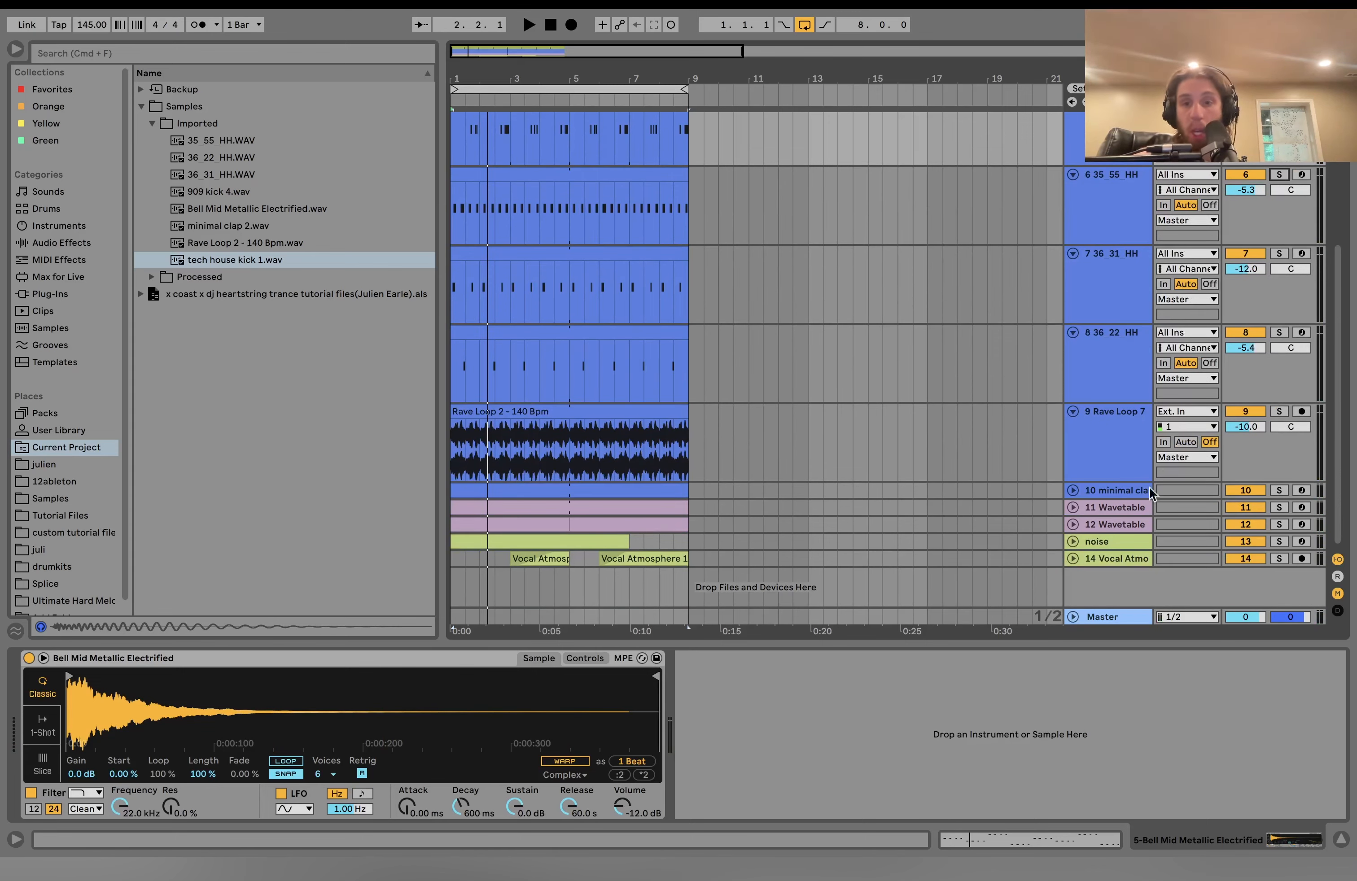
Solo and unfold the track 11 Wavetable, play it briefly and select the track.
click(1278, 507)
key(space)
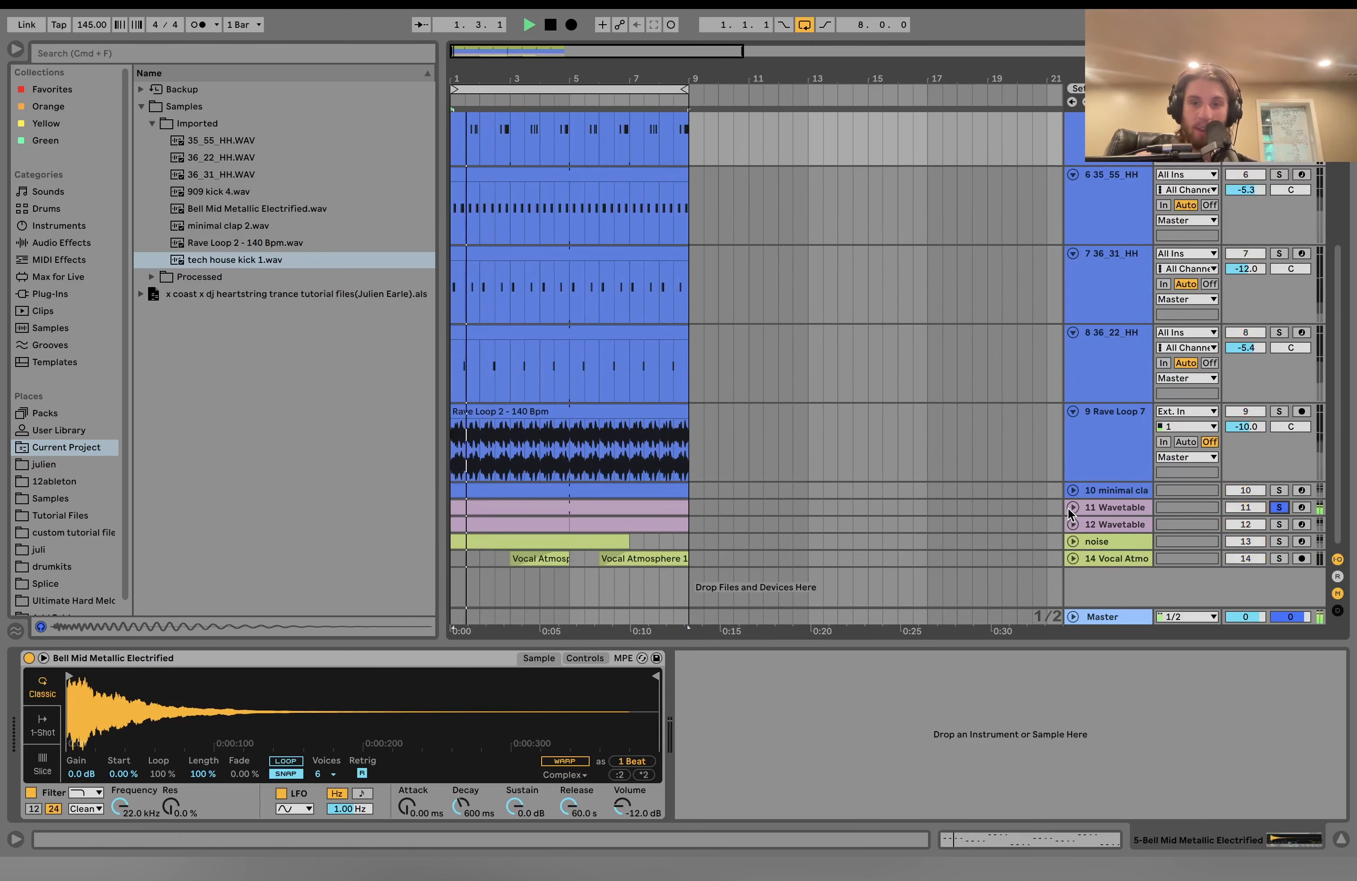
click(1073, 508)
click(1103, 507)
key(space)
Open the track 11 Wavetable MIDI clip and play through its note pattern from the start.
double_click(503, 530)
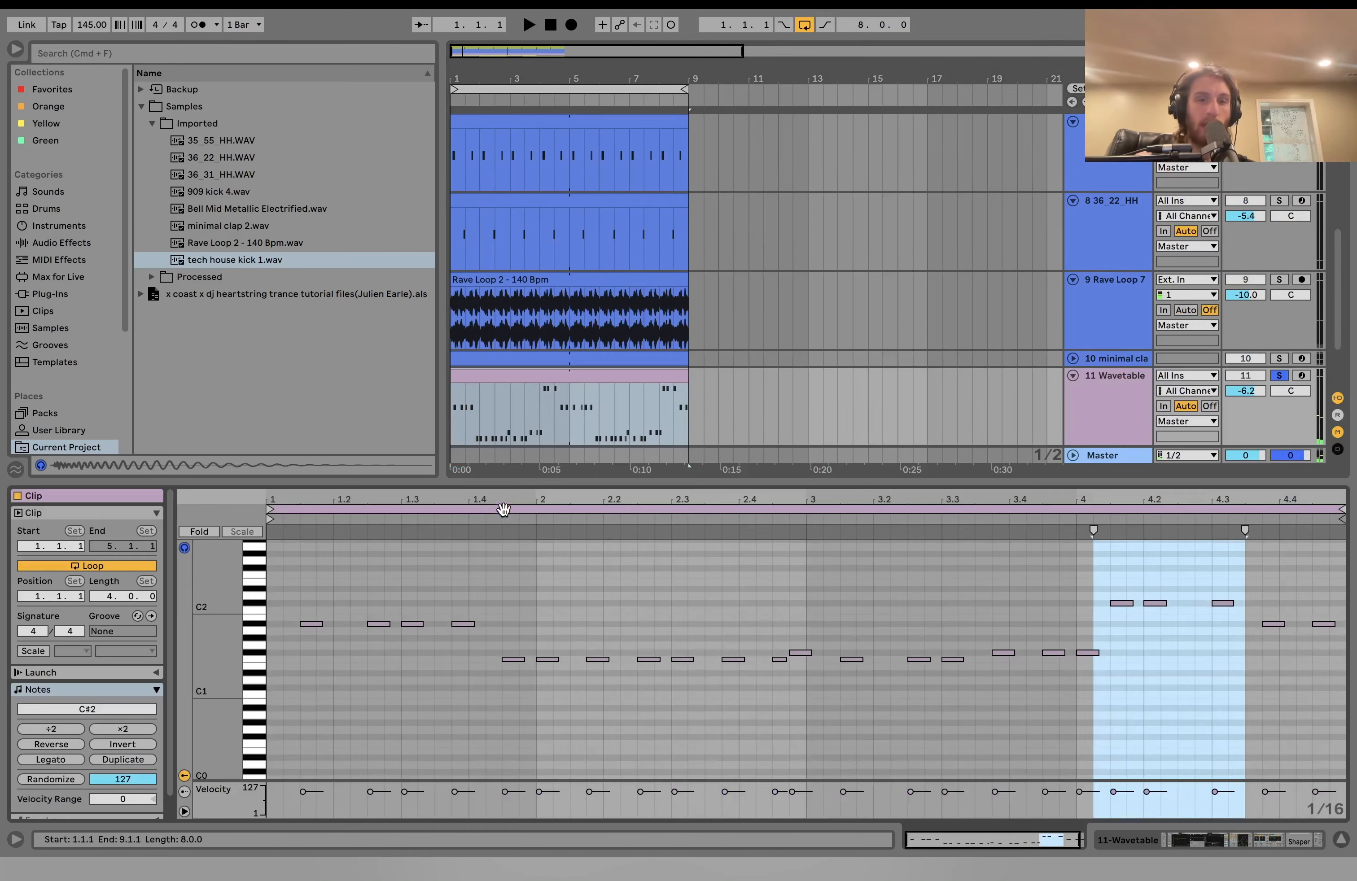
scroll(742, 291, up, 10)
key(space)
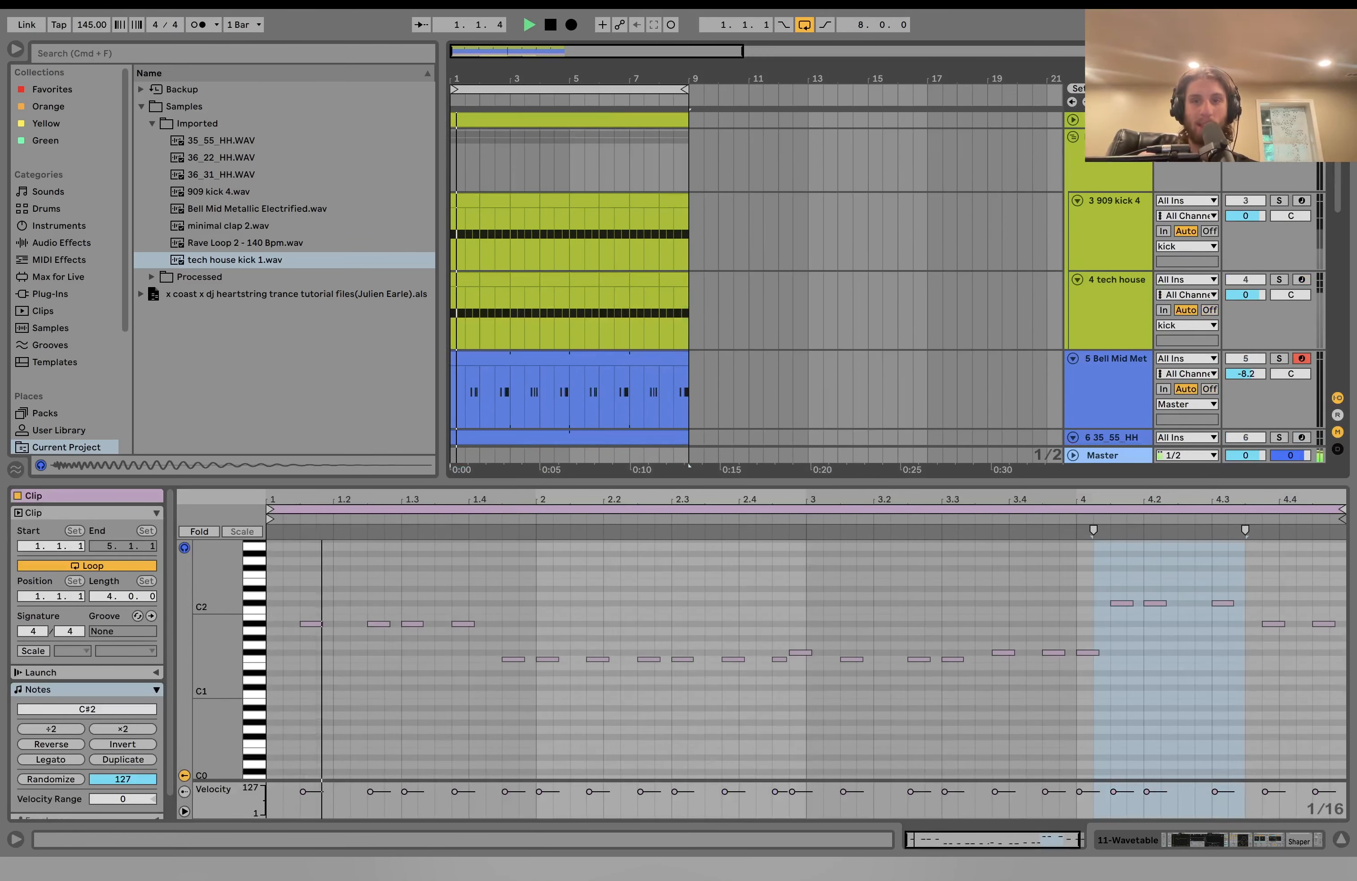
scroll(1227, 169, down, 8)
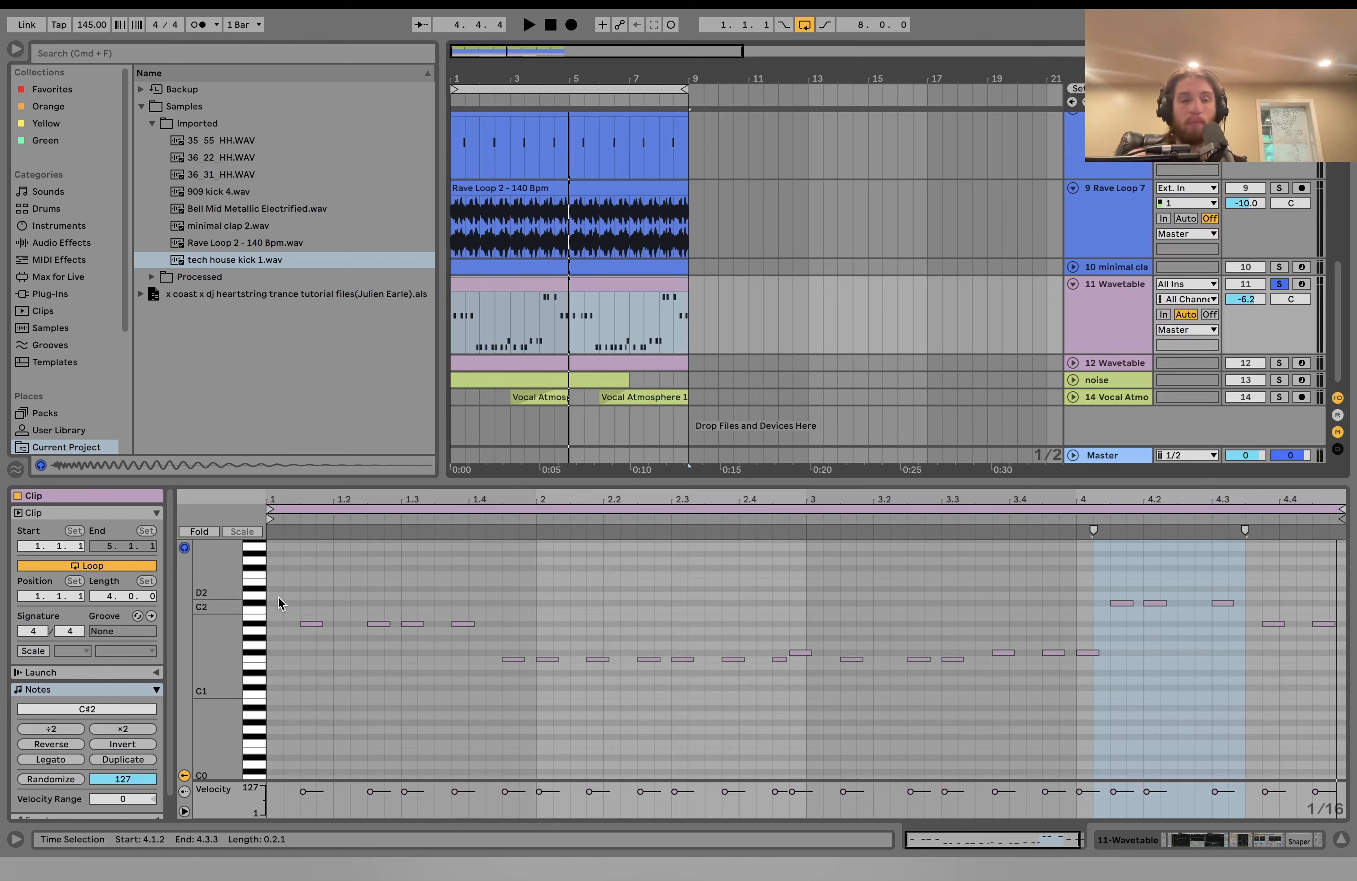
Highlight the clip's opening notes, the F1 run and the F#1 note before bar 3, and play the following passage.
drag(281, 597, 379, 617)
drag(486, 634, 701, 690)
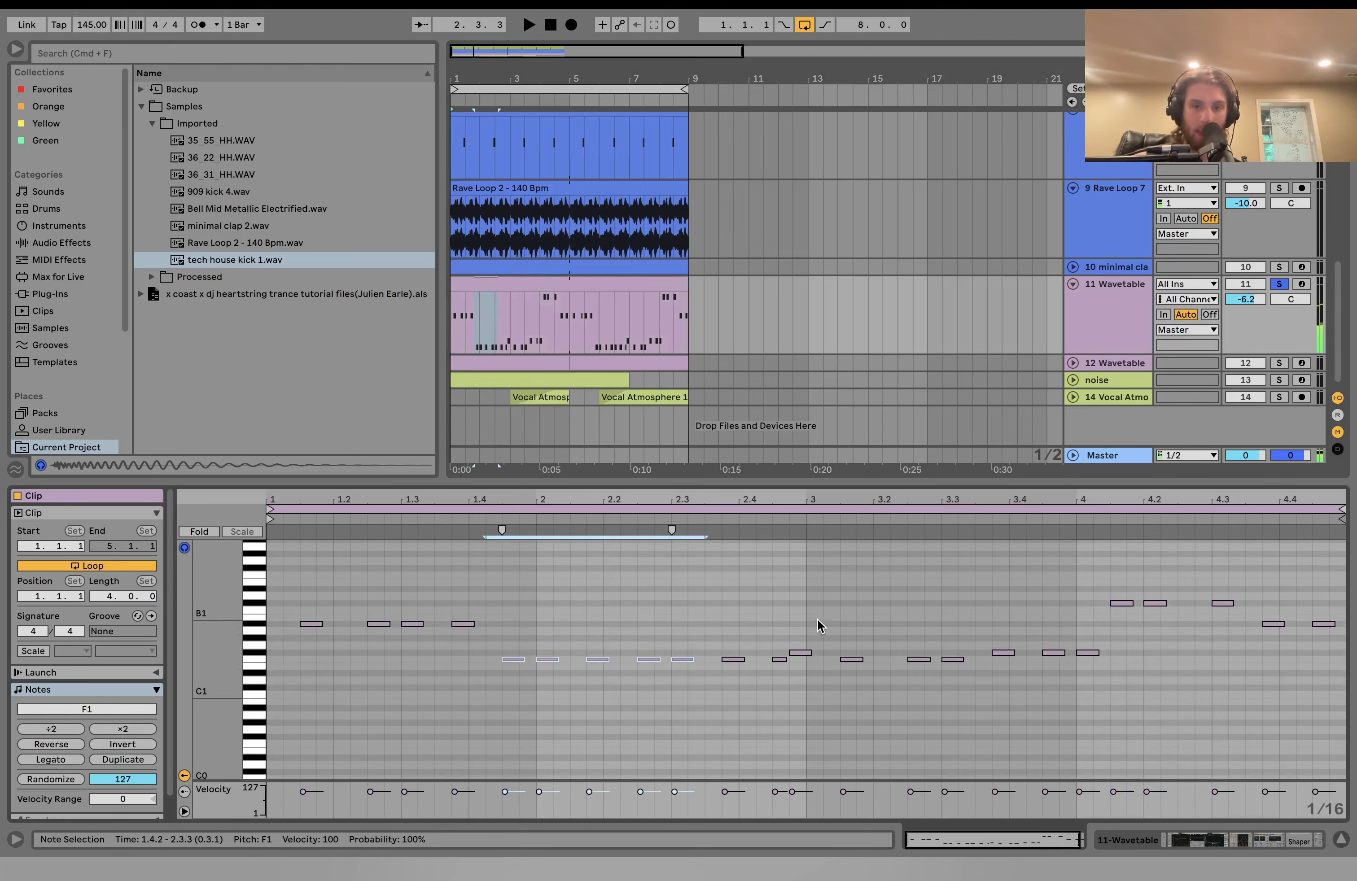
click(804, 652)
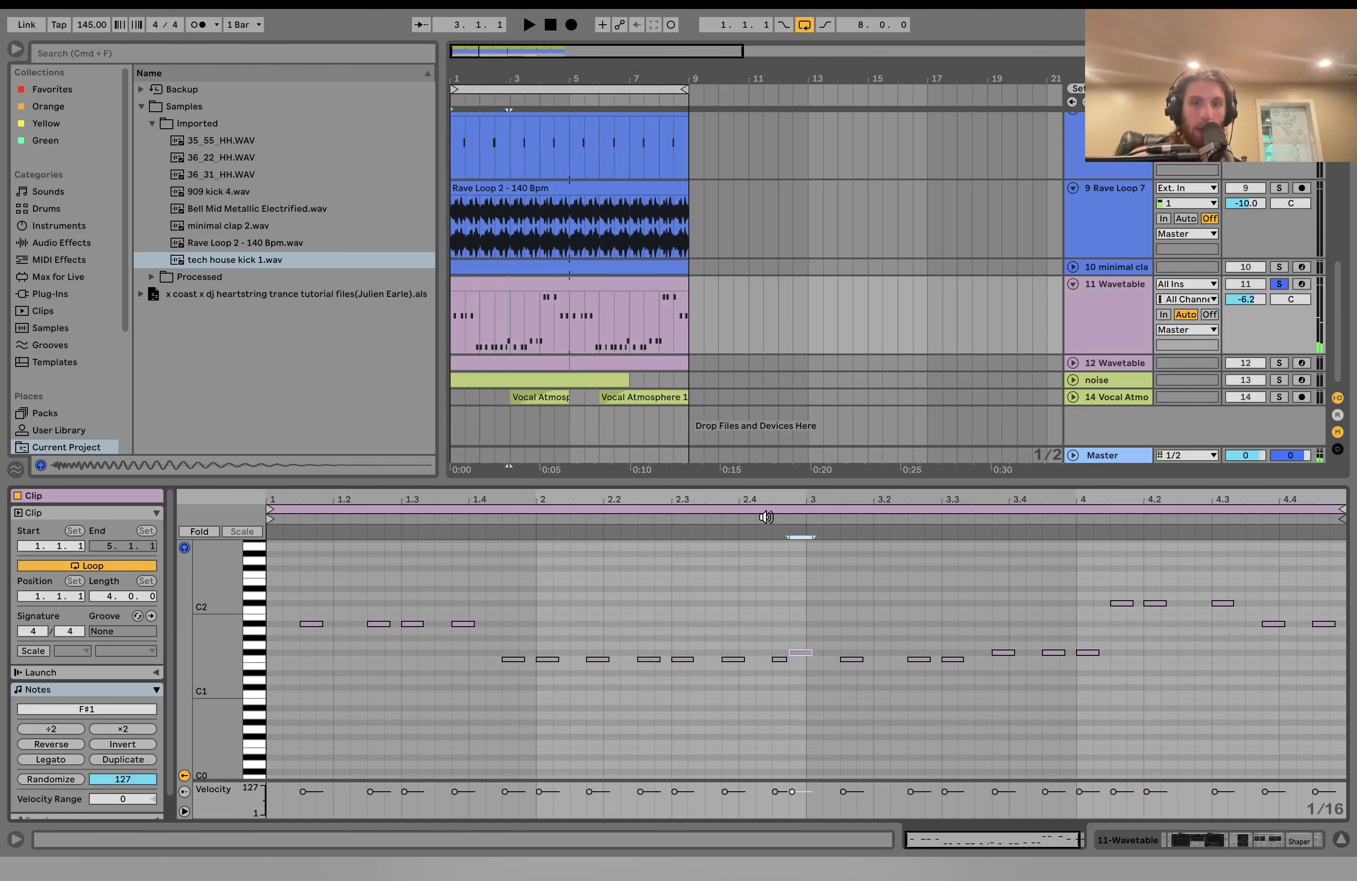
click(741, 516)
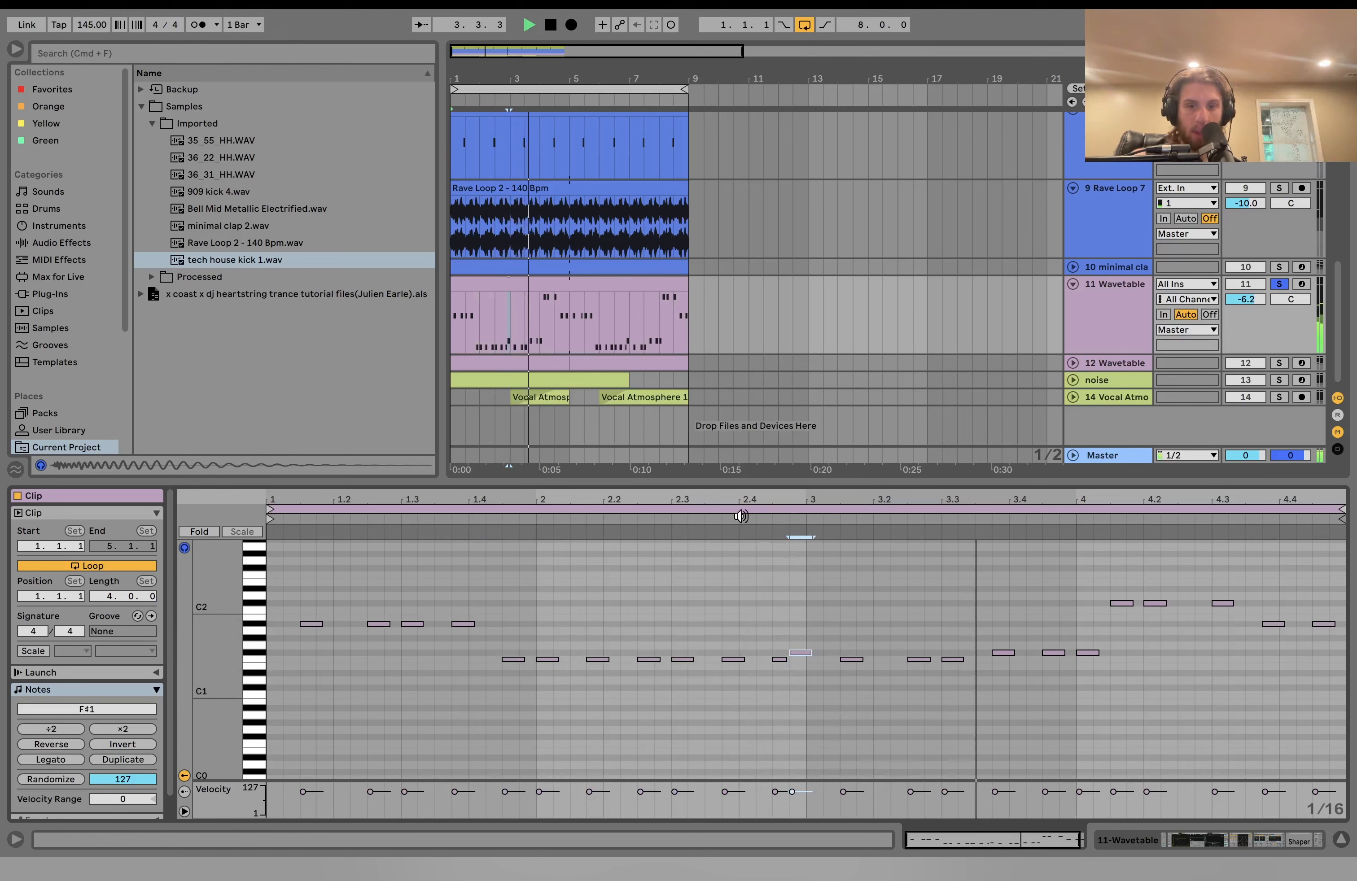
key(space)
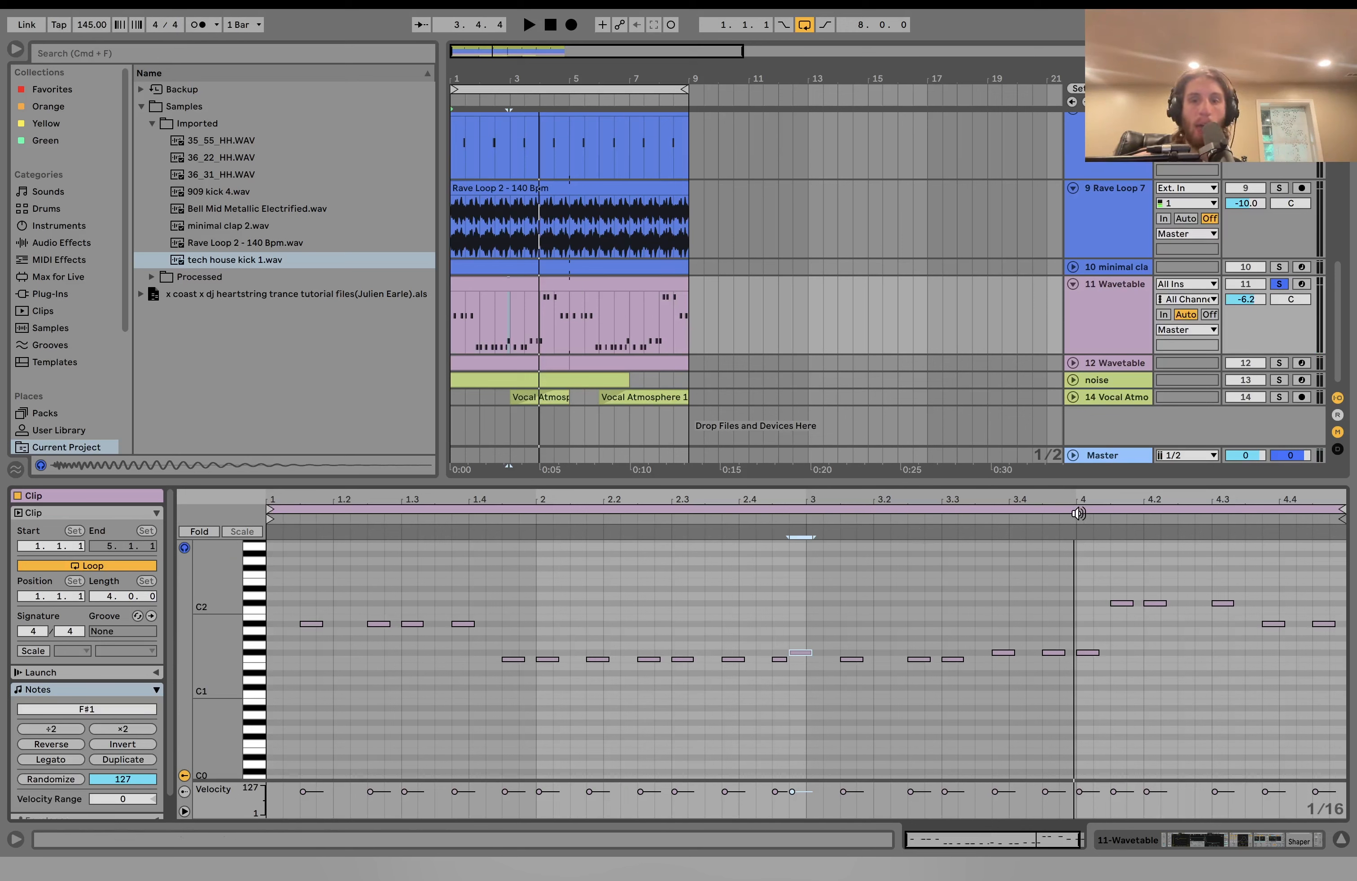
Play the clip's ending, highlight the three C#2 notes in bar 4 and pick the F1 note at 3.3.
click(1039, 518)
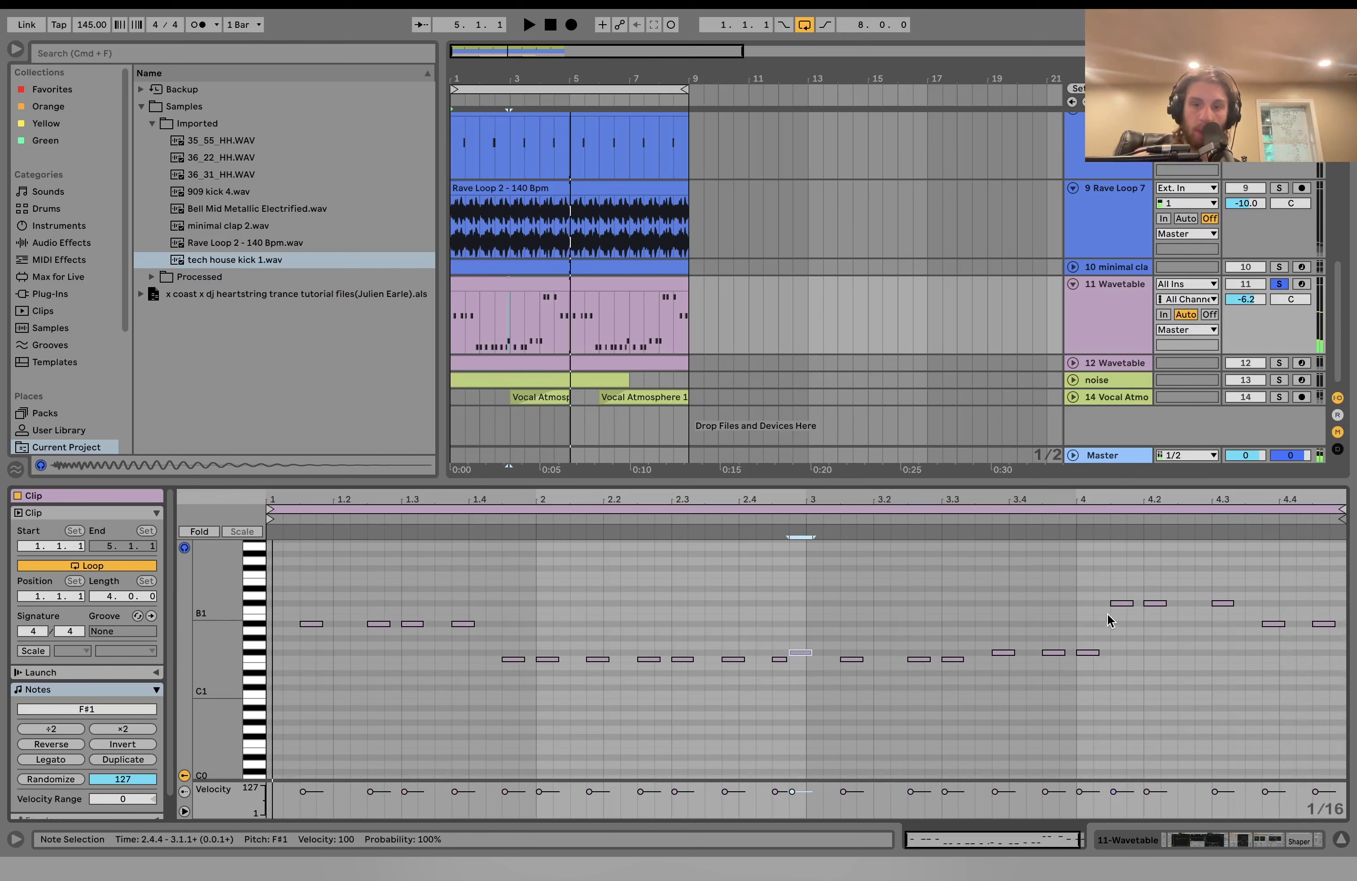
drag(1108, 615, 1238, 556)
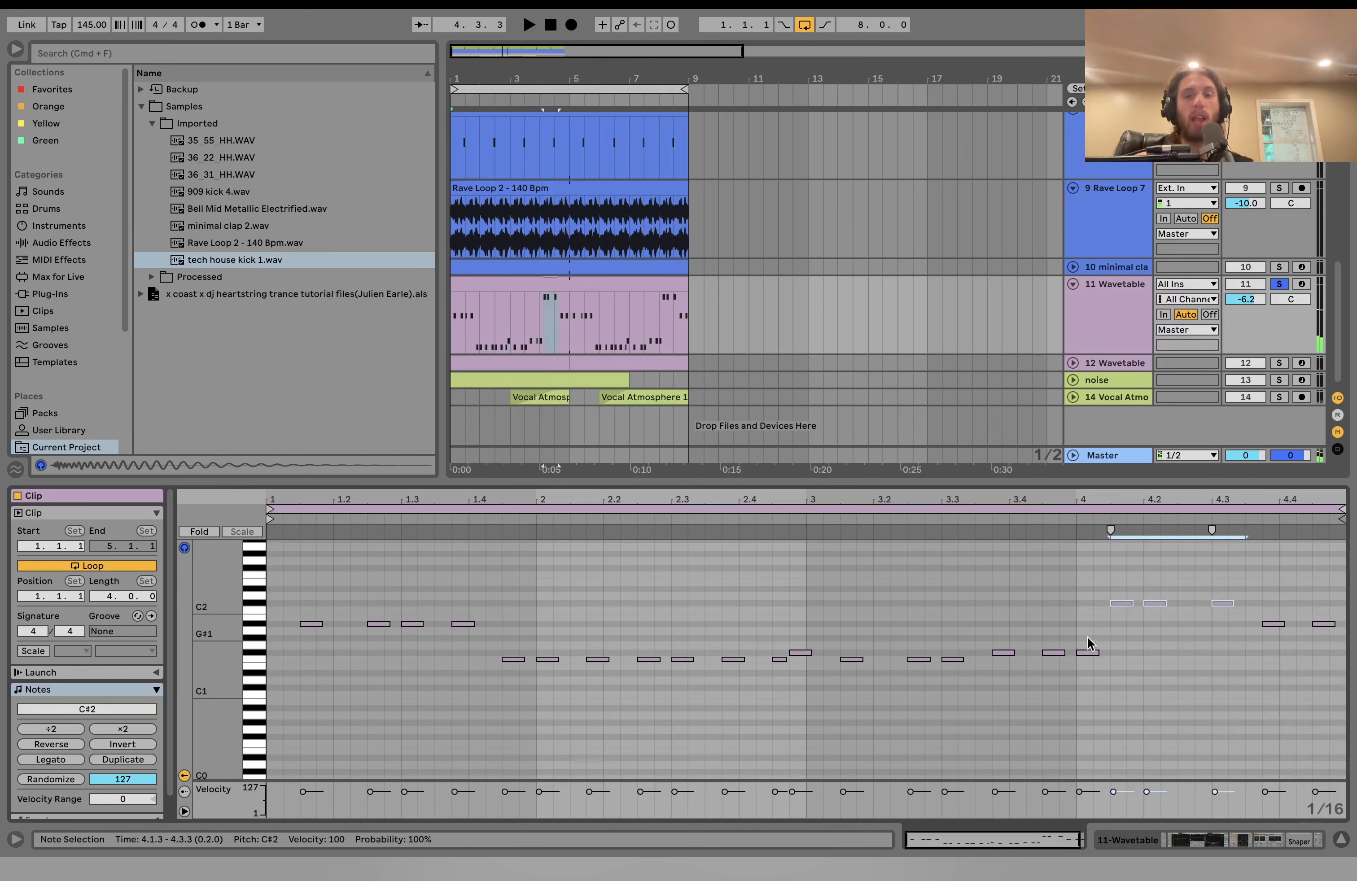
click(1102, 762)
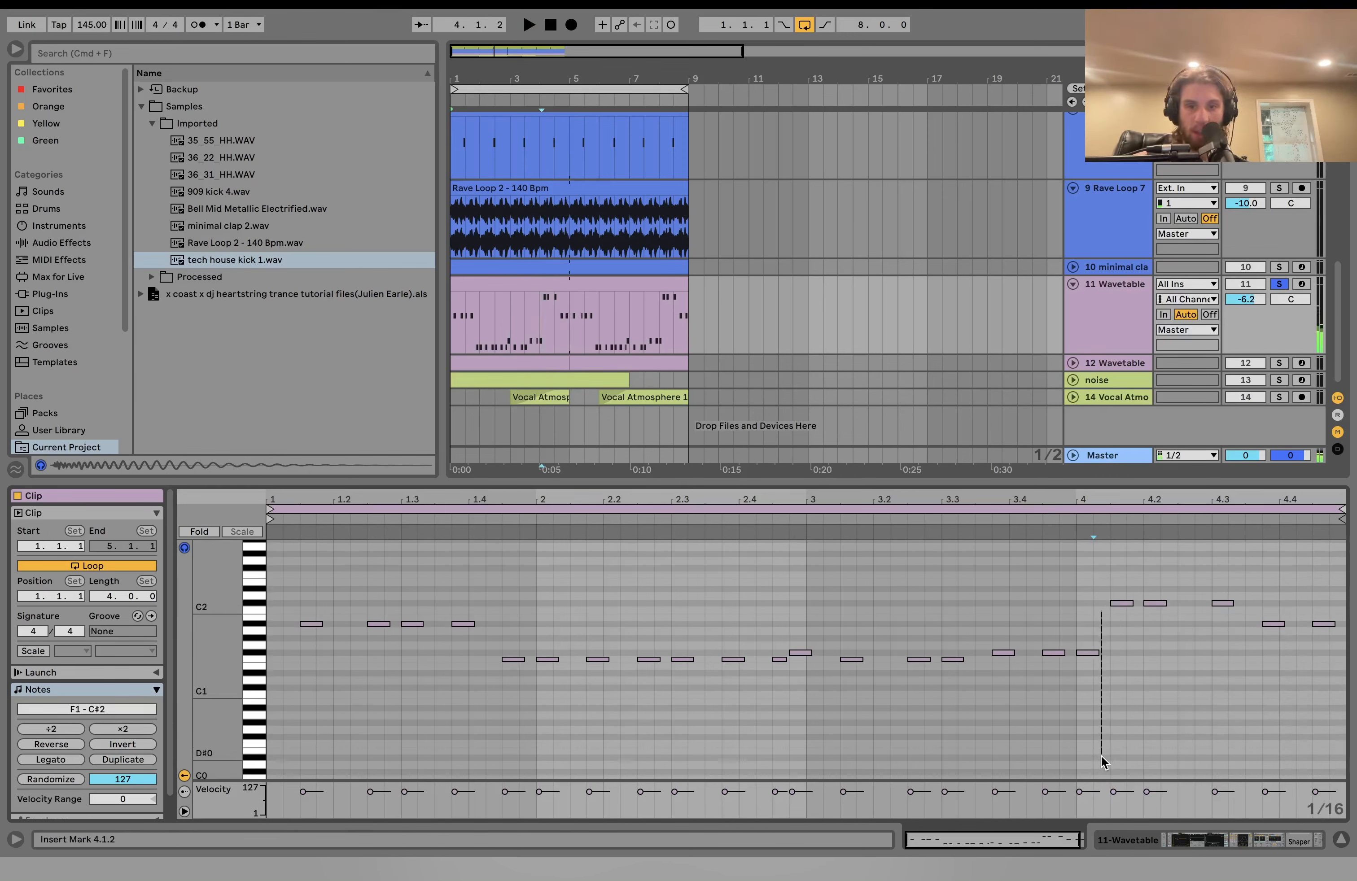
drag(954, 648, 956, 734)
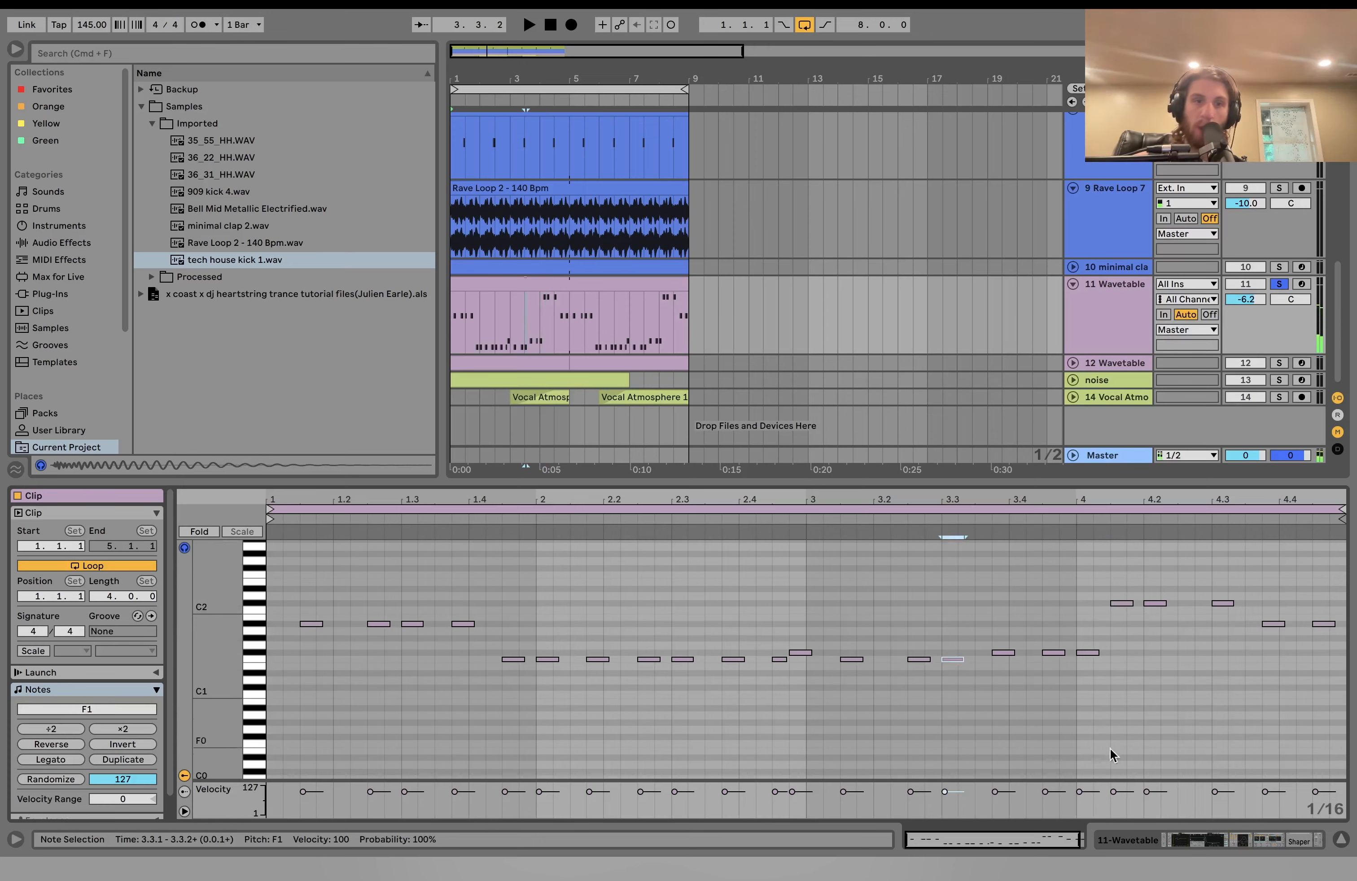
Show track 11's device chain, reopen its MIDI clip and replay the soloed melody from the start.
click(1124, 309)
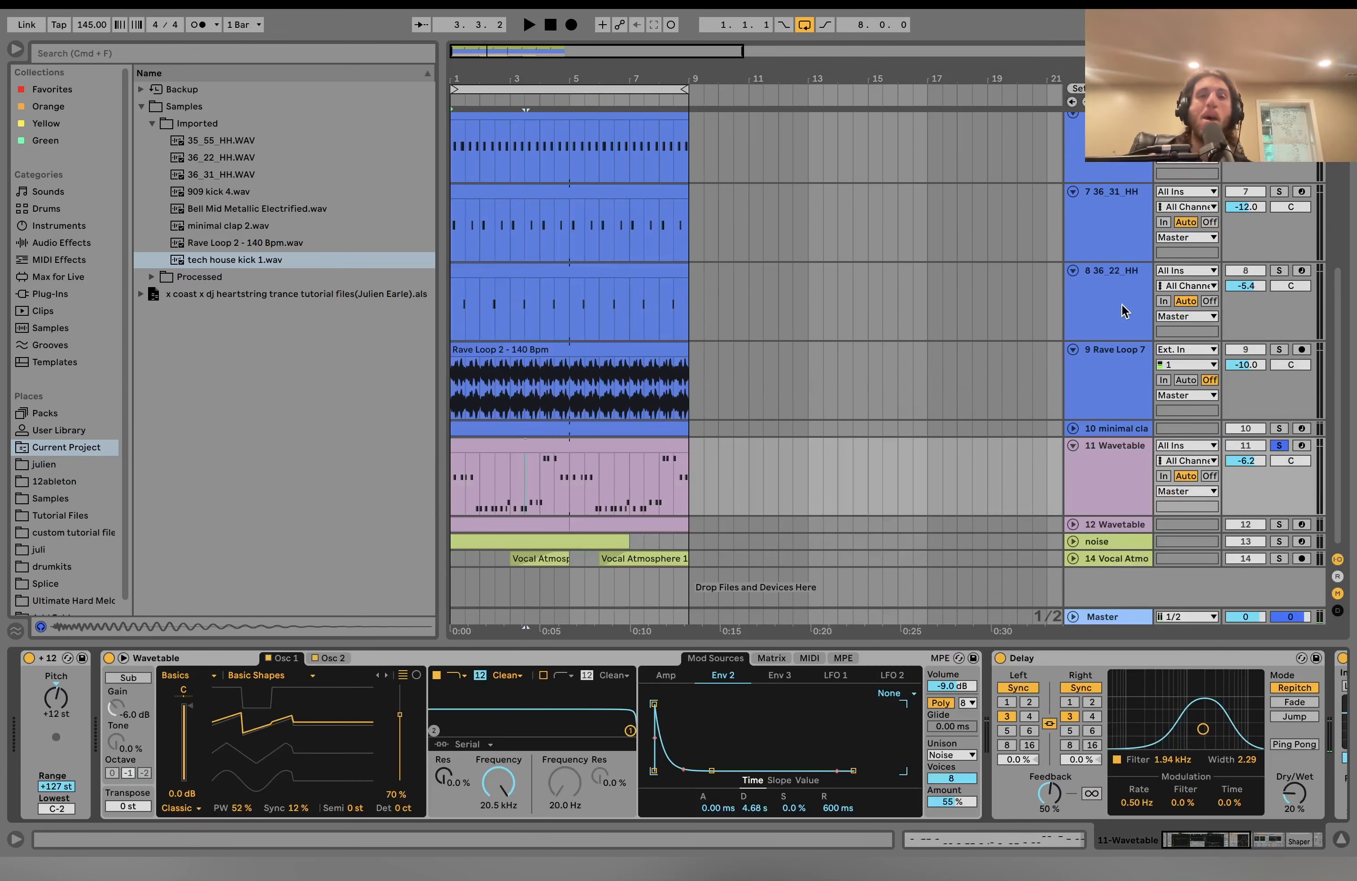
double_click(541, 451)
click(524, 378)
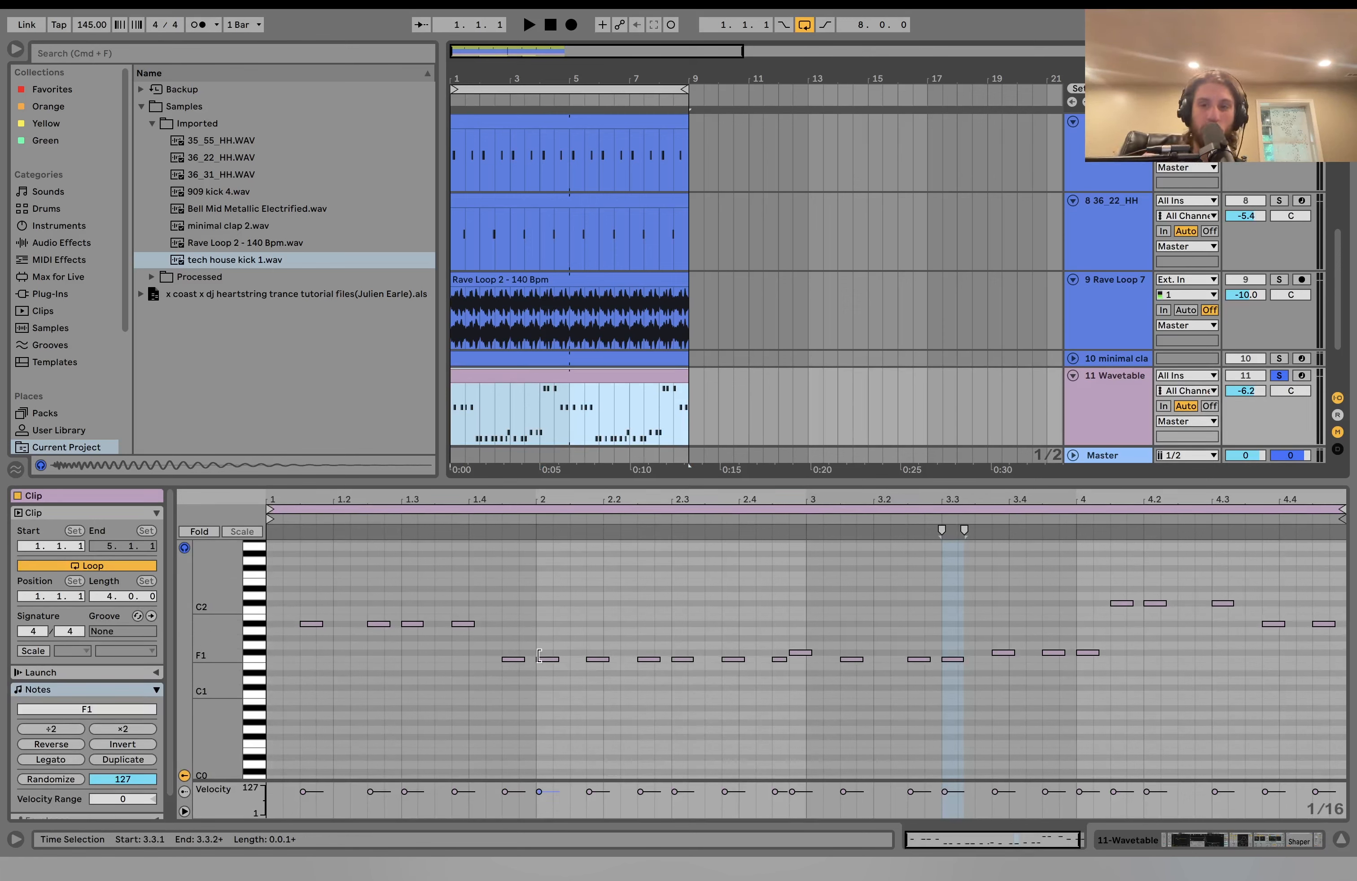
key(space)
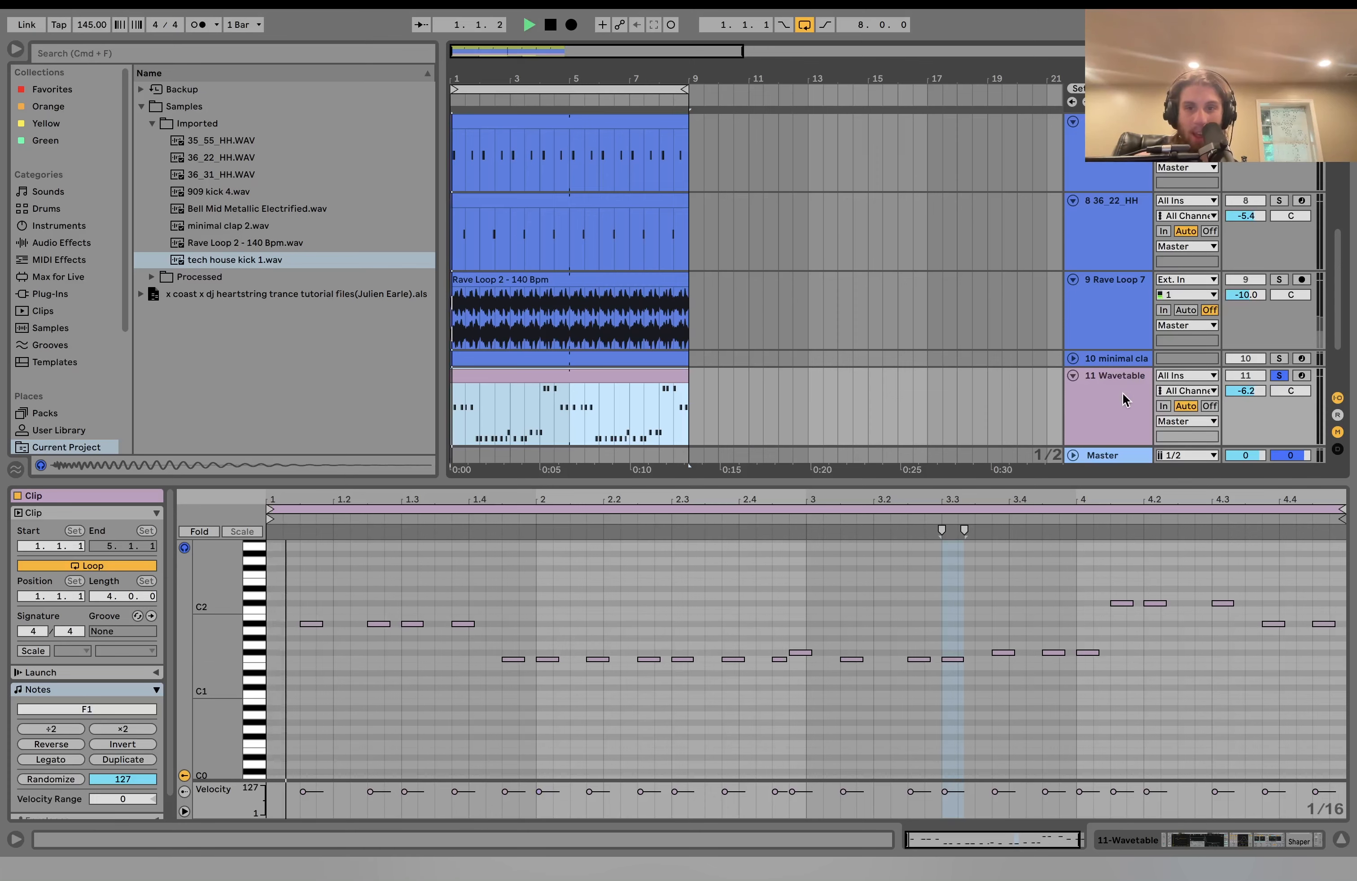
Show the Wavetable device and compare its Osc 2 FM Fold and Osc 1 Basic Shapes wavetables, playing the soloed track.
click(1127, 395)
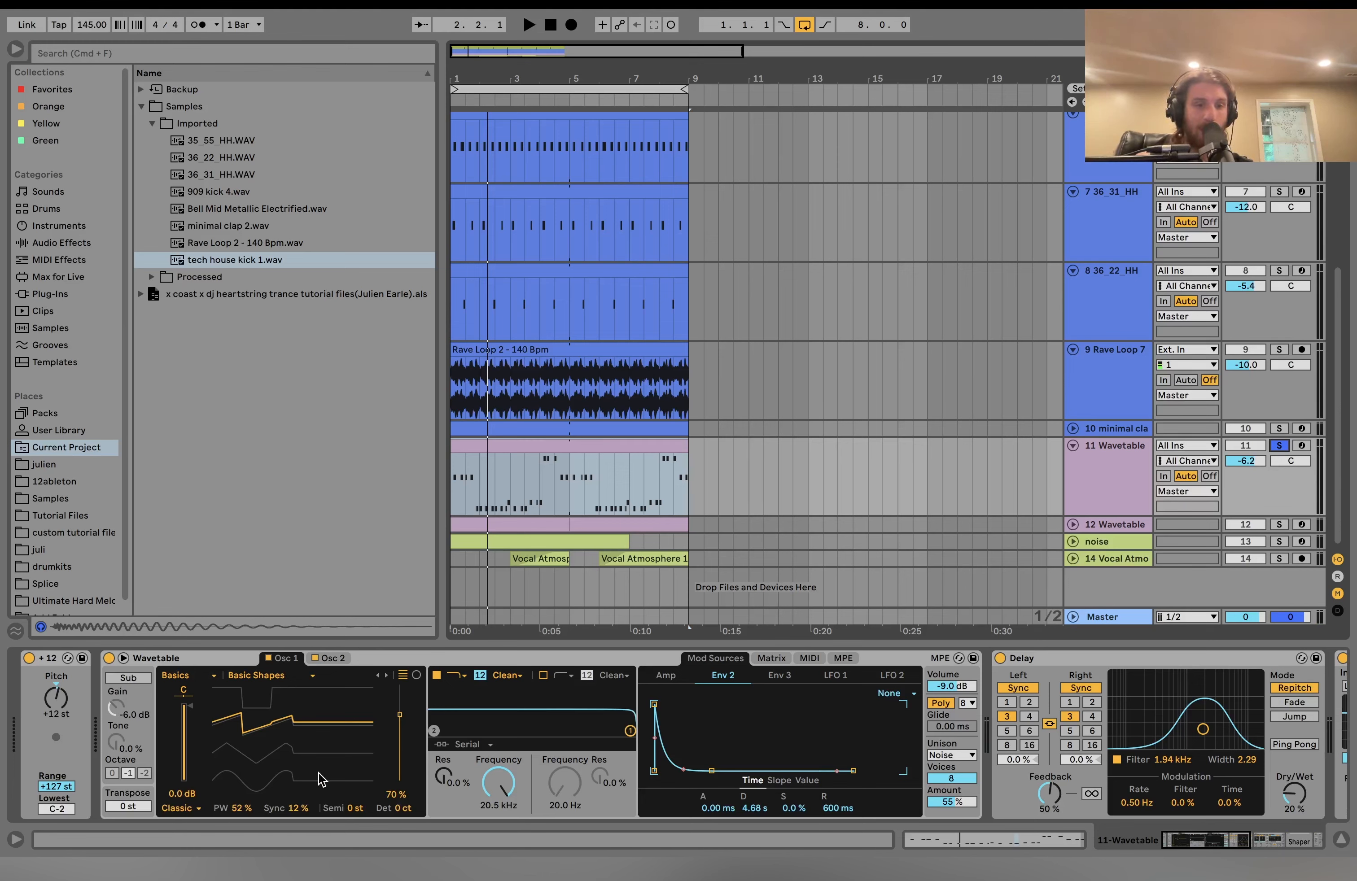
click(337, 670)
click(335, 659)
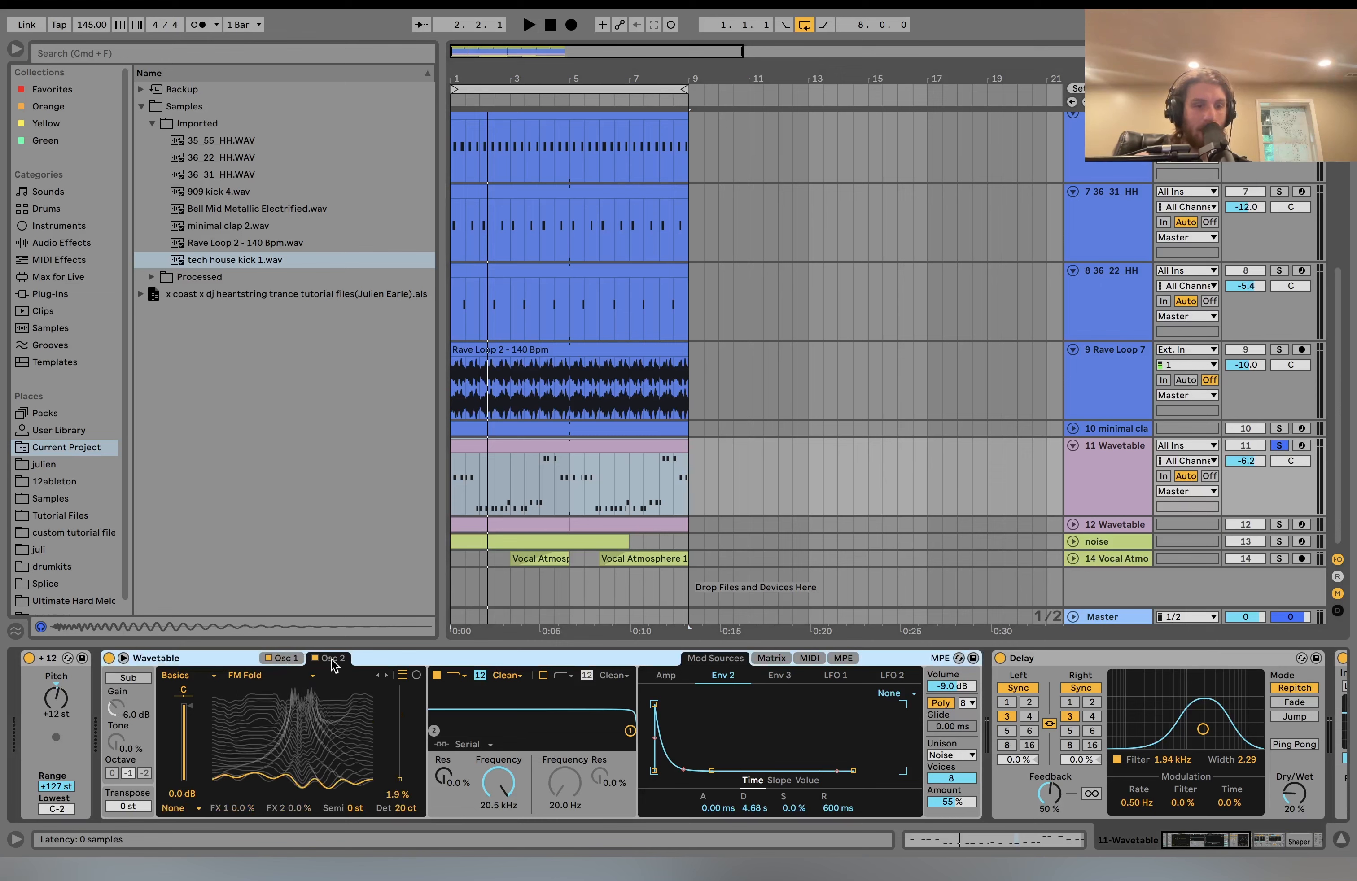
key(space)
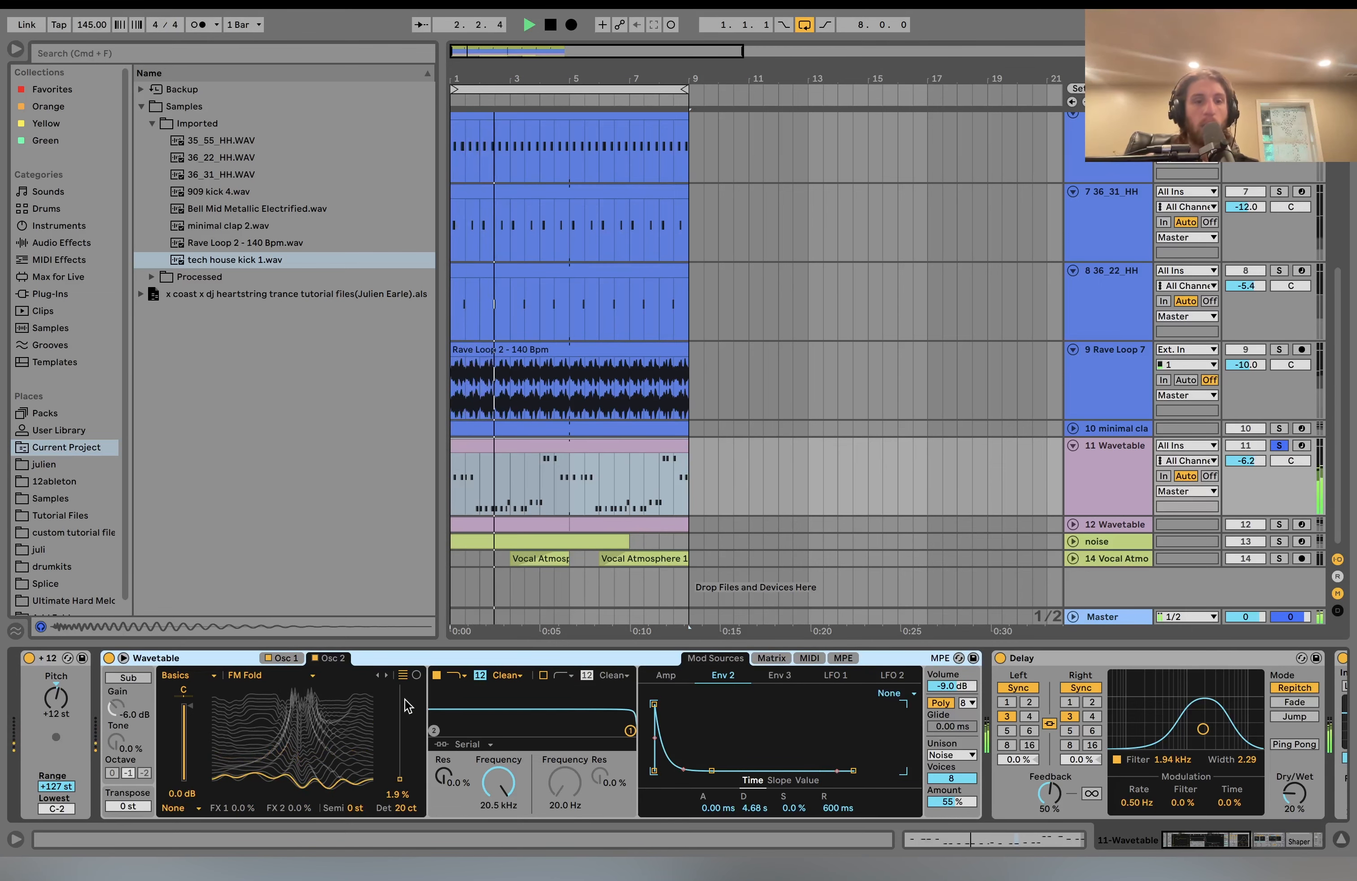
key(space)
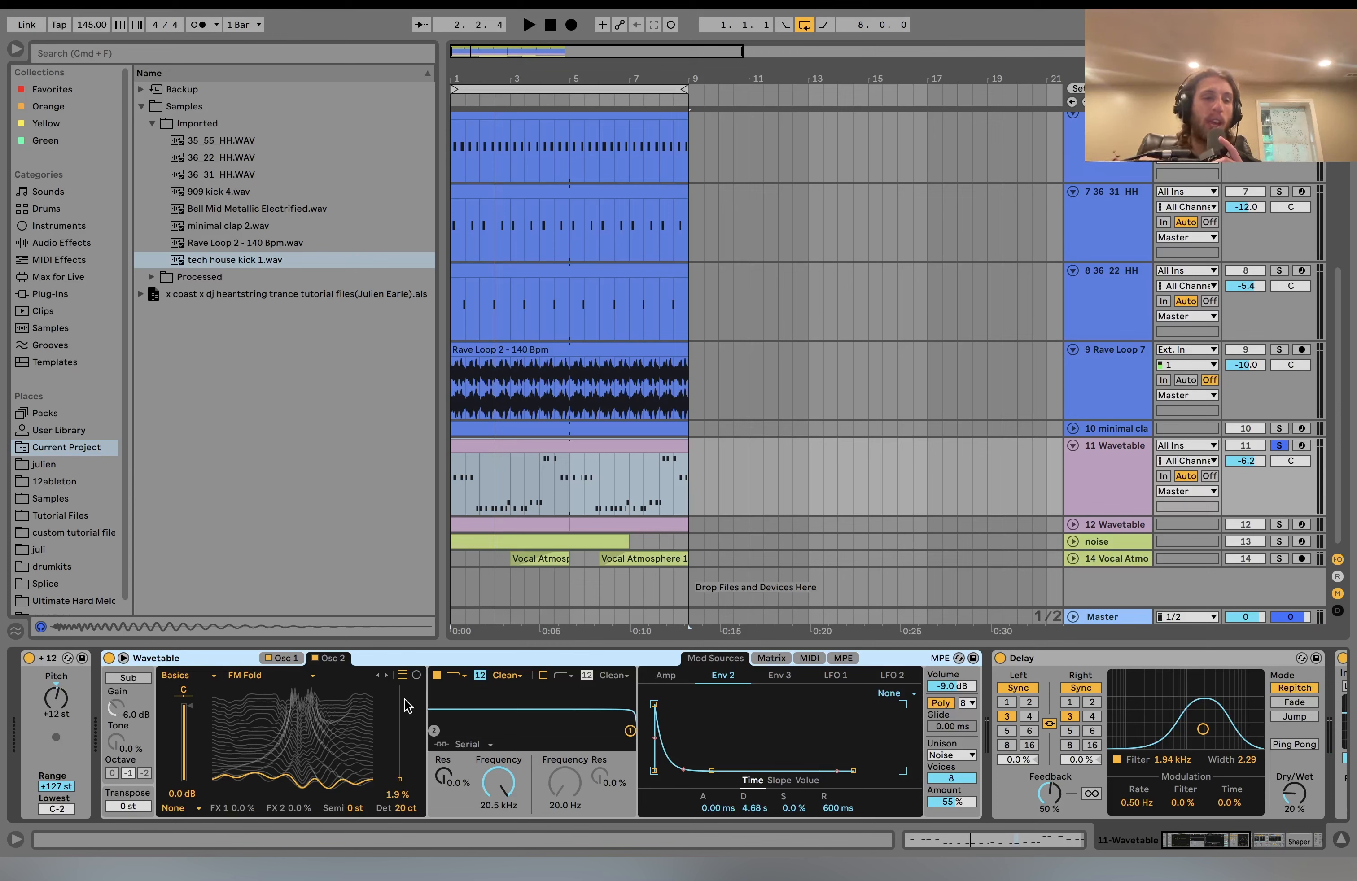
click(280, 659)
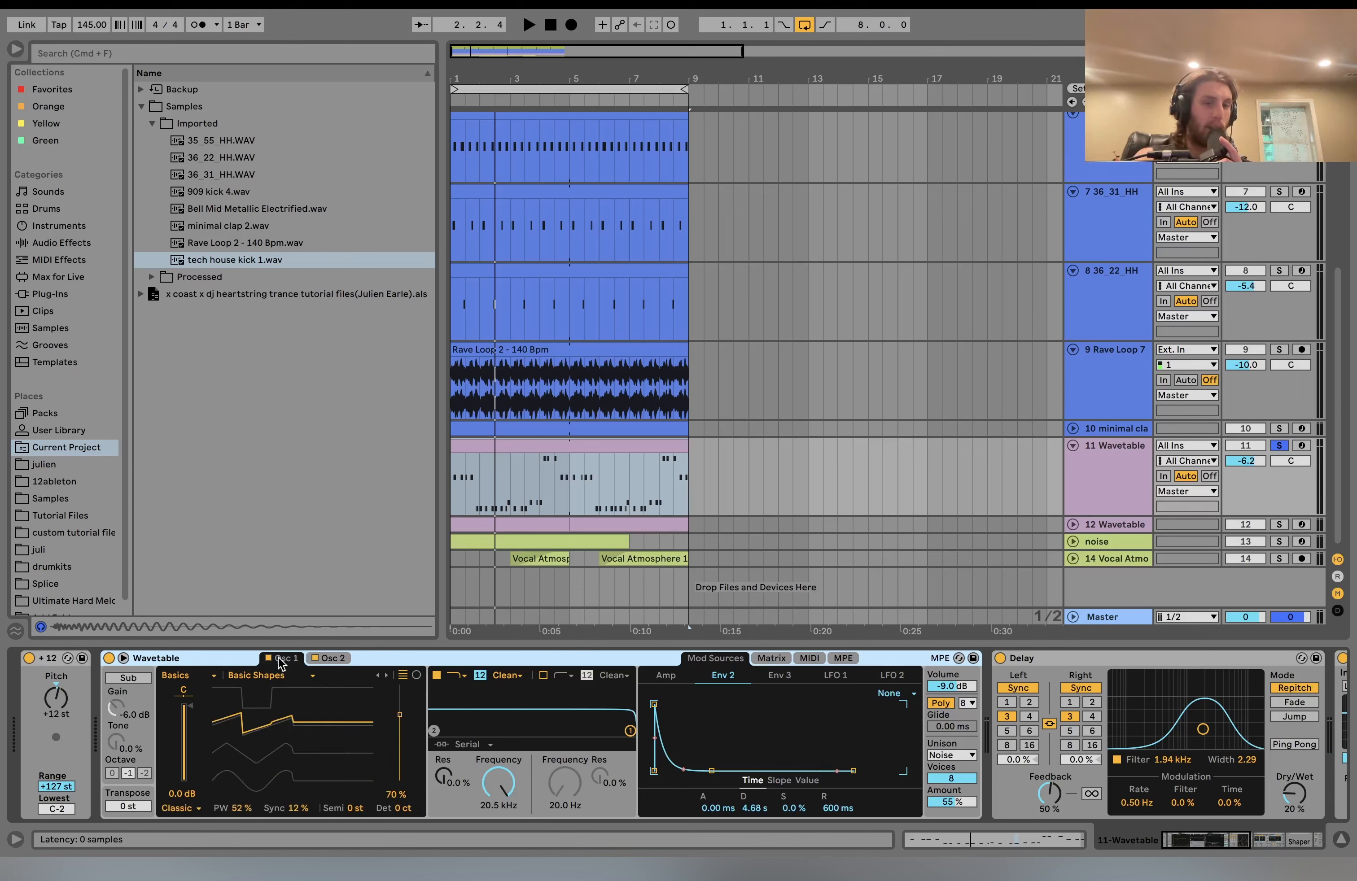
click(339, 661)
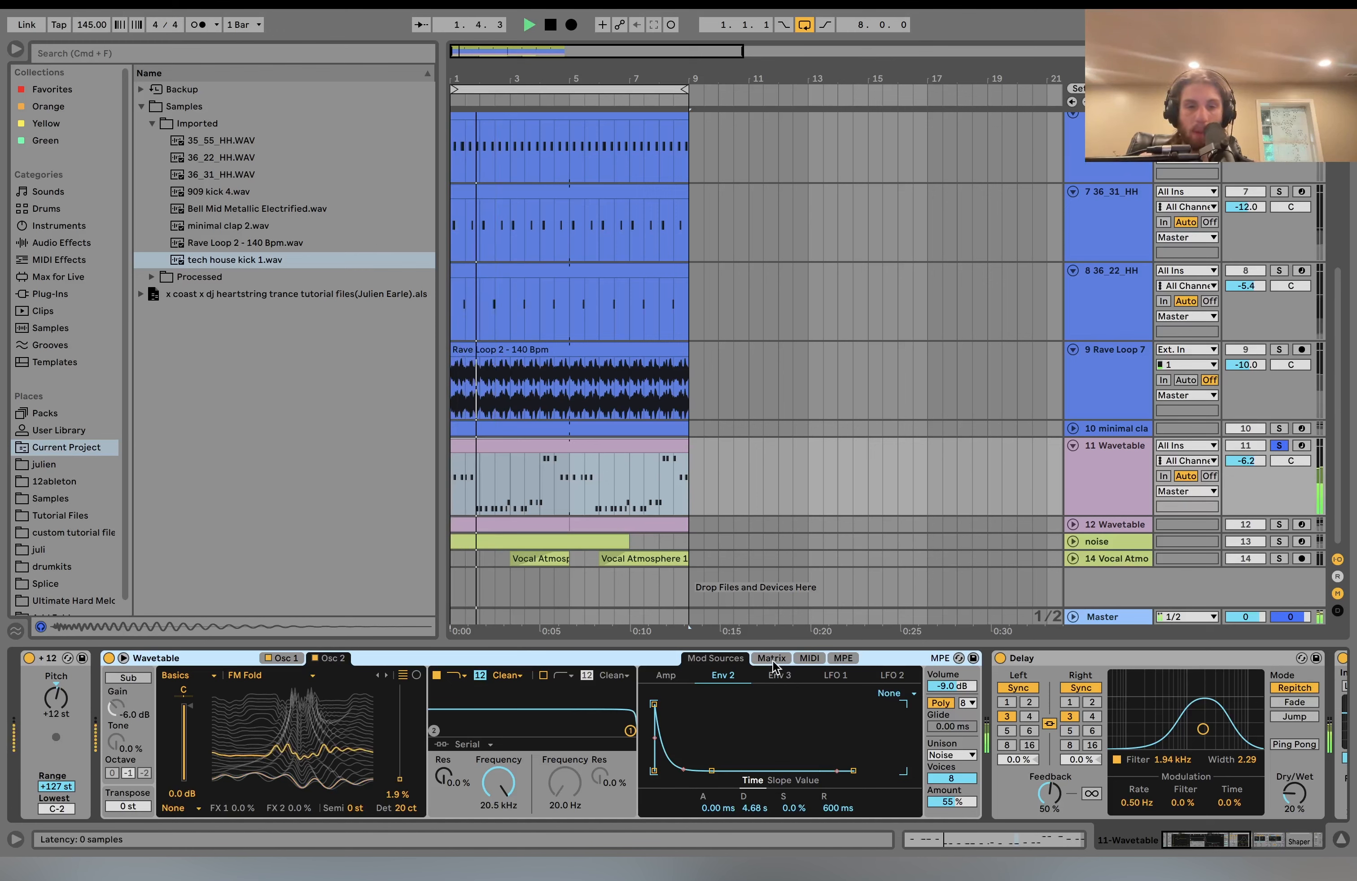
Display Wavetable's modulation matrix to examine the Env 2 routings to Osc 2 position and Unison, and replay the sound.
key(space)
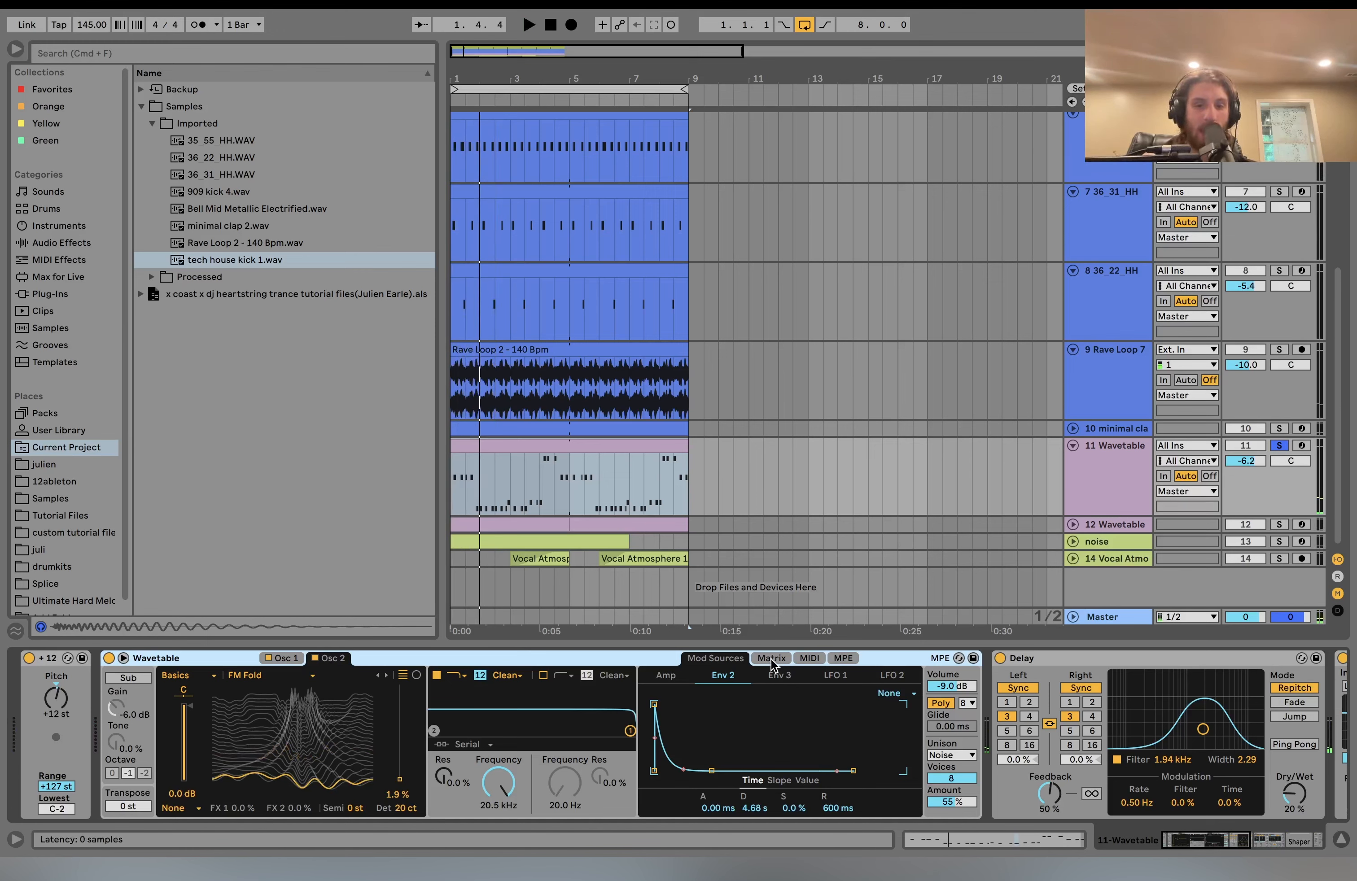
click(771, 664)
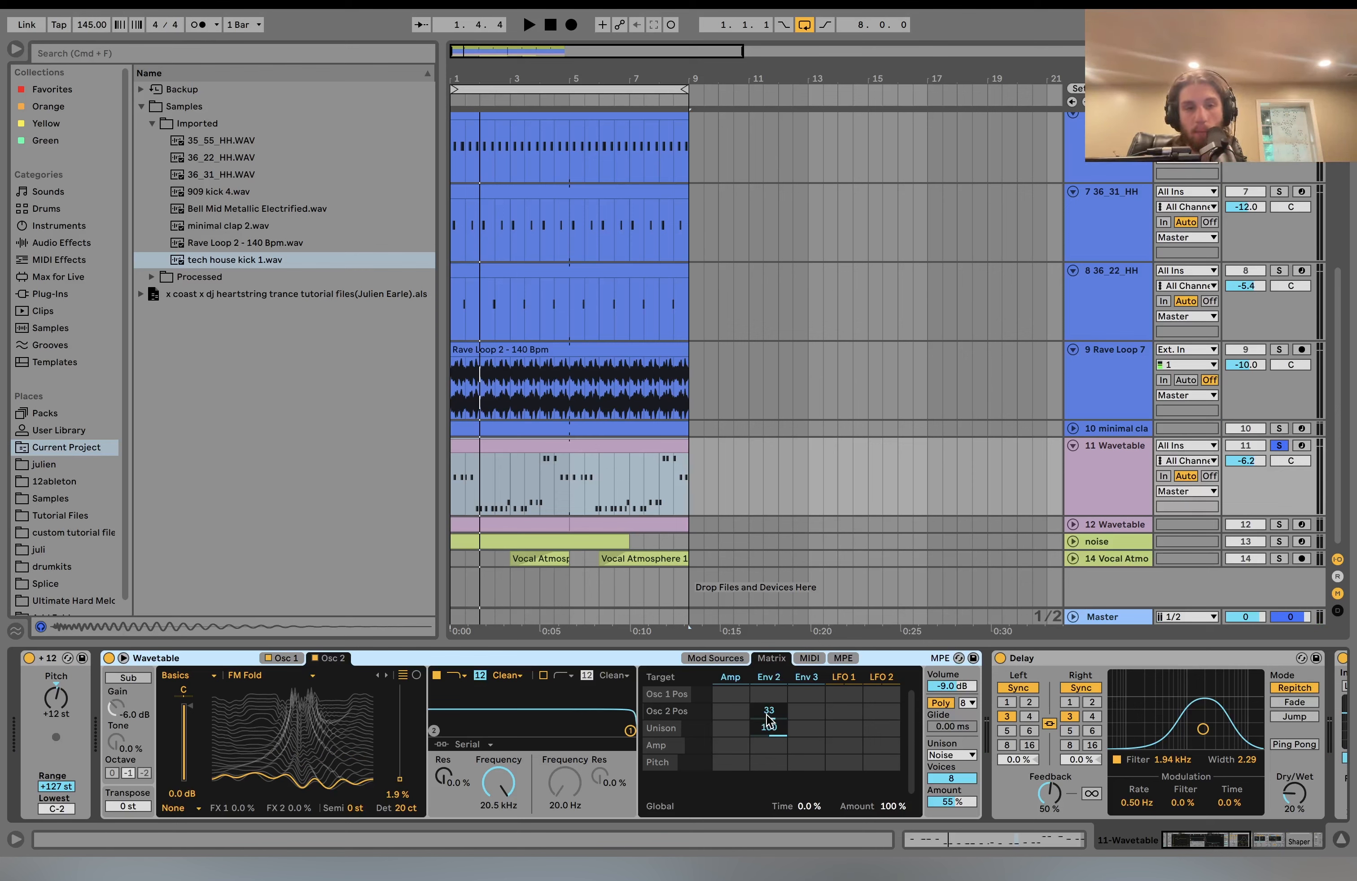
key(space)
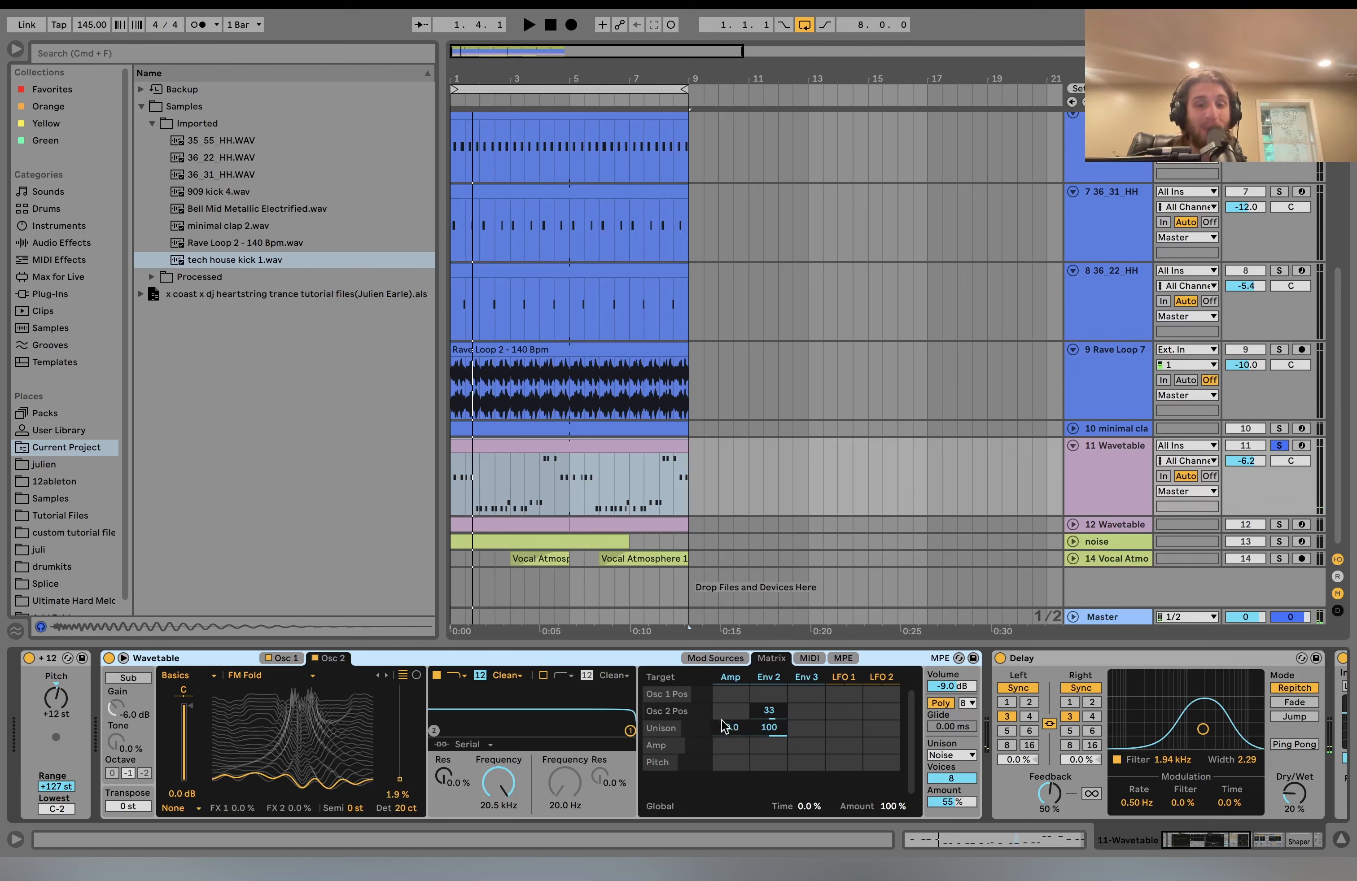
Compare the soloed melody with Wavetable's Env 2 modulation of Unison reset to 0 and restored to 100.
key(space)
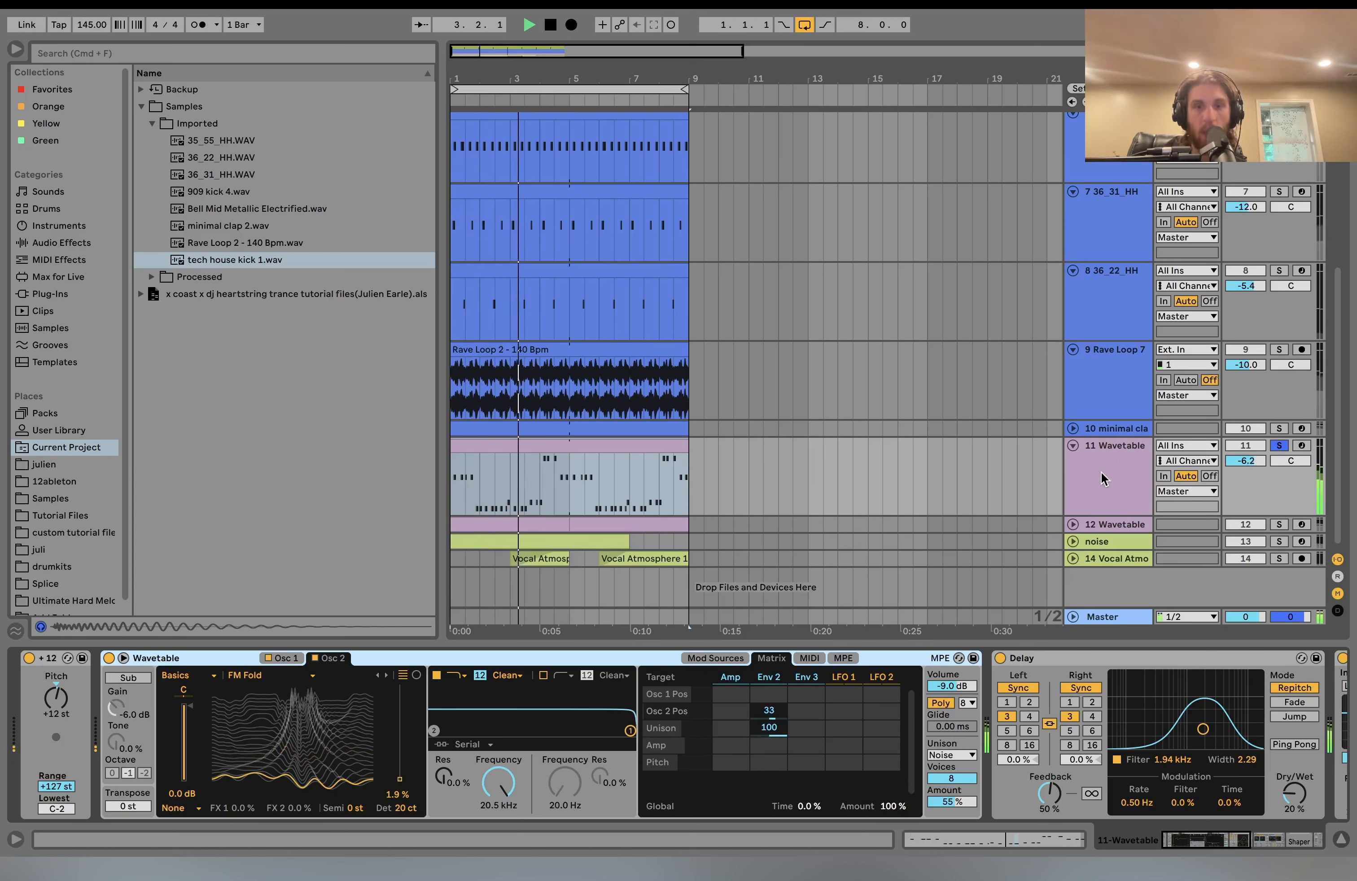
key(space)
double_click(766, 727)
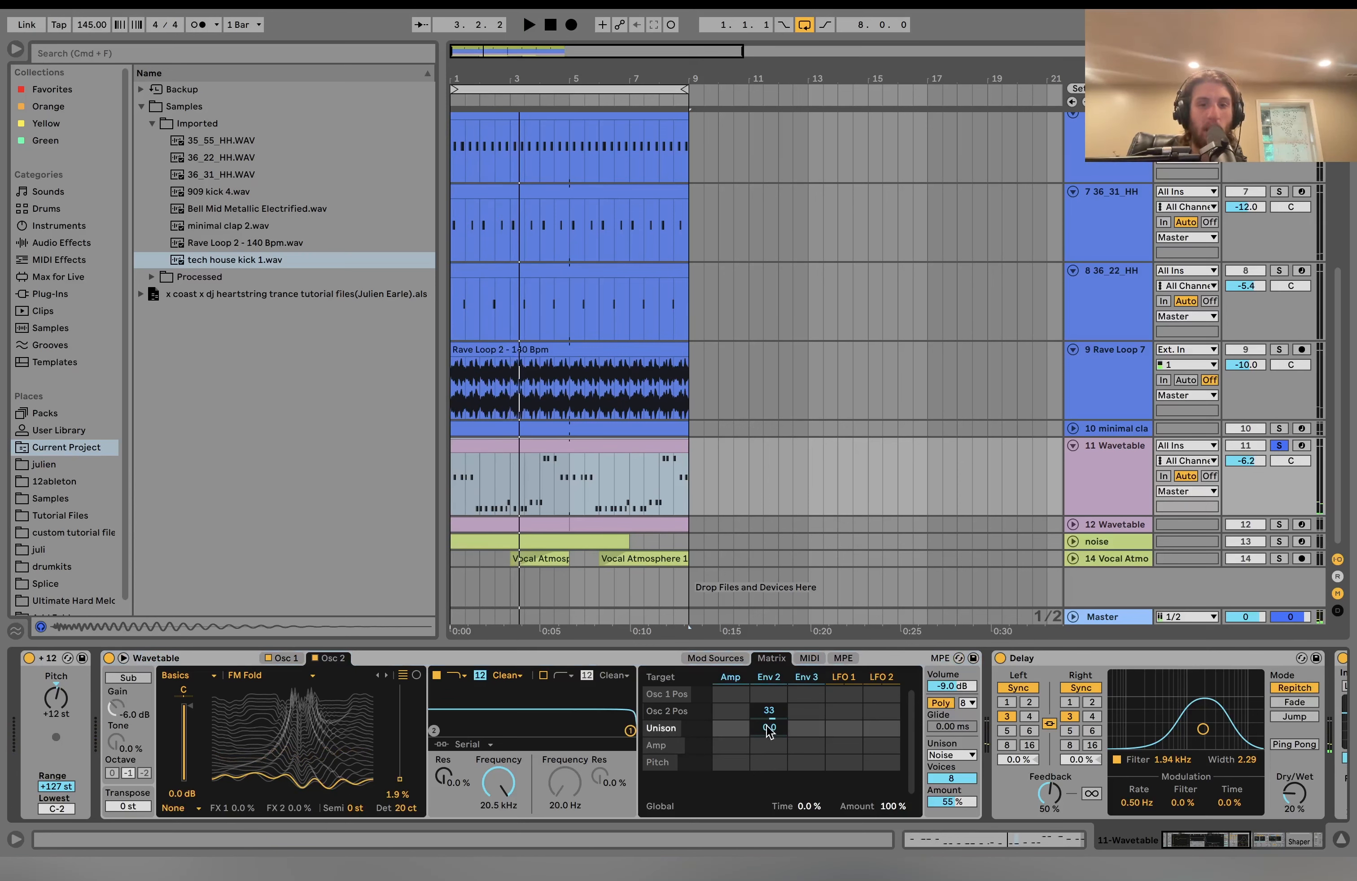
key(space)
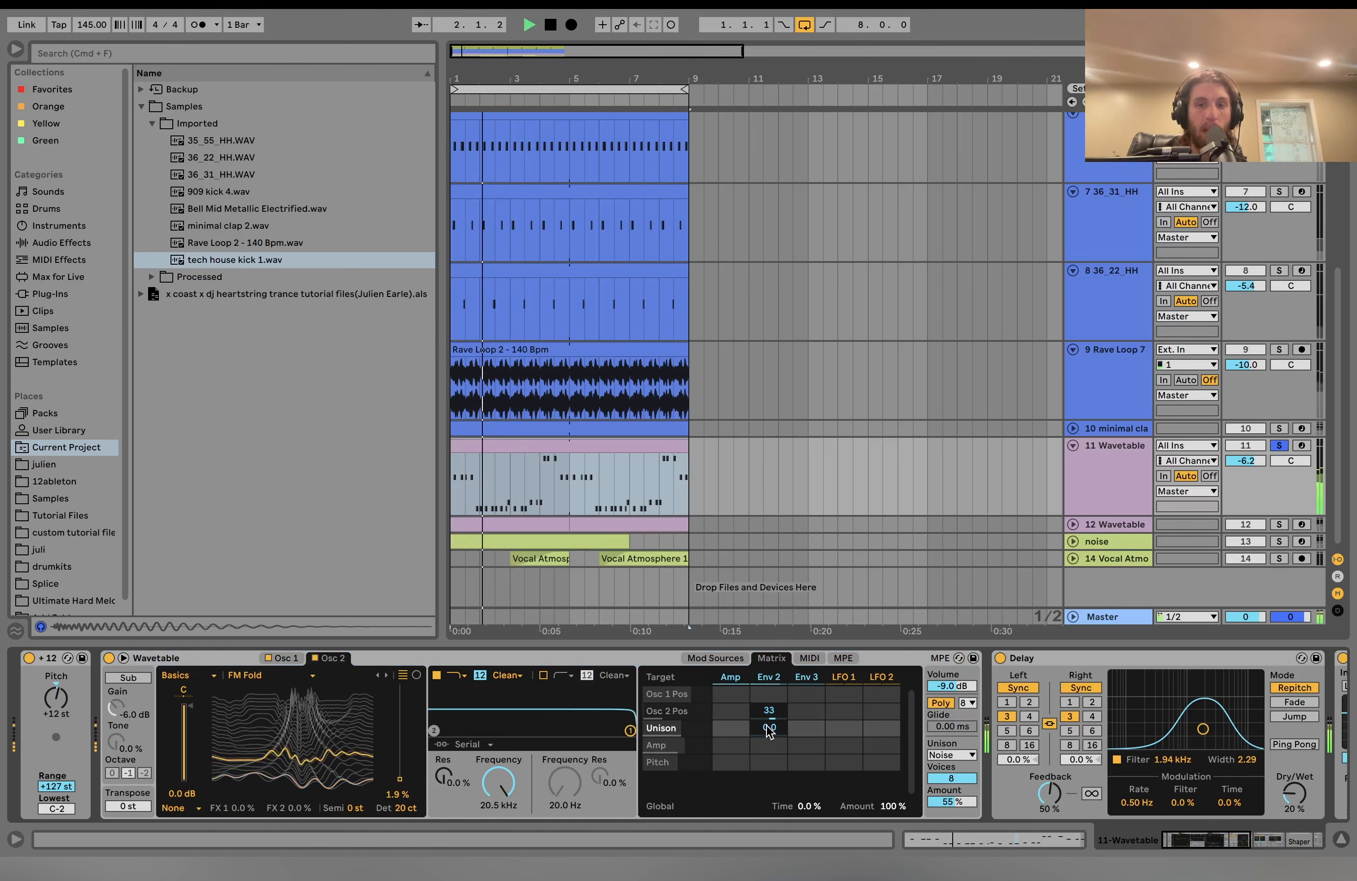
key(space)
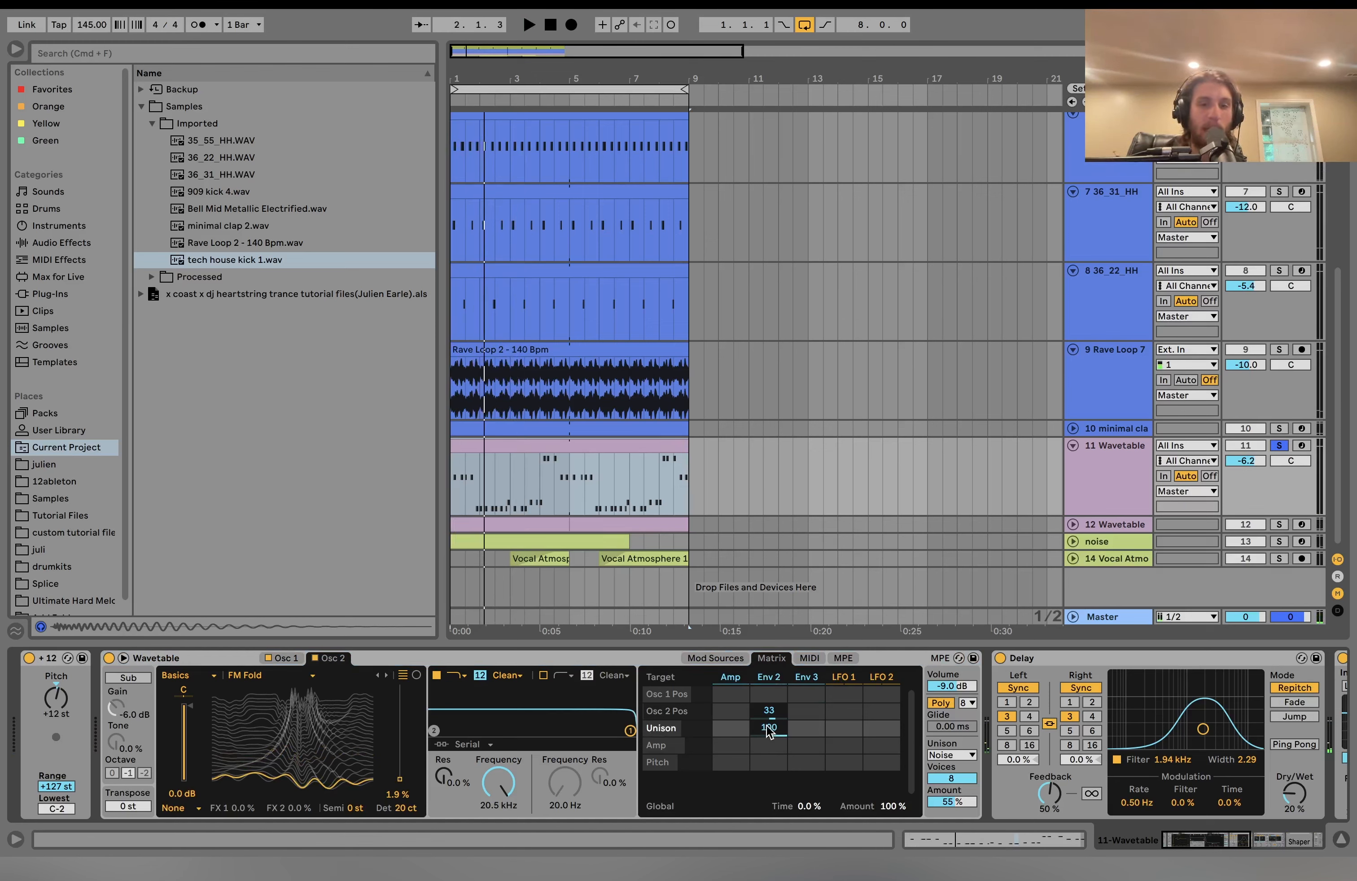
key(space)
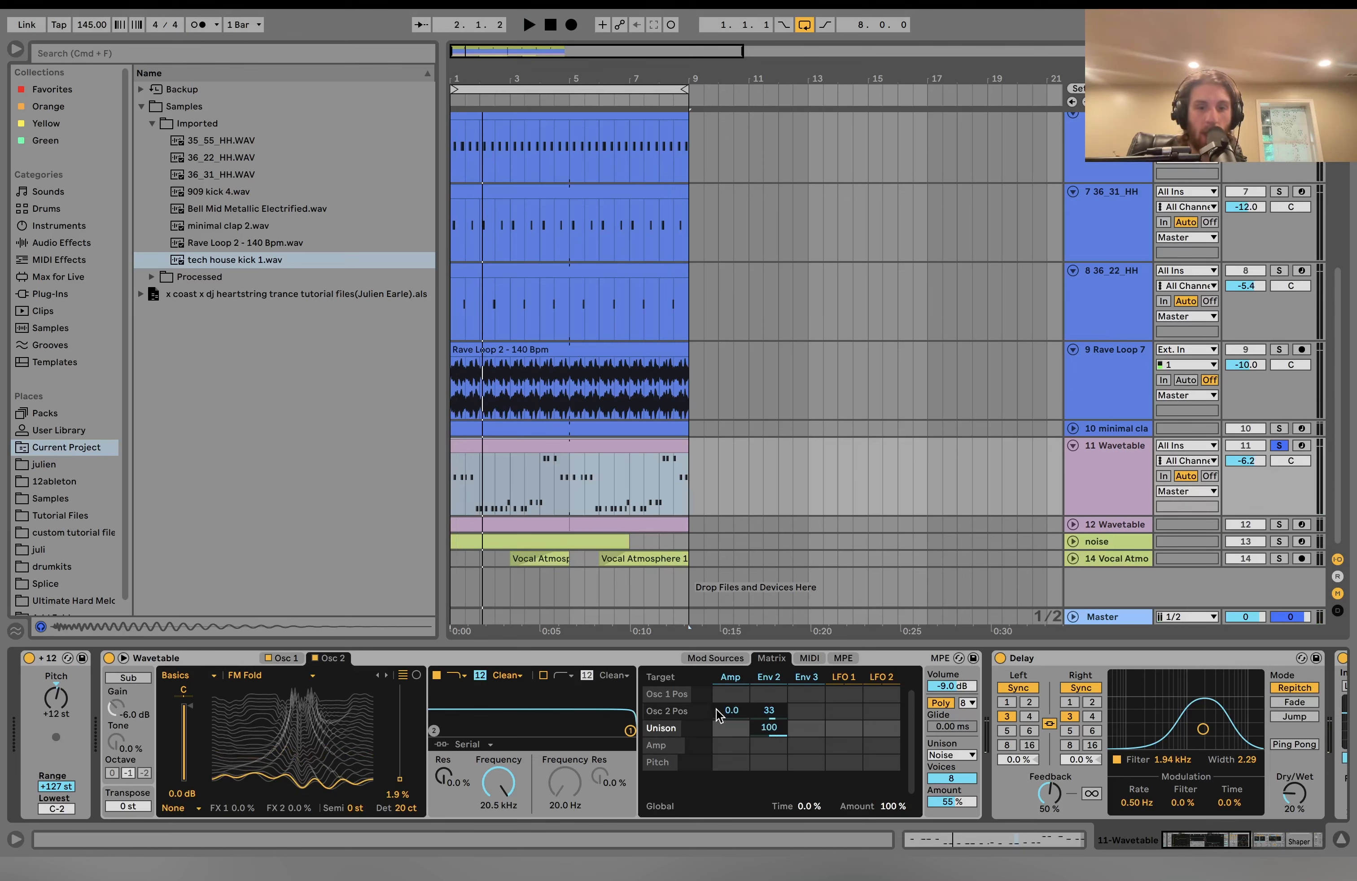
Examine the Delay, Reverb, Shaper and Utility devices after Wavetable on track 11 and play the soloed sound.
scroll(959, 812, right, 15)
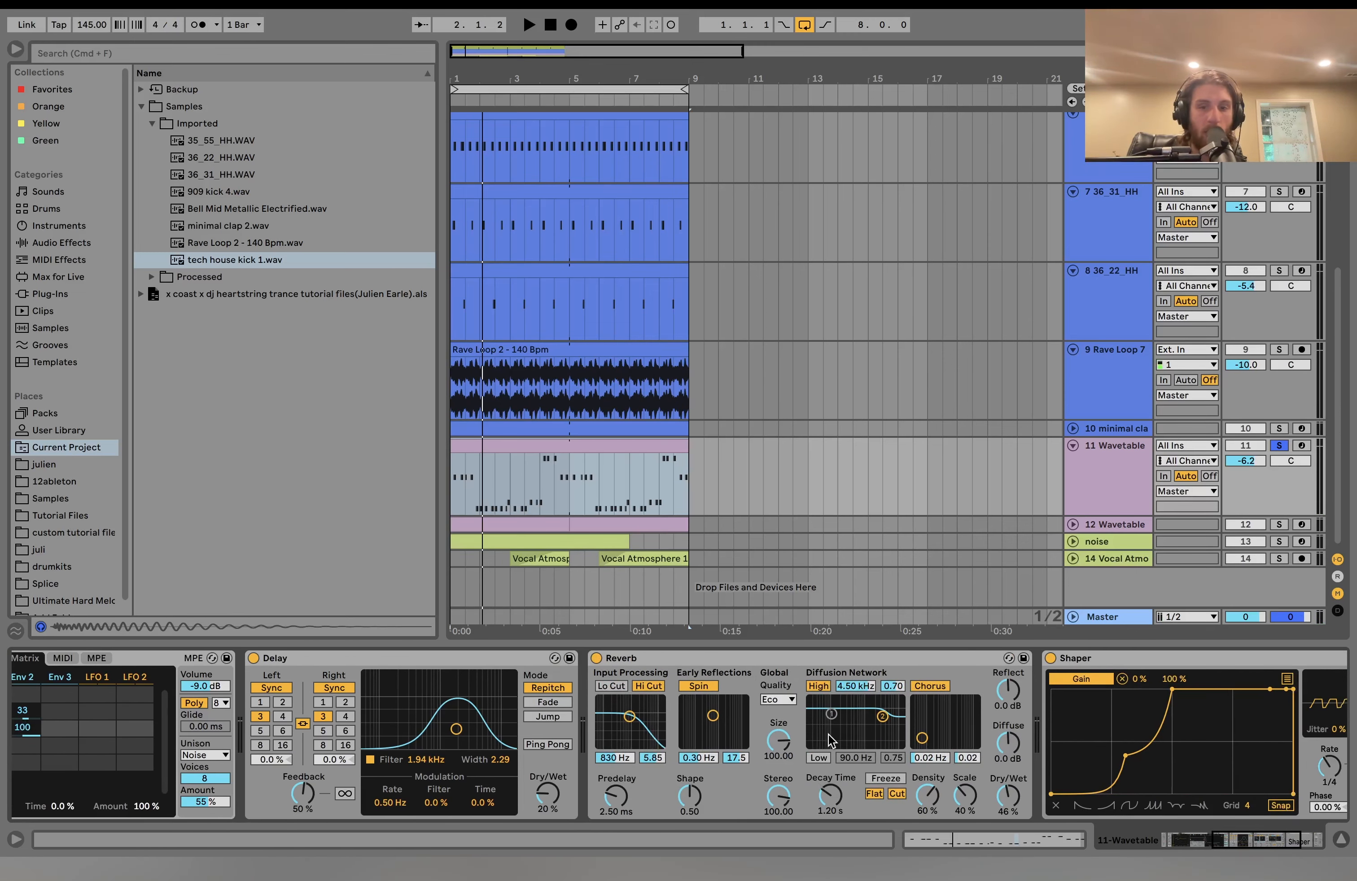
scroll(831, 740, right, 6)
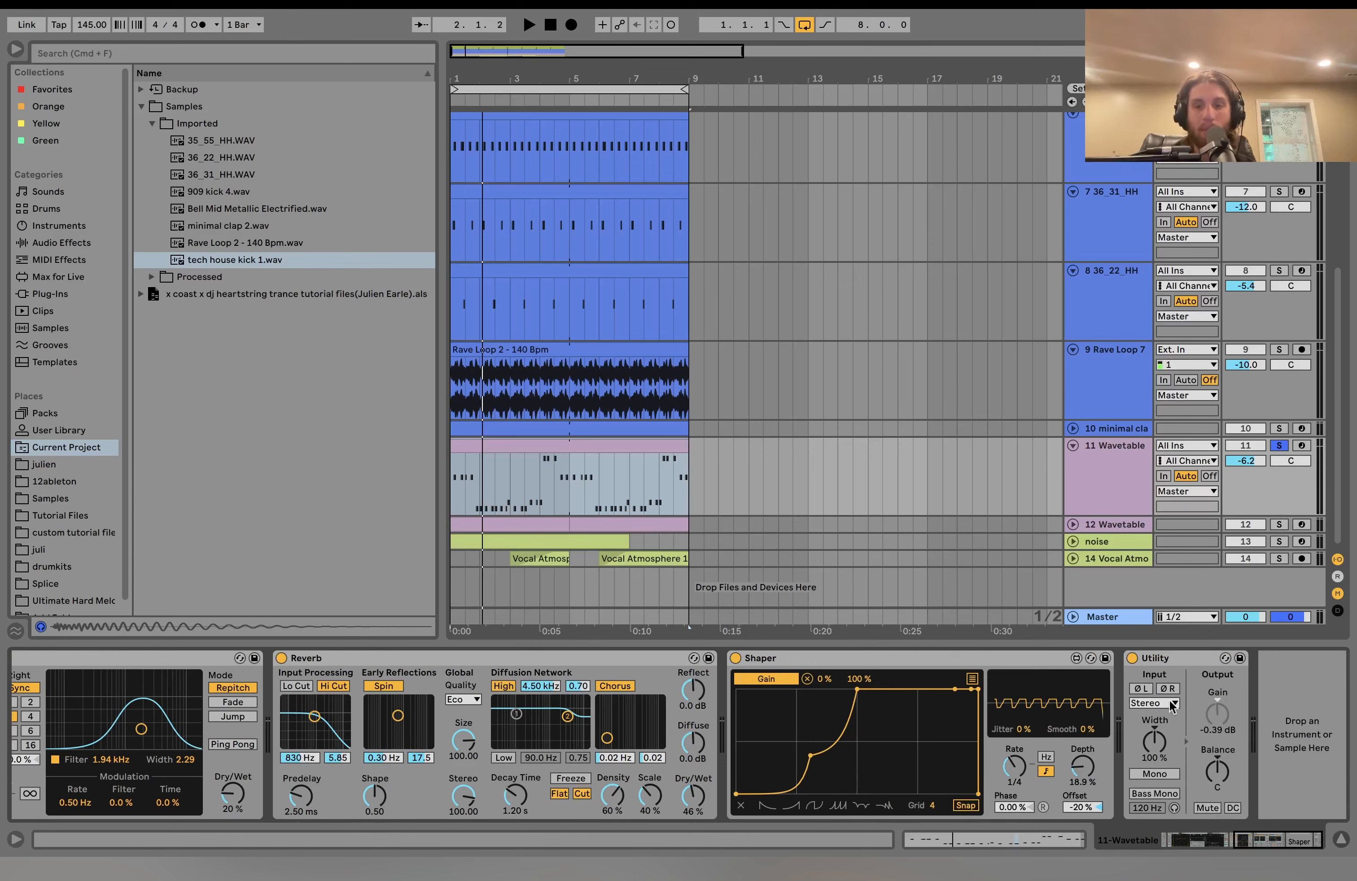
key(space)
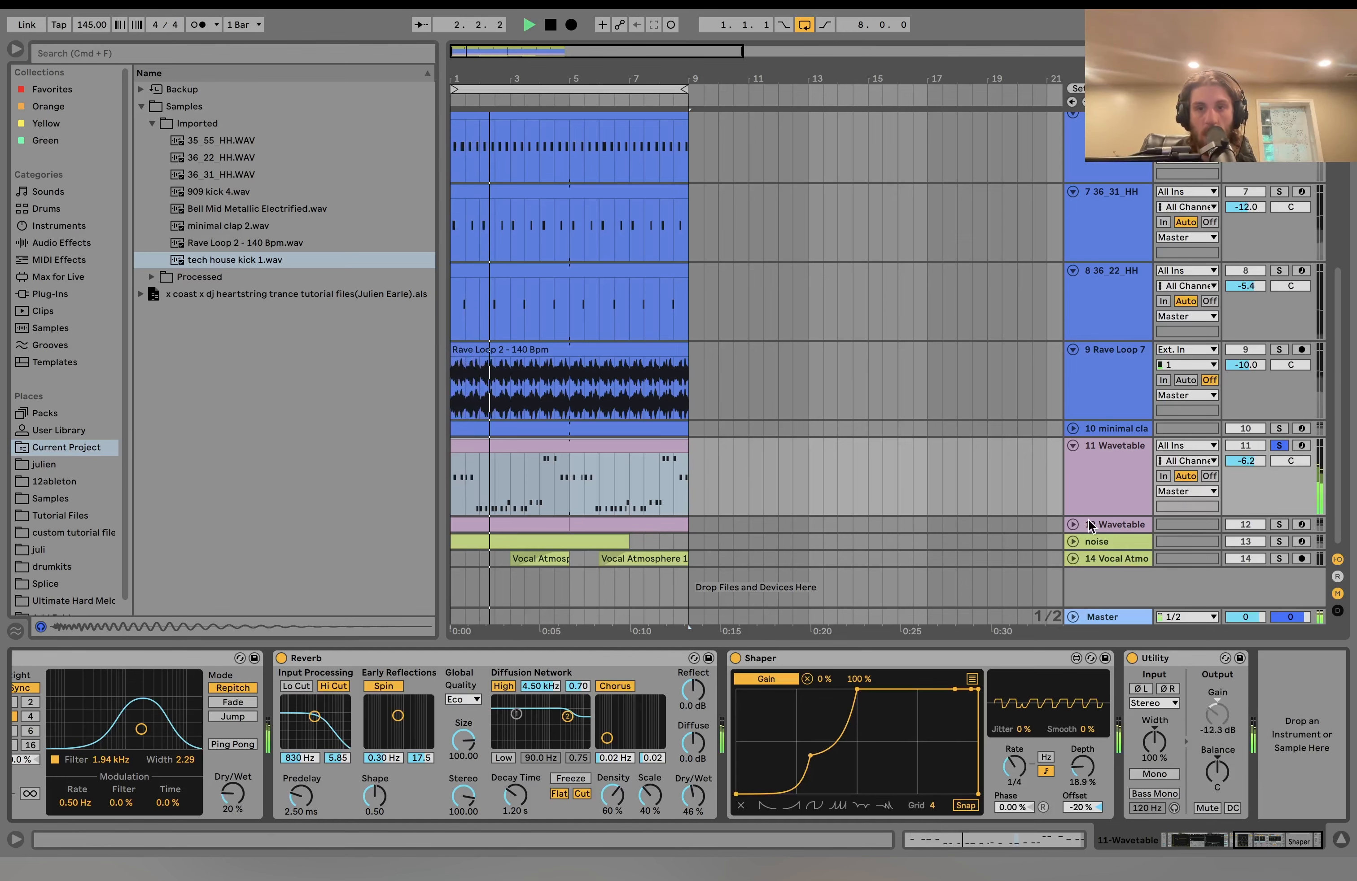
key(space)
Play the loop from the start with track 11 unsoloed to hear the melody within the full mix.
scroll(1087, 519, up, 8)
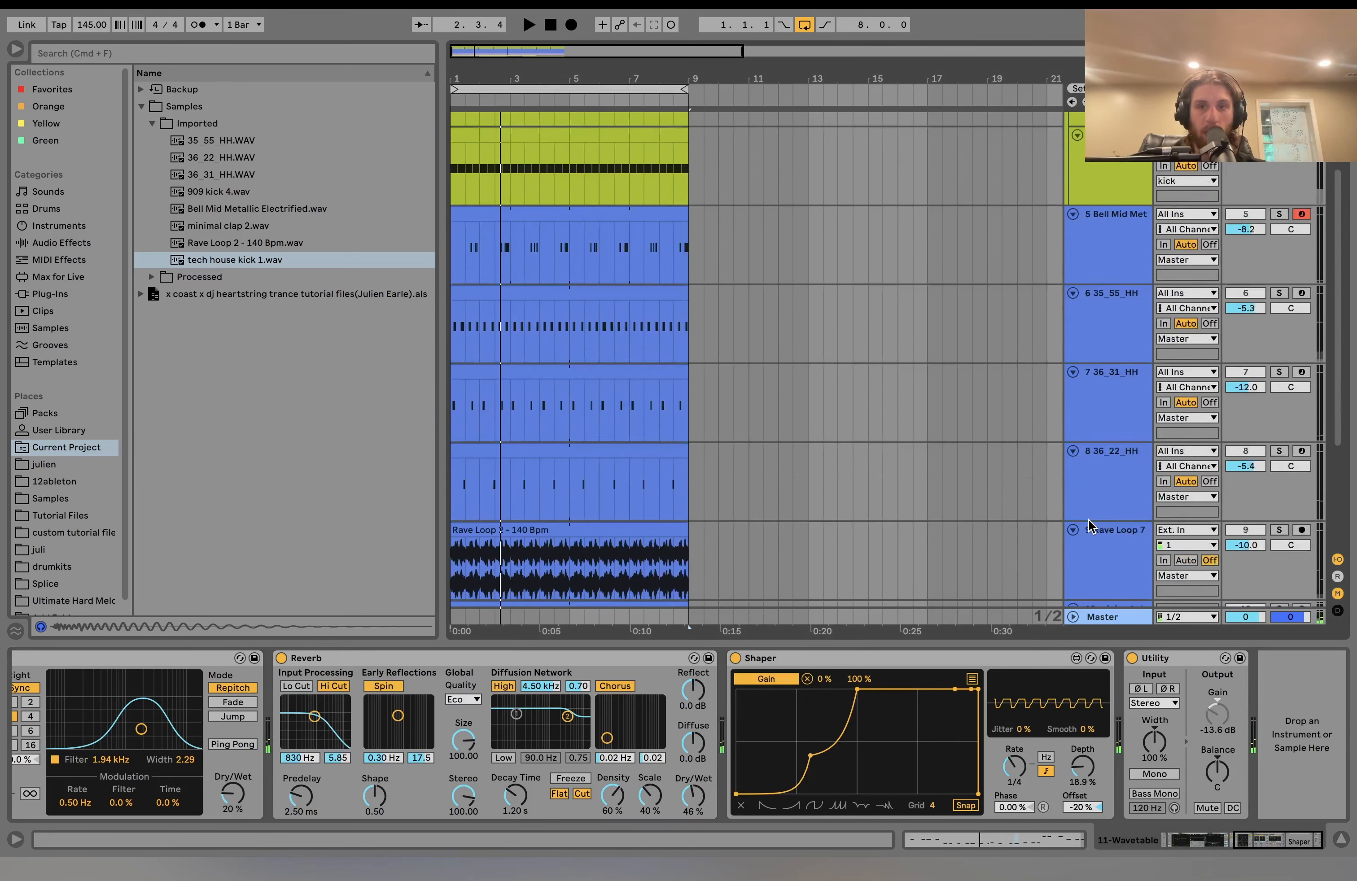
key(space)
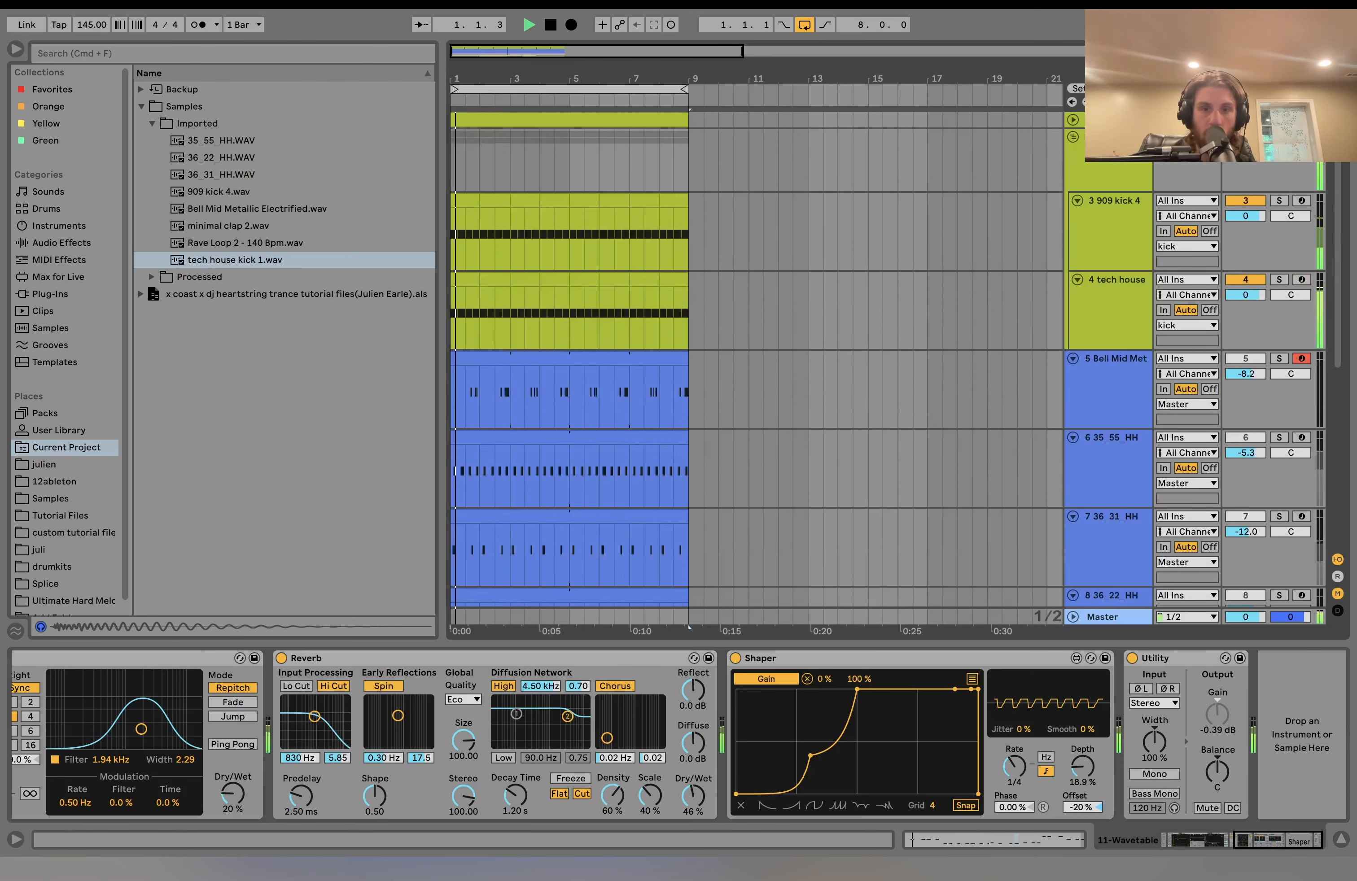
scroll(1157, 342, down, 8)
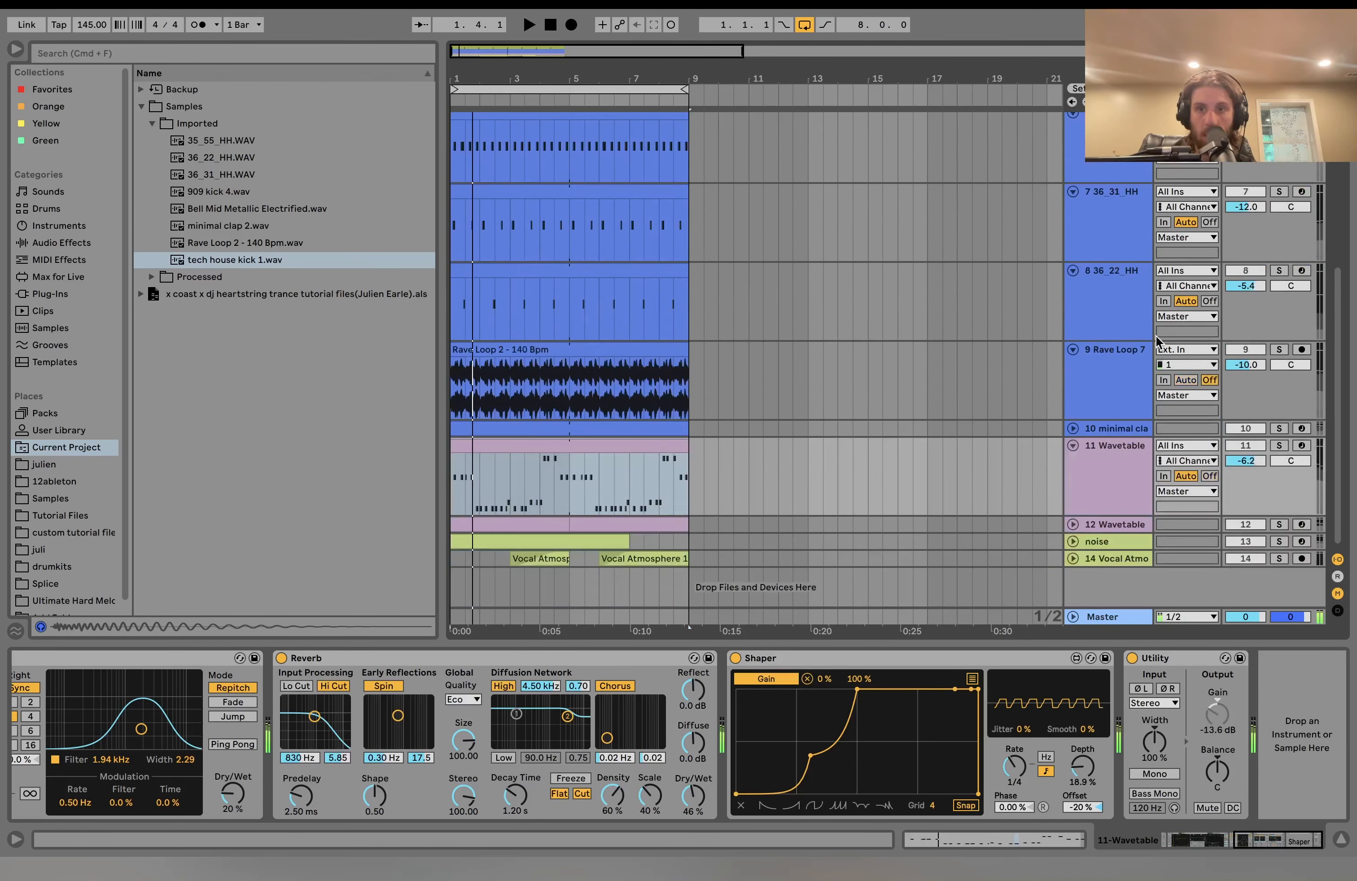
Solo track 11 again and raise the middle breakpoint of Shaper's gain curve during playback.
click(1279, 445)
key(space)
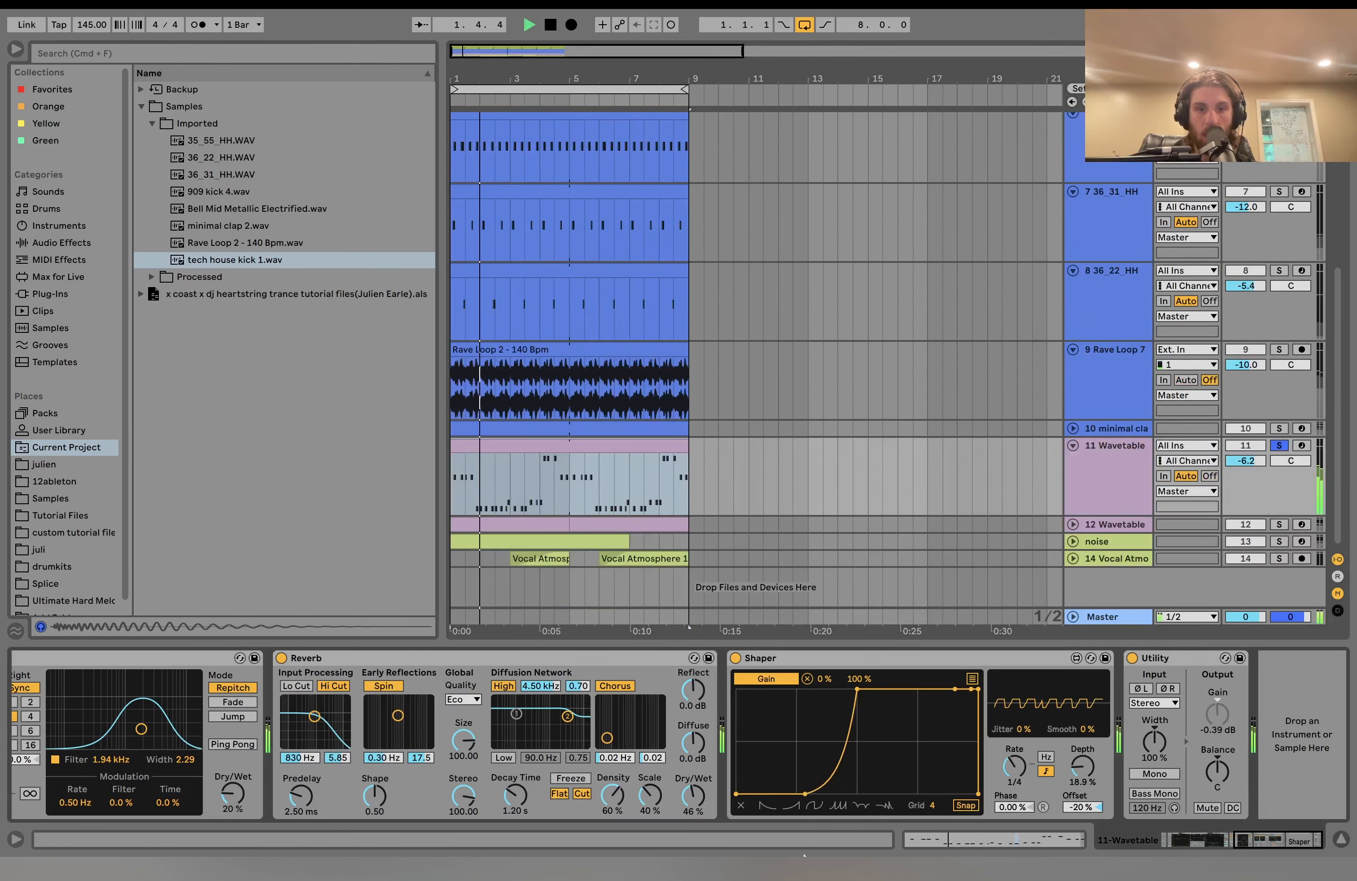
drag(805, 794, 823, 720)
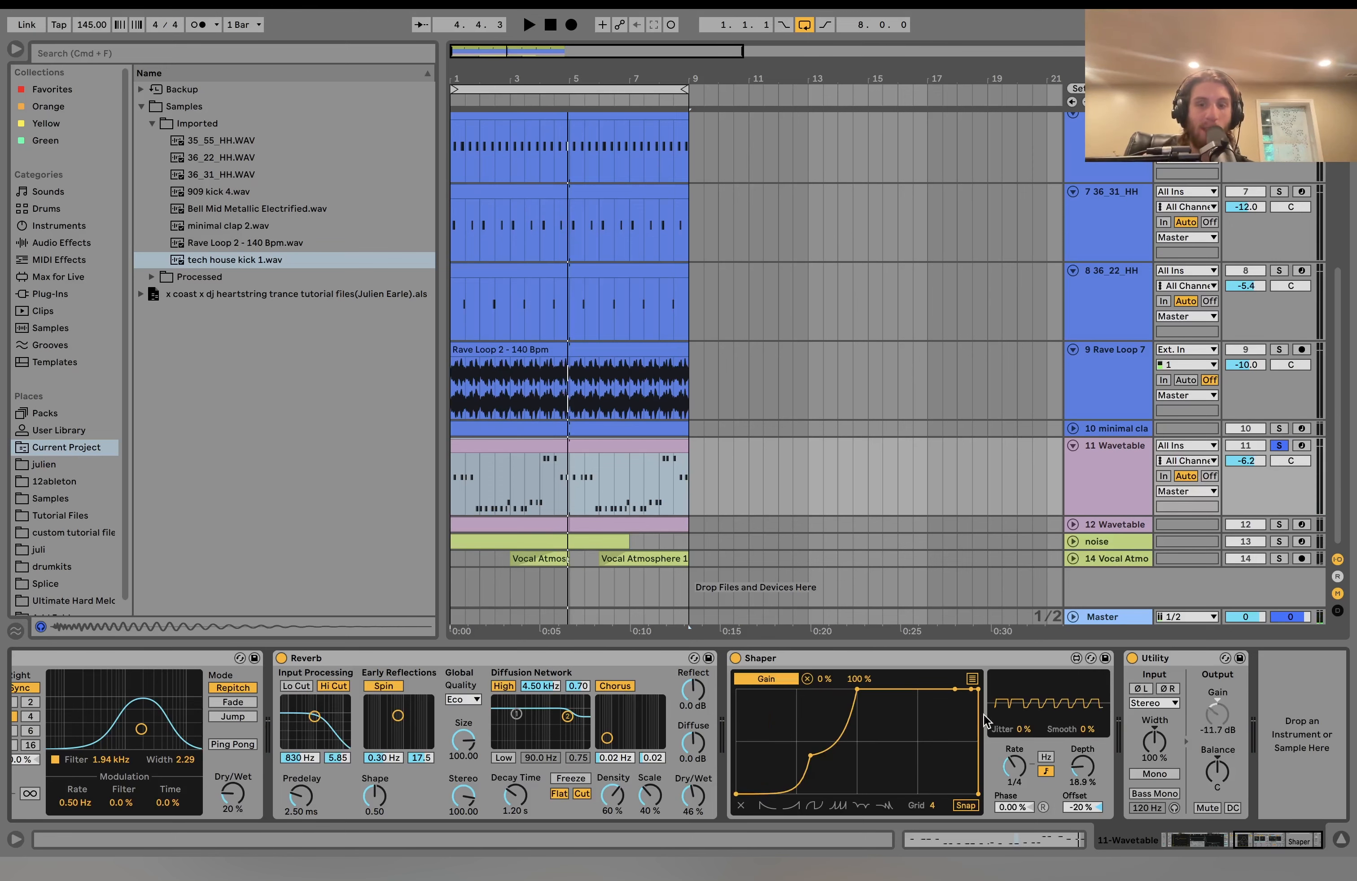
Solo track 12 Wavetable, play it from the start and open its first MIDI clip.
click(1280, 524)
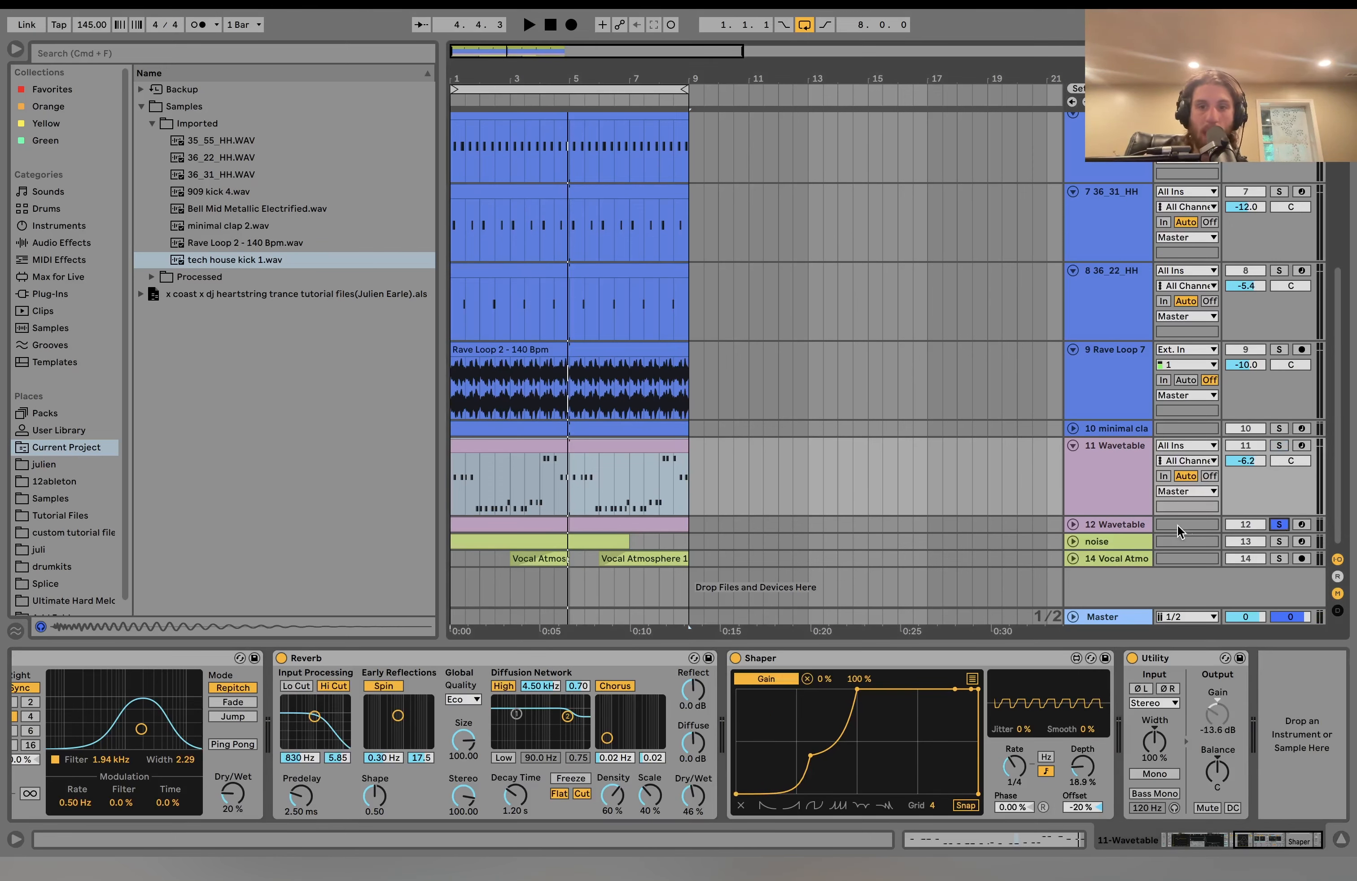
click(1135, 525)
key(space)
scroll(894, 509, down, 3)
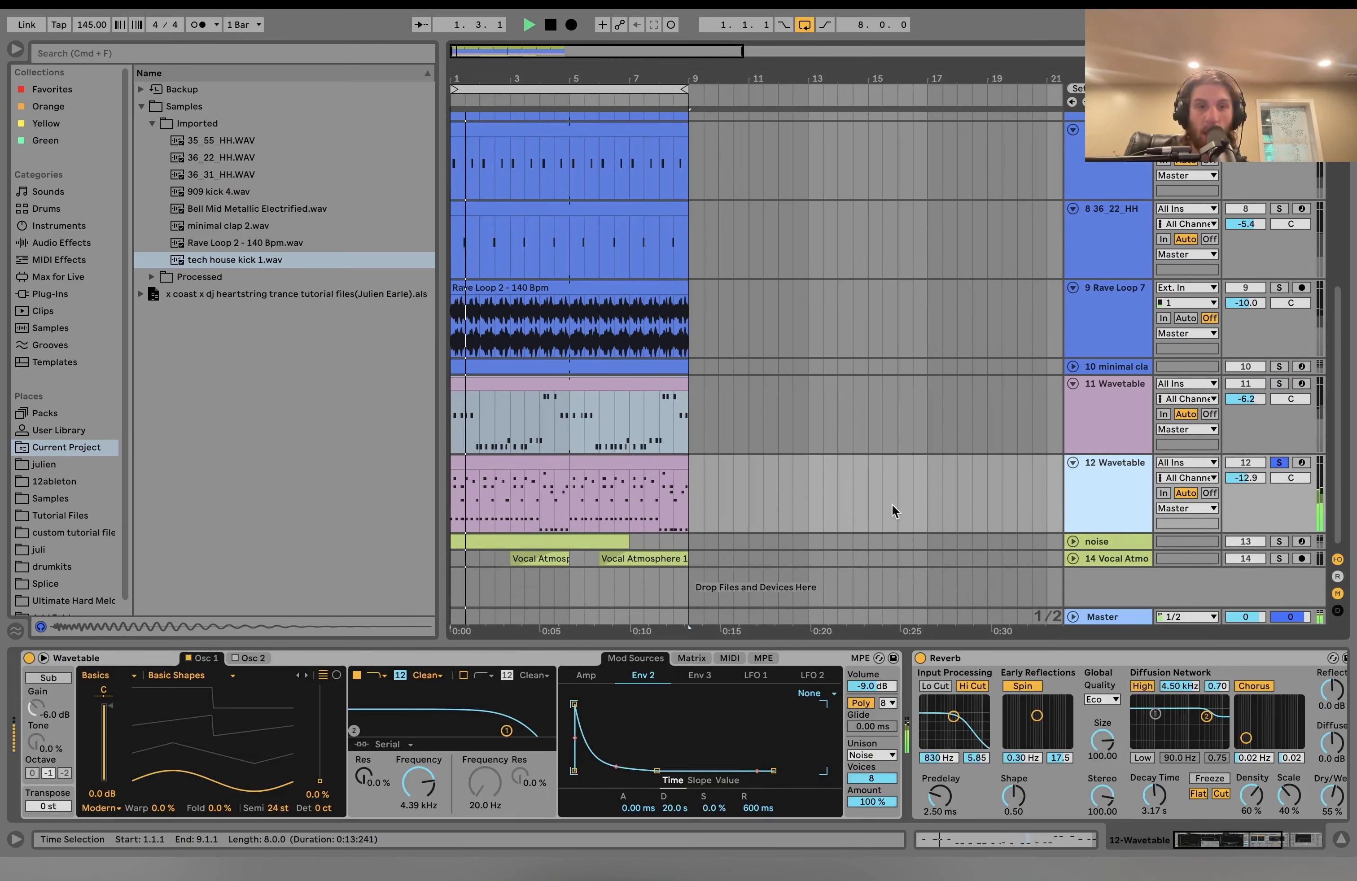
double_click(547, 464)
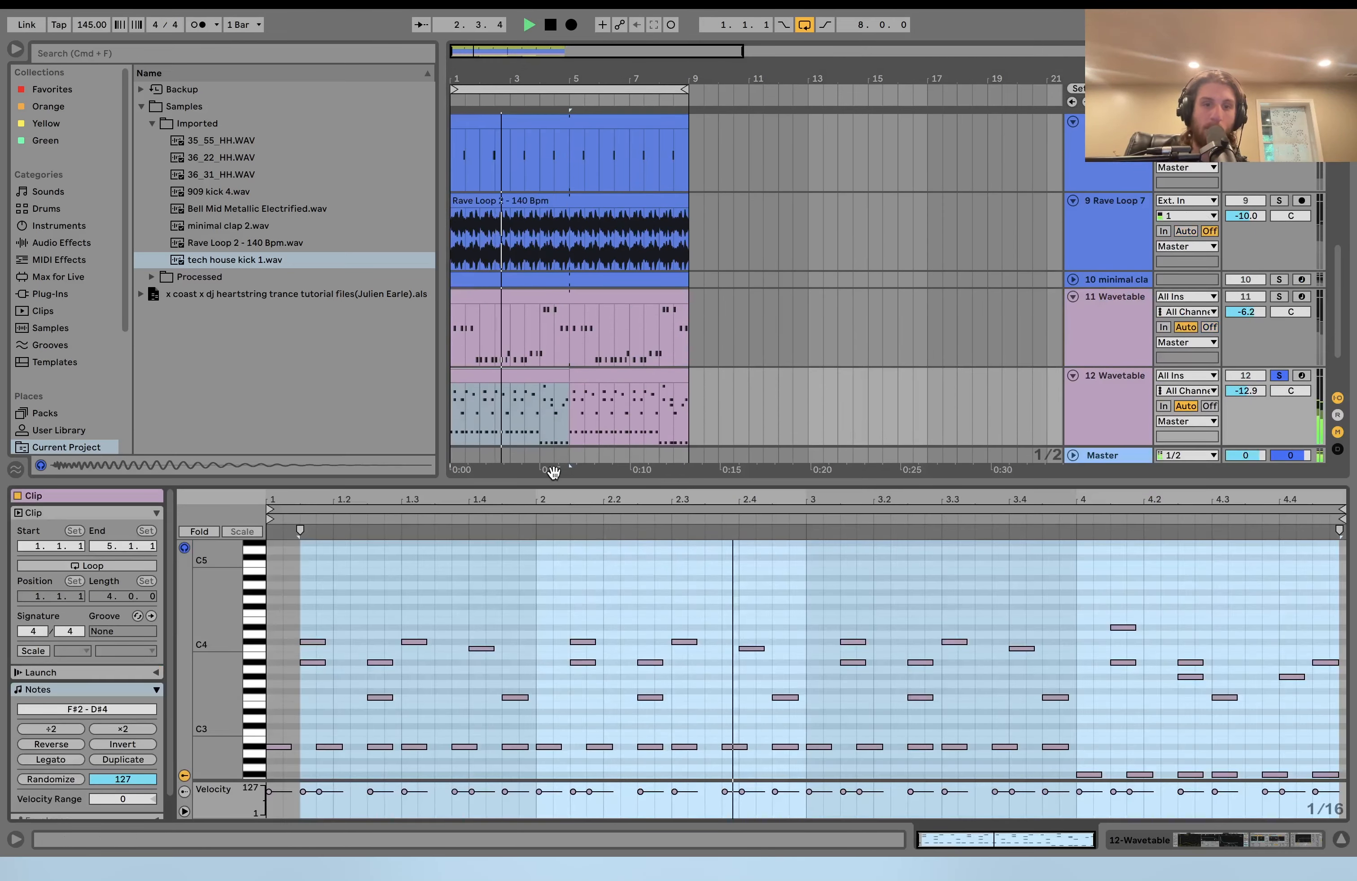
Show both track 12 clips together in the piano roll to compare their note patterns during playback.
drag(218, 618, 177, 618)
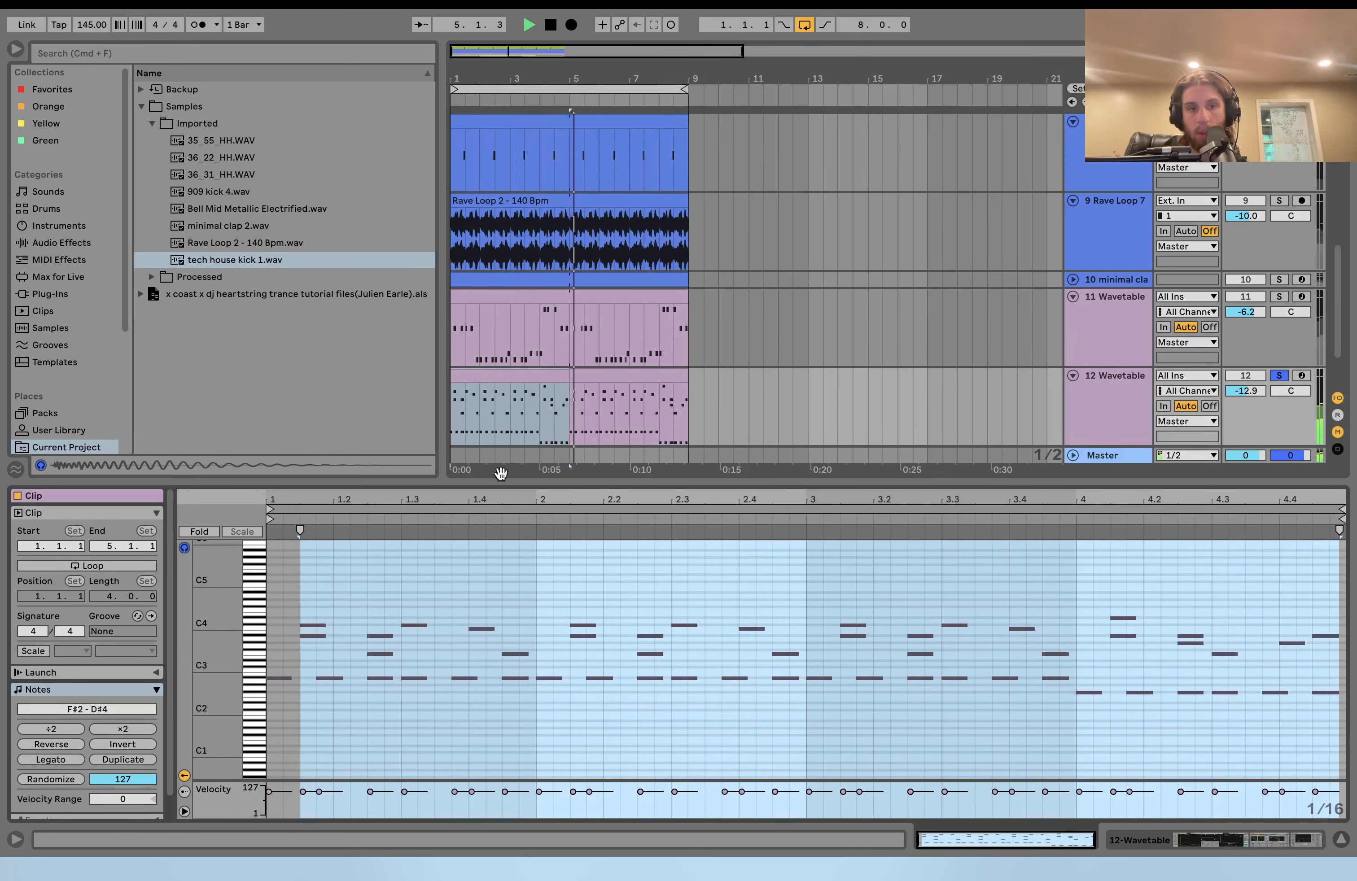
shift+click(622, 378)
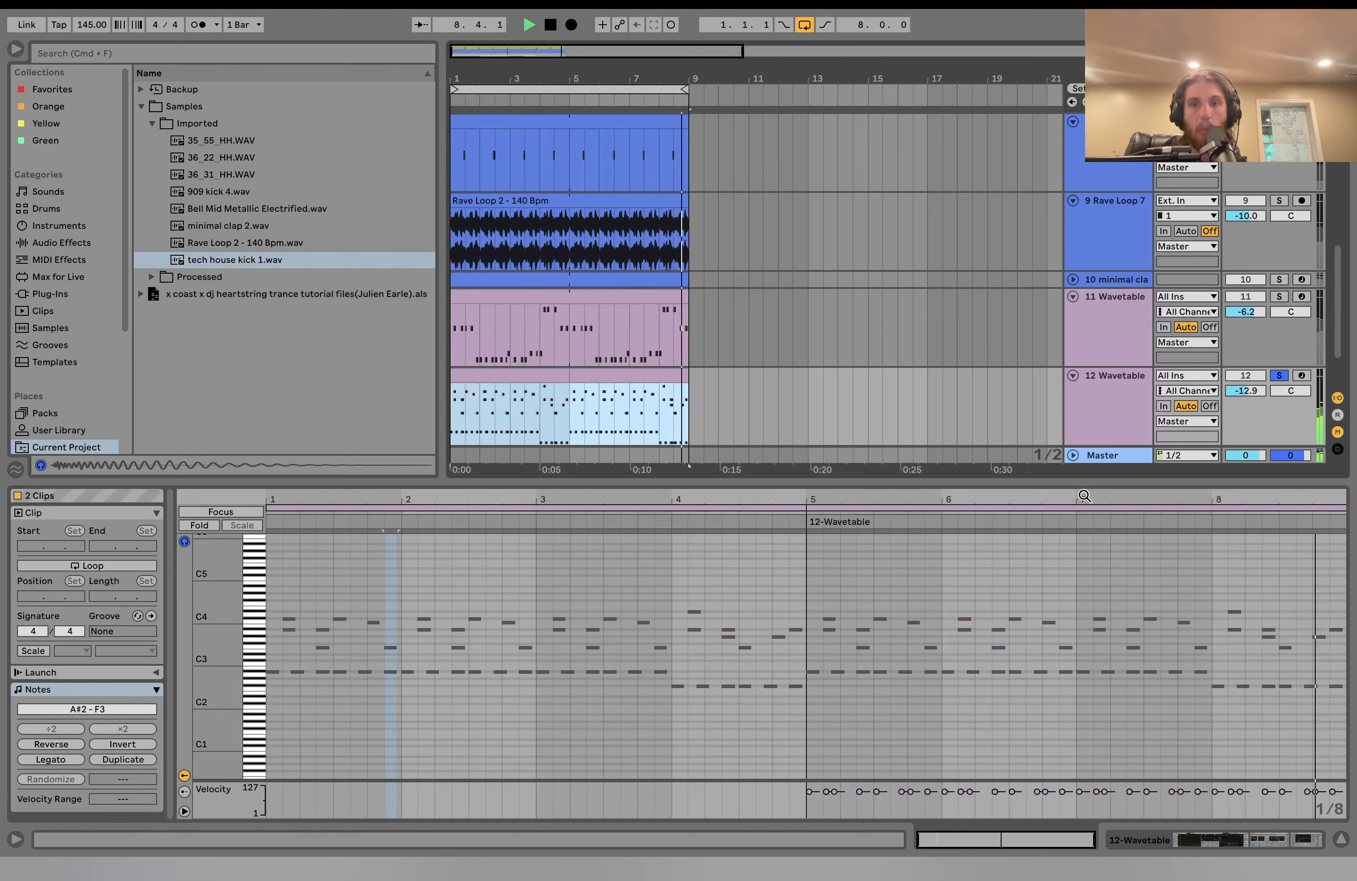
key(space)
click(460, 672)
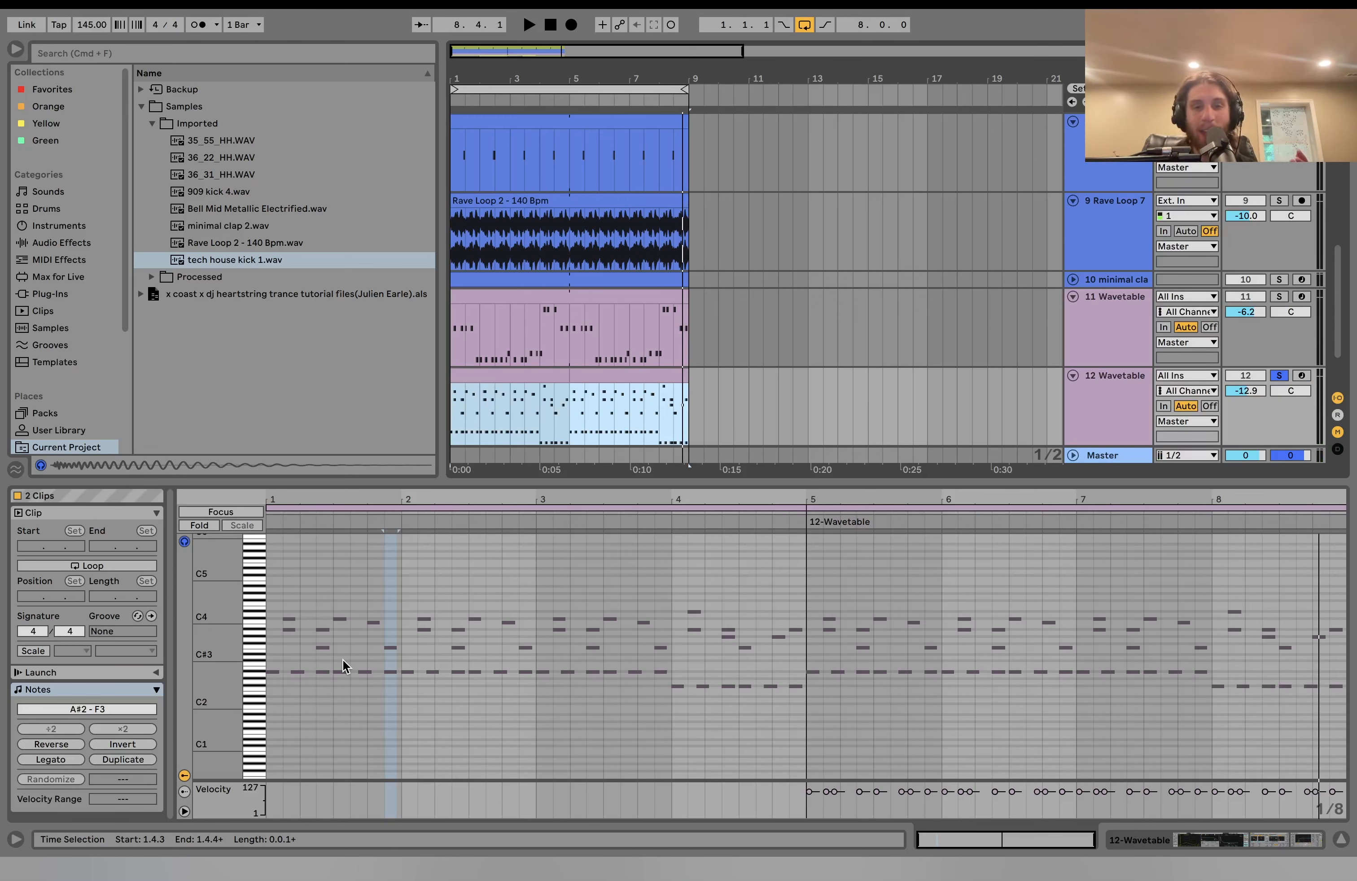
Return to track 12's first clip, highlight bar 1's upper notes from F3 to C#4 and play them.
click(507, 377)
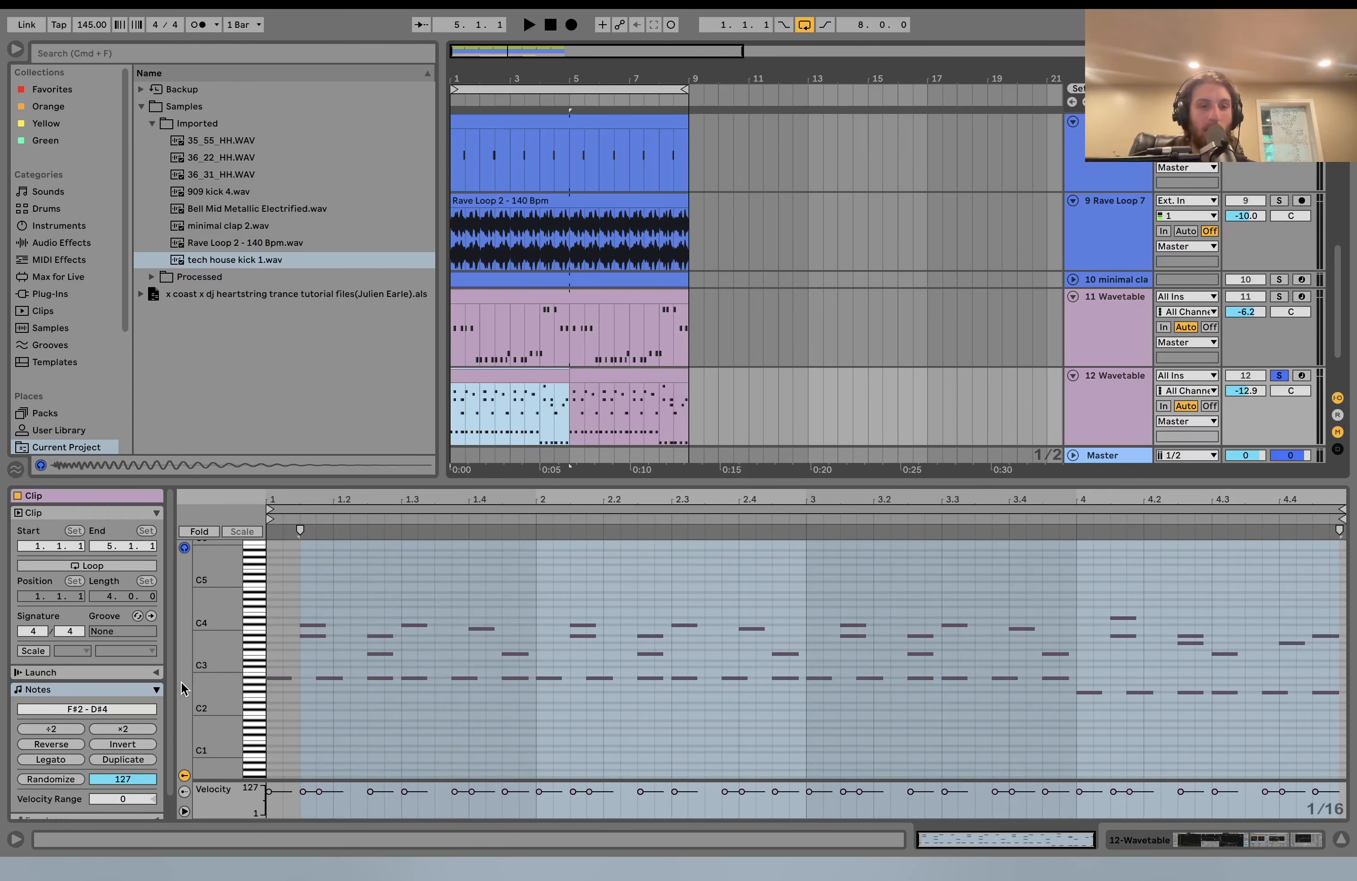
drag(208, 677, 246, 676)
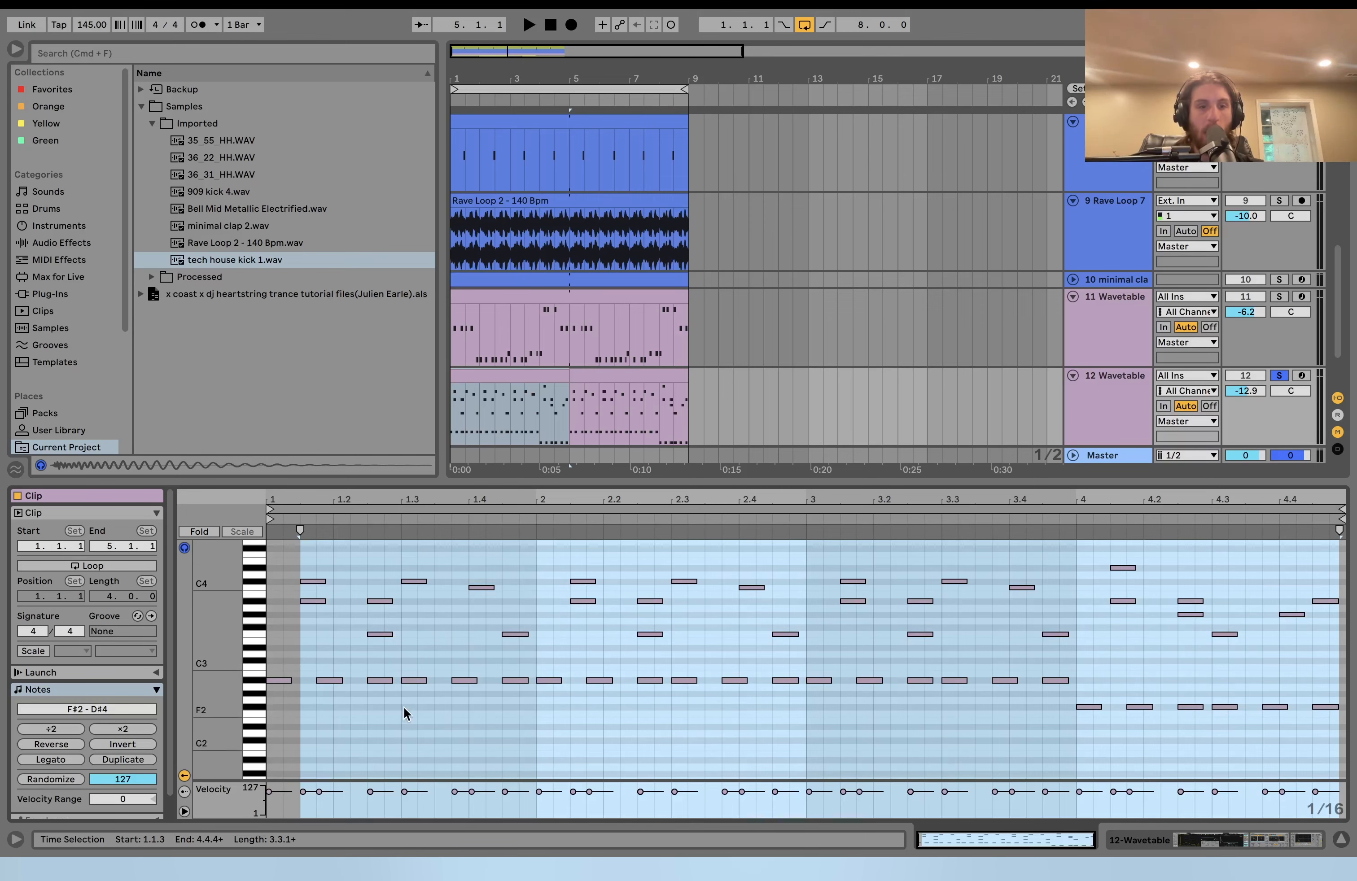
drag(300, 664, 504, 507)
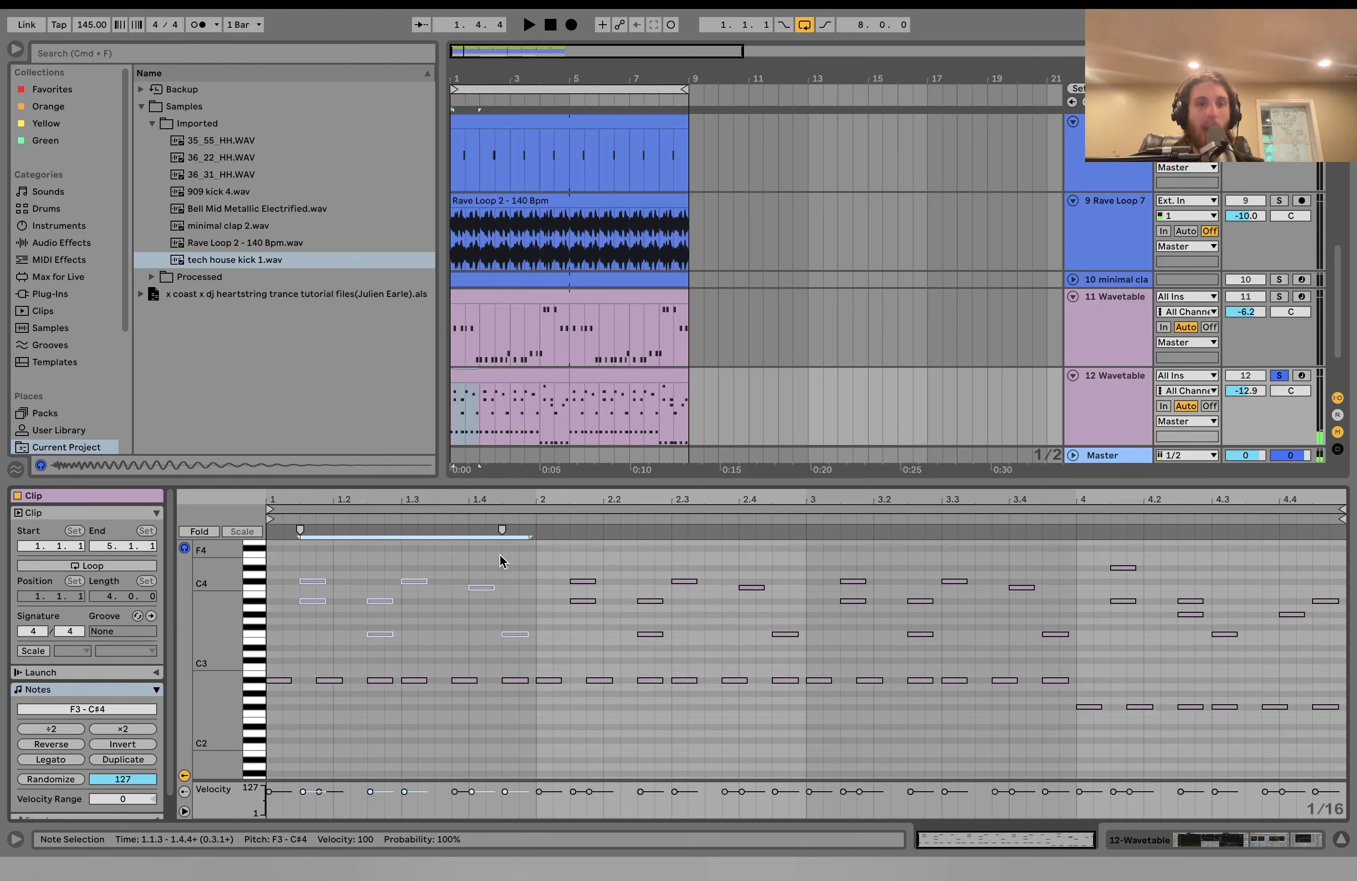
key(space)
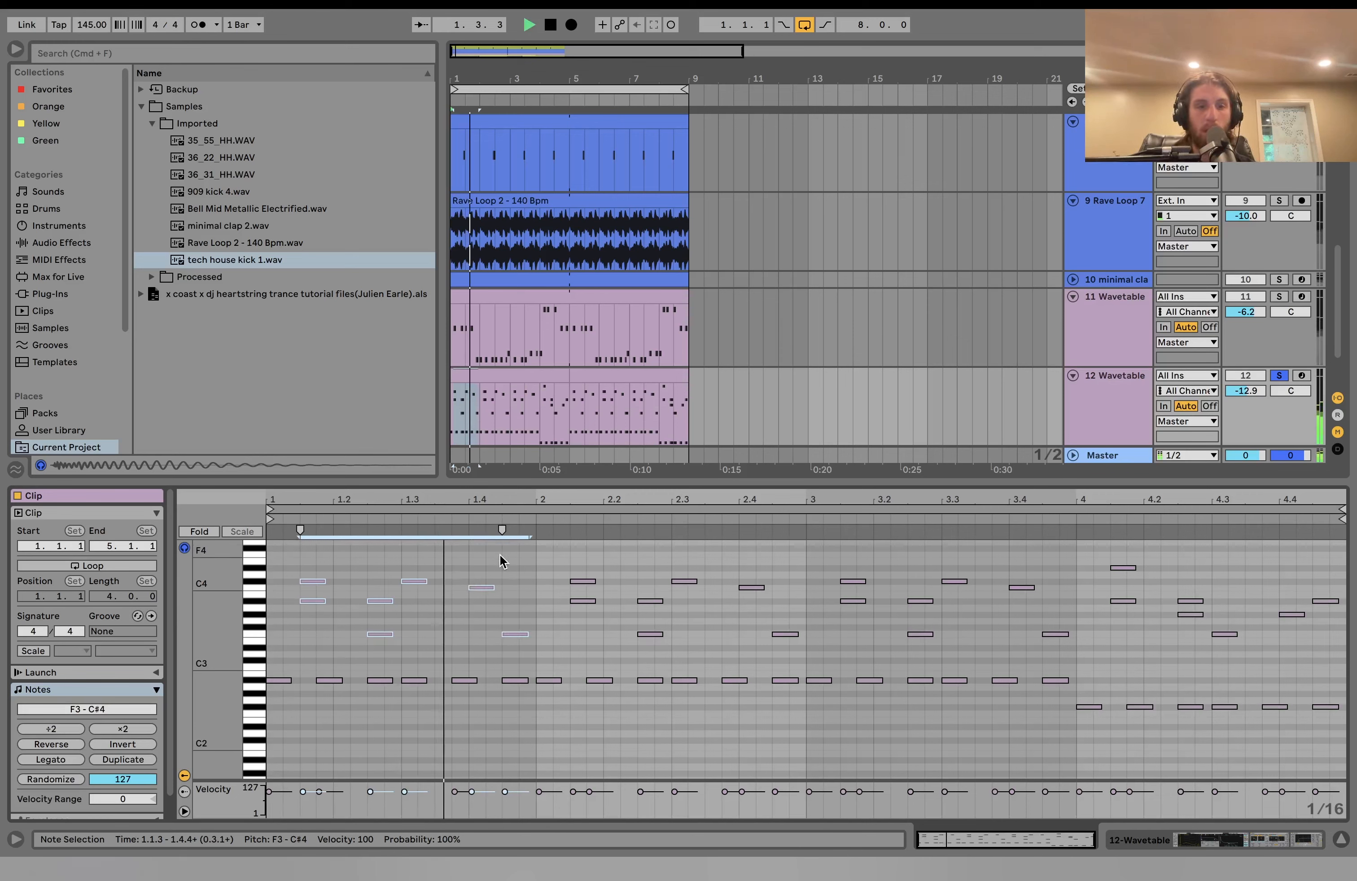
drag(526, 666, 201, 535)
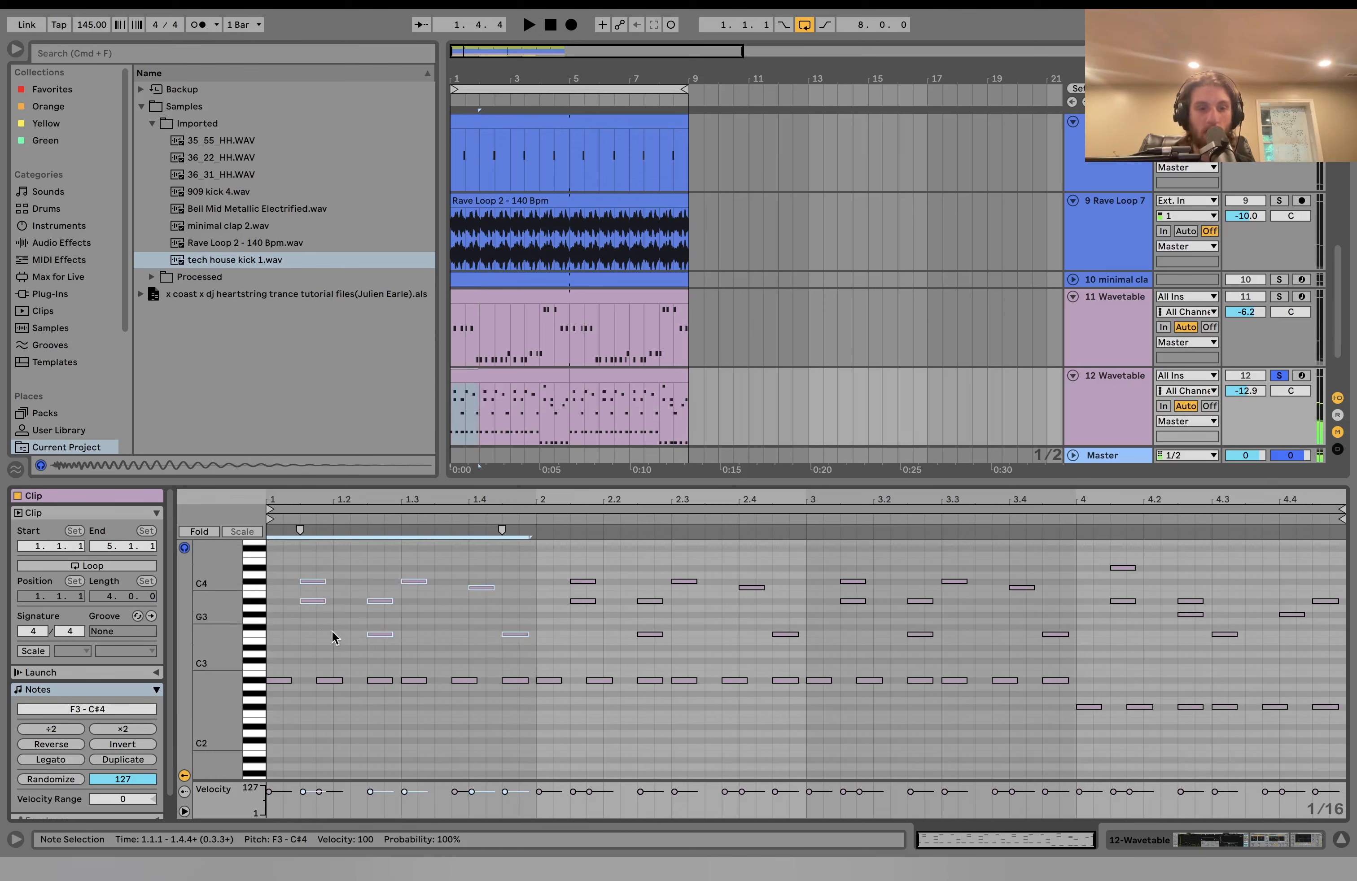
Highlight the six A#2 notes in bar 1 and replay the soloed clip from the start.
drag(285, 674, 531, 700)
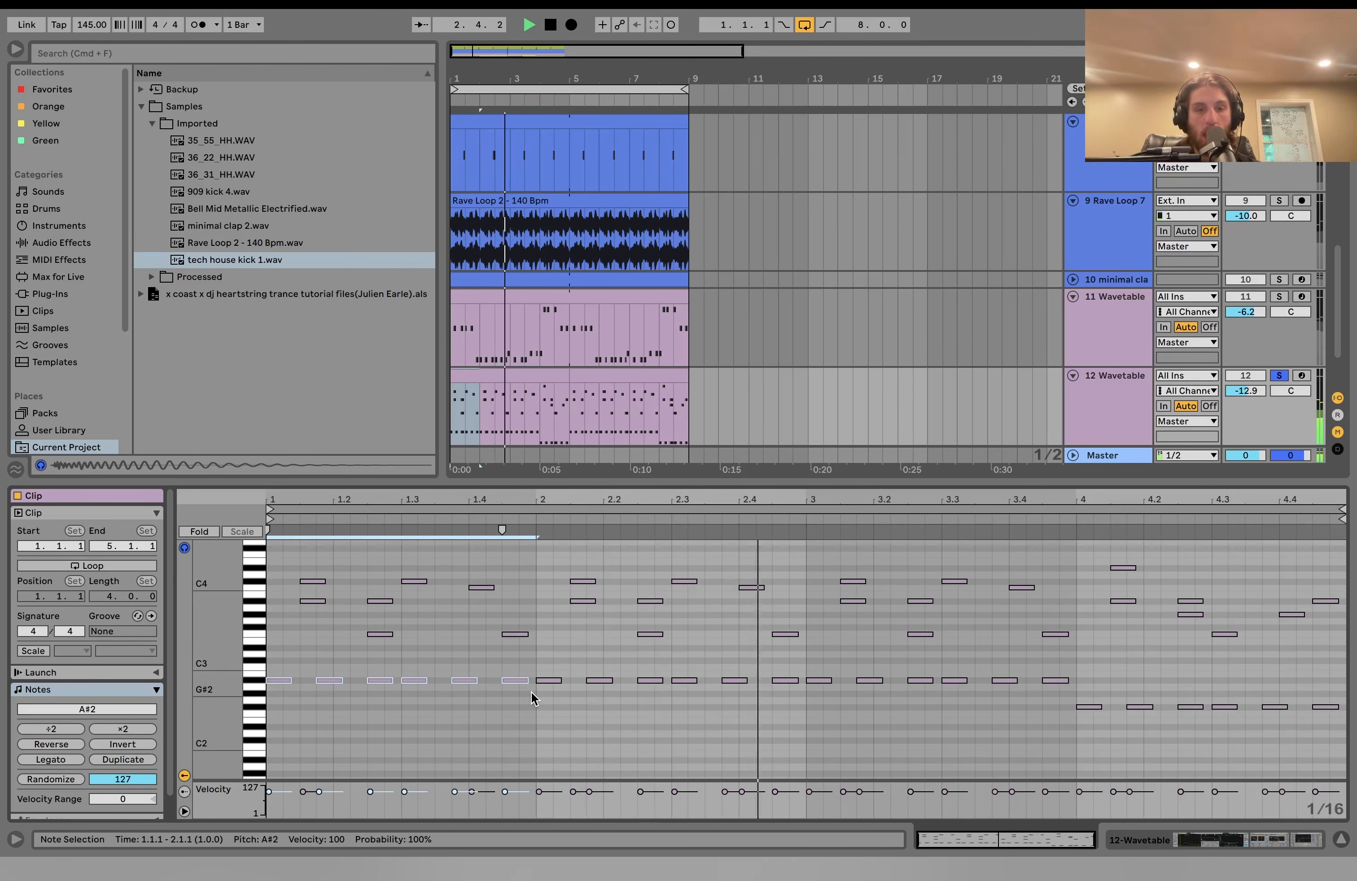
key(space)
key(space)
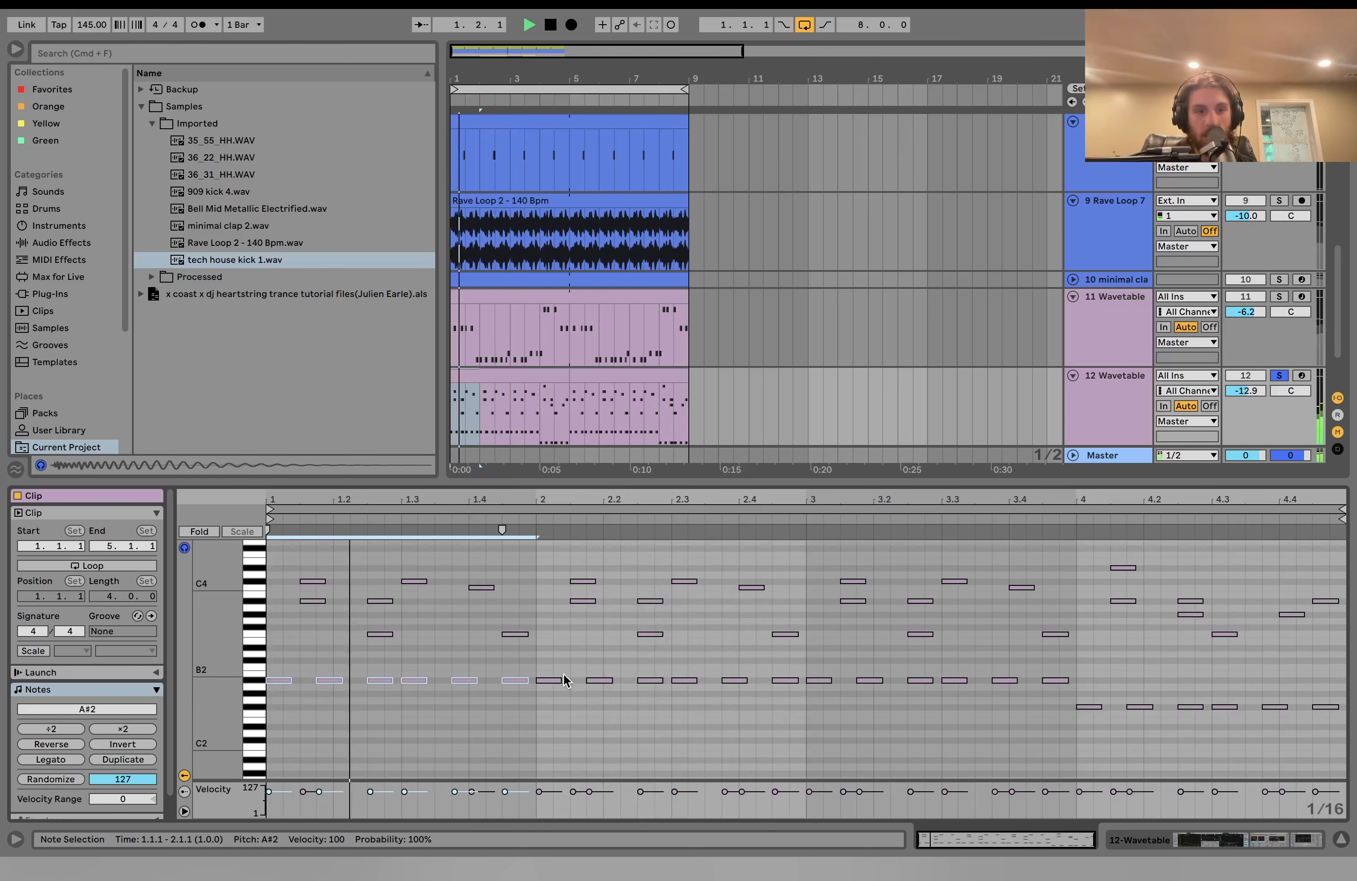
key(space)
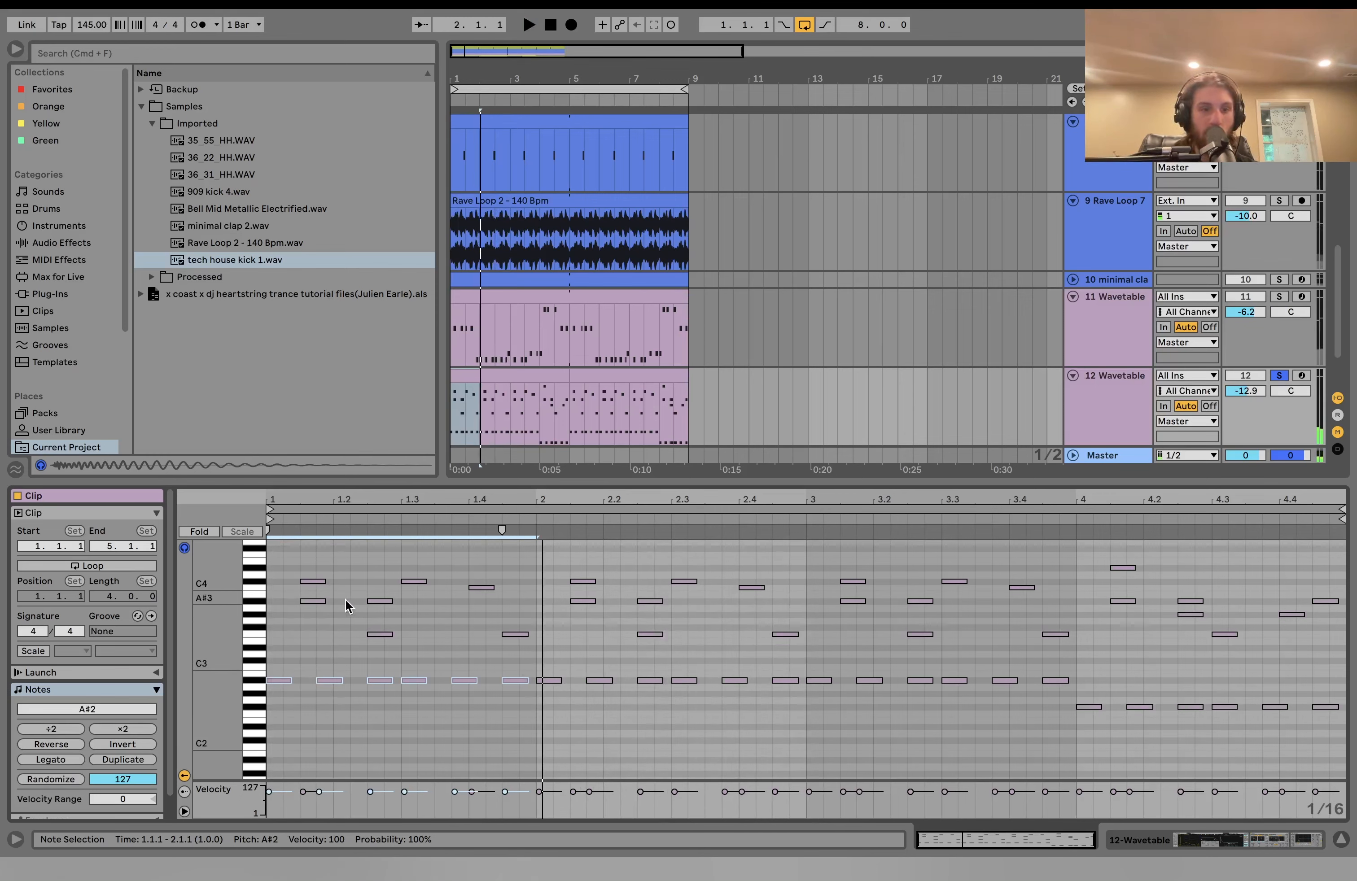
Audition bar 1's upper notes individually, including C#4, A#3 and F3, and highlight the closing C4 and F3 notes.
click(316, 567)
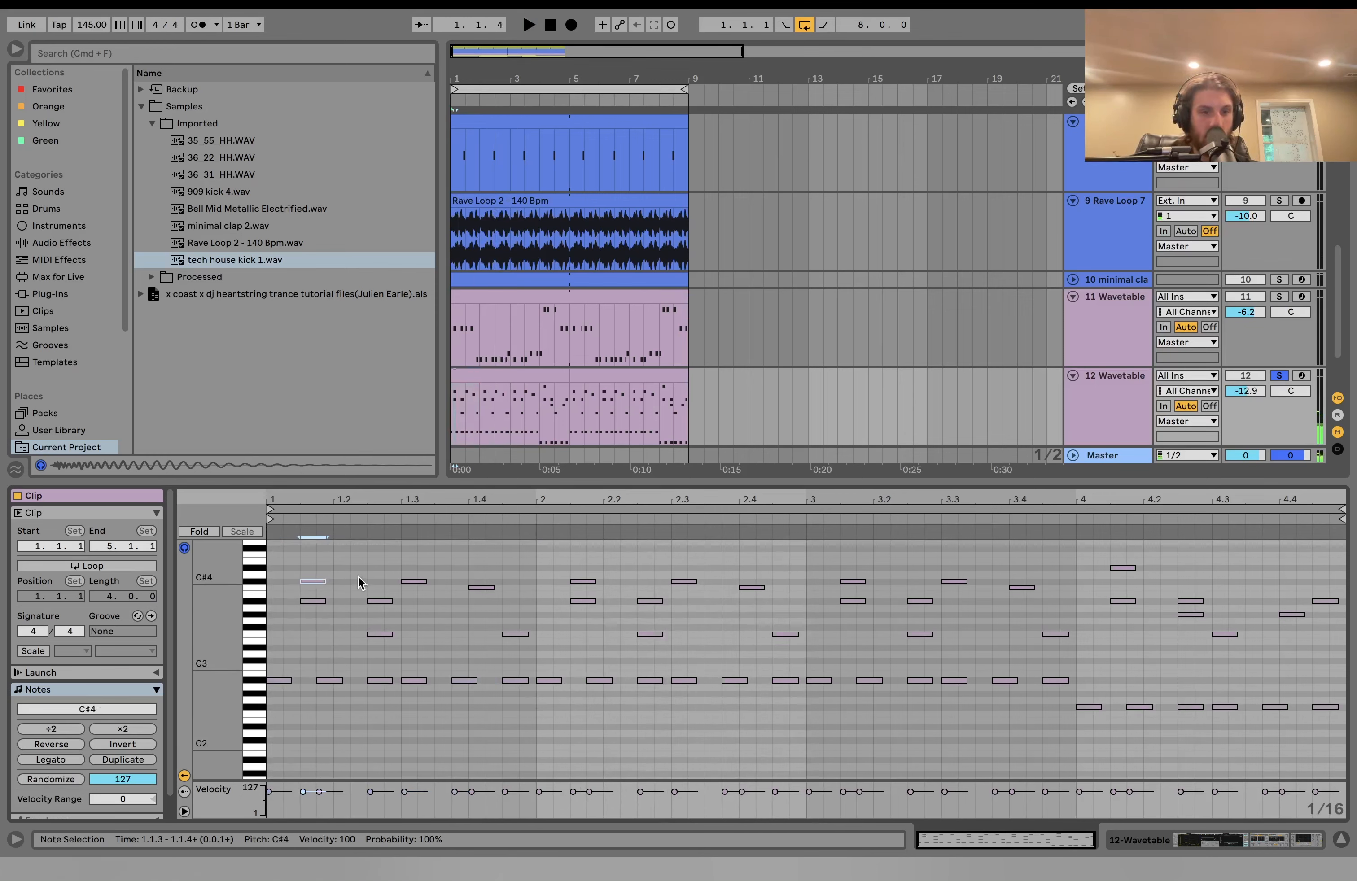
click(422, 582)
drag(425, 553, 526, 645)
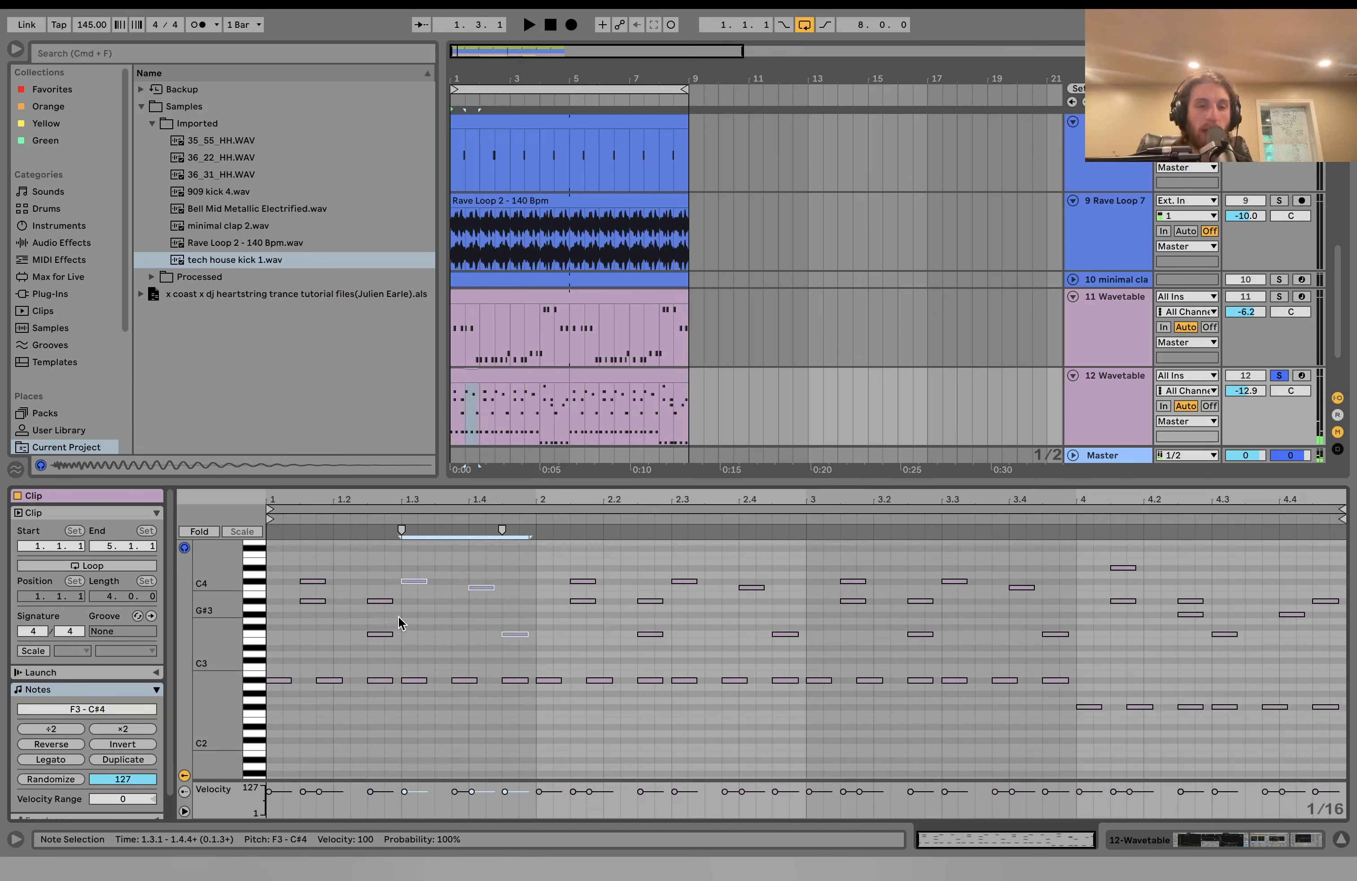
click(315, 600)
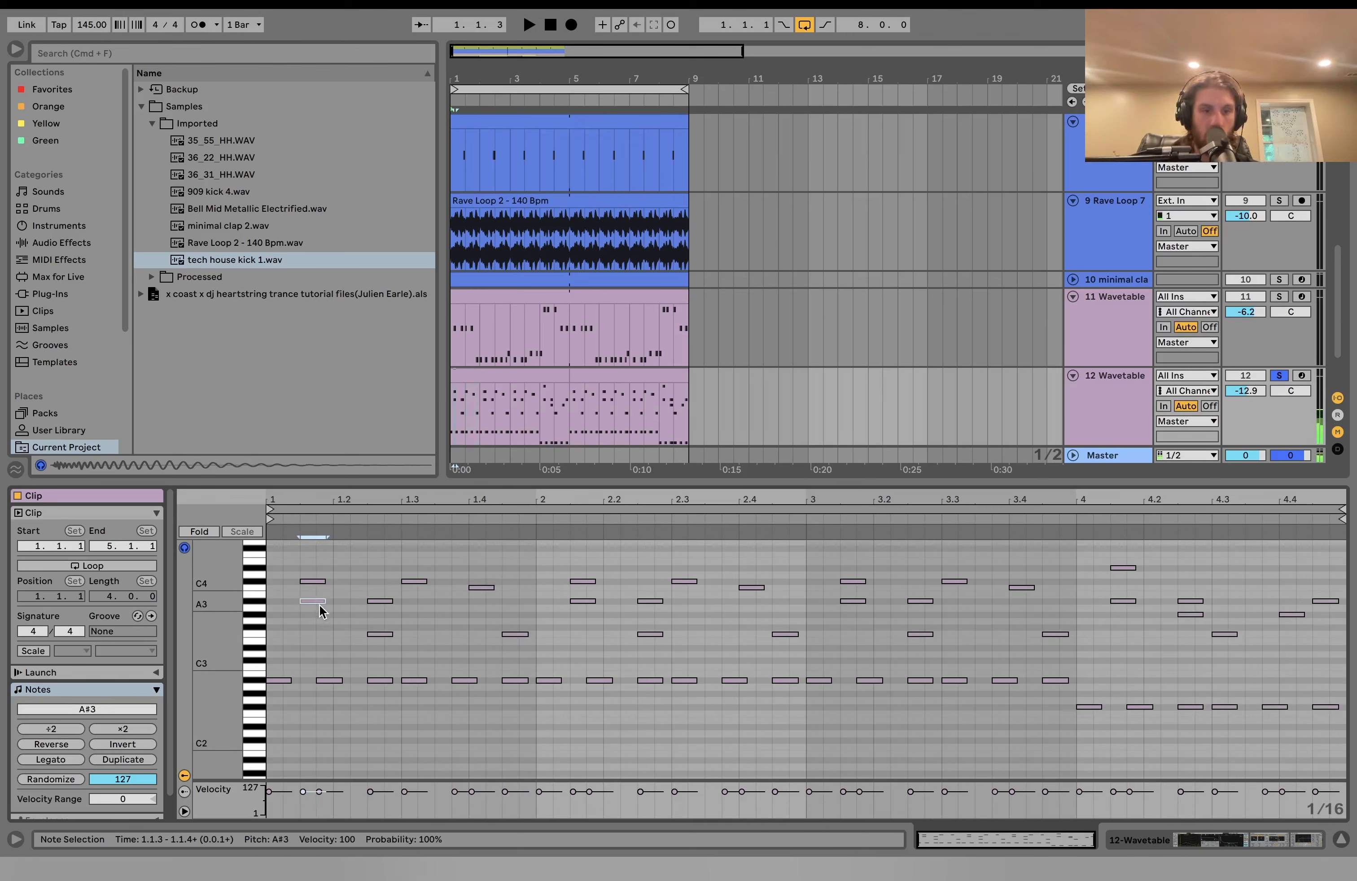
click(379, 634)
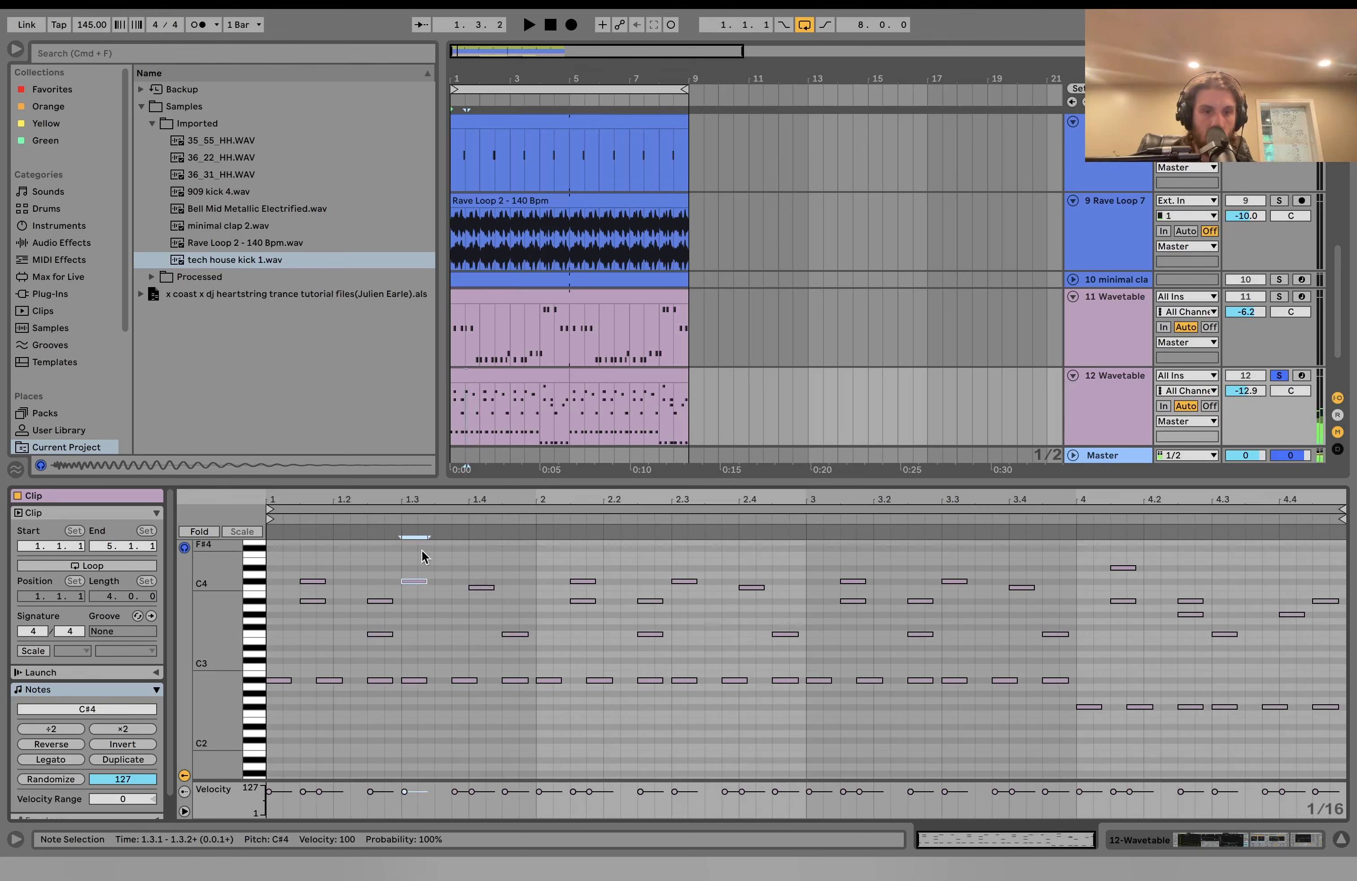
drag(478, 555, 521, 636)
Replay the soloed track 12 pattern from the start into bar 4, marking the change at 4.1.1.
key(space)
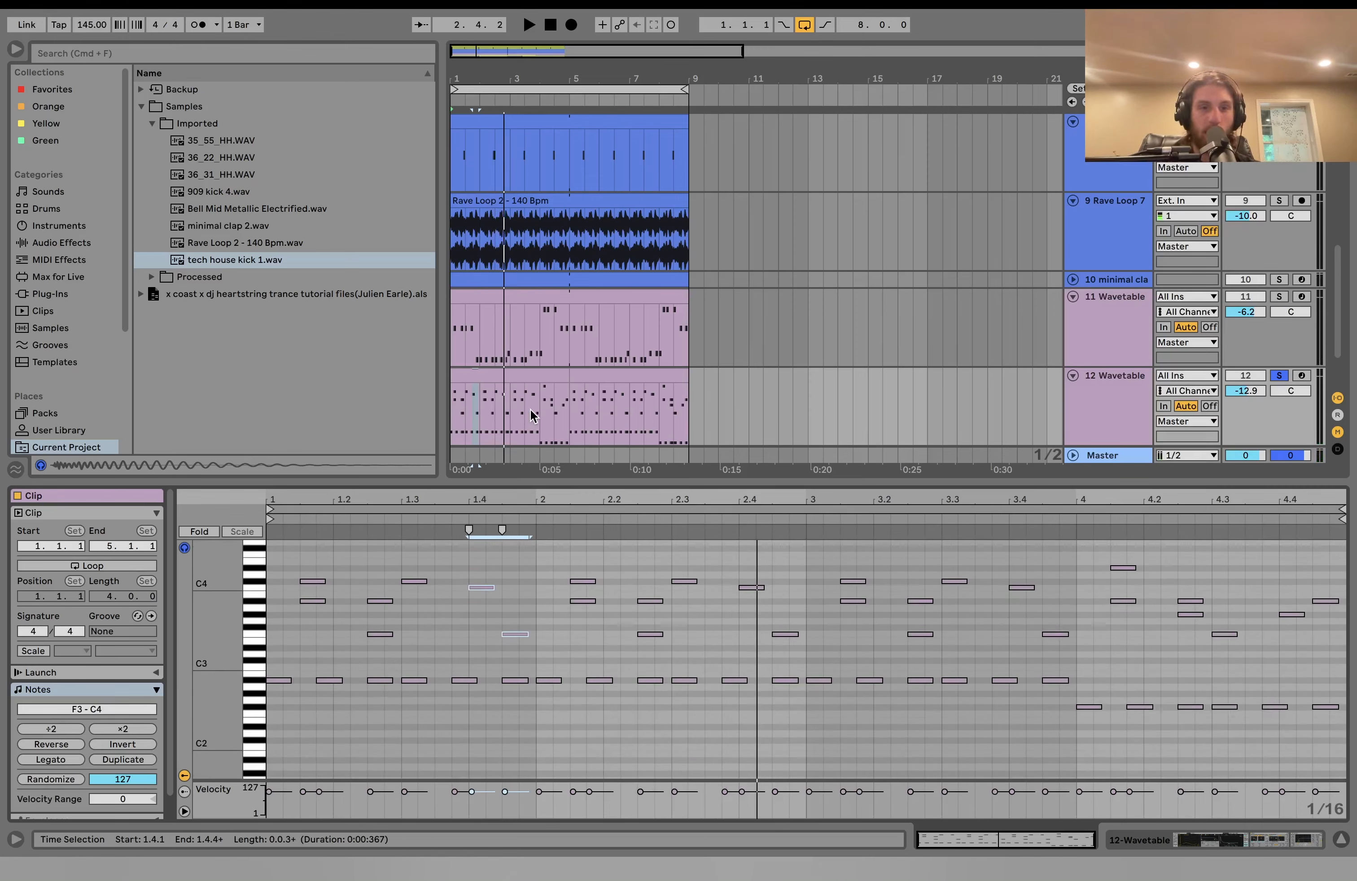
key(space)
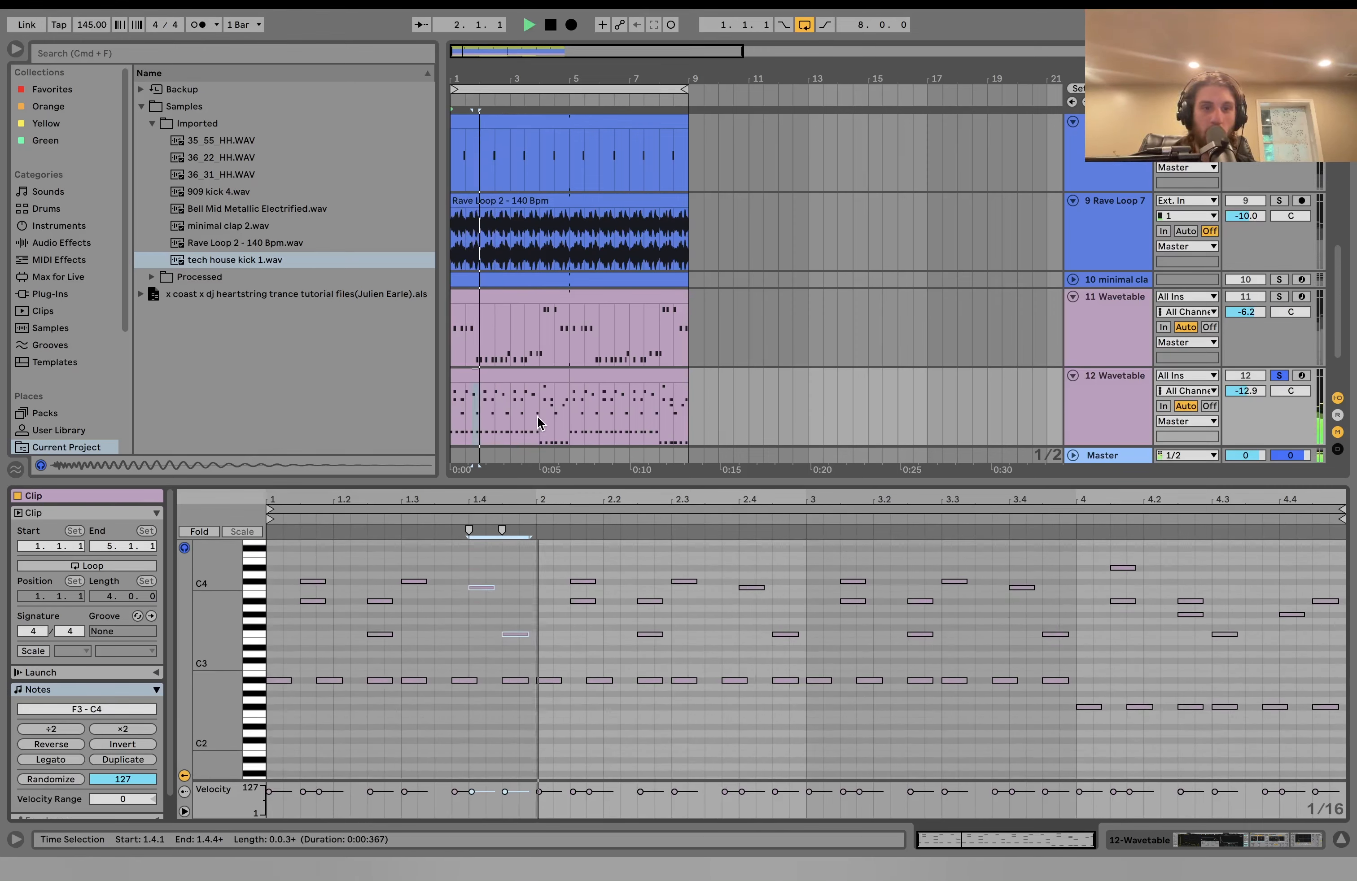
key(space)
key(space)
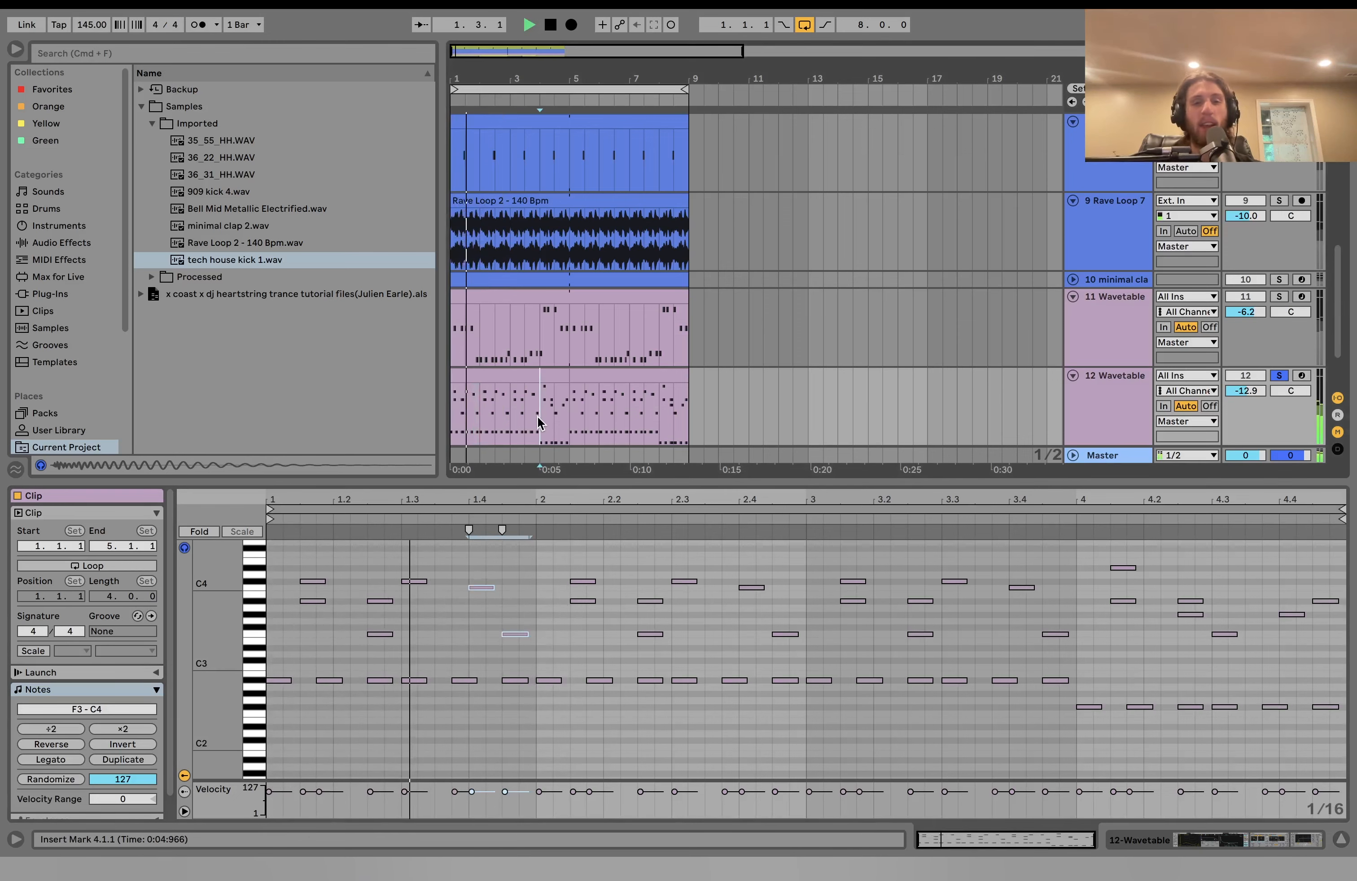
key(space)
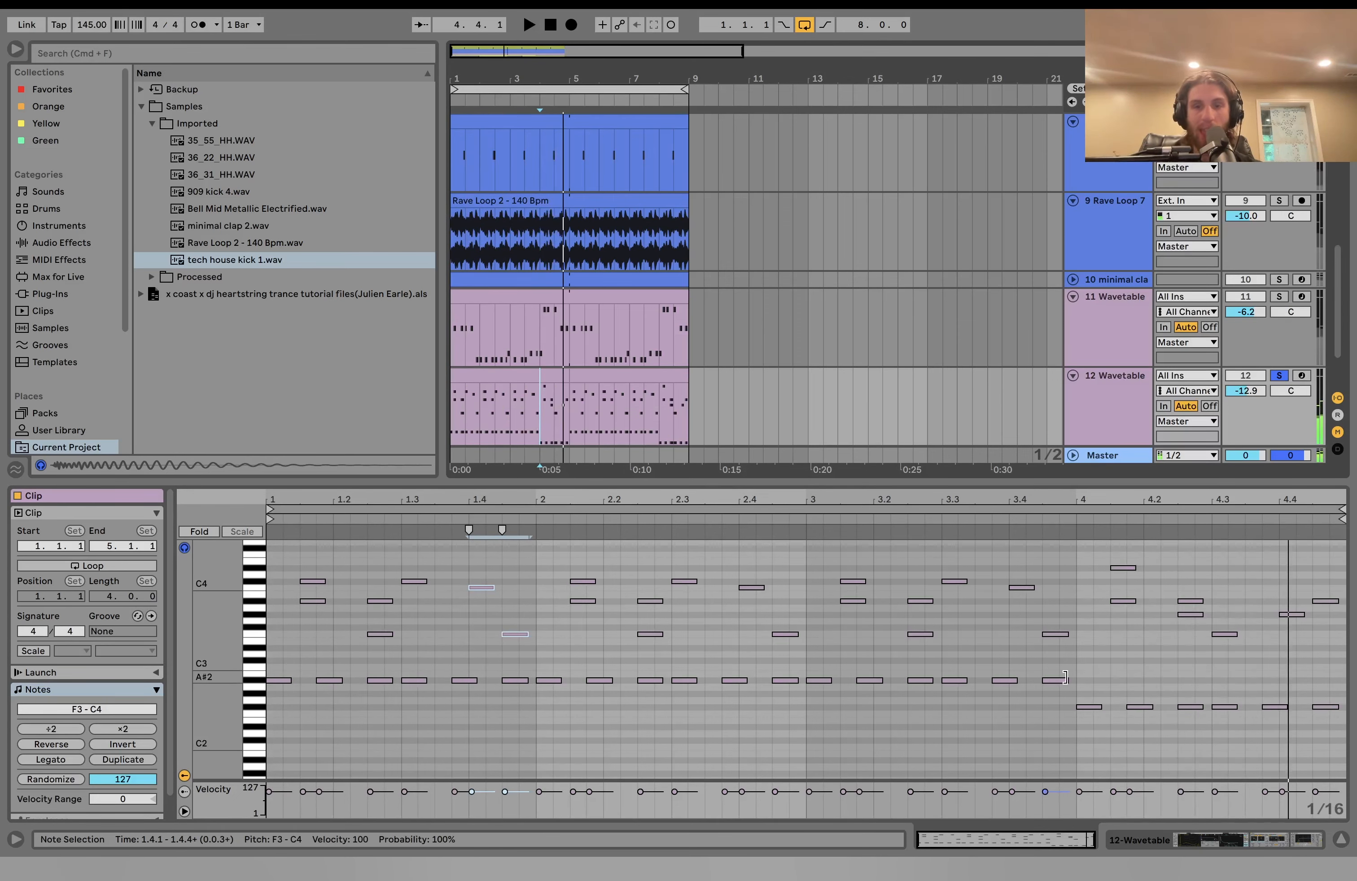
Highlight bar 4's F#2 notes, its upper notes from F3 to D#4 and the closing G#3 and A#3, playing from bar 4.
drag(1059, 704, 1344, 777)
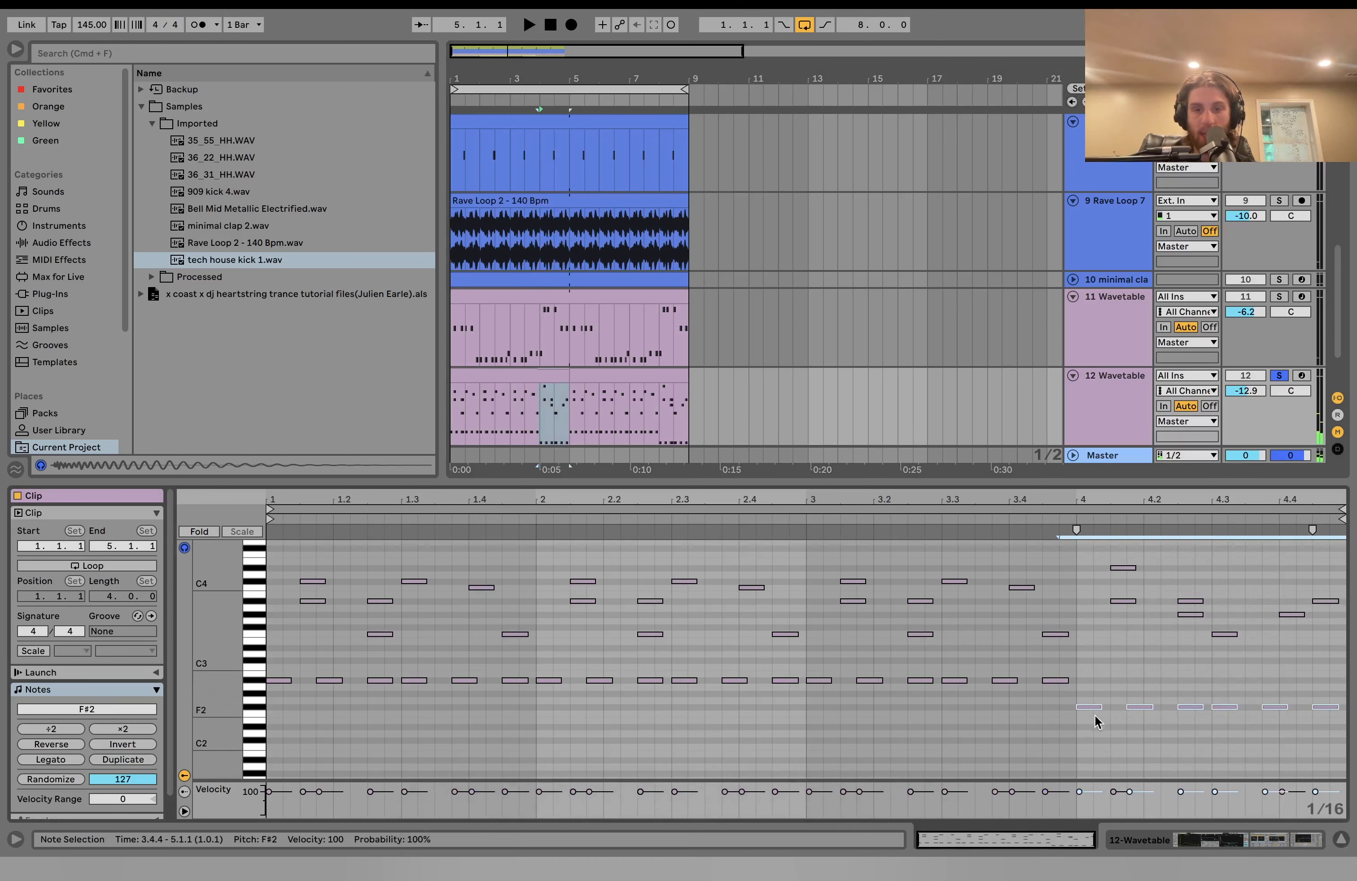
drag(1117, 641, 1325, 516)
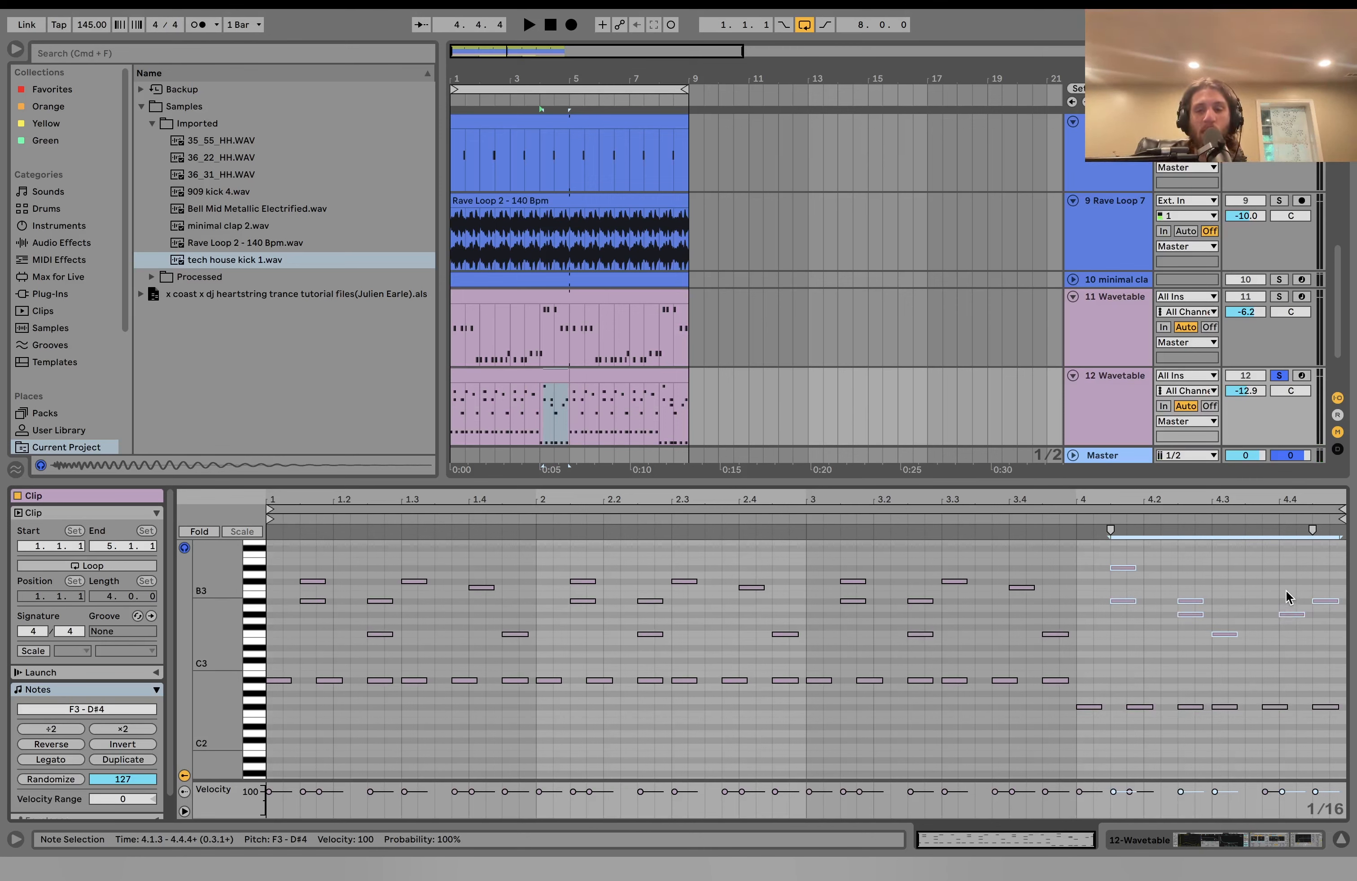
drag(1284, 595, 1331, 653)
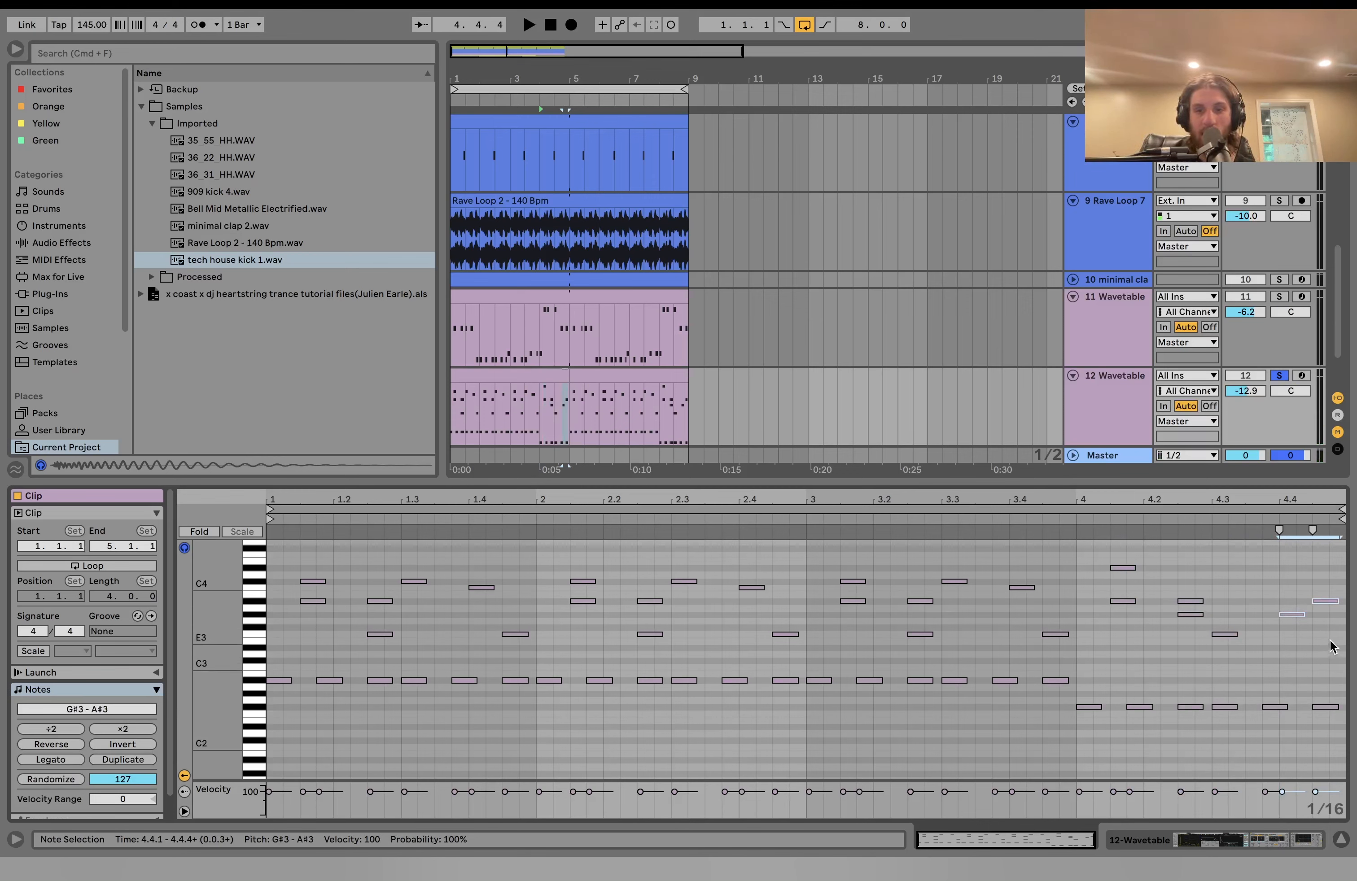
click(1326, 601)
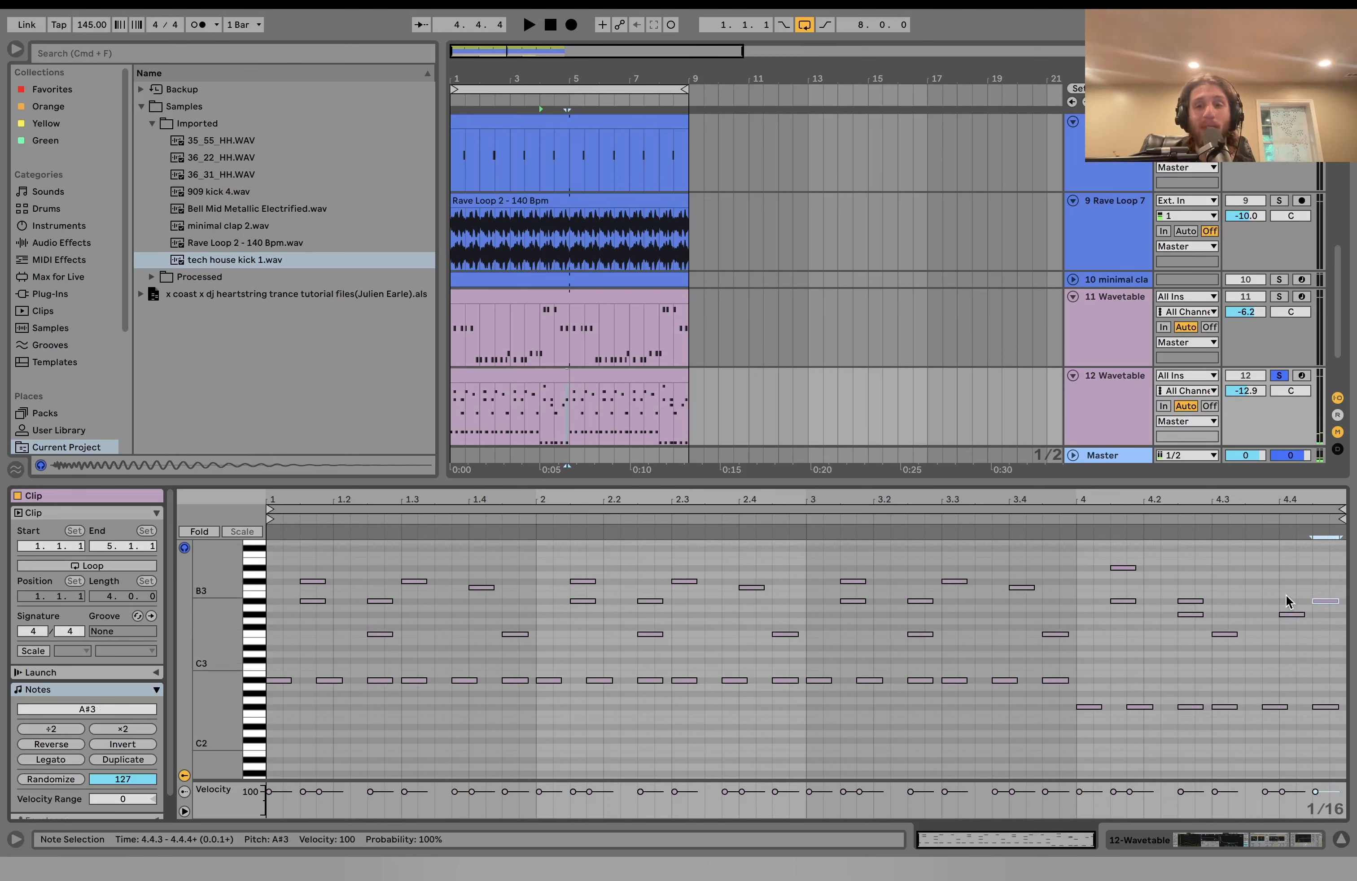
drag(1284, 582, 1327, 667)
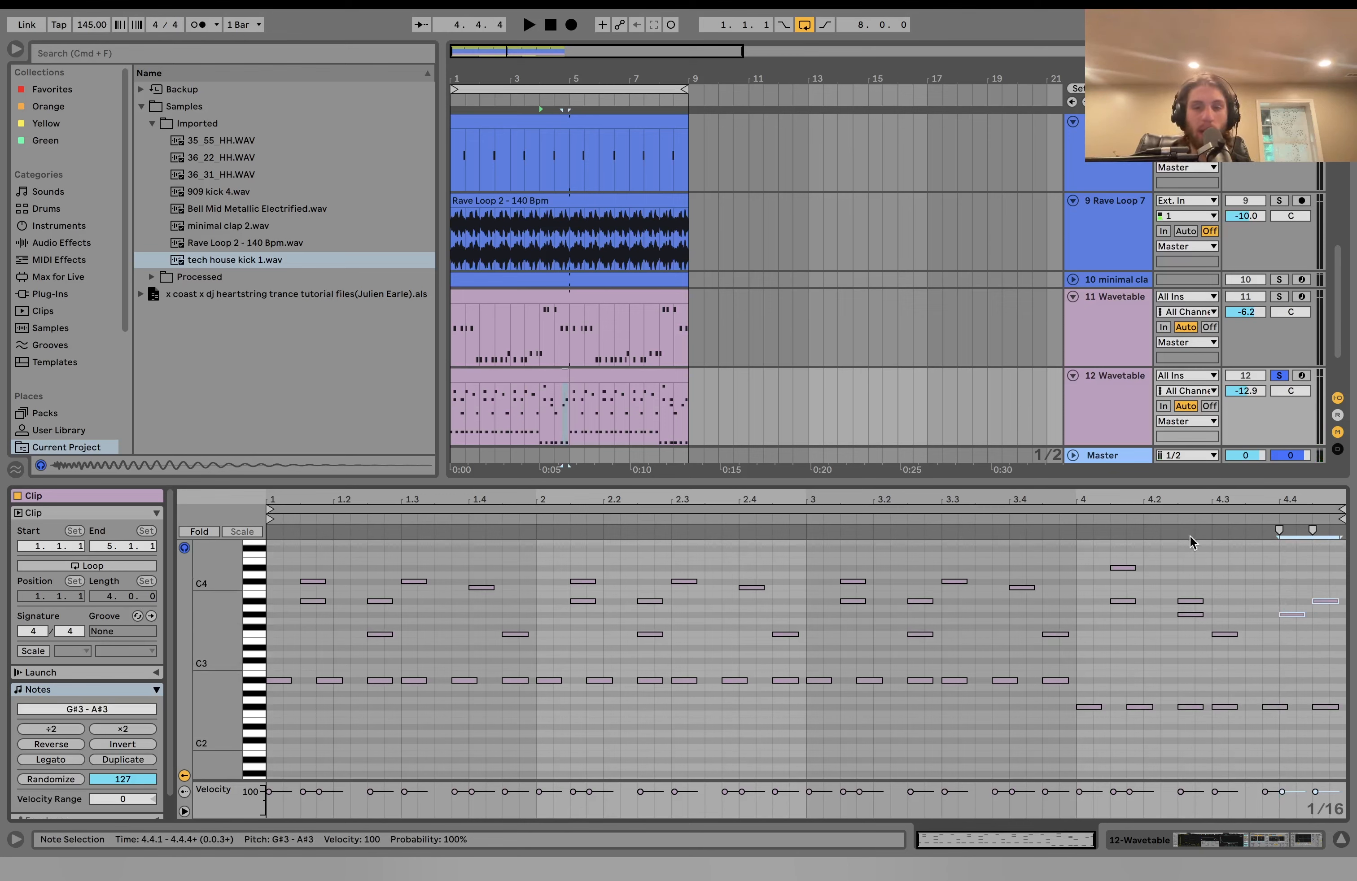
click(1076, 518)
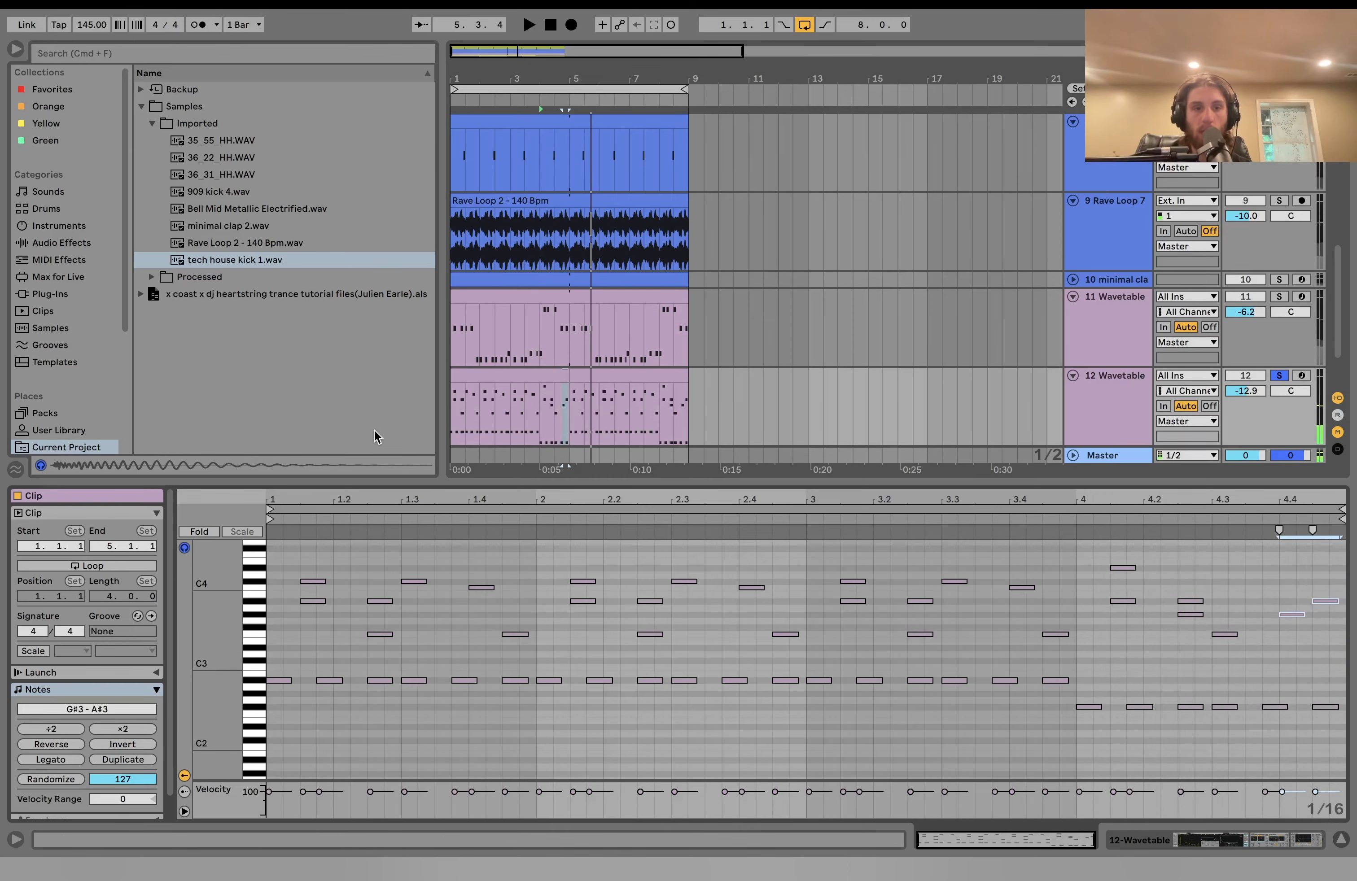
Display track 12's Wavetable device and play its first clip from the start while viewing the modulation matrix.
click(1118, 396)
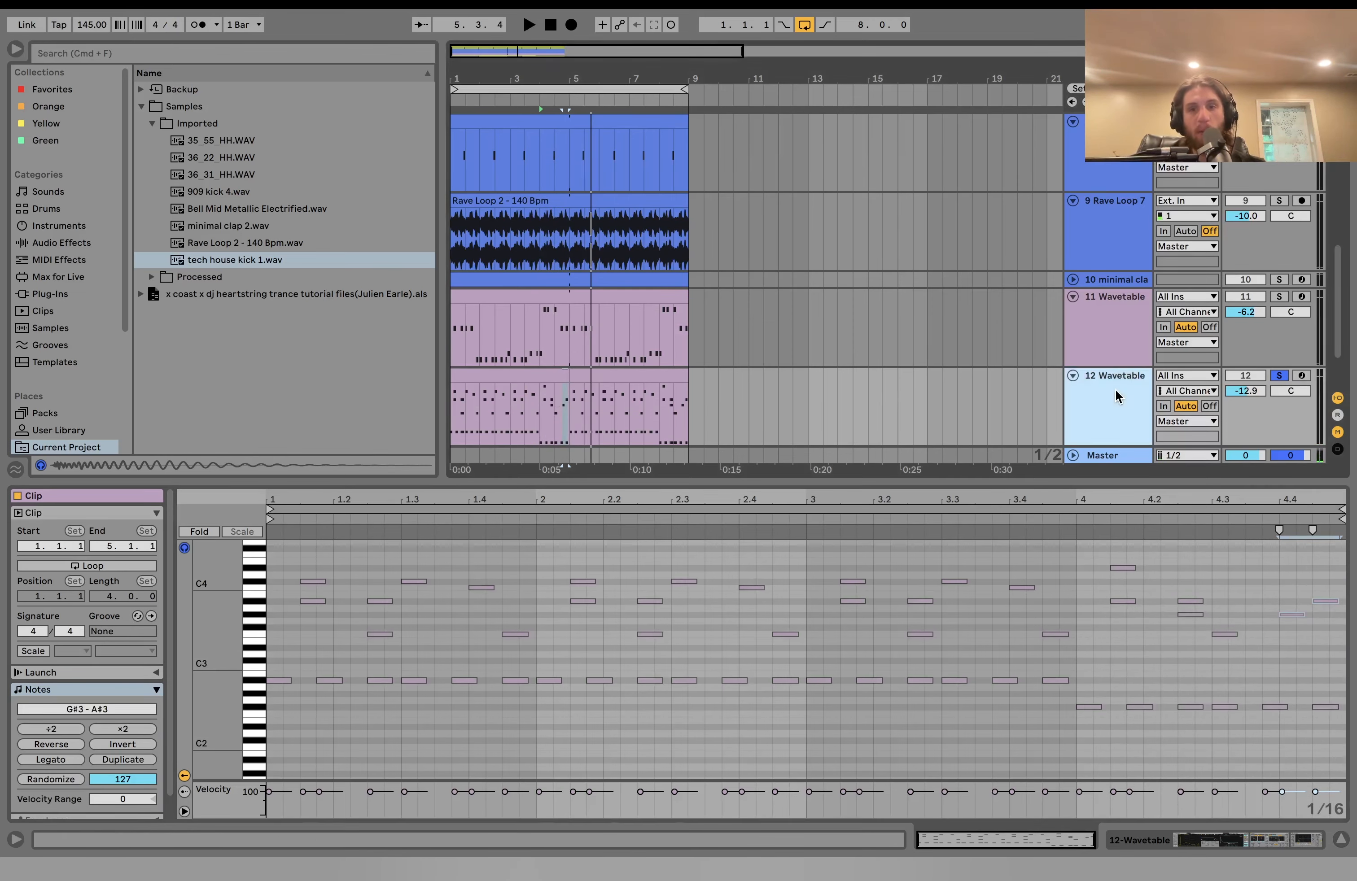
double_click(1118, 396)
click(522, 459)
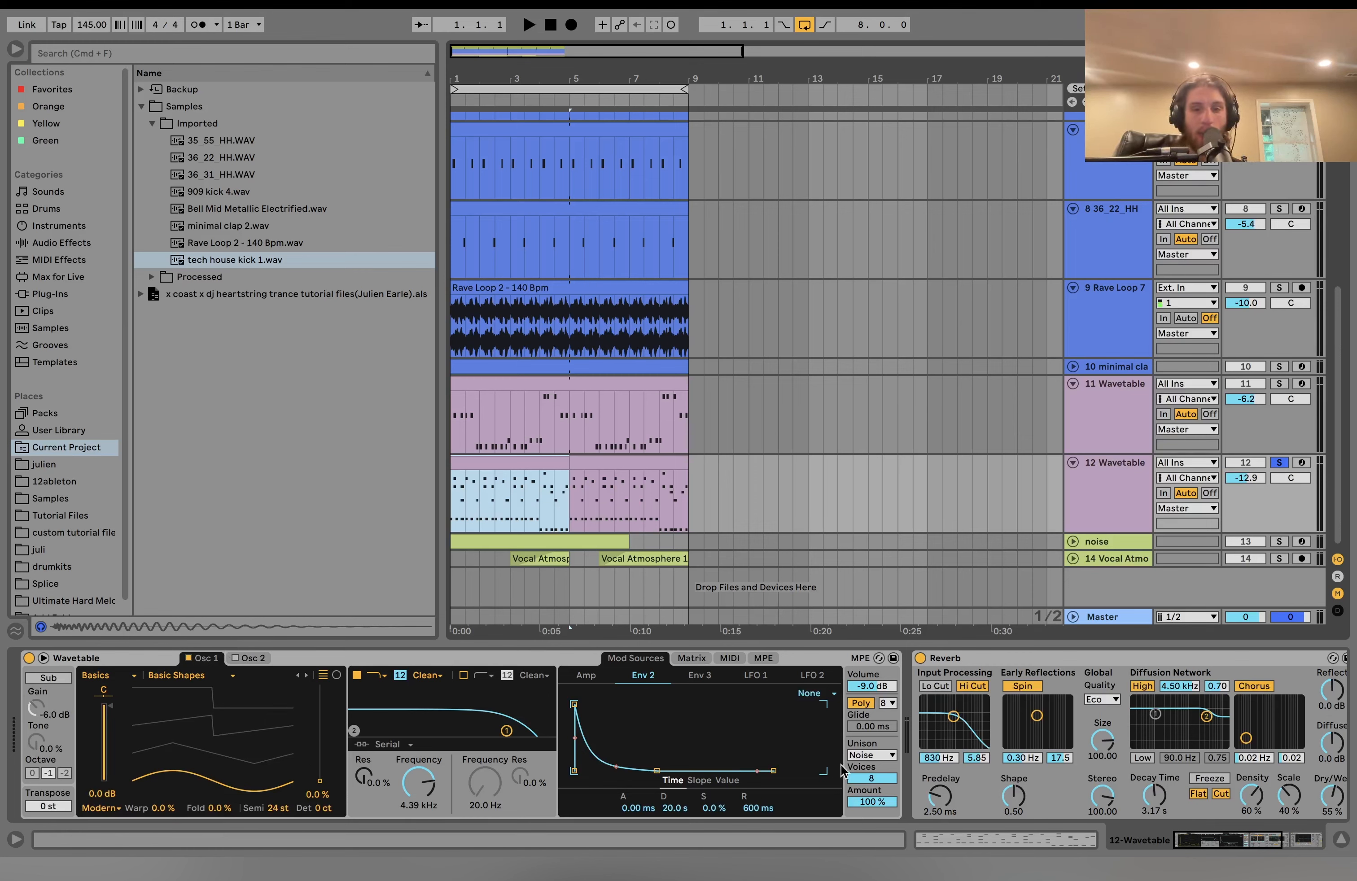
key(space)
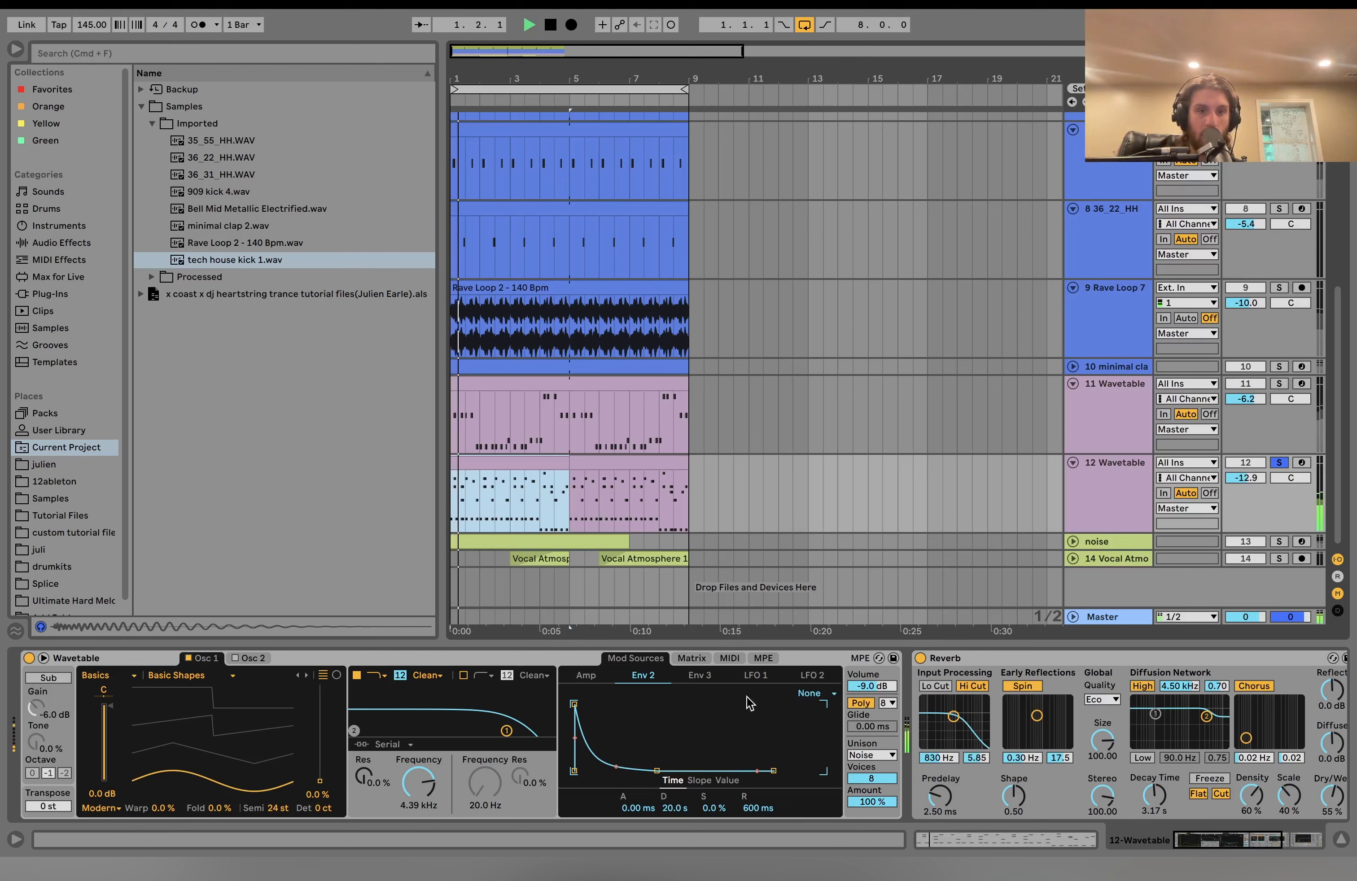
click(691, 658)
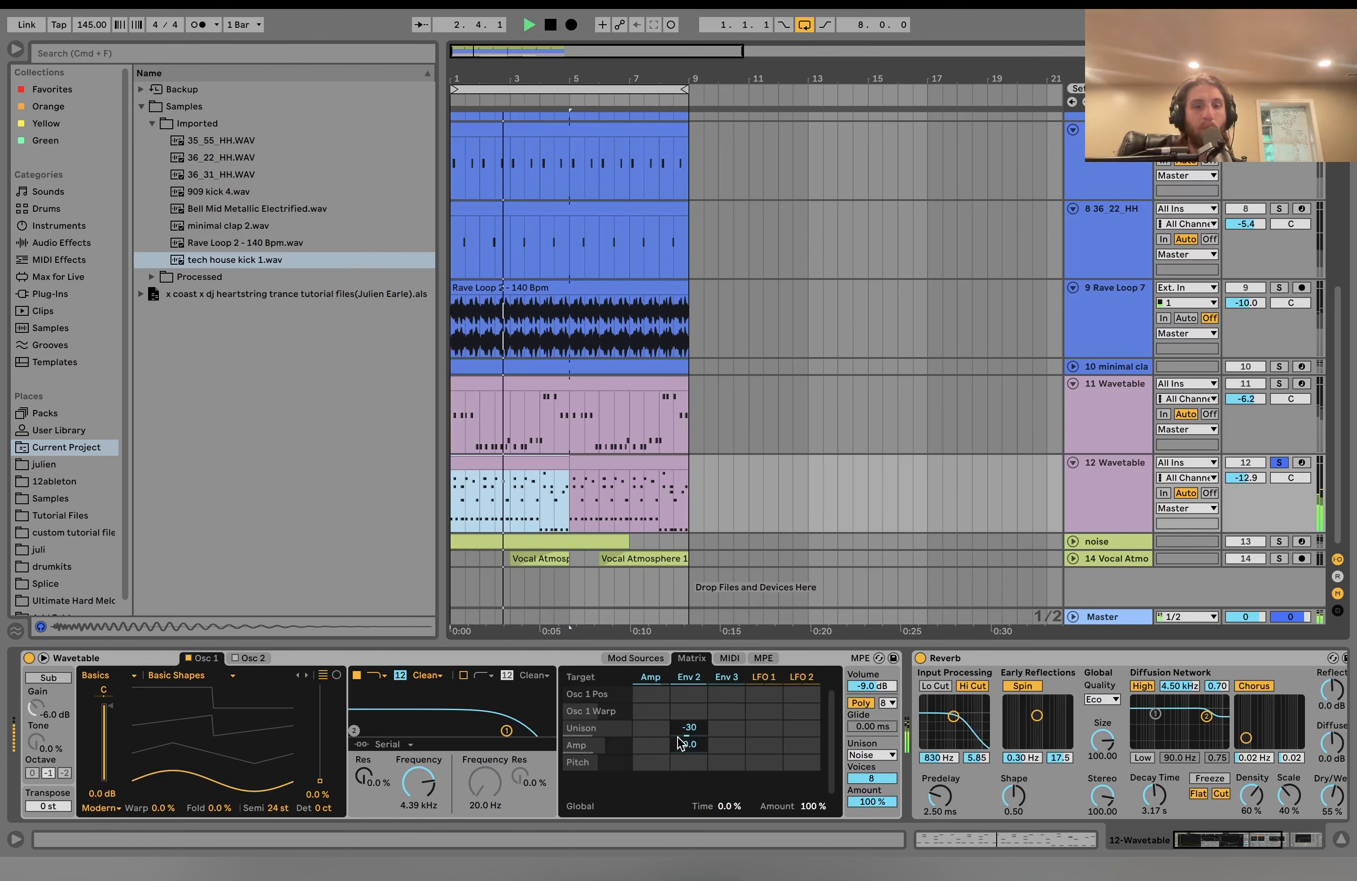
key(space)
Examine Wavetable's Env 2 shape and its Unison modulation amount in the matrix while replaying the clip.
click(691, 678)
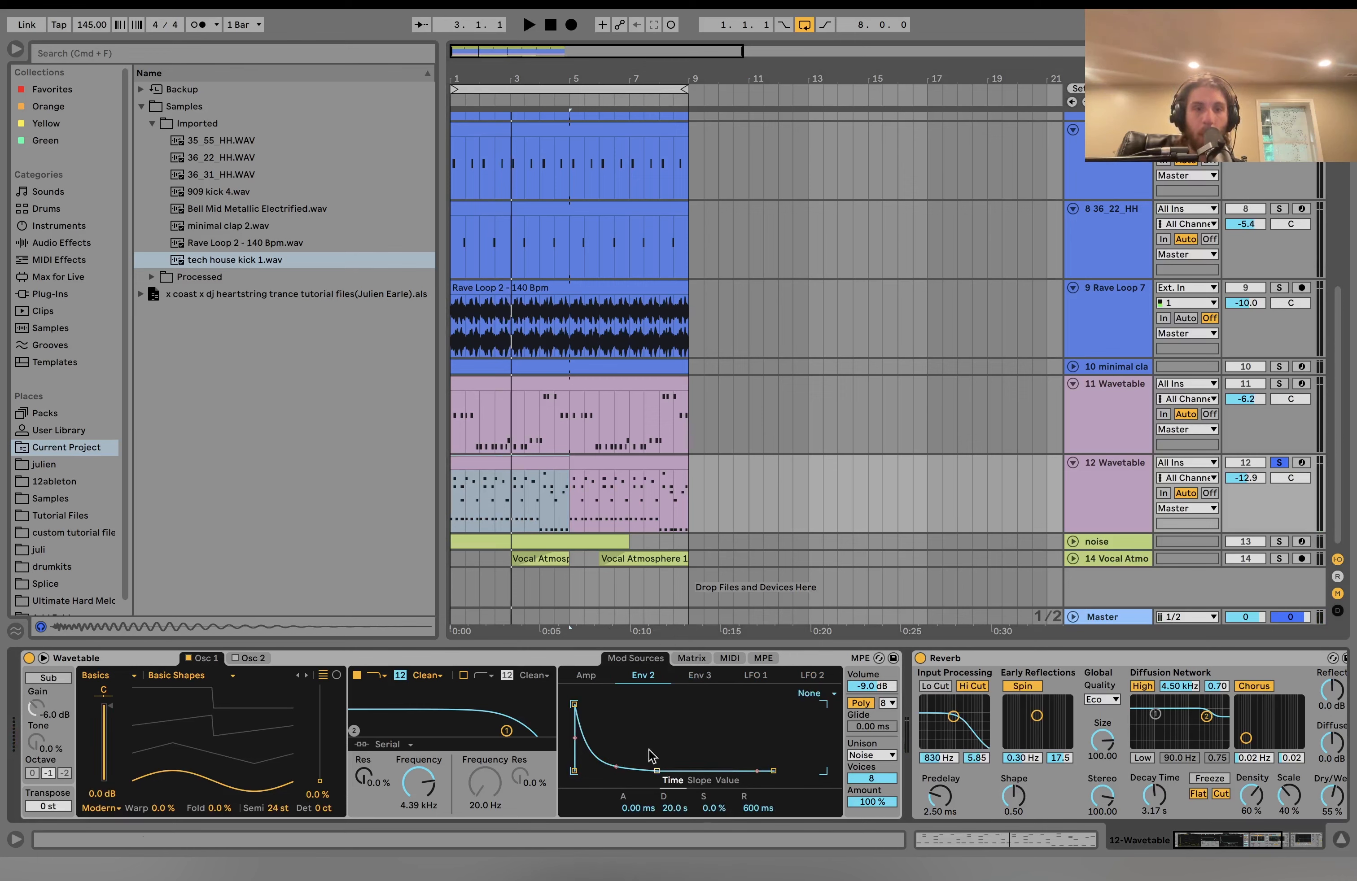
click(690, 659)
key(space)
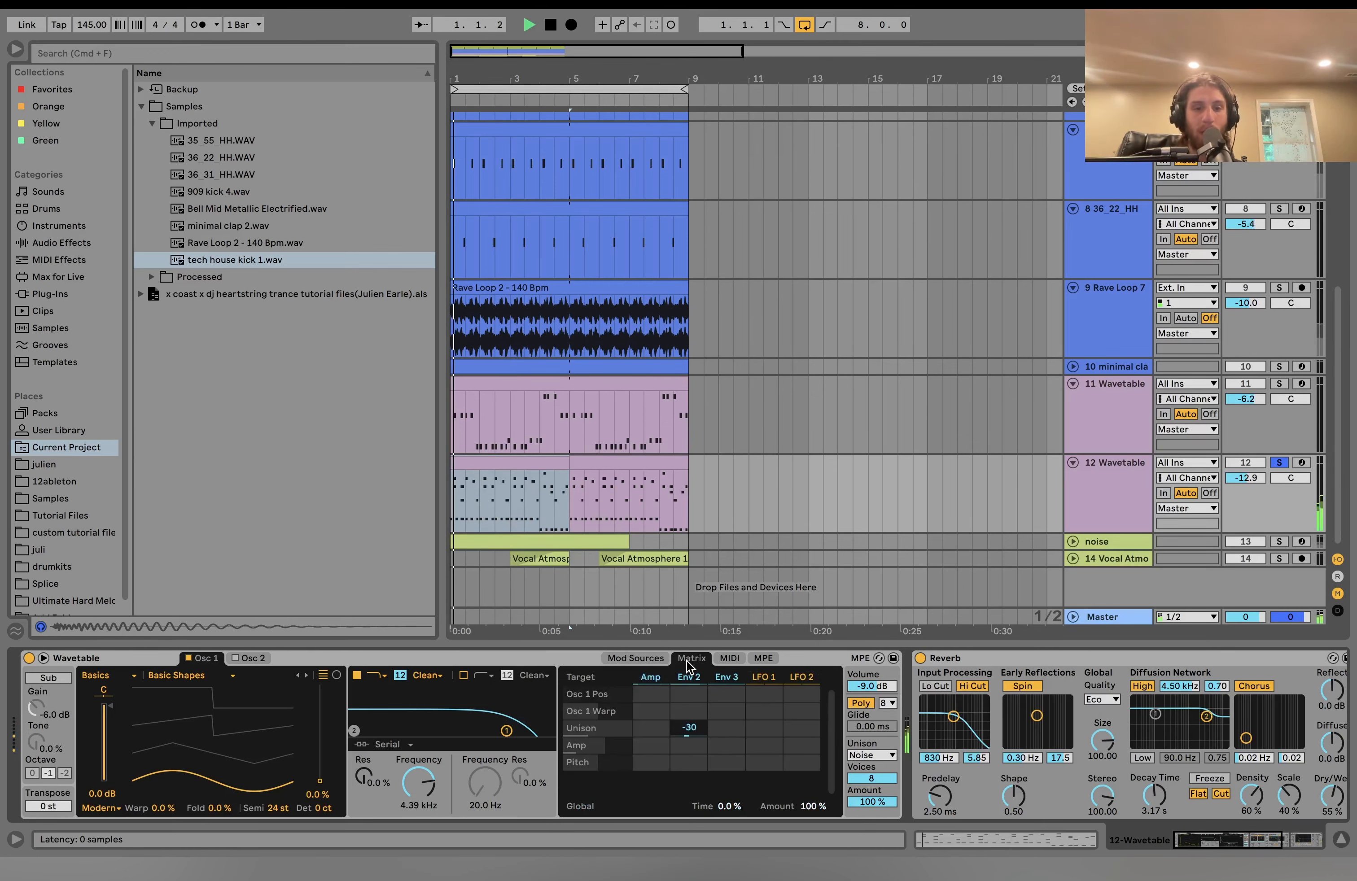
mouse_move(689, 727)
mouse_down()
mouse_move(689, 761)
mouse_move(689, 713)
mouse_move(689, 727)
mouse_up()
key(space)
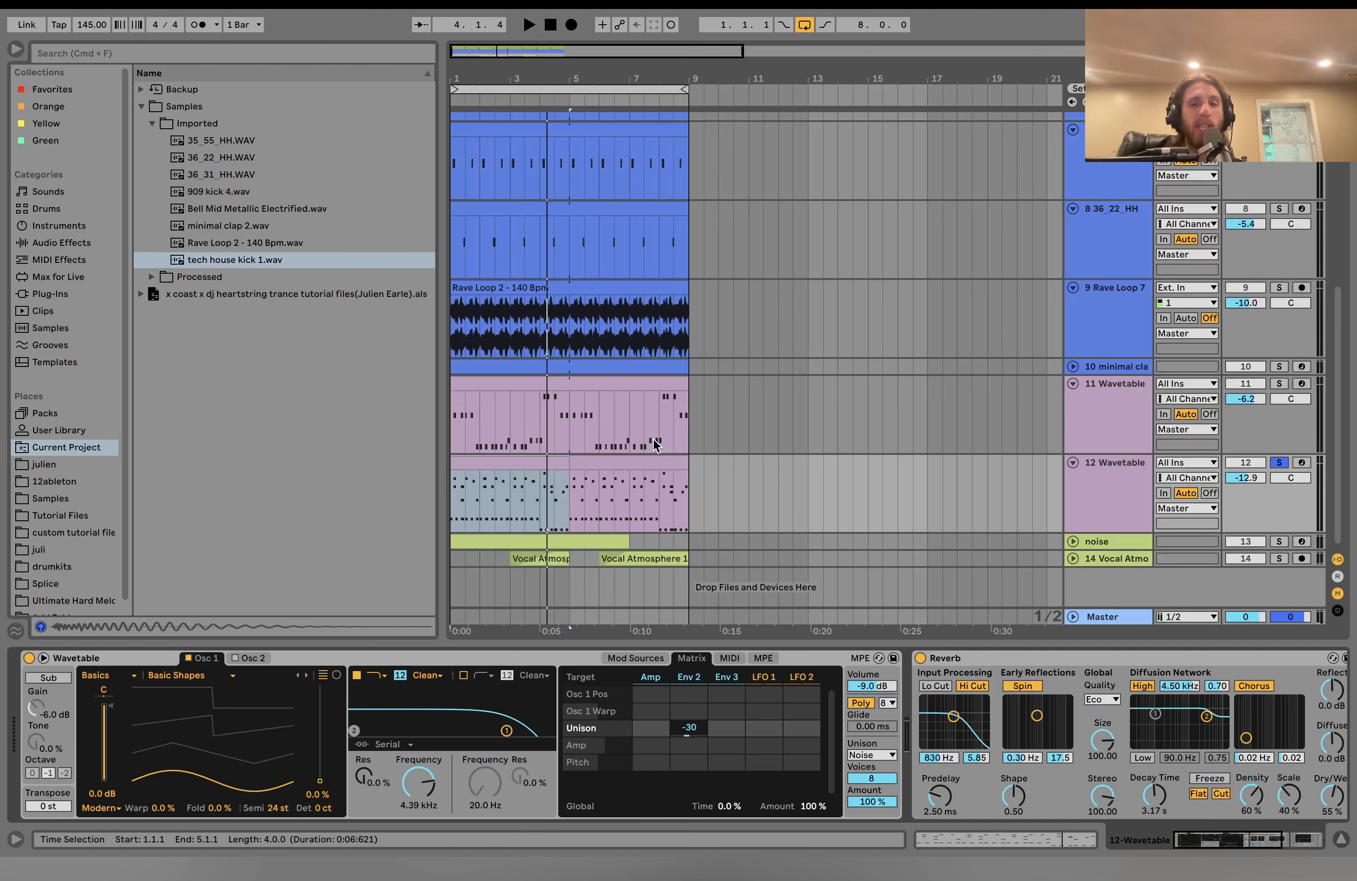
Select both of track 12's clips and examine the Reverb and Auto Filter following Wavetable.
click(501, 462)
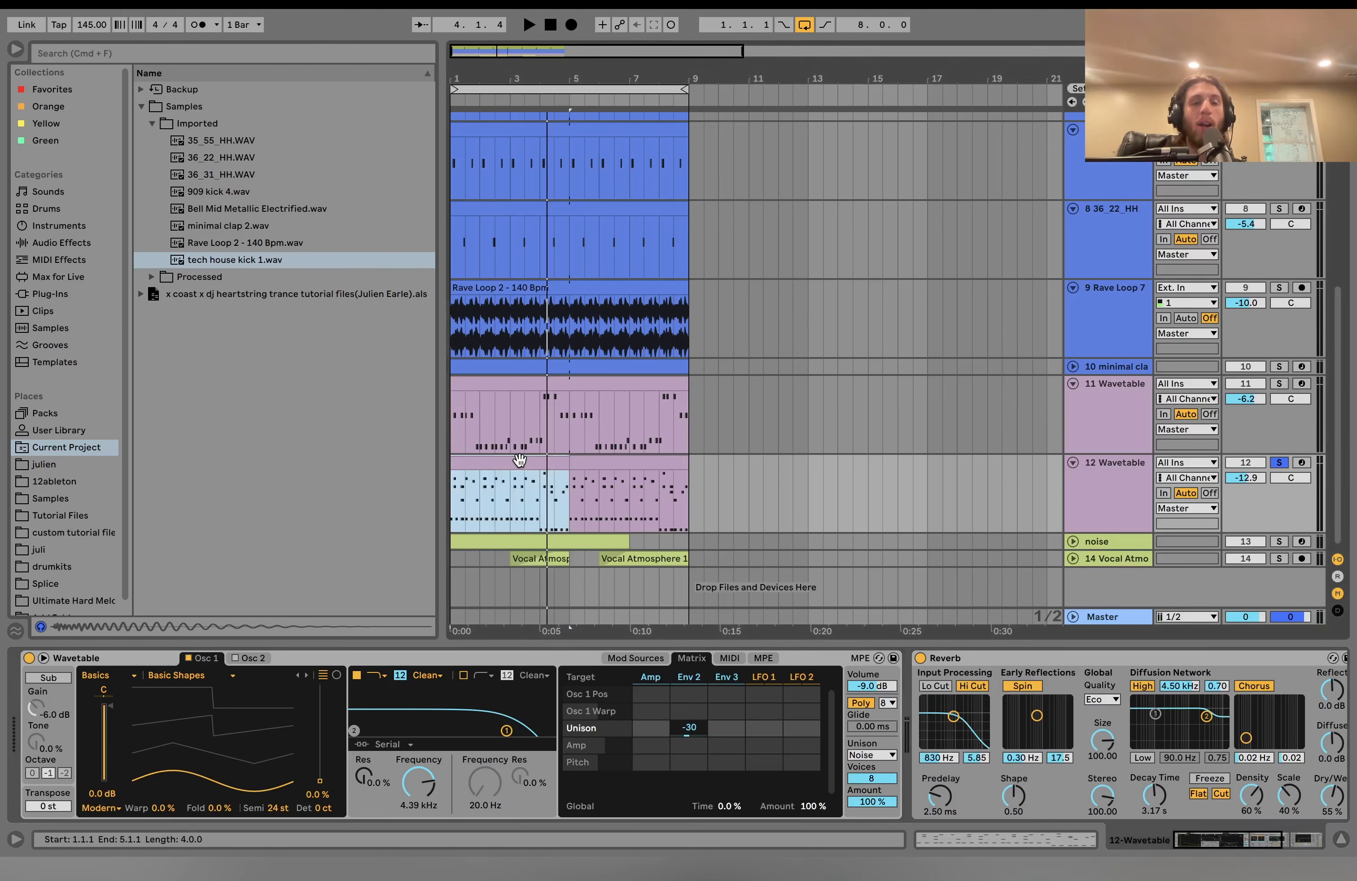
shift+click(617, 462)
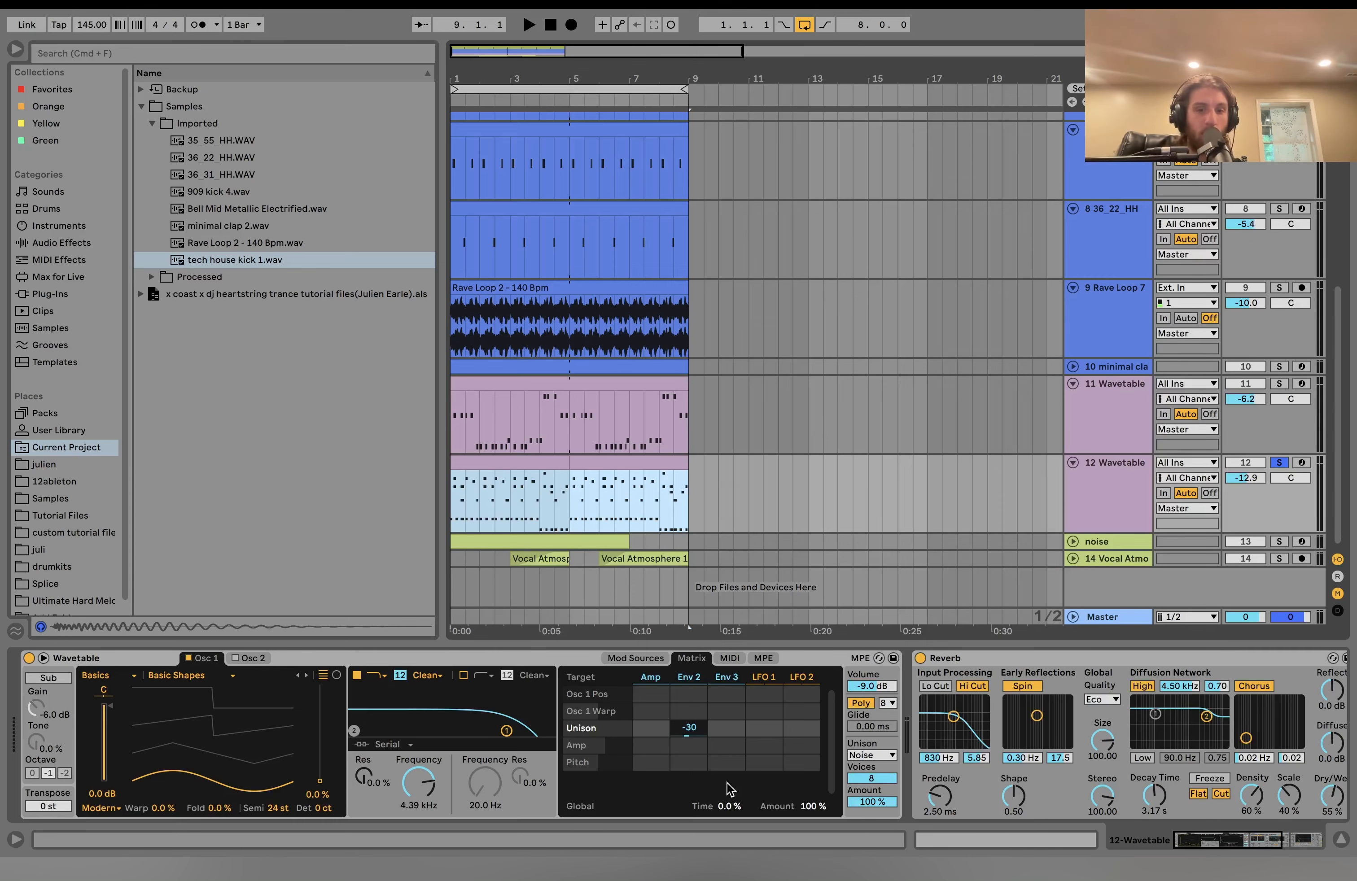
scroll(983, 760, right, 5)
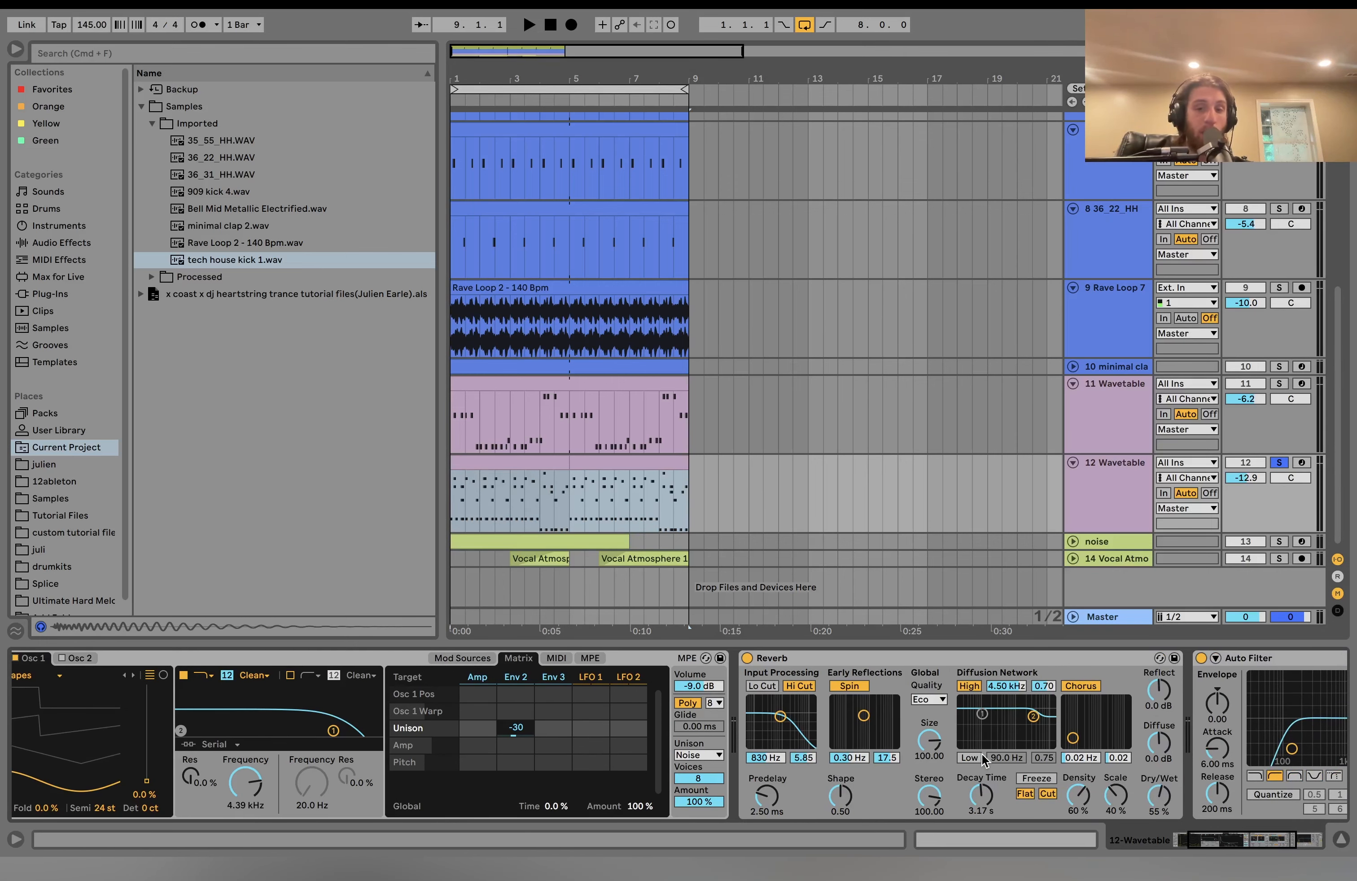
scroll(983, 760, right, 8)
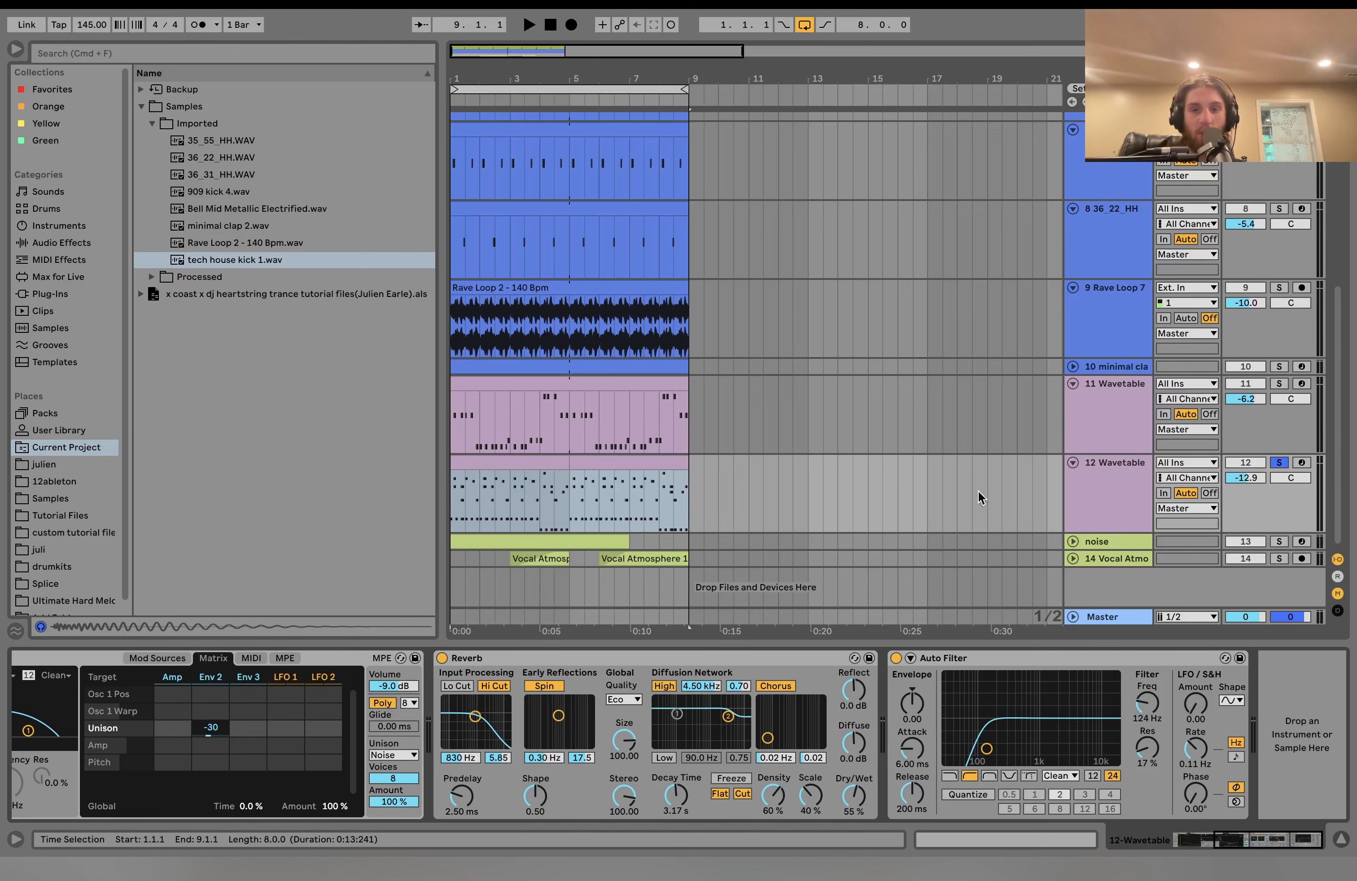
Solo and unfold the noise and Vocal Atmosphere tracks, and play them together from the start into bar 5.
click(1280, 541)
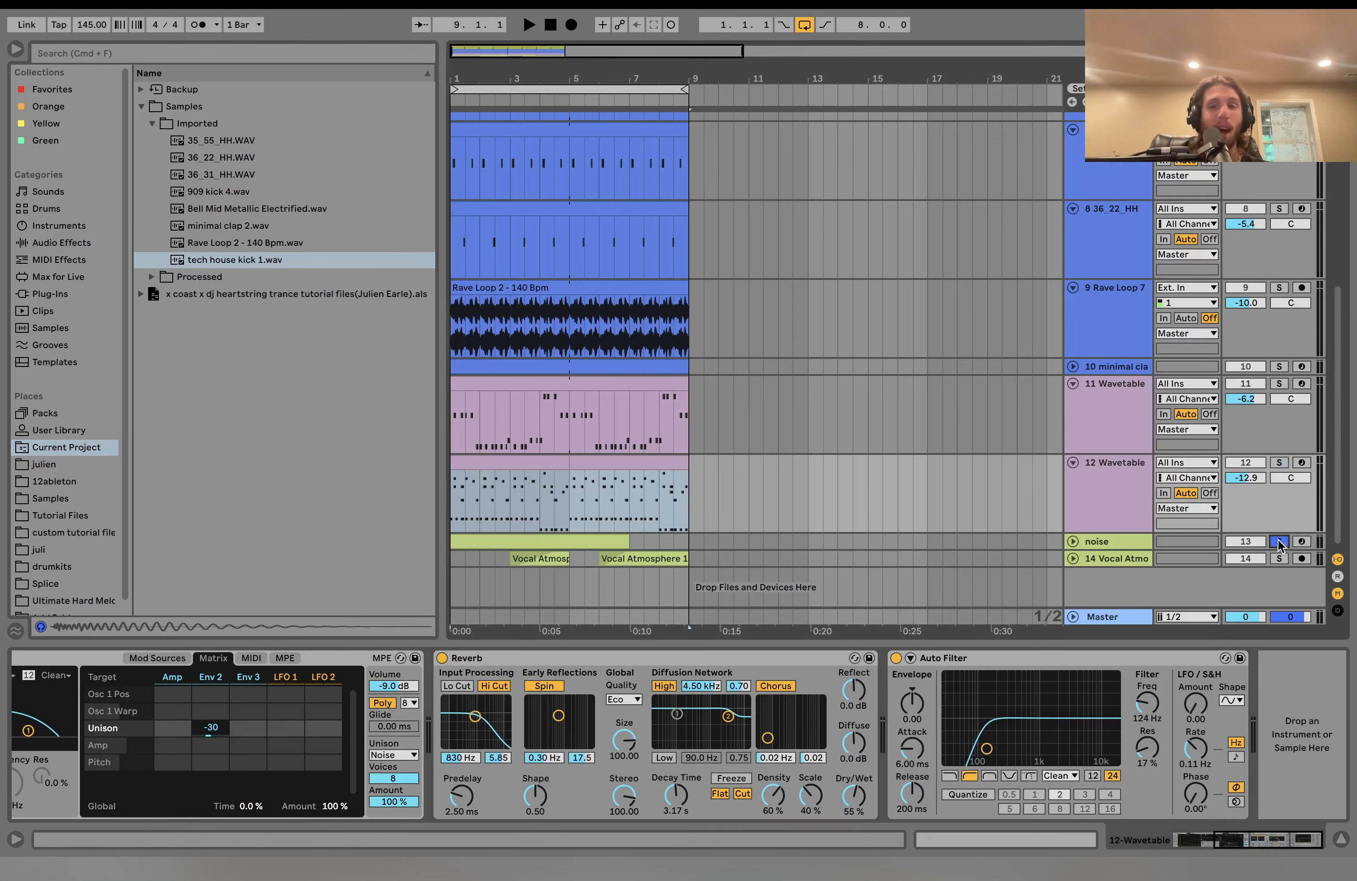
click(1073, 554)
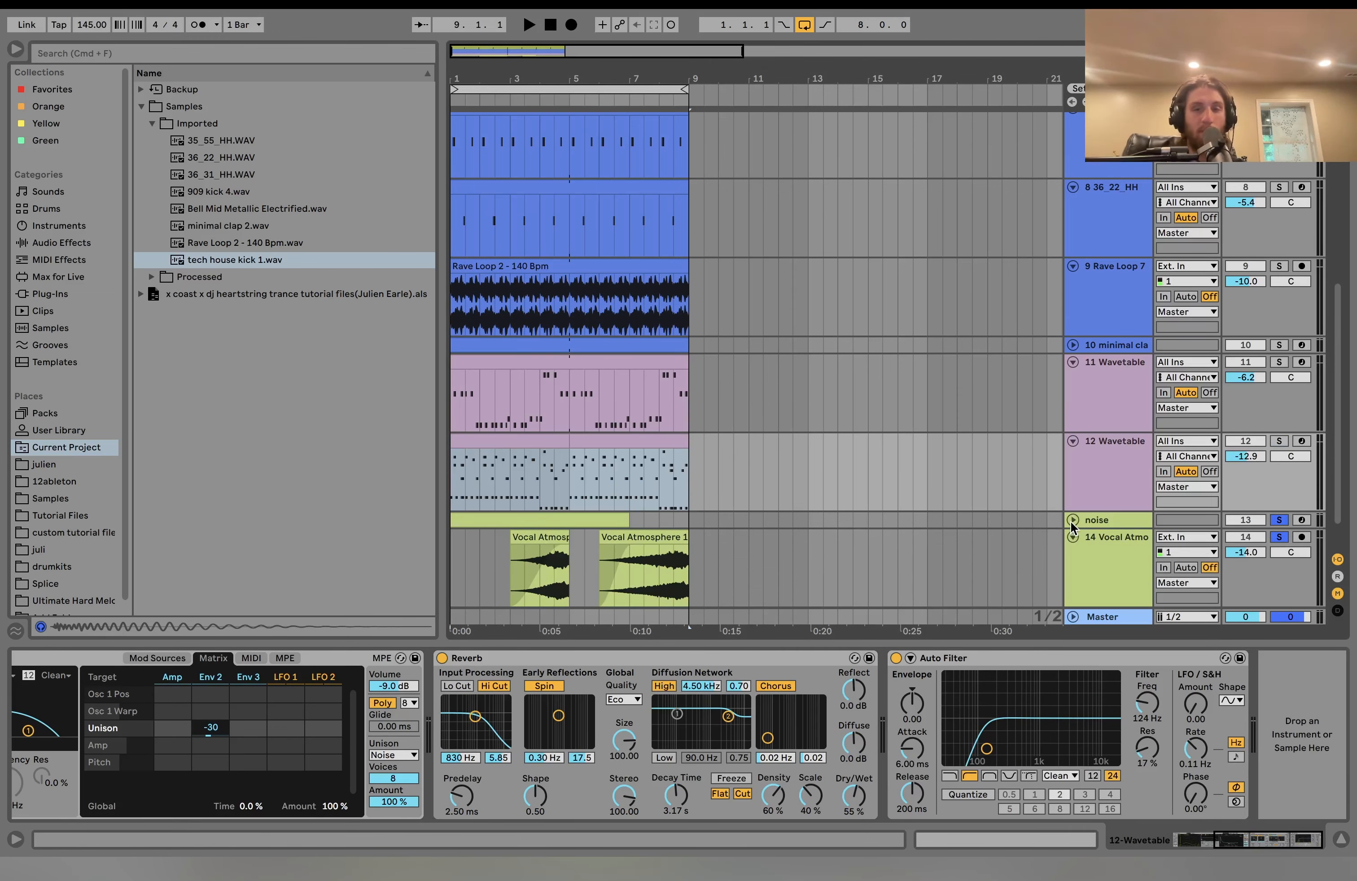
click(1071, 521)
key(space)
scroll(1071, 520, down, 3)
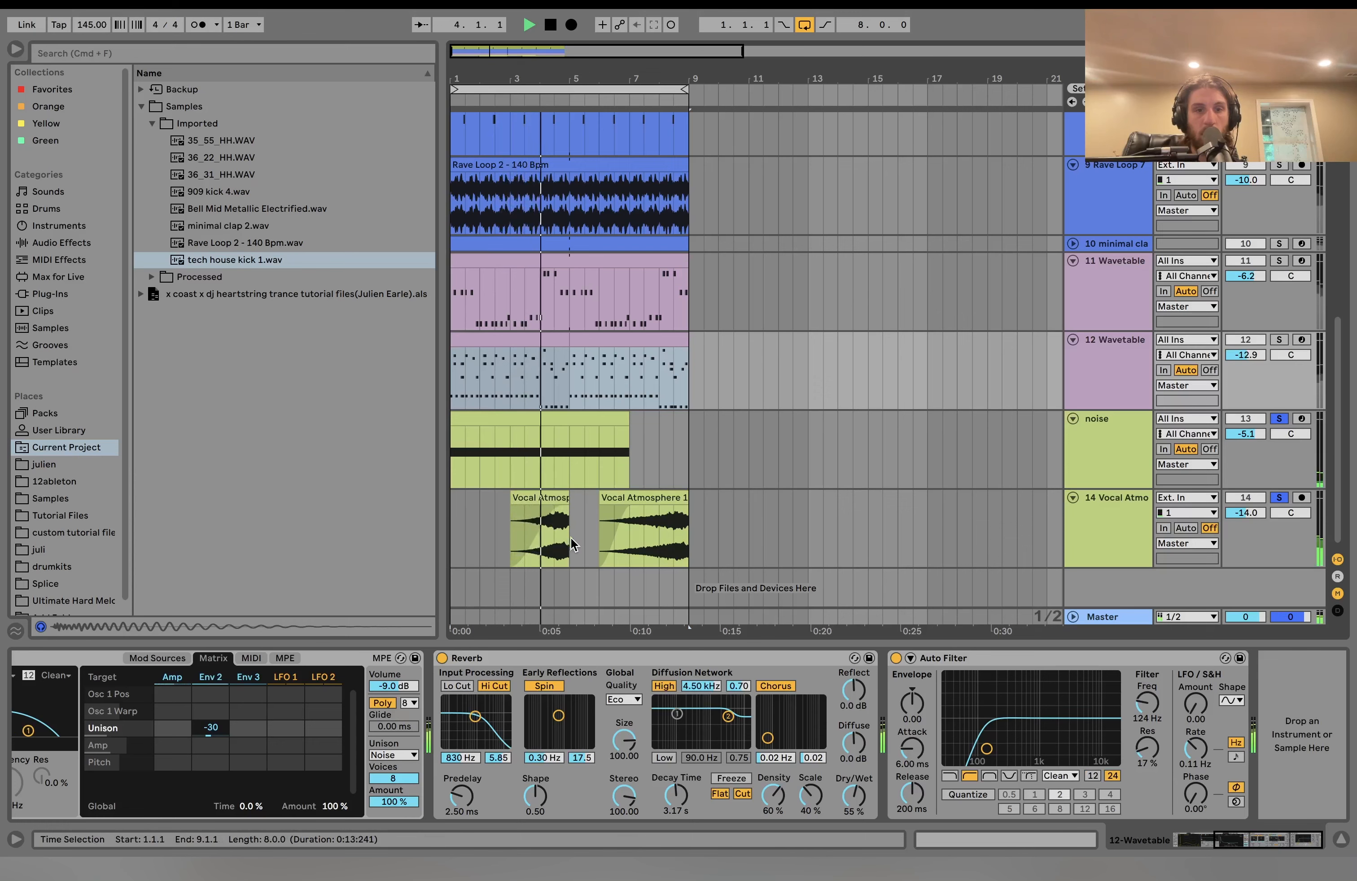
key(space)
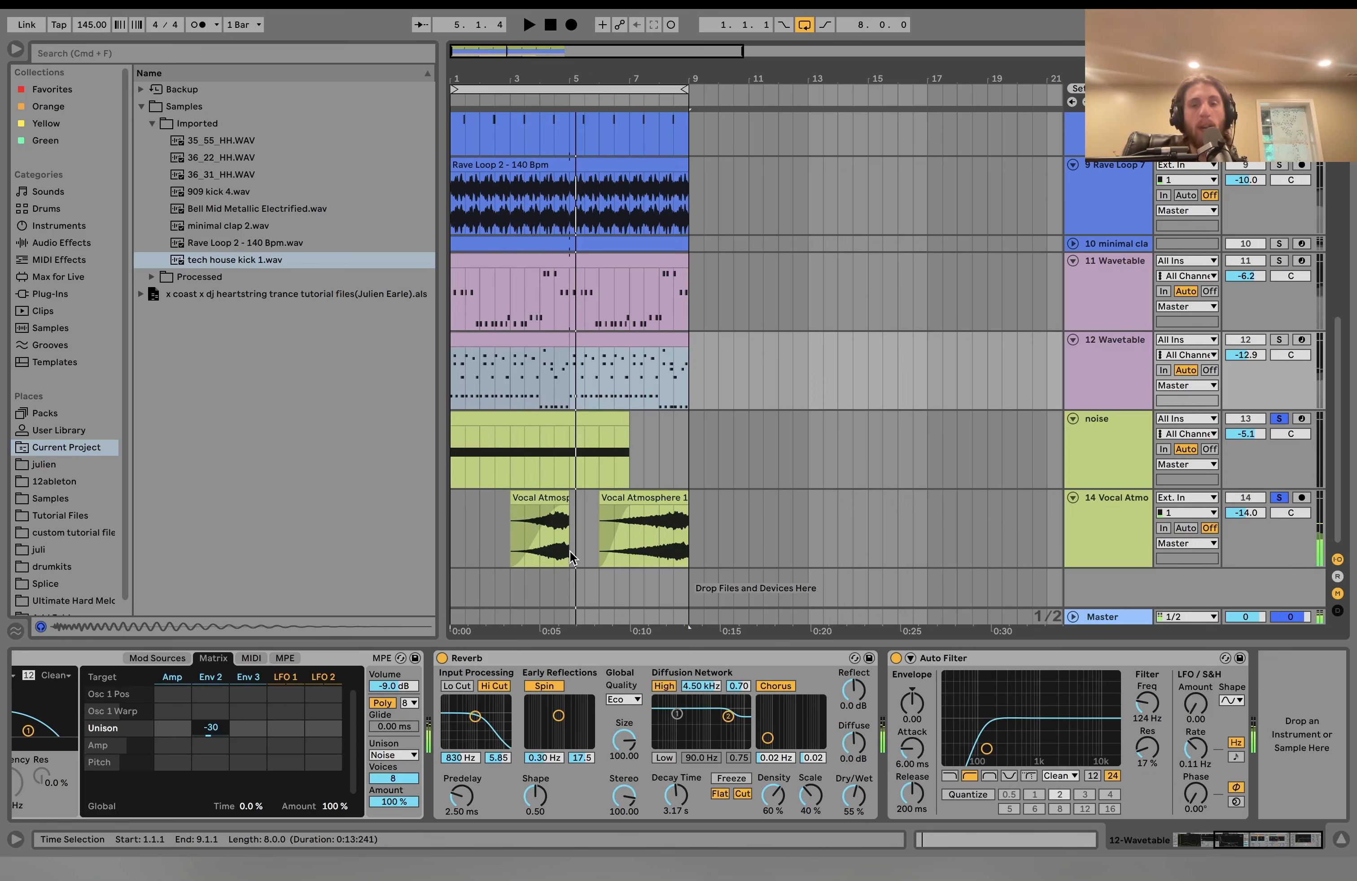
Compare the device chains of the noise clip and the first Vocal Atmosphere clip, returning to the noise track.
click(540, 422)
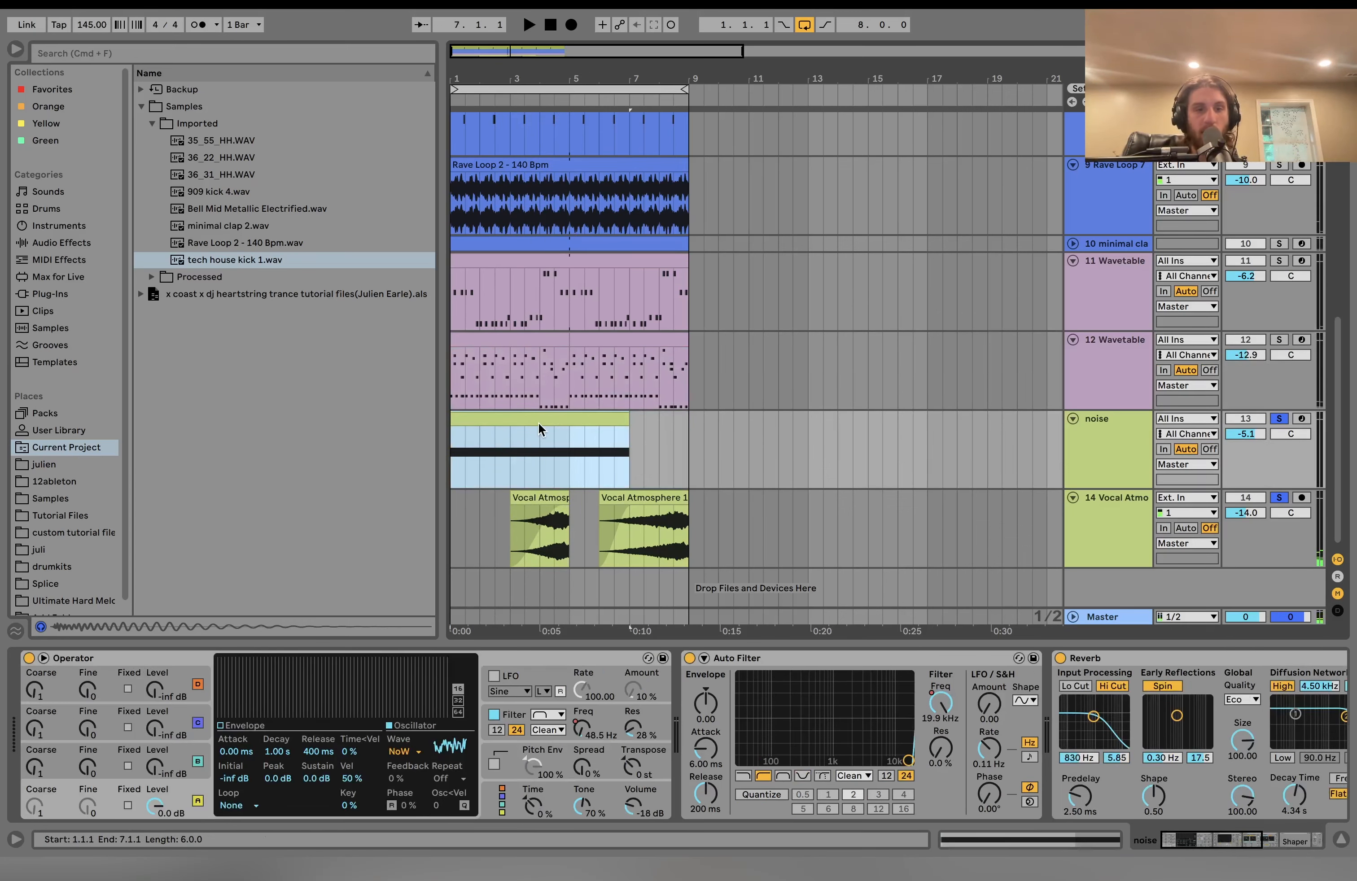
click(531, 499)
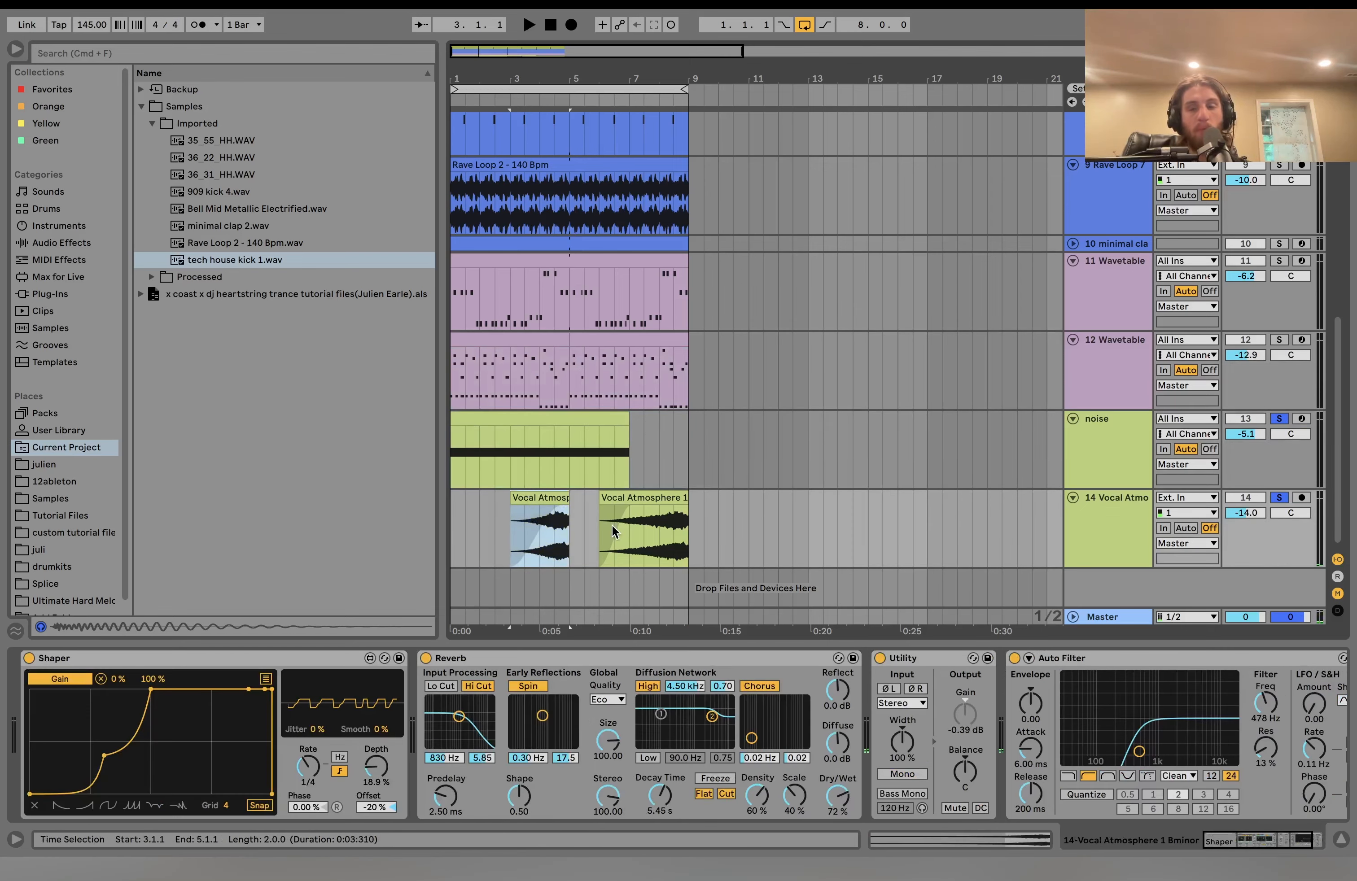
click(569, 423)
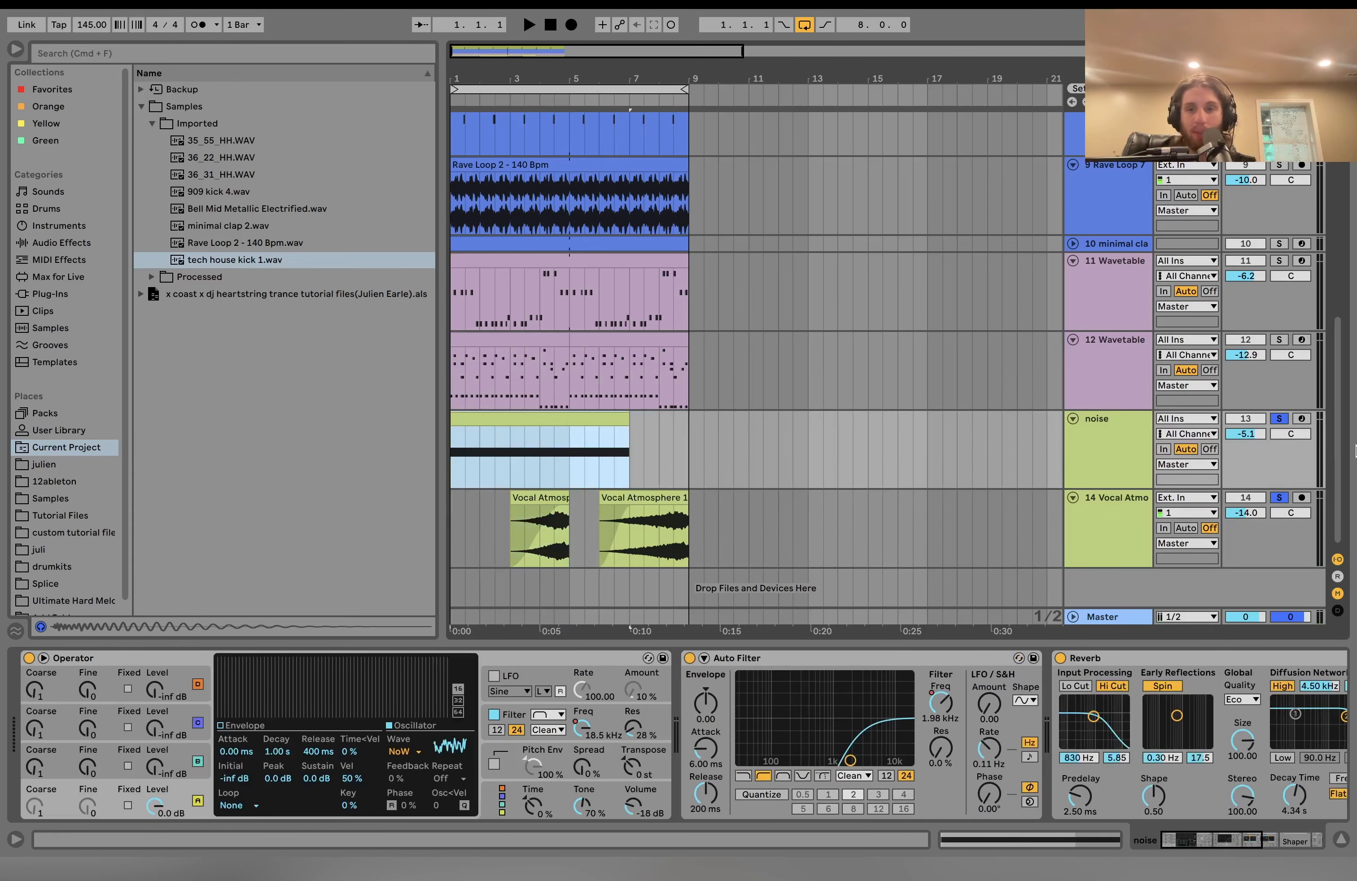
click(1136, 465)
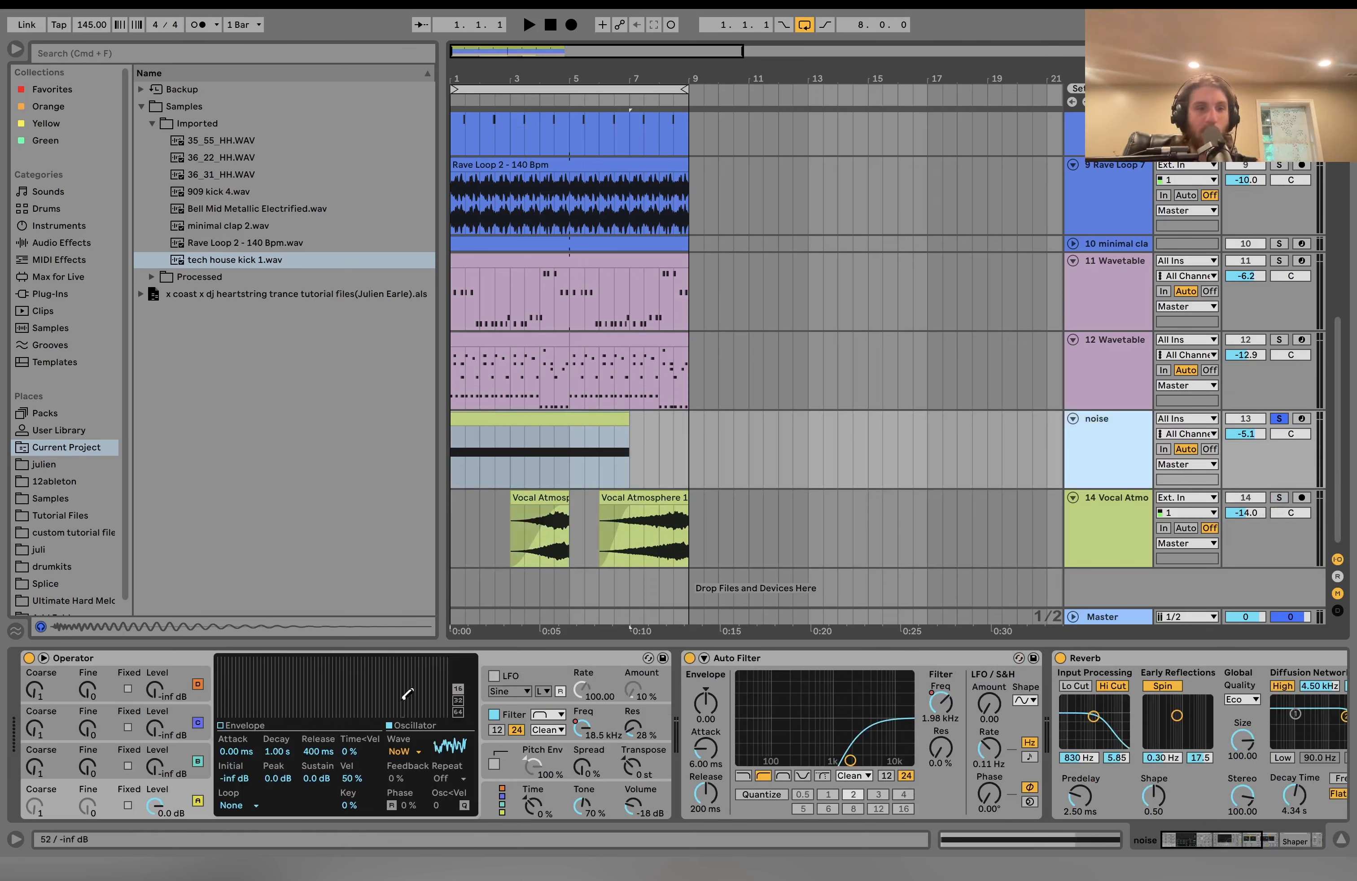
Show the noise track's Operator filter frequency automation and play it from the start into bar 4 while viewing the Auto Filter.
click(579, 725)
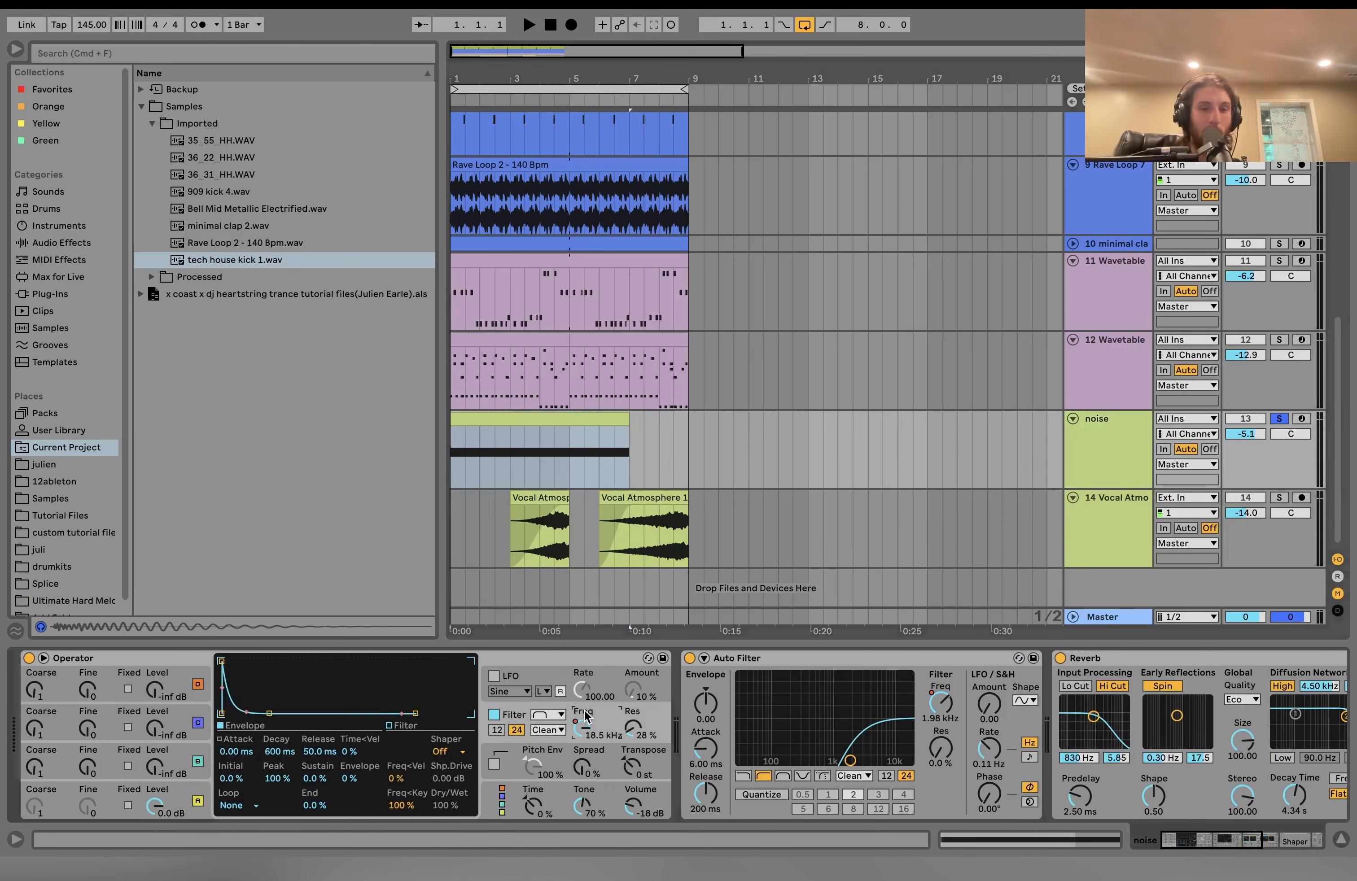
right_click(587, 729)
click(614, 756)
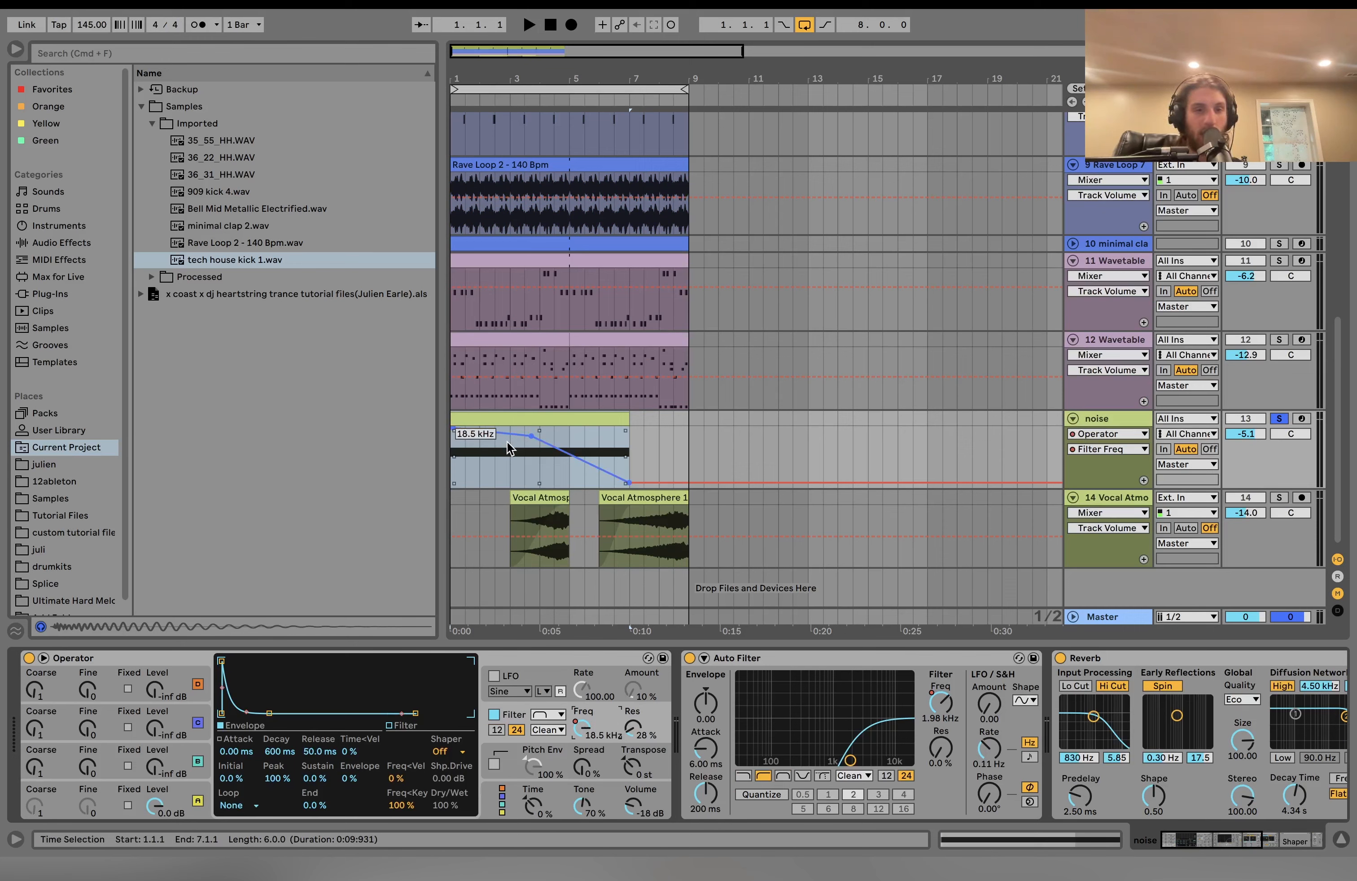
key(space)
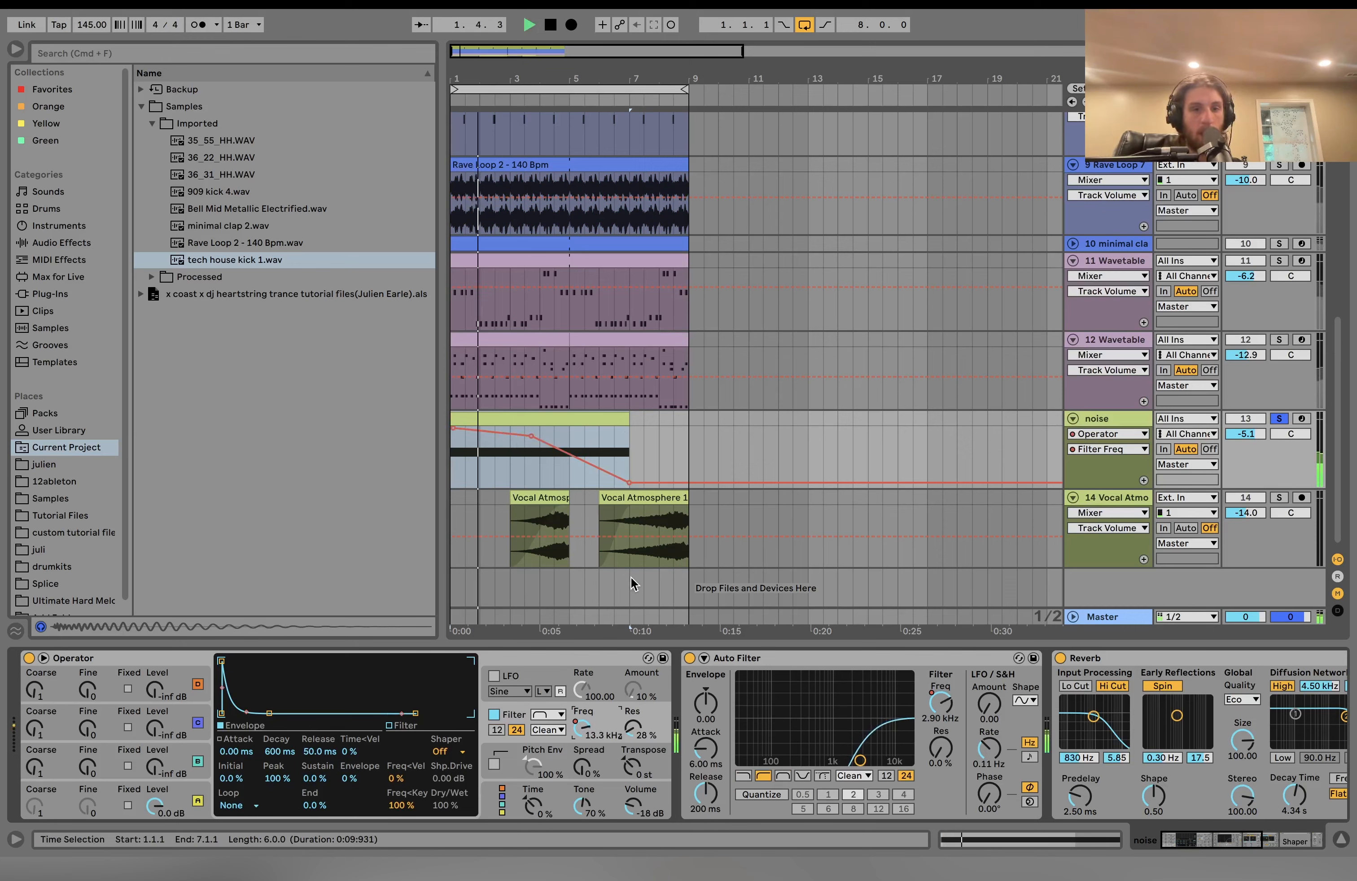
scroll(931, 663, right, 2)
scroll(931, 664, right, 3)
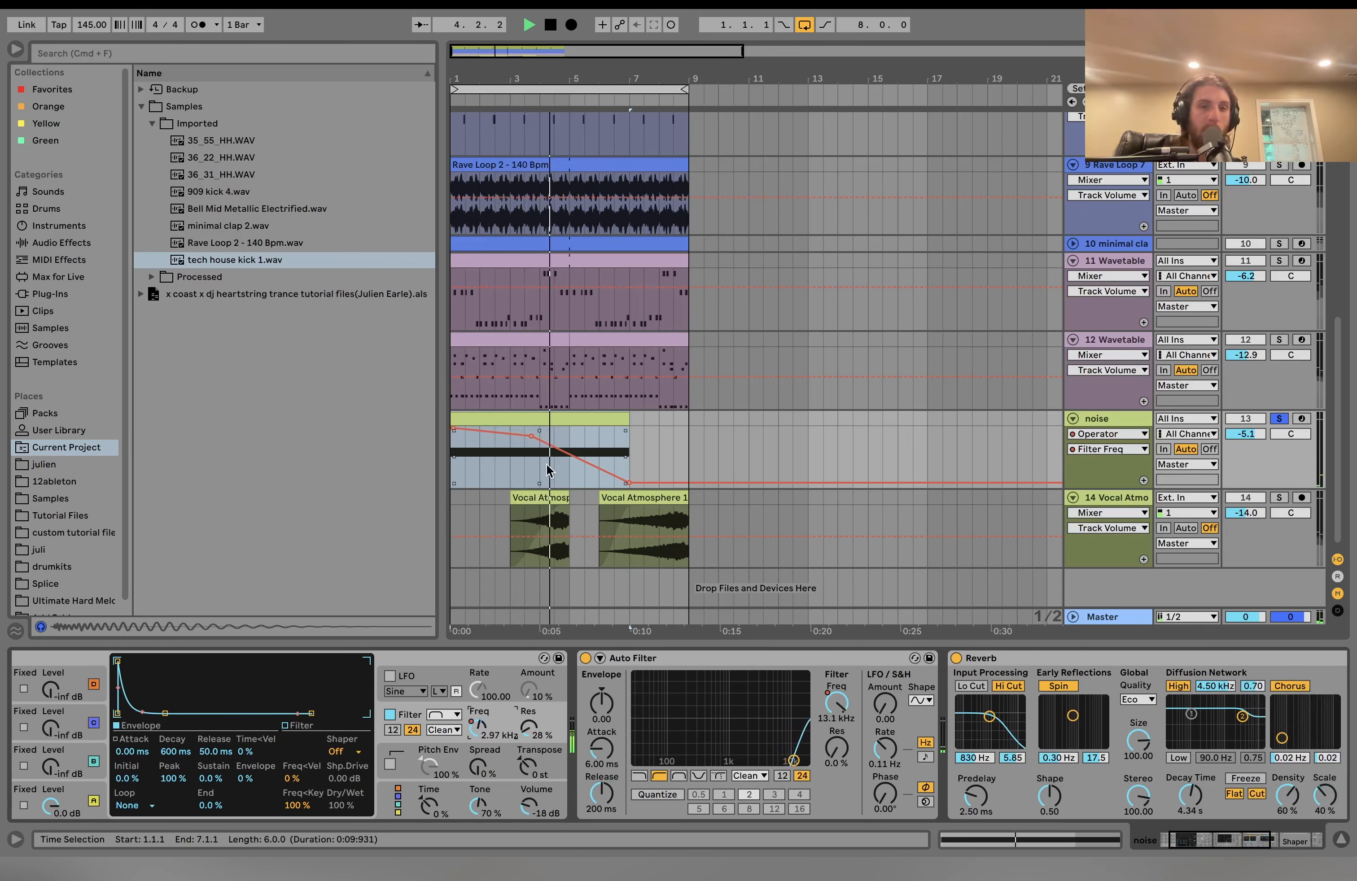
key(space)
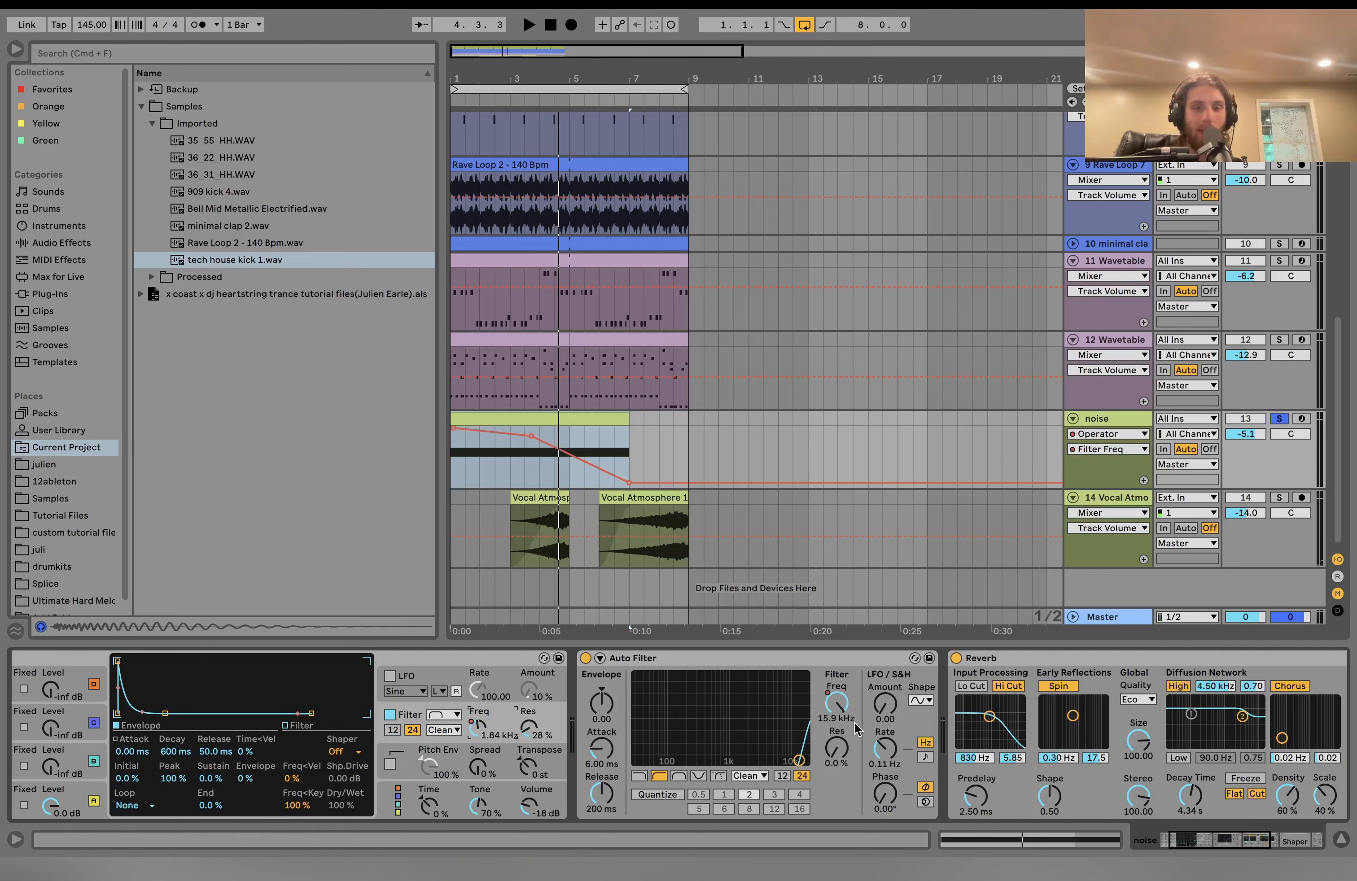
Show the noise track's Auto Filter frequency automation and play the track from the start into bar 3.
click(835, 703)
click(451, 478)
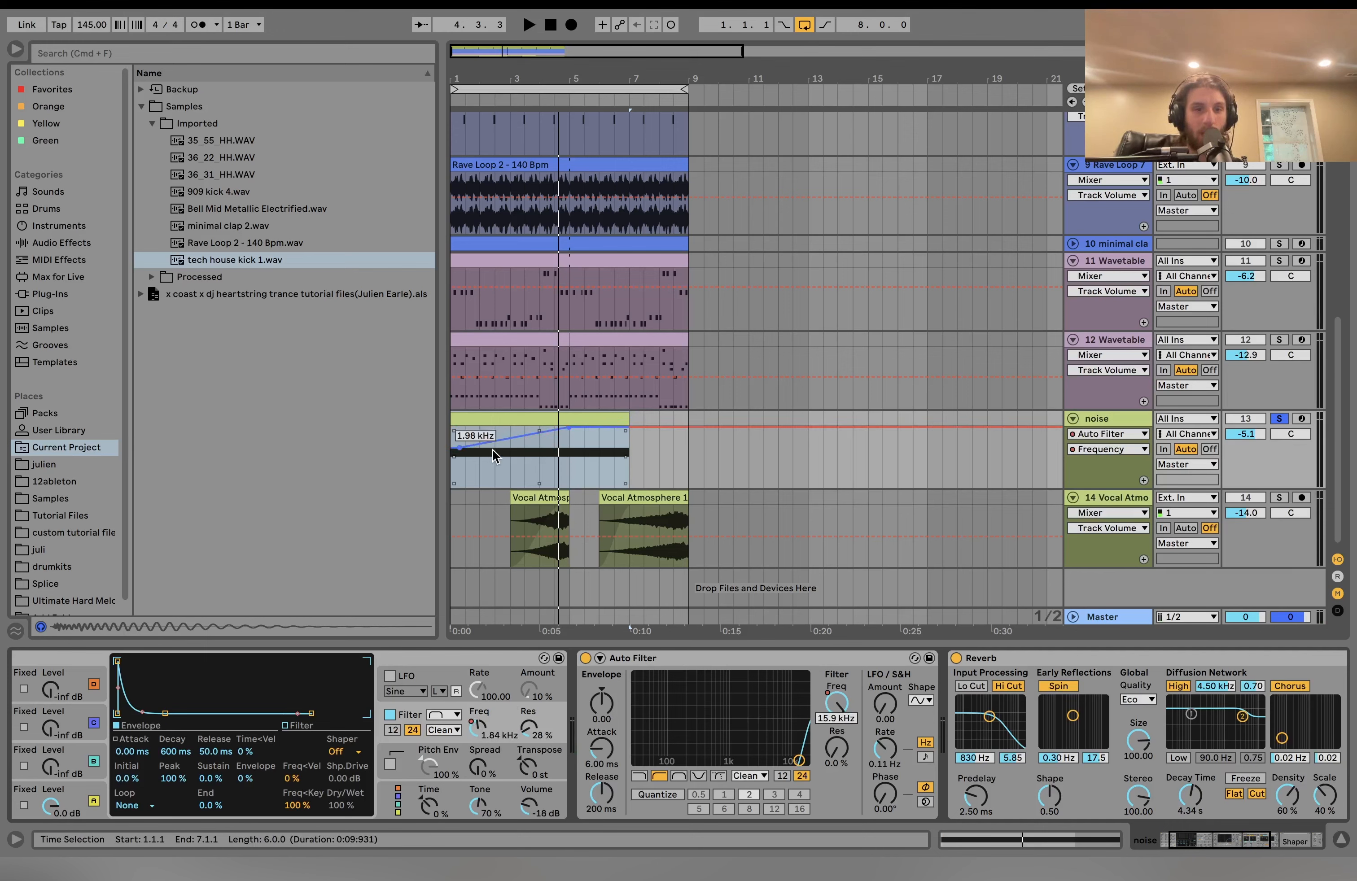
key(space)
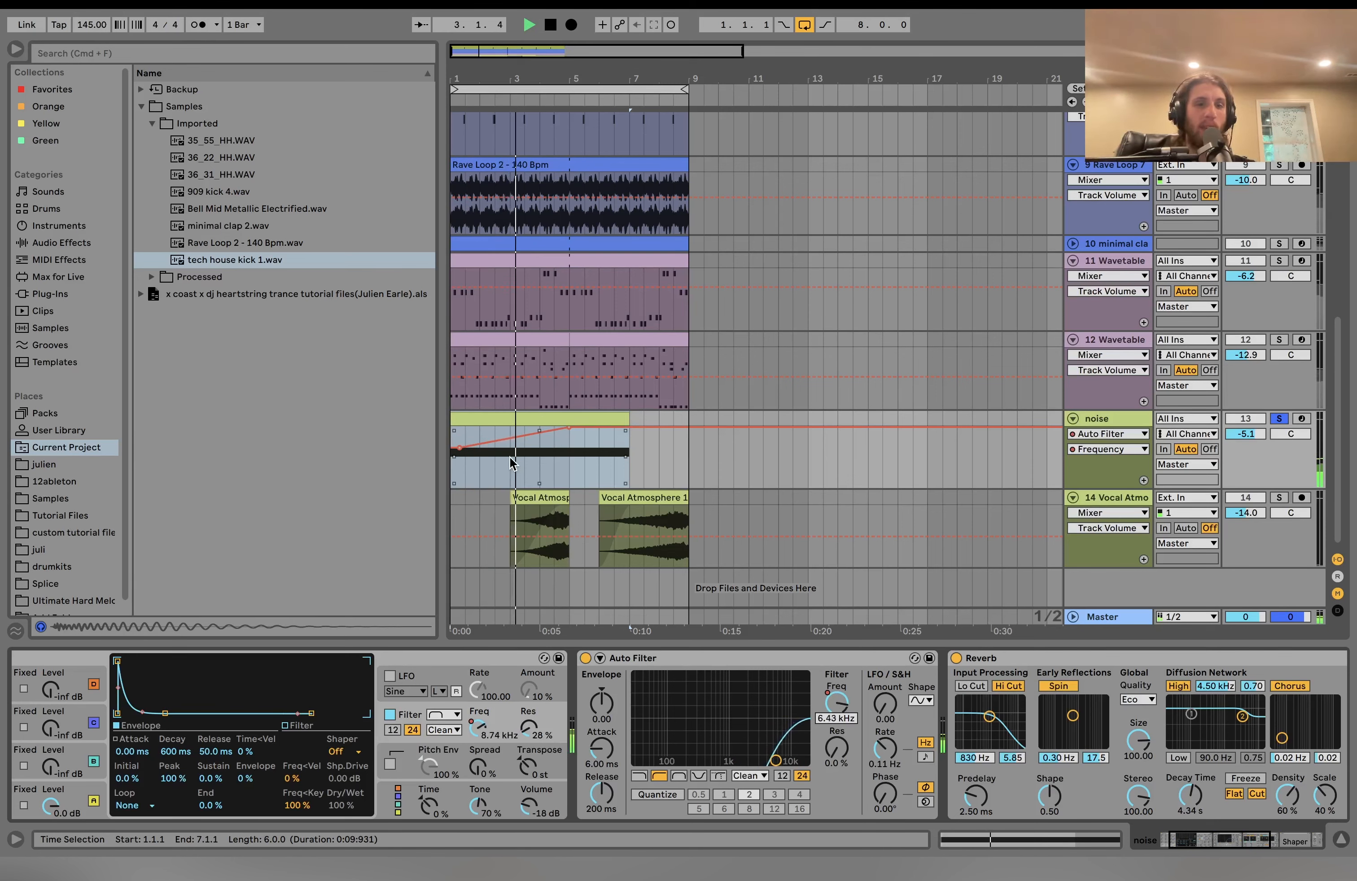
key(space)
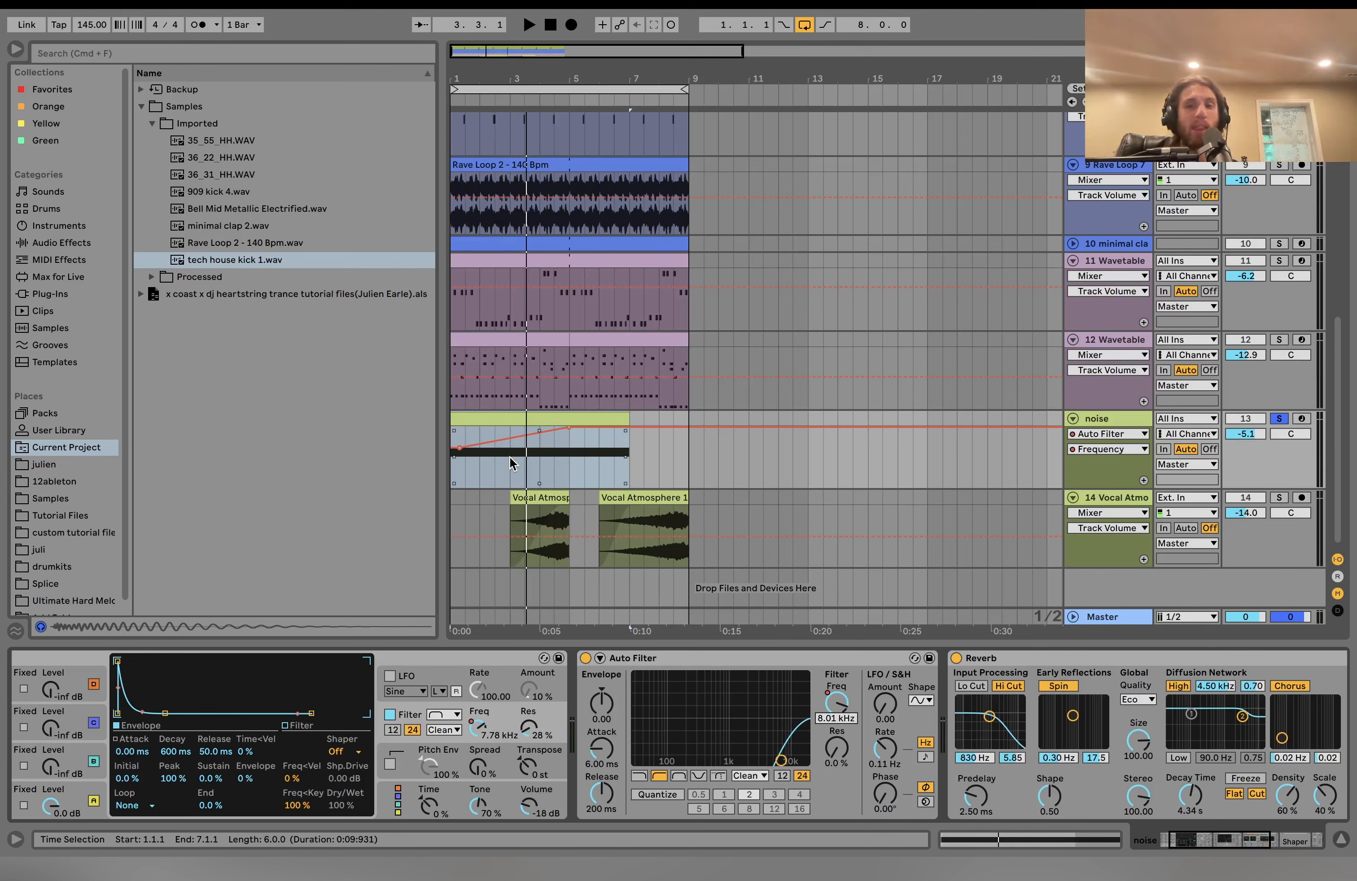
Audition the noise track with its Auto Filter bypassed, both in the full mix and soloed, and re-enable the filter.
key(space)
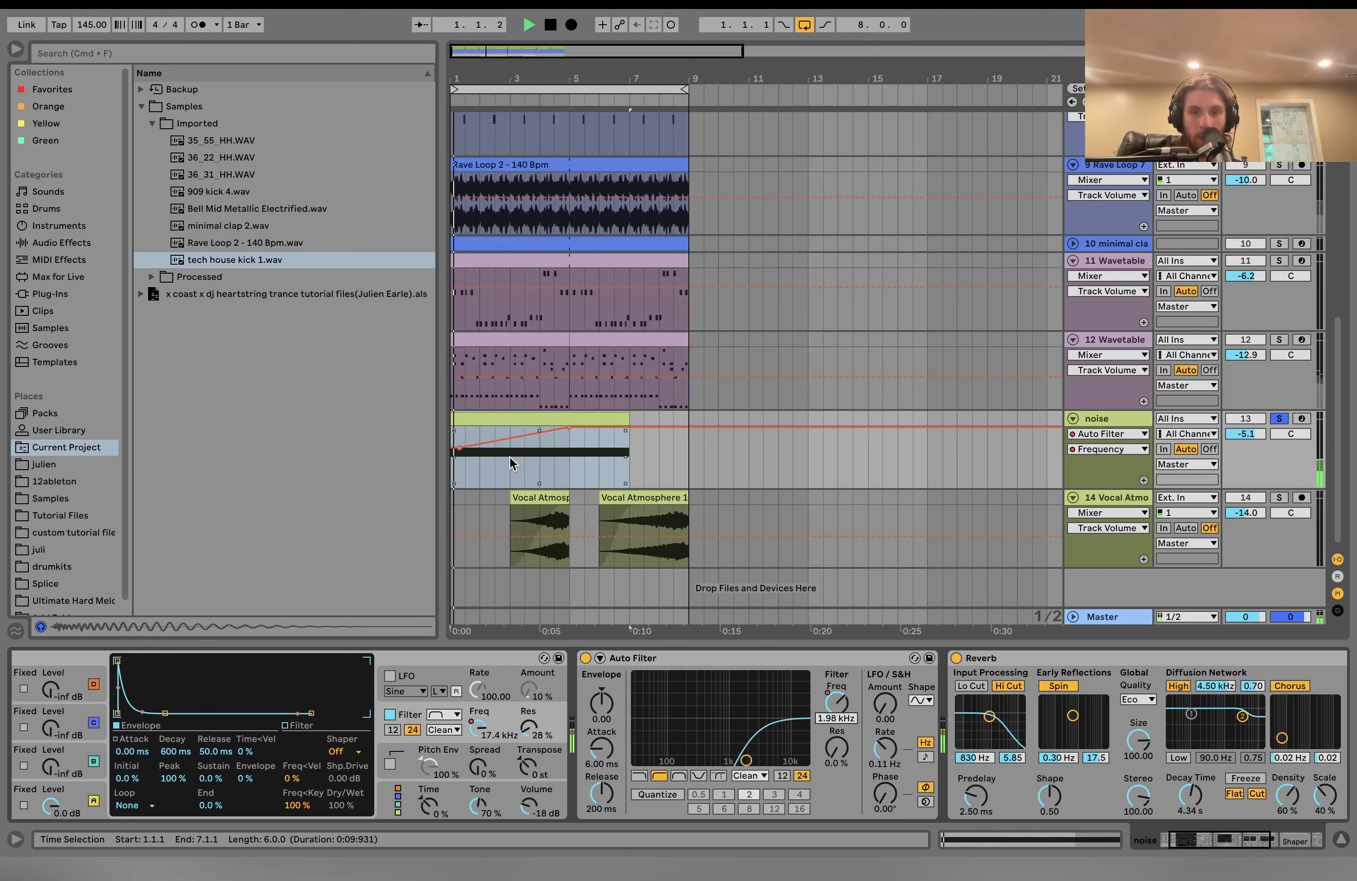
click(584, 658)
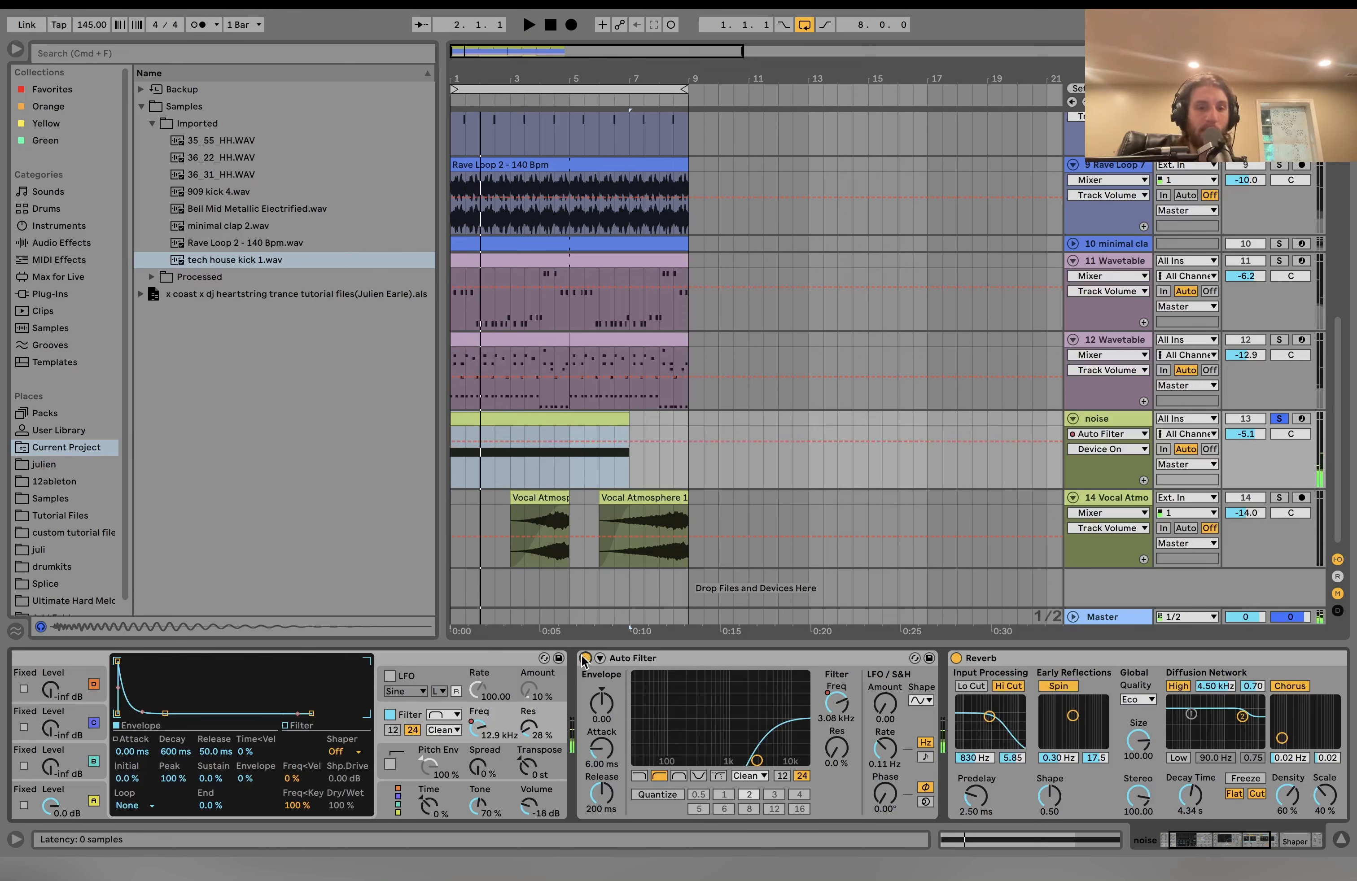
key(space)
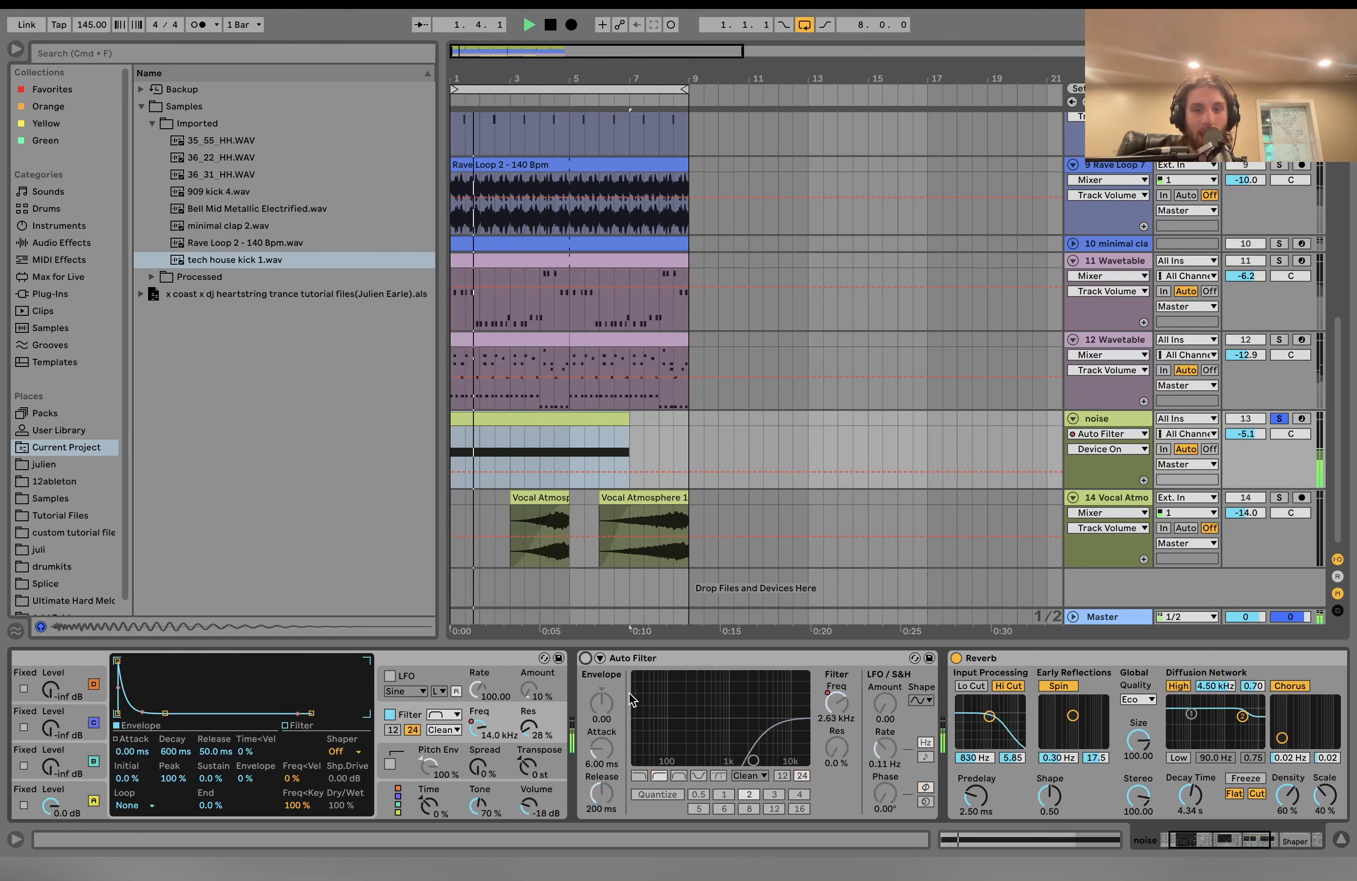
click(1279, 419)
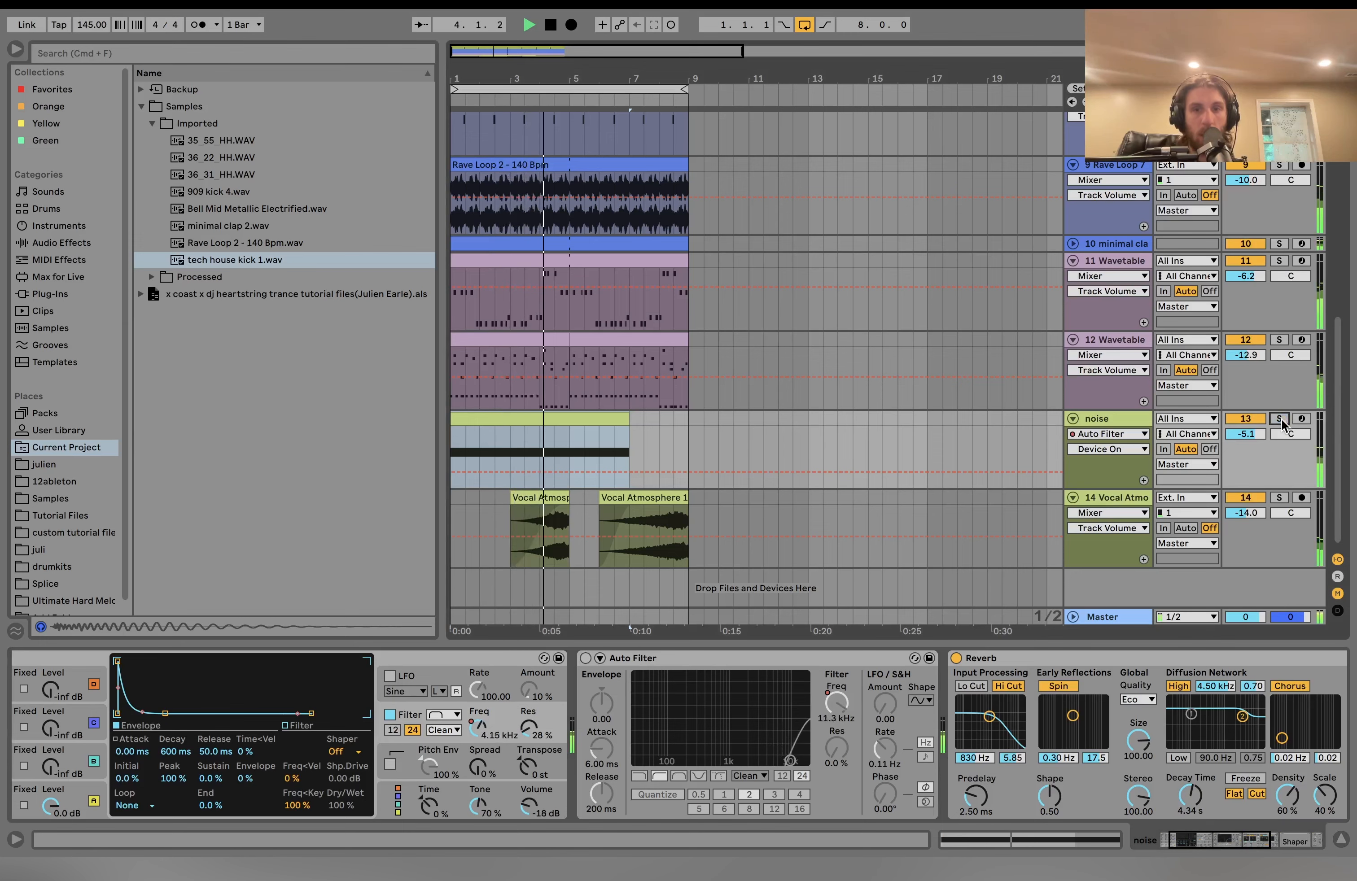
click(1280, 419)
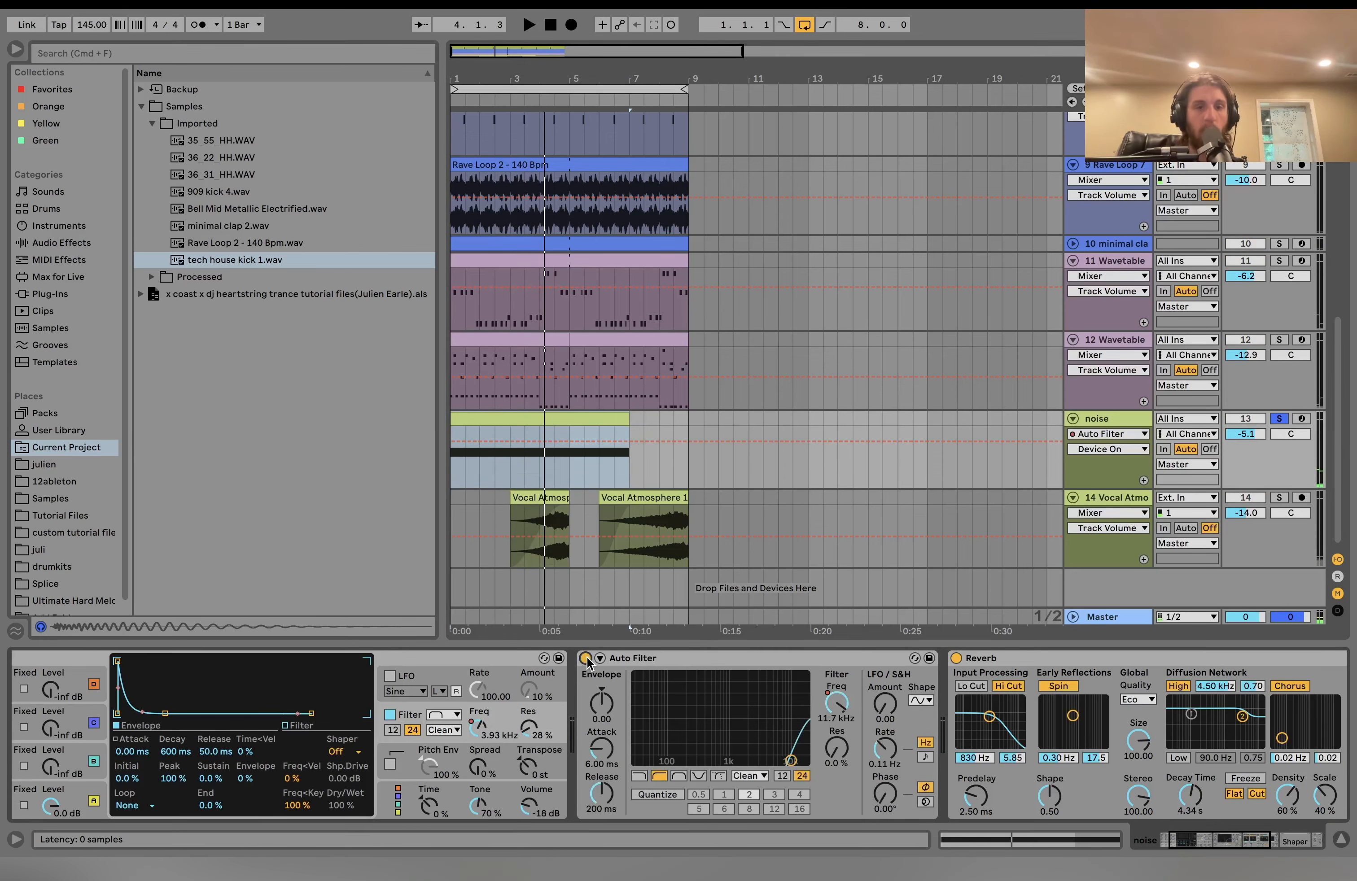
Examine the noise track's Reverb, Shaper and Utility, comparing them with the Shaper and Utility on track 11, and return to the noise track.
scroll(600, 715, right, 10)
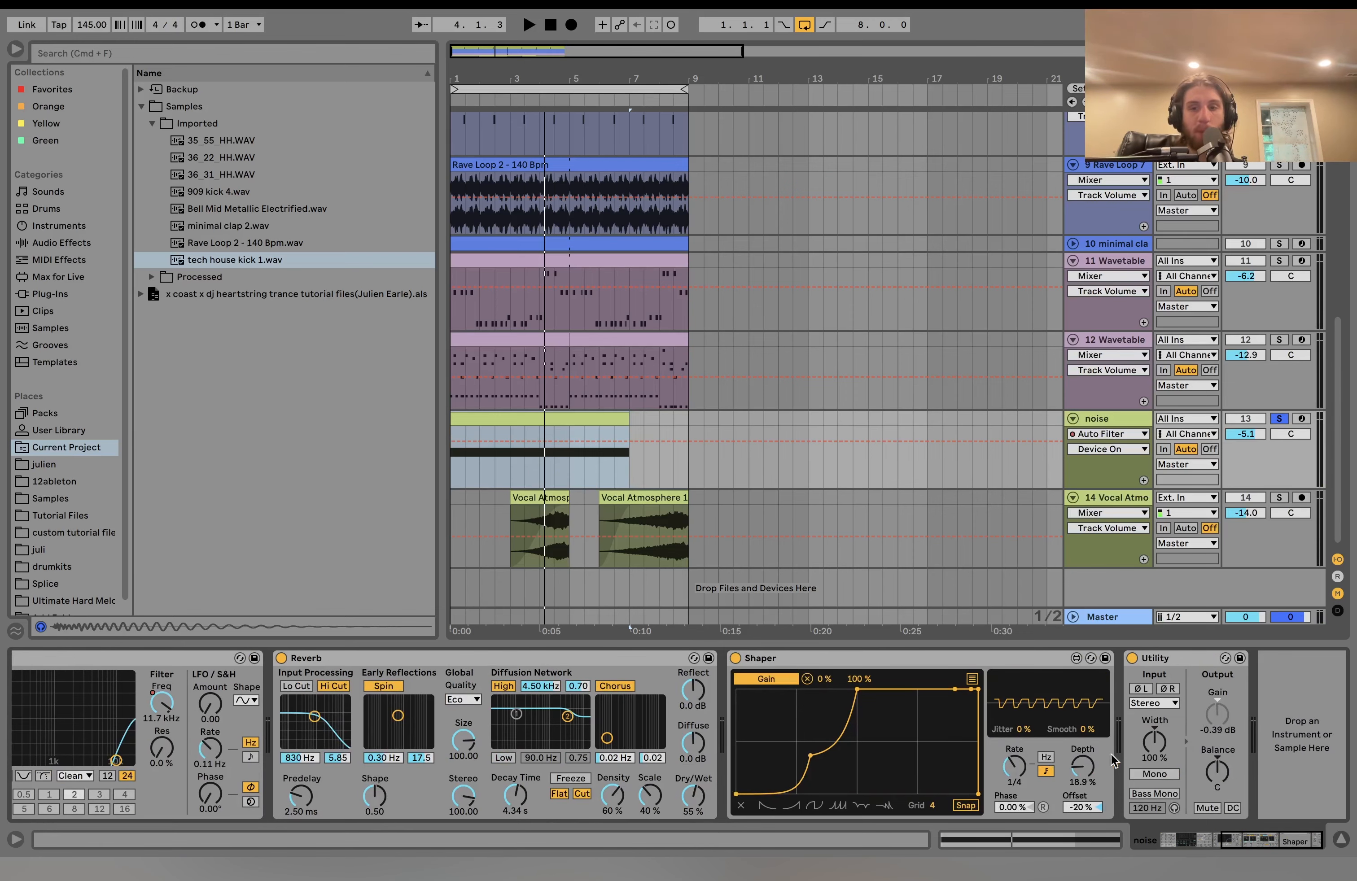
click(1113, 244)
click(1104, 265)
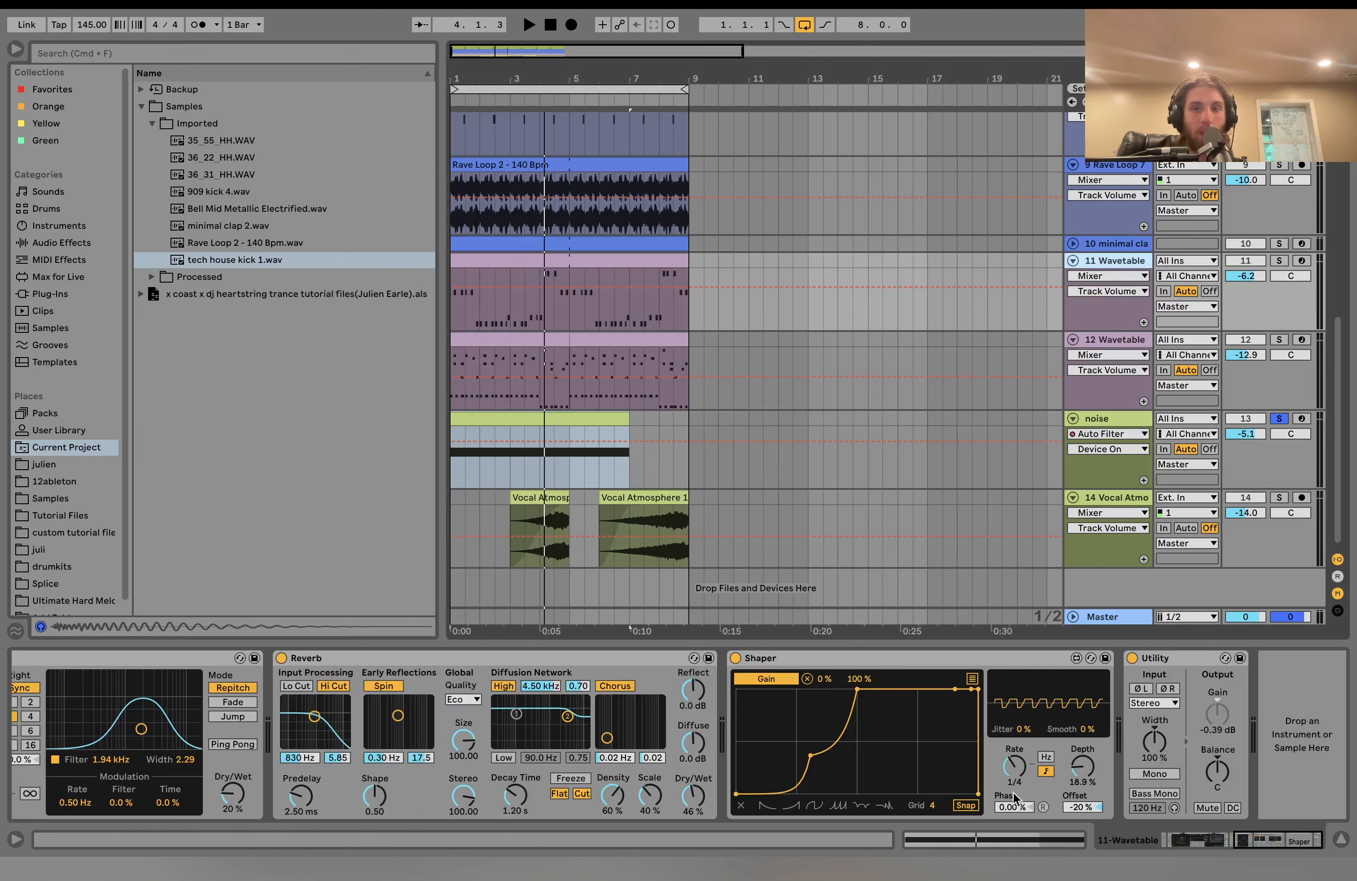
click(1038, 664)
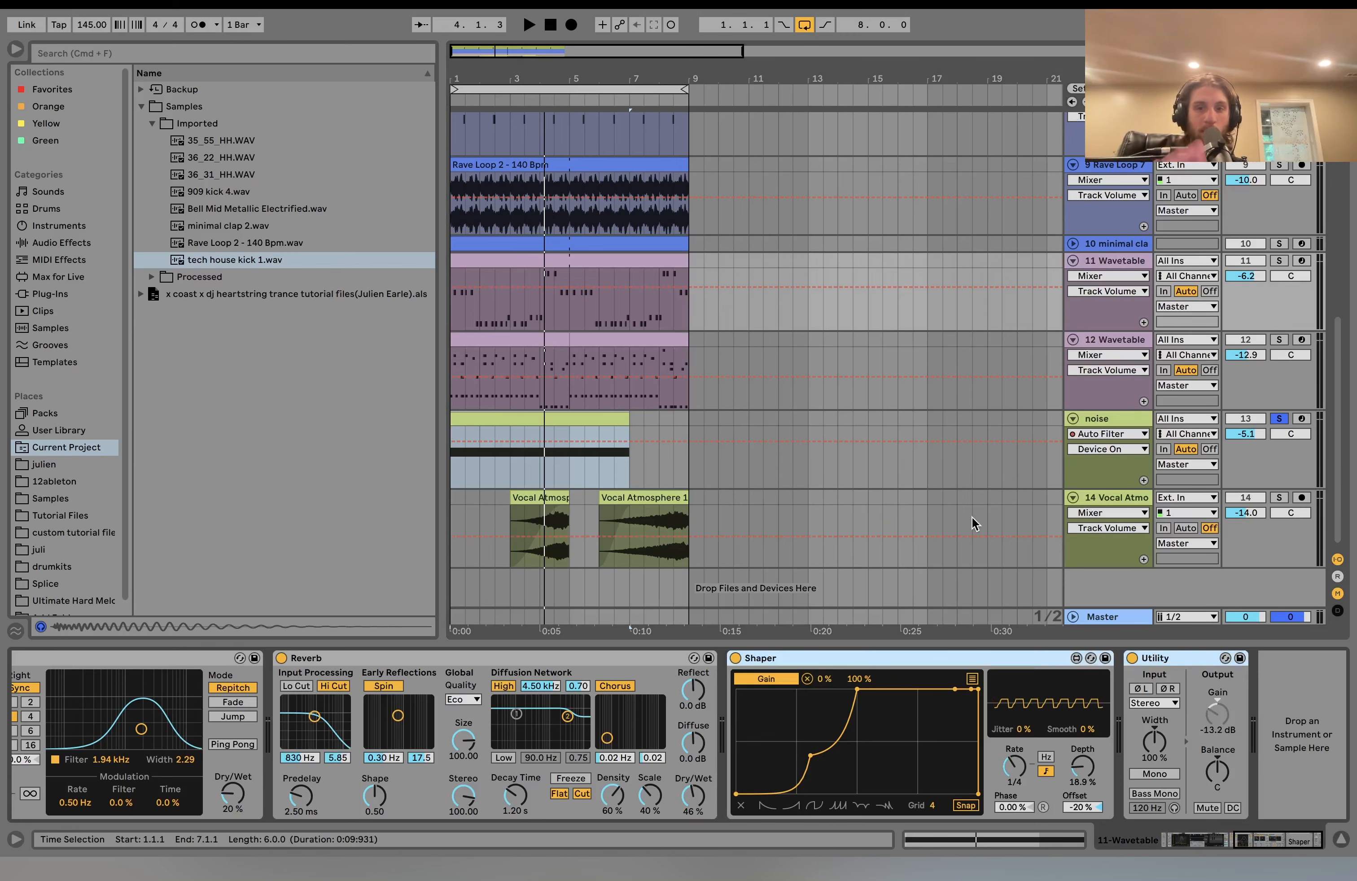
click(1027, 453)
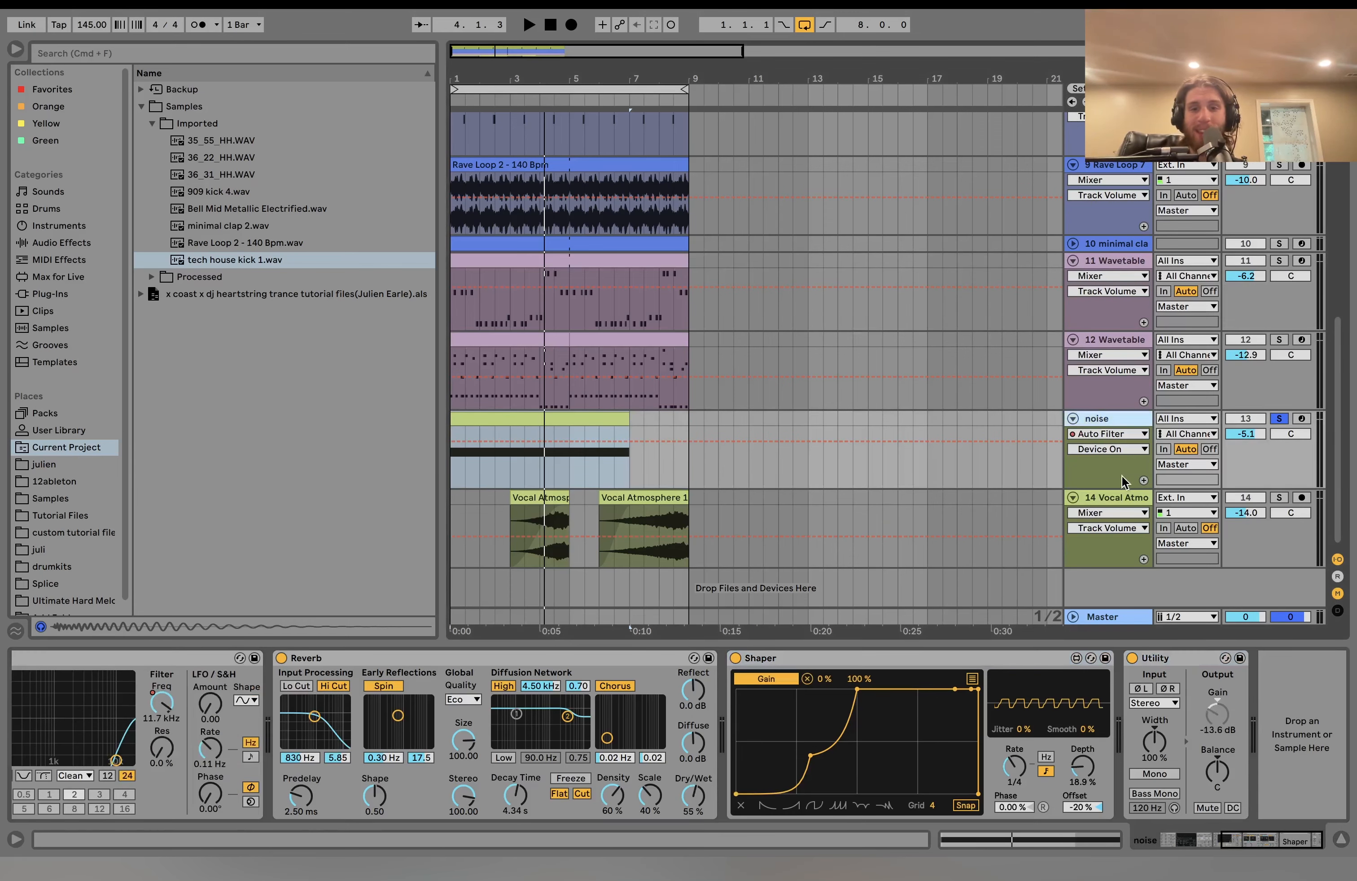
Solo the Vocal Atmosphere track, select its first clip, and play it from bar 3 through bar 4.
click(1279, 498)
click(542, 499)
key(space)
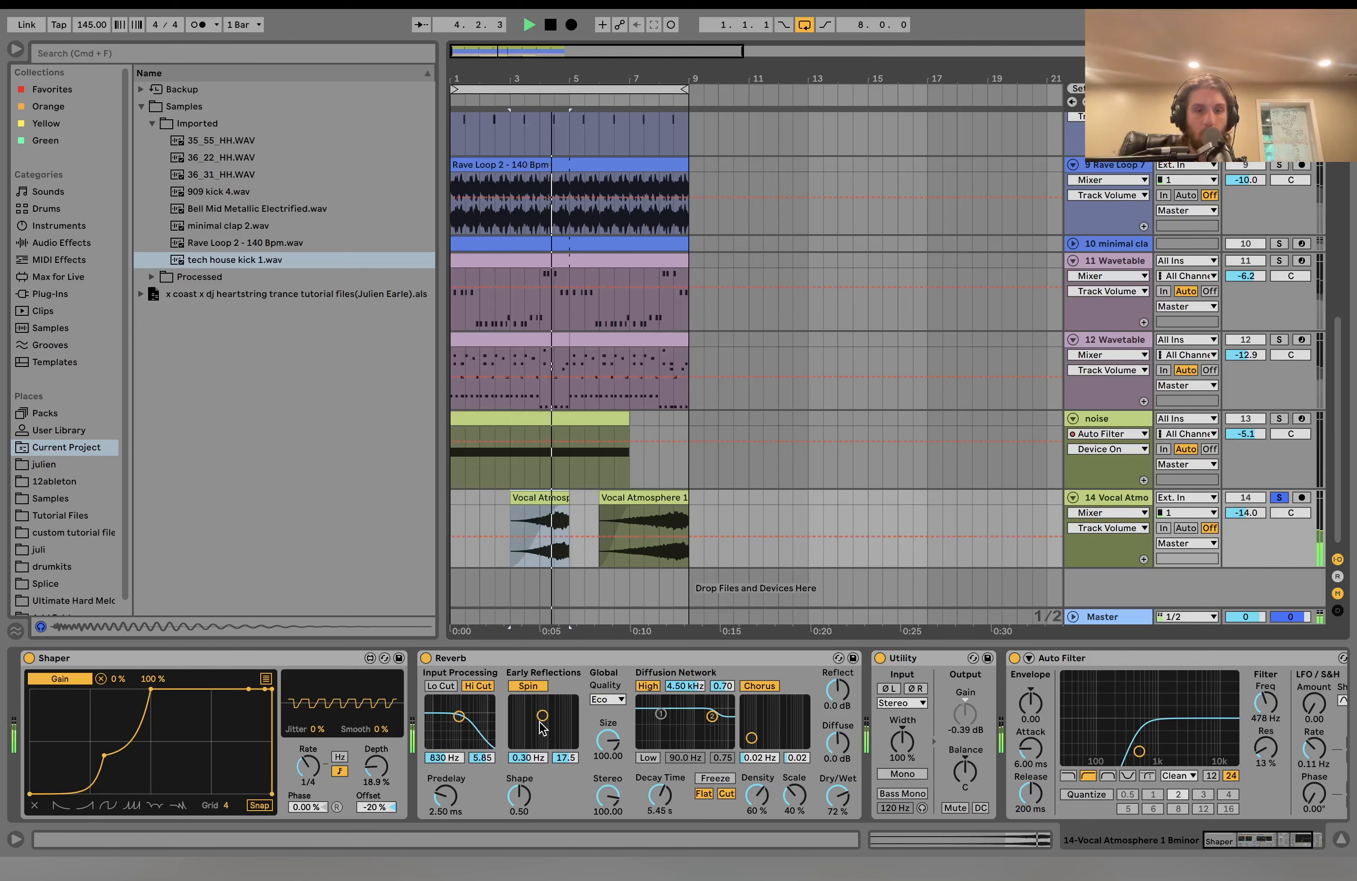
key(space)
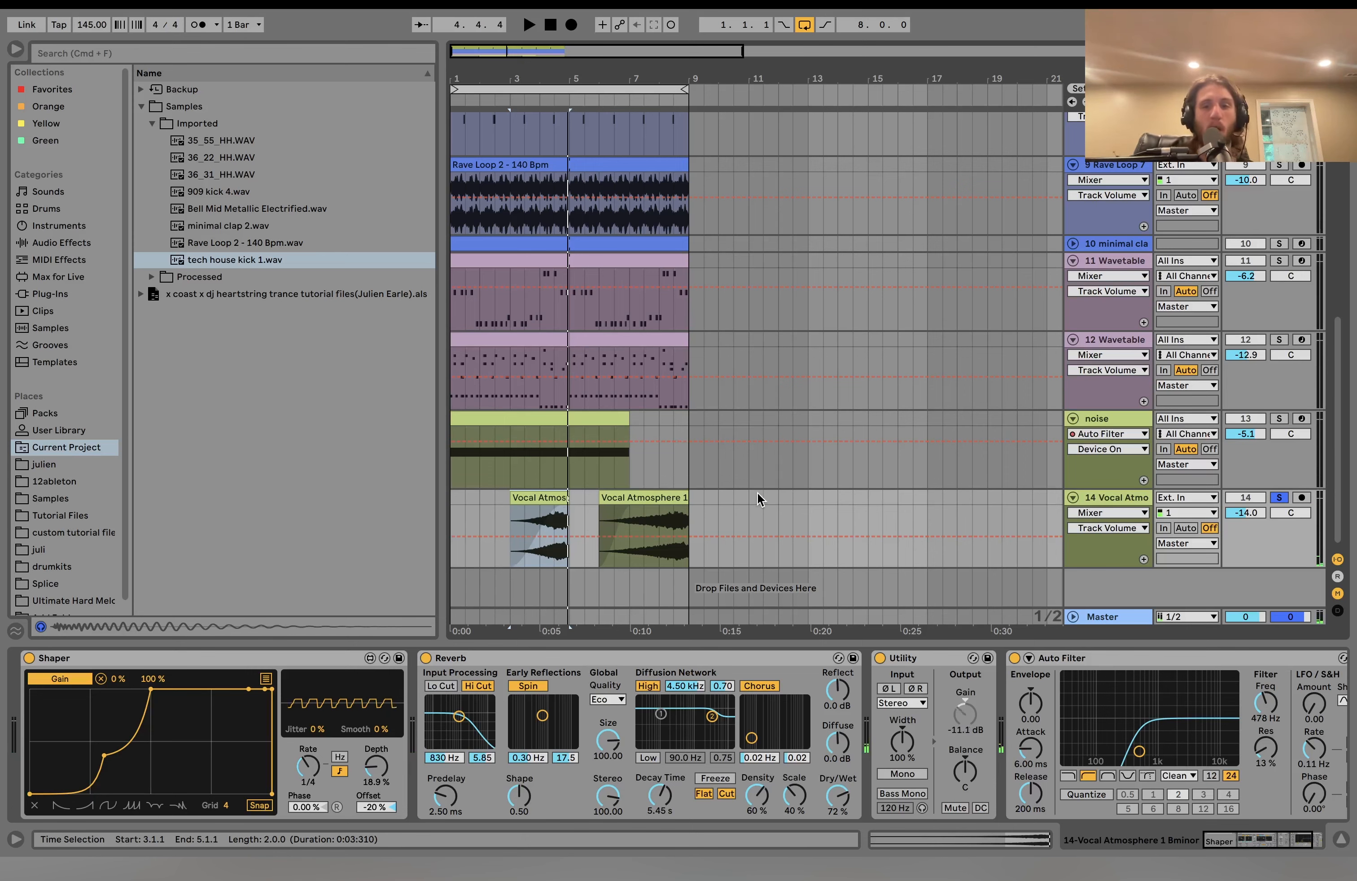
Unsolo the Vocal Atmosphere track and play the full mix from bar 3 into bar 5.
scroll(1279, 509, up, 8)
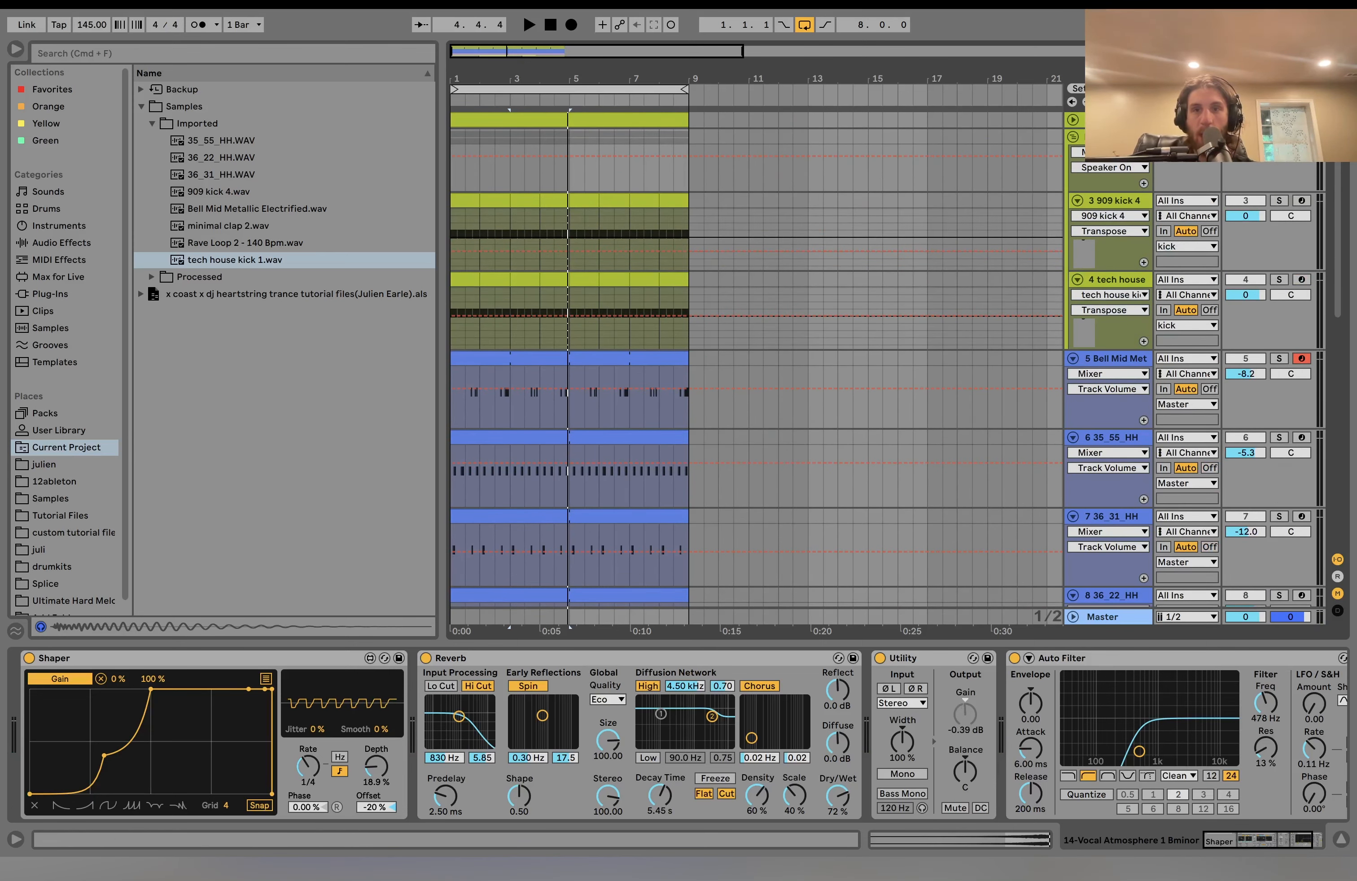
scroll(1182, 455, down, 8)
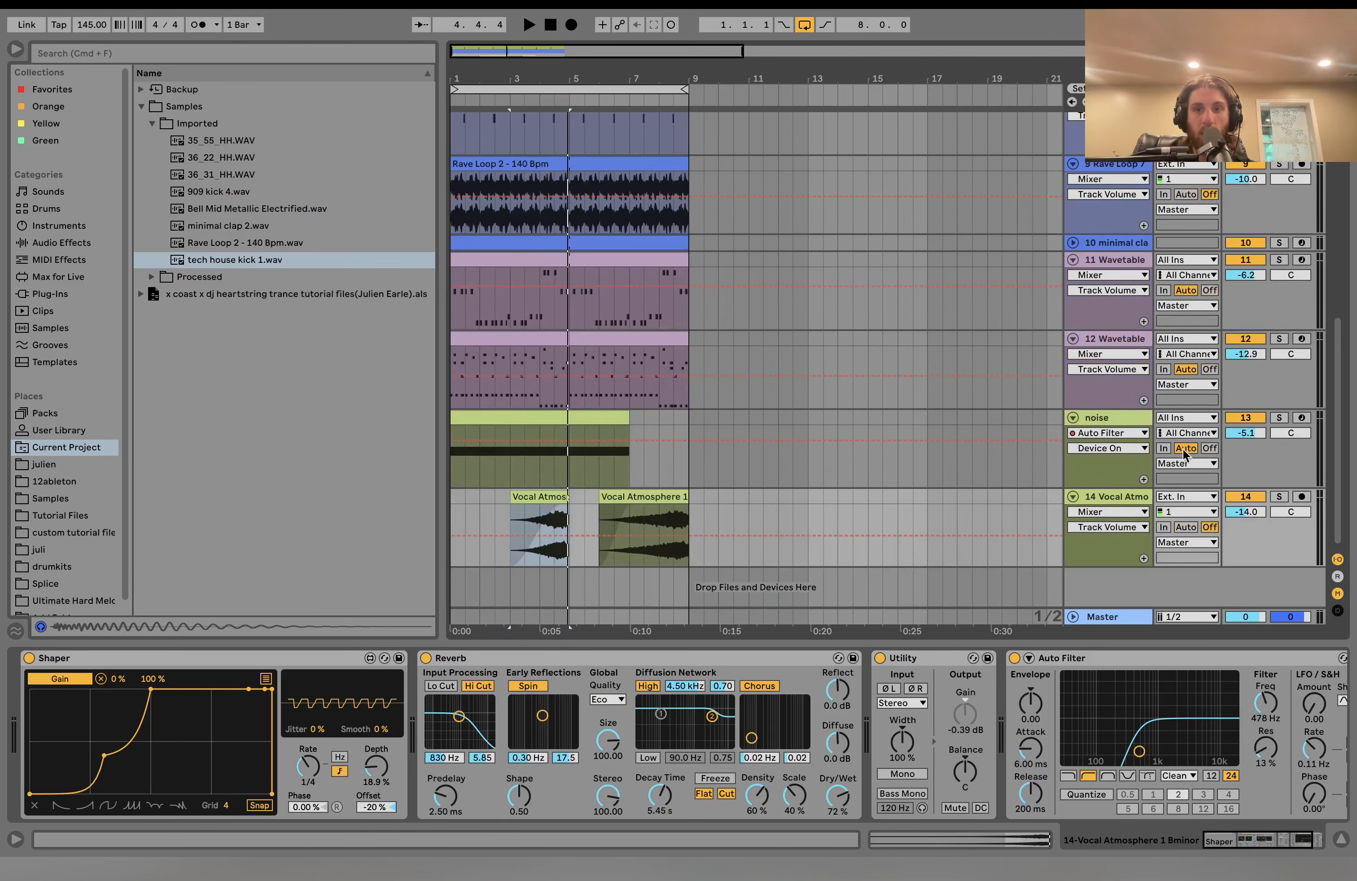
key(space)
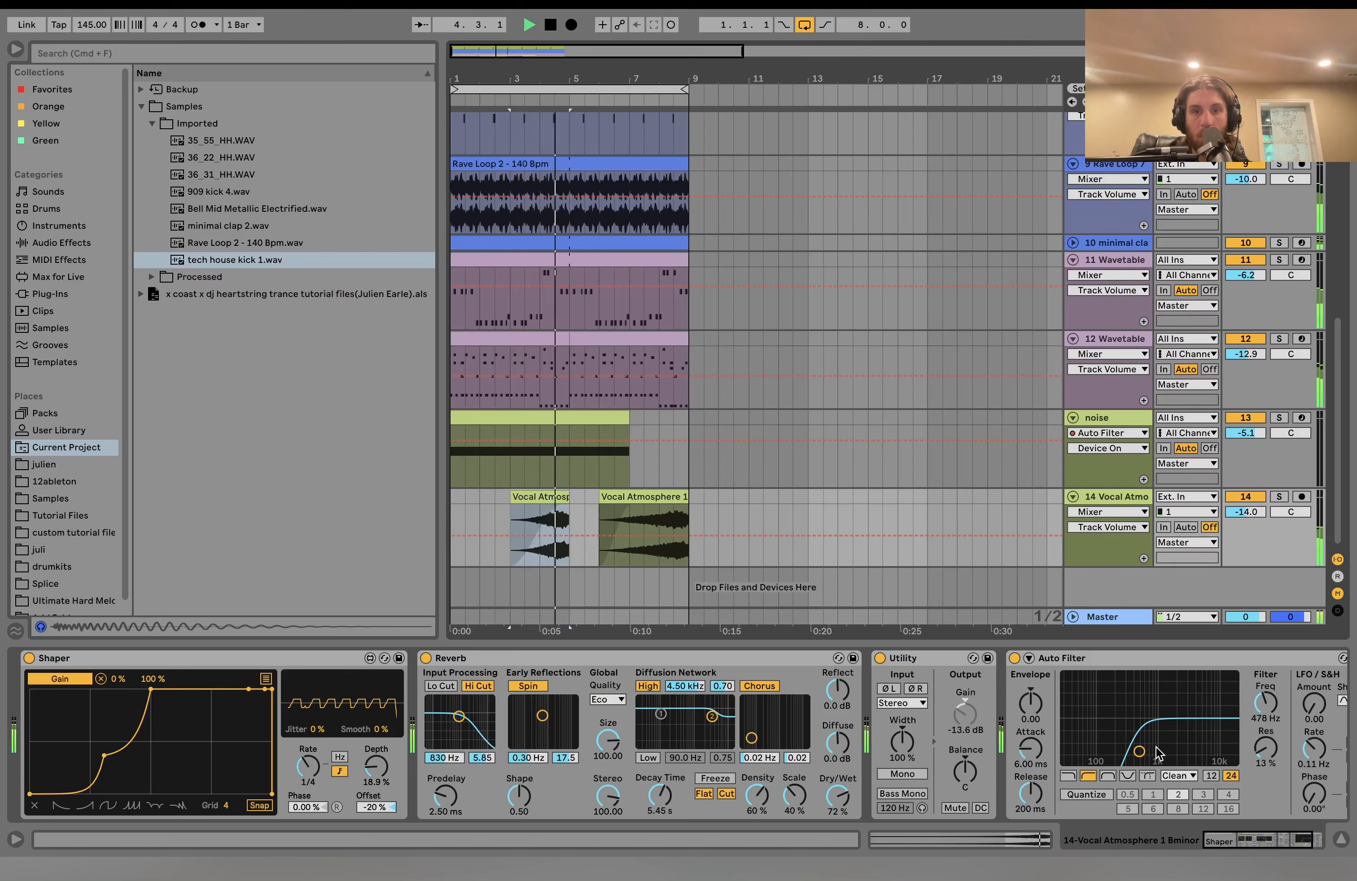
key(space)
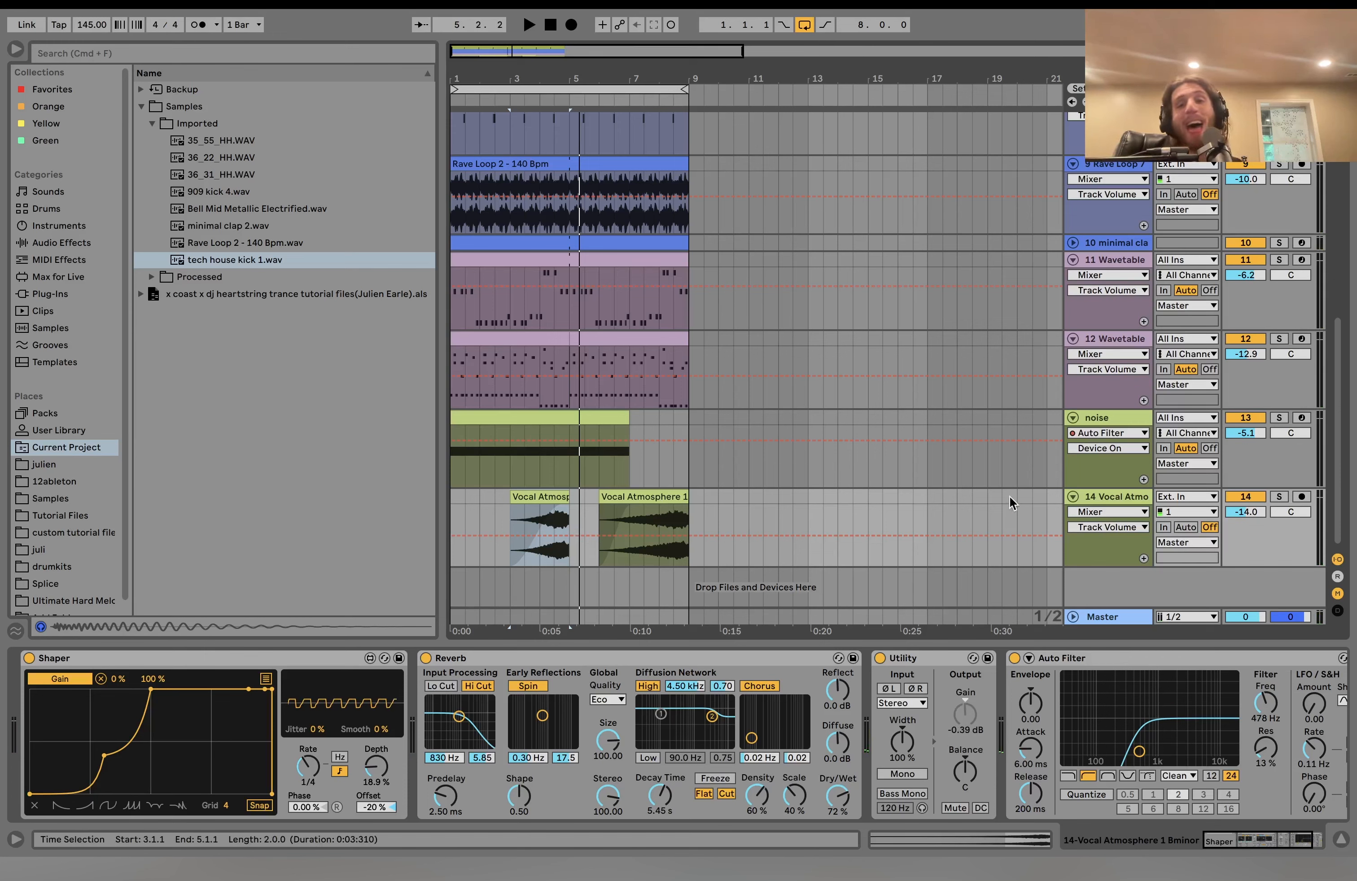
Solo the Vocal Atmosphere track again and play it from bar 3 into bar 5 while examining its Utility and Auto Filter.
click(1278, 500)
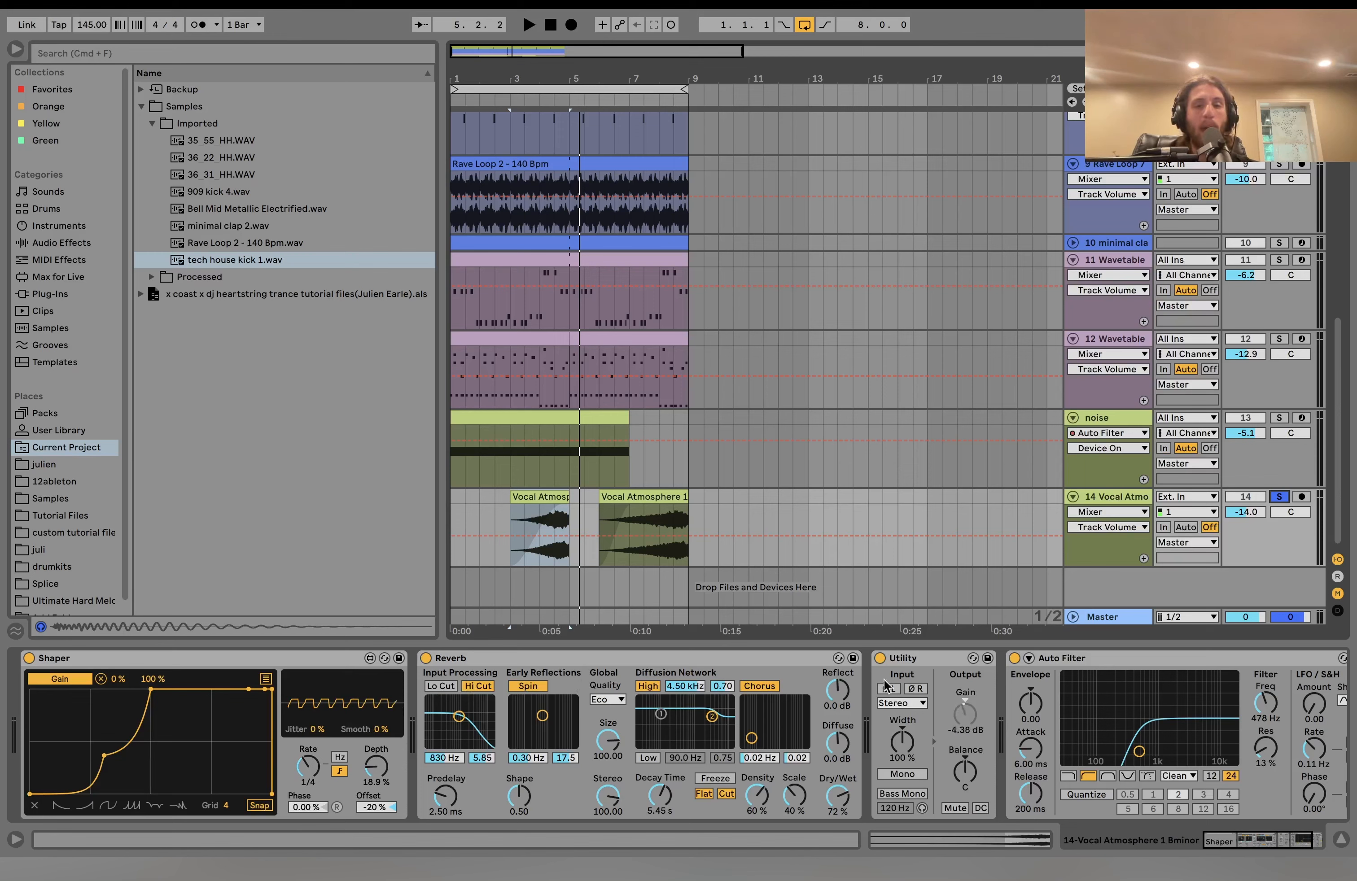
click(907, 662)
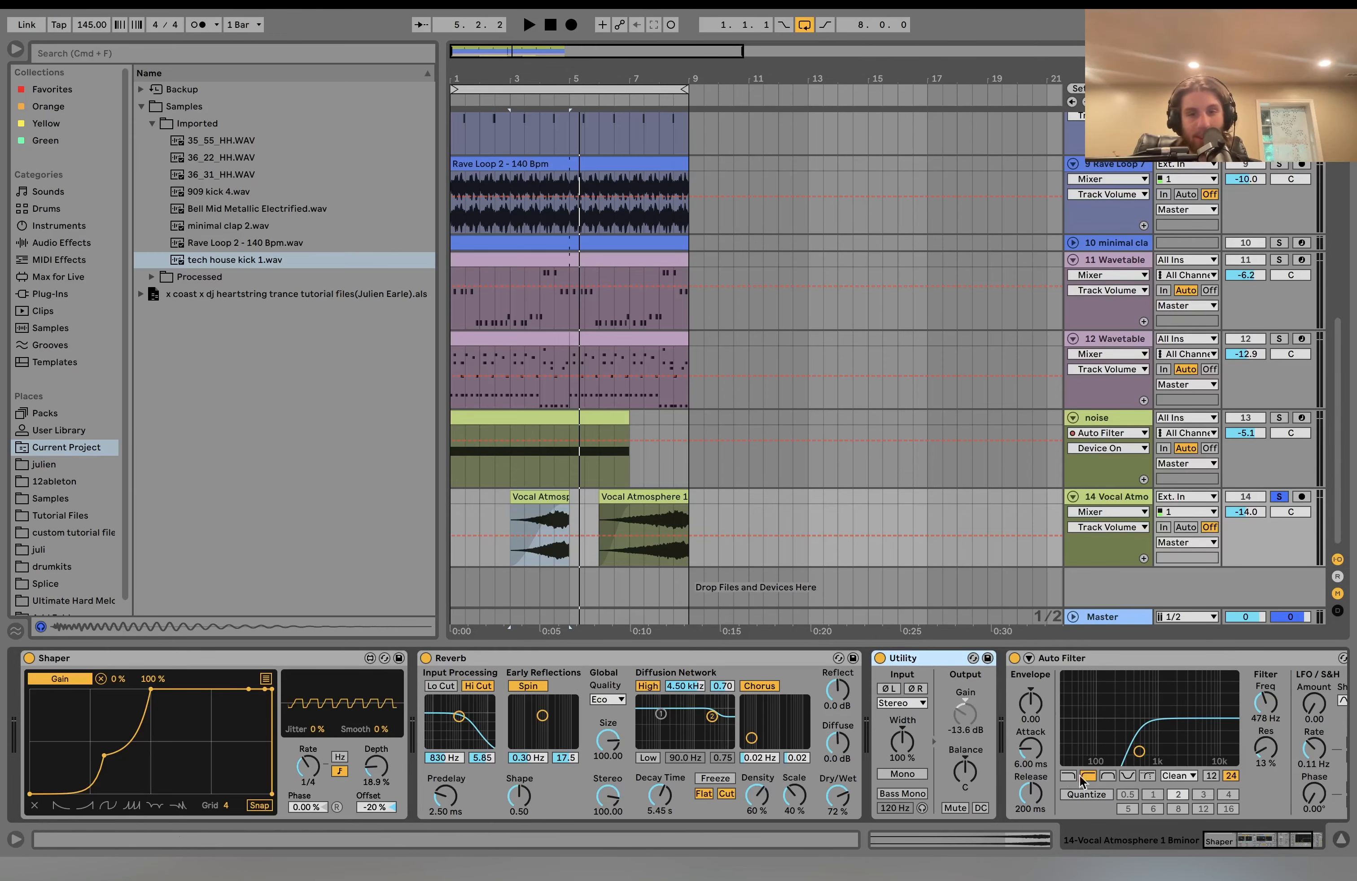
key(space)
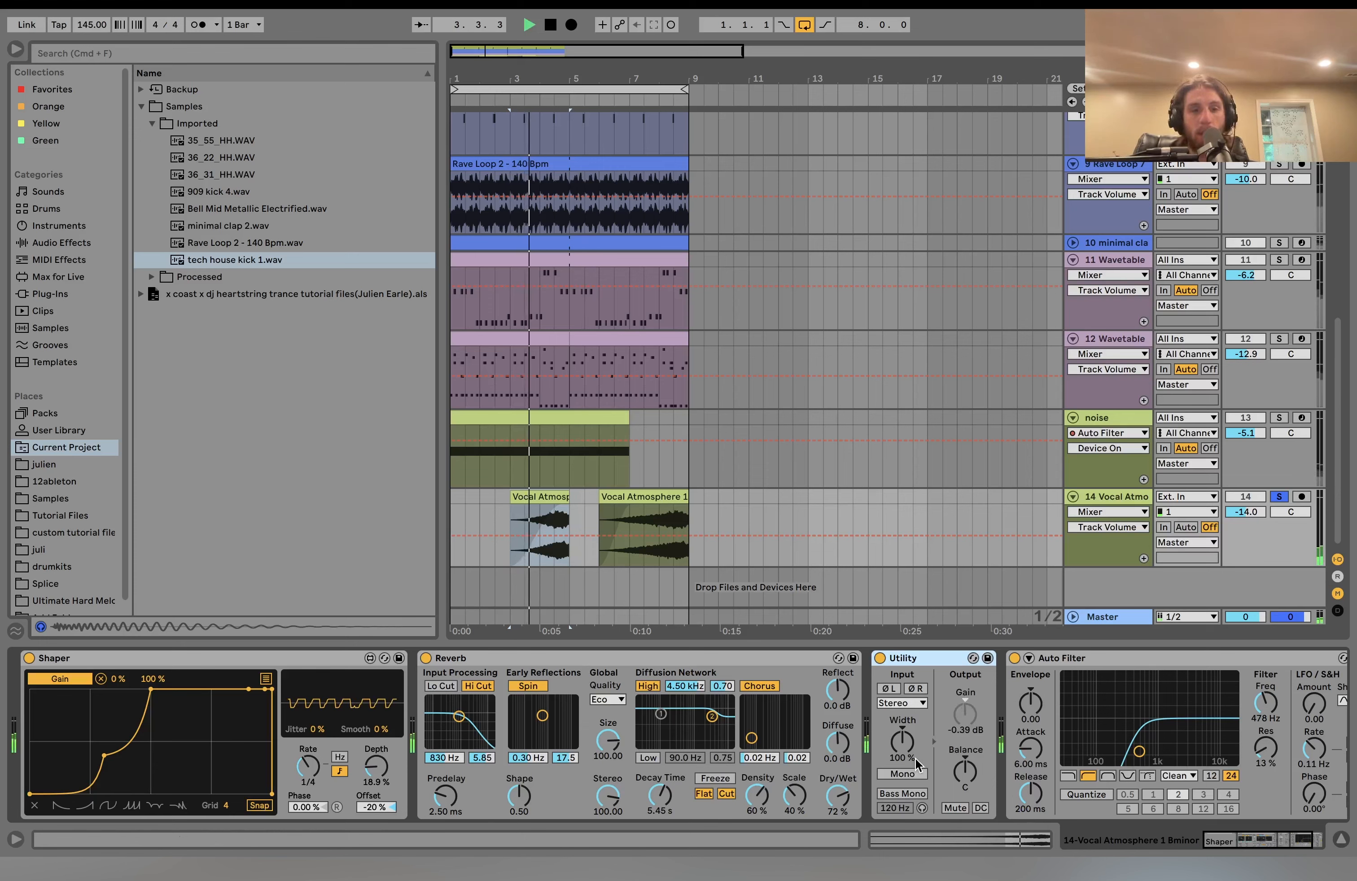
scroll(915, 764, right, 3)
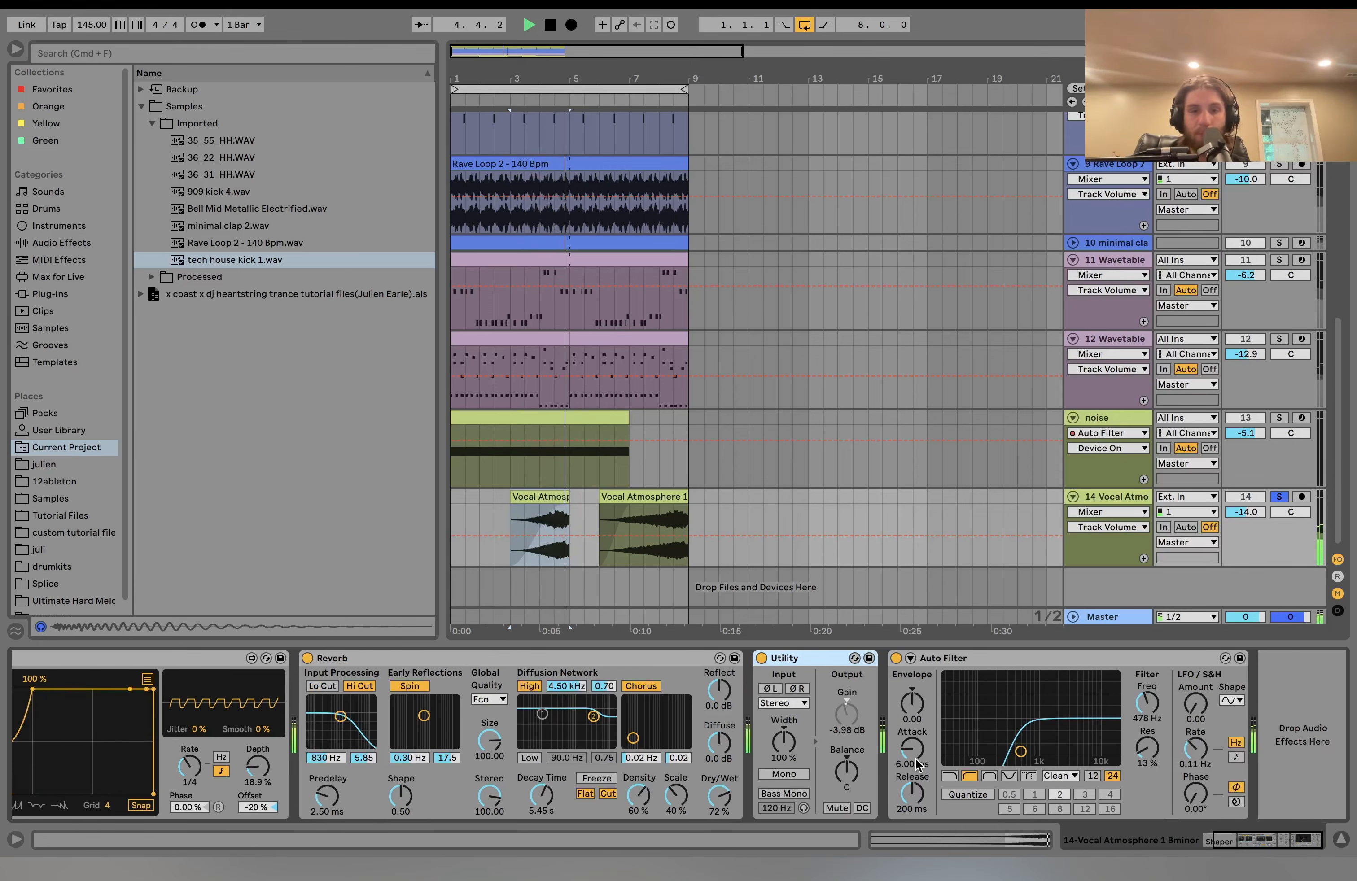
key(space)
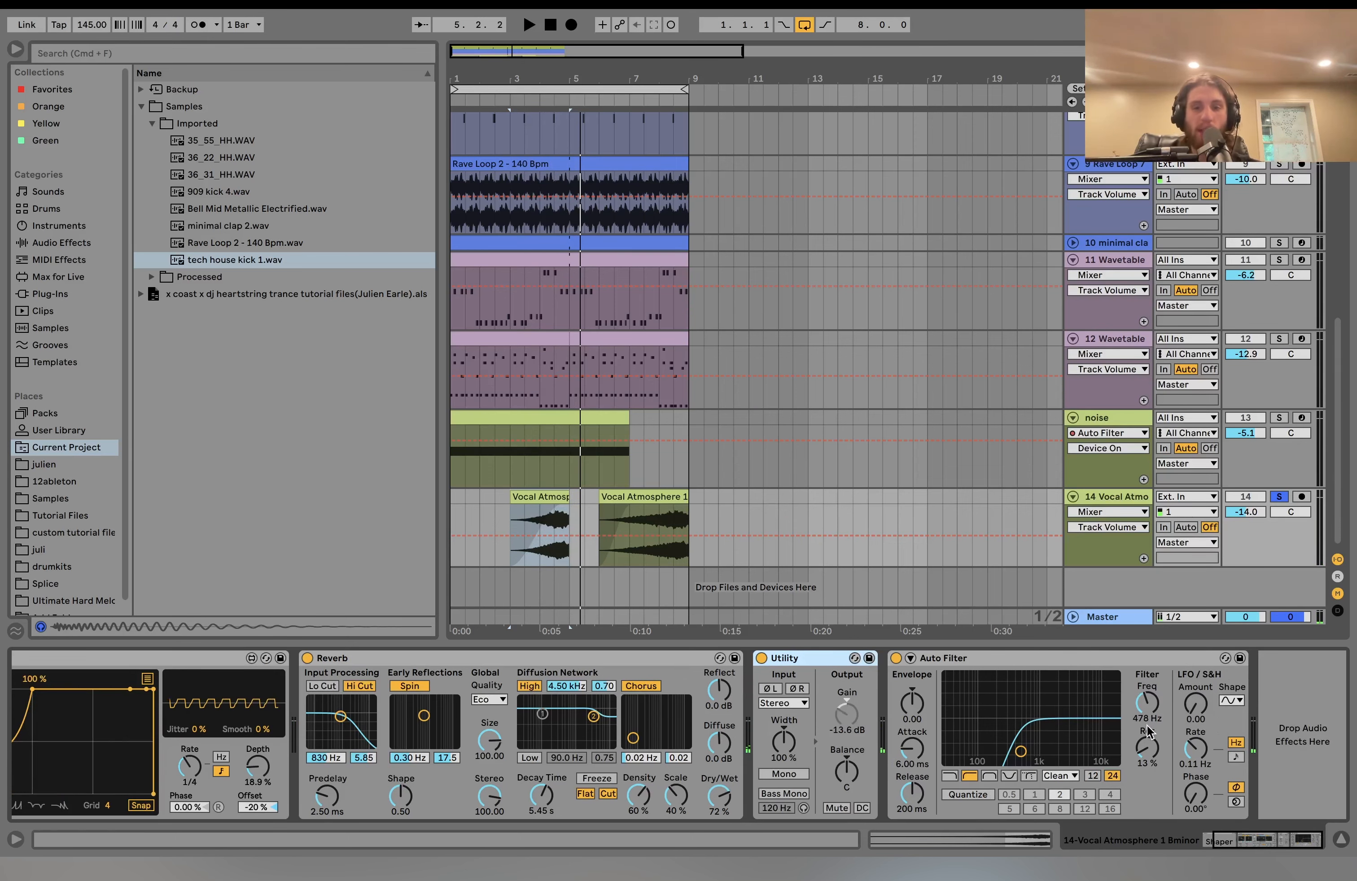
Audition the soloed Vocal Atmosphere clip from bar 3 with its Auto Filter bypassed, and re-enable the filter.
click(1132, 419)
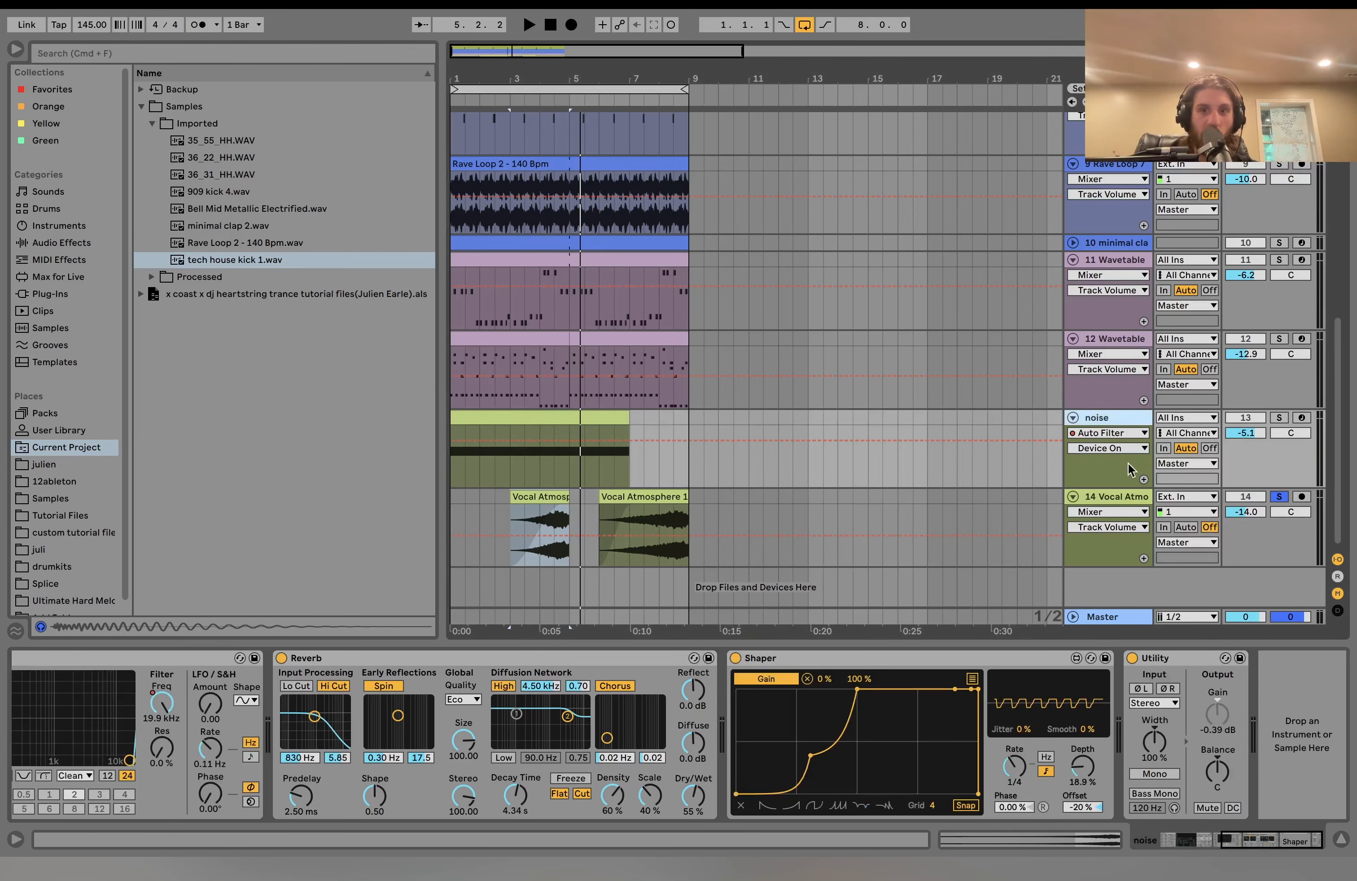
click(1111, 497)
click(895, 658)
click(535, 522)
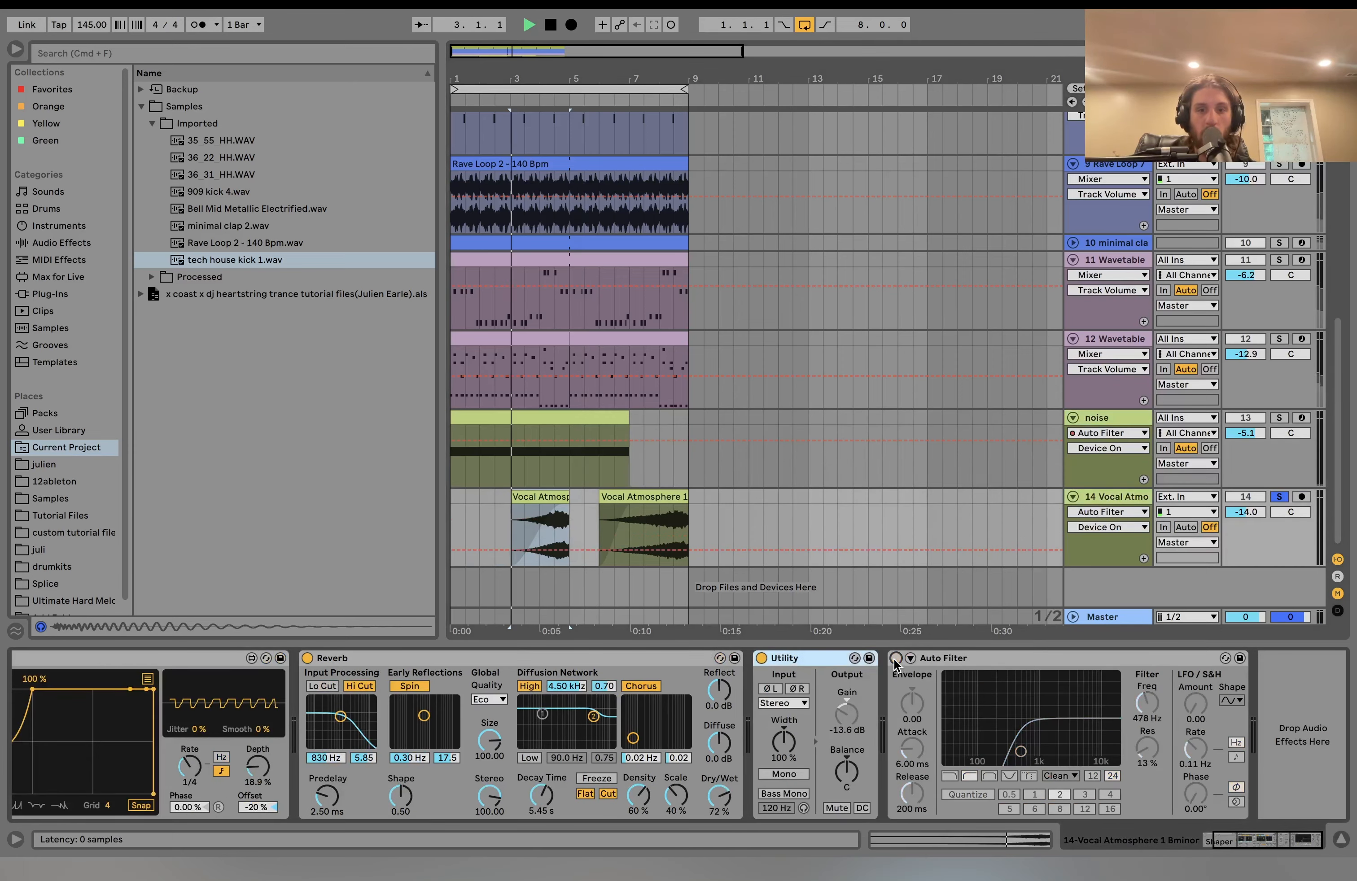
key(space)
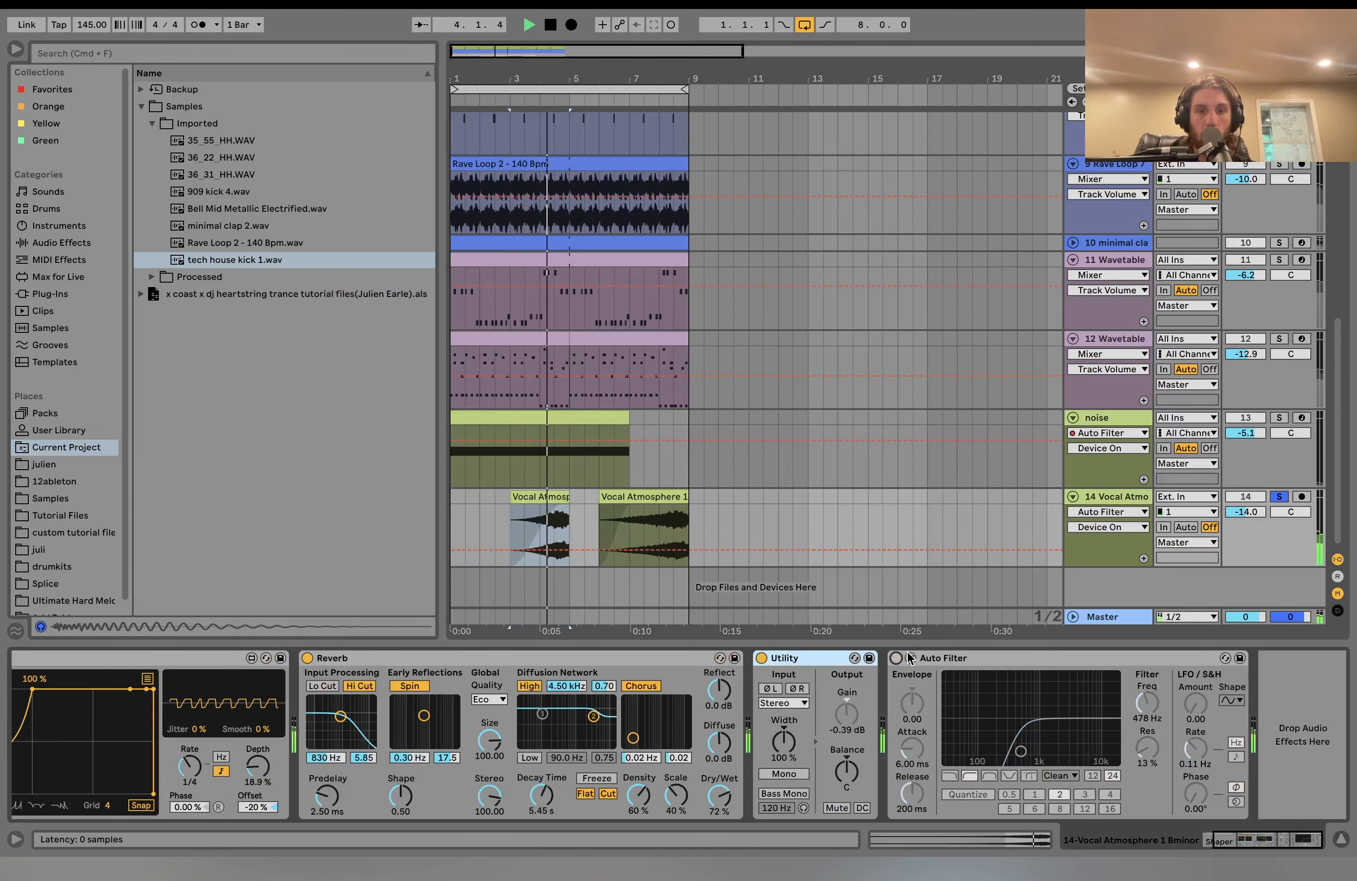
key(space)
click(896, 658)
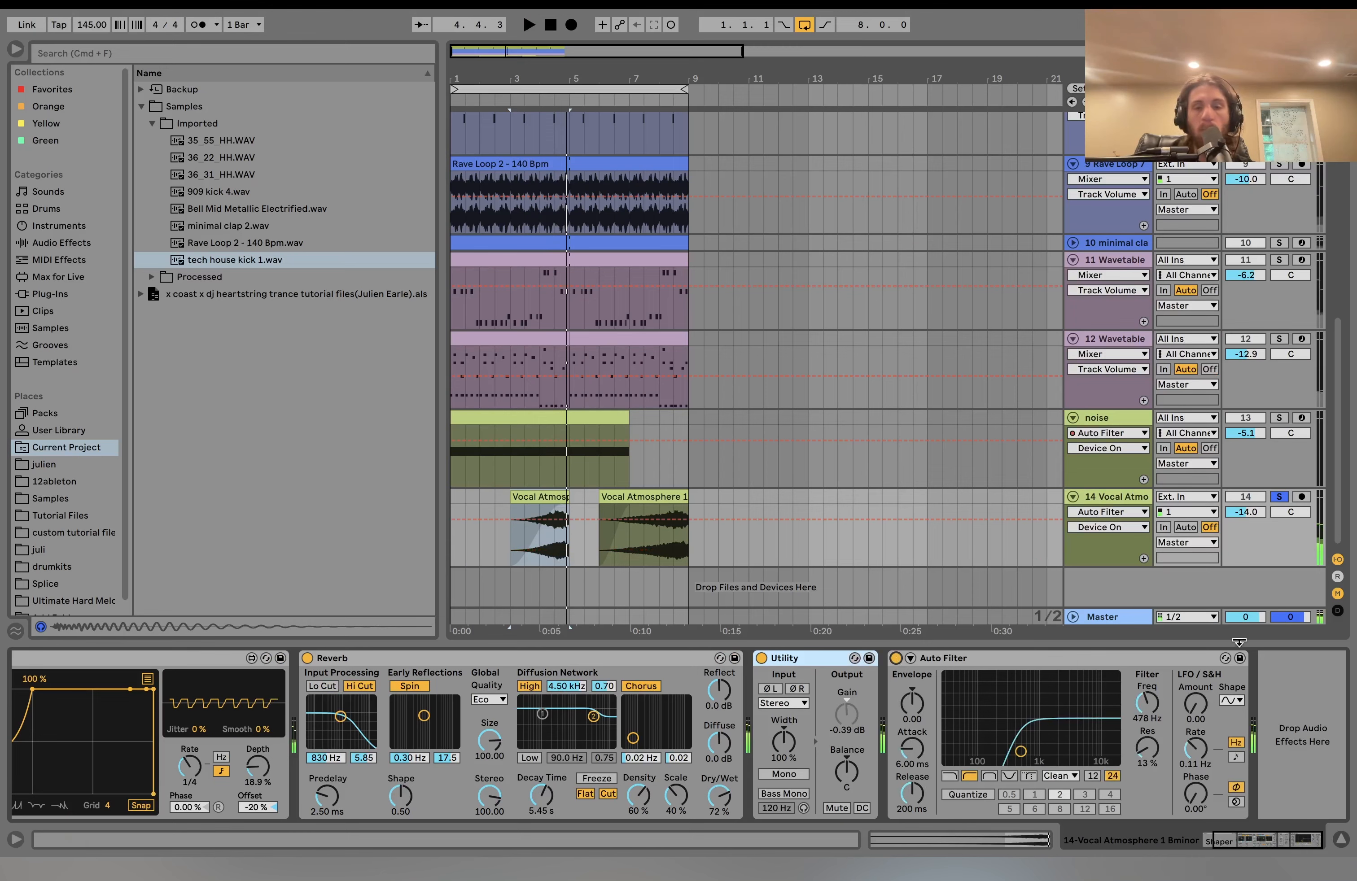
Unsolo the Vocal Atmosphere track, turn off the loop, and play the full mix onward from bar 3.
click(1279, 497)
key(space)
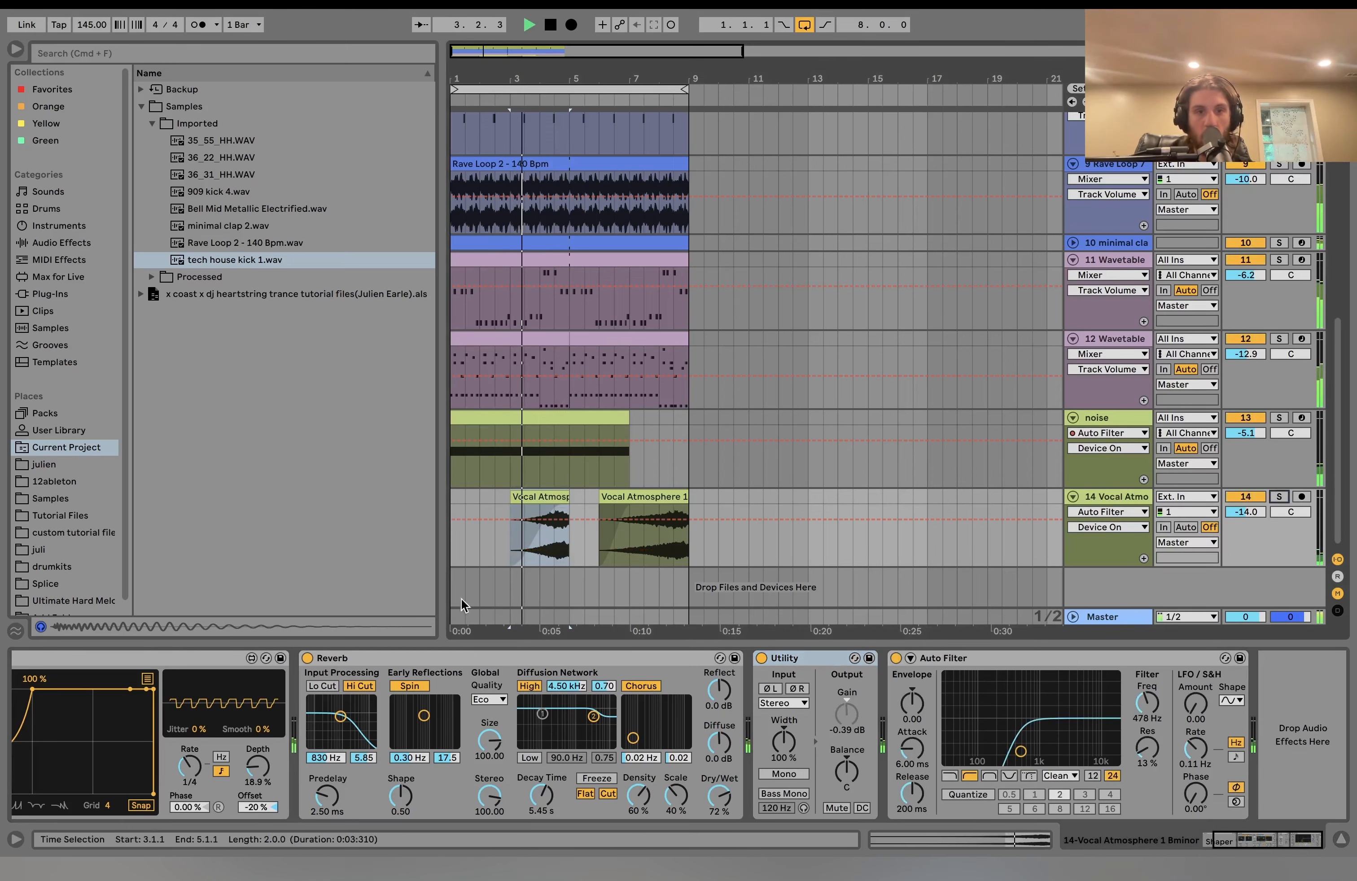
click(574, 396)
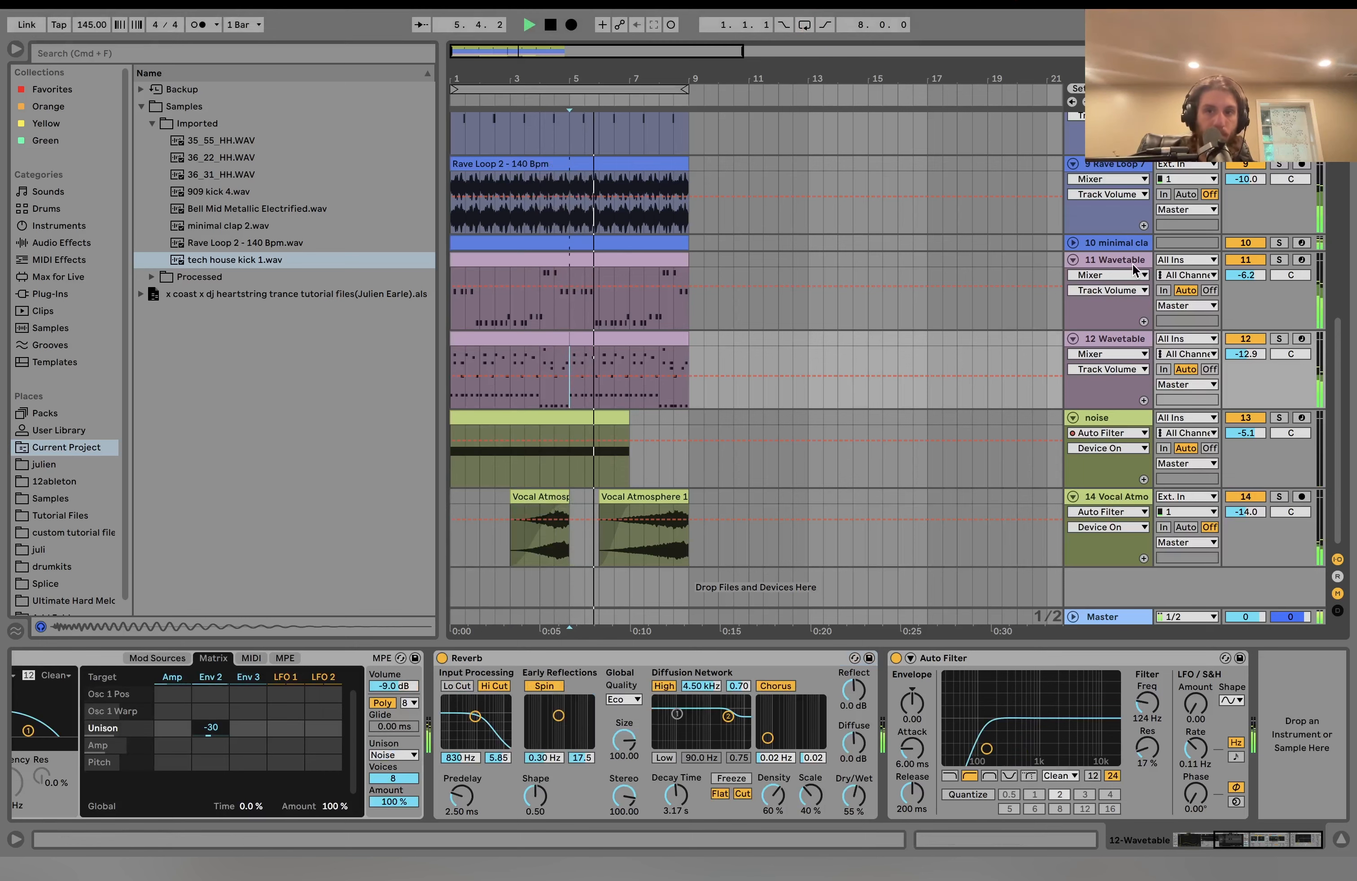
Select all tracks and fold them for a compact overview, and collapse the Imported samples folder.
click(1114, 262)
key(super+a)
key(u)
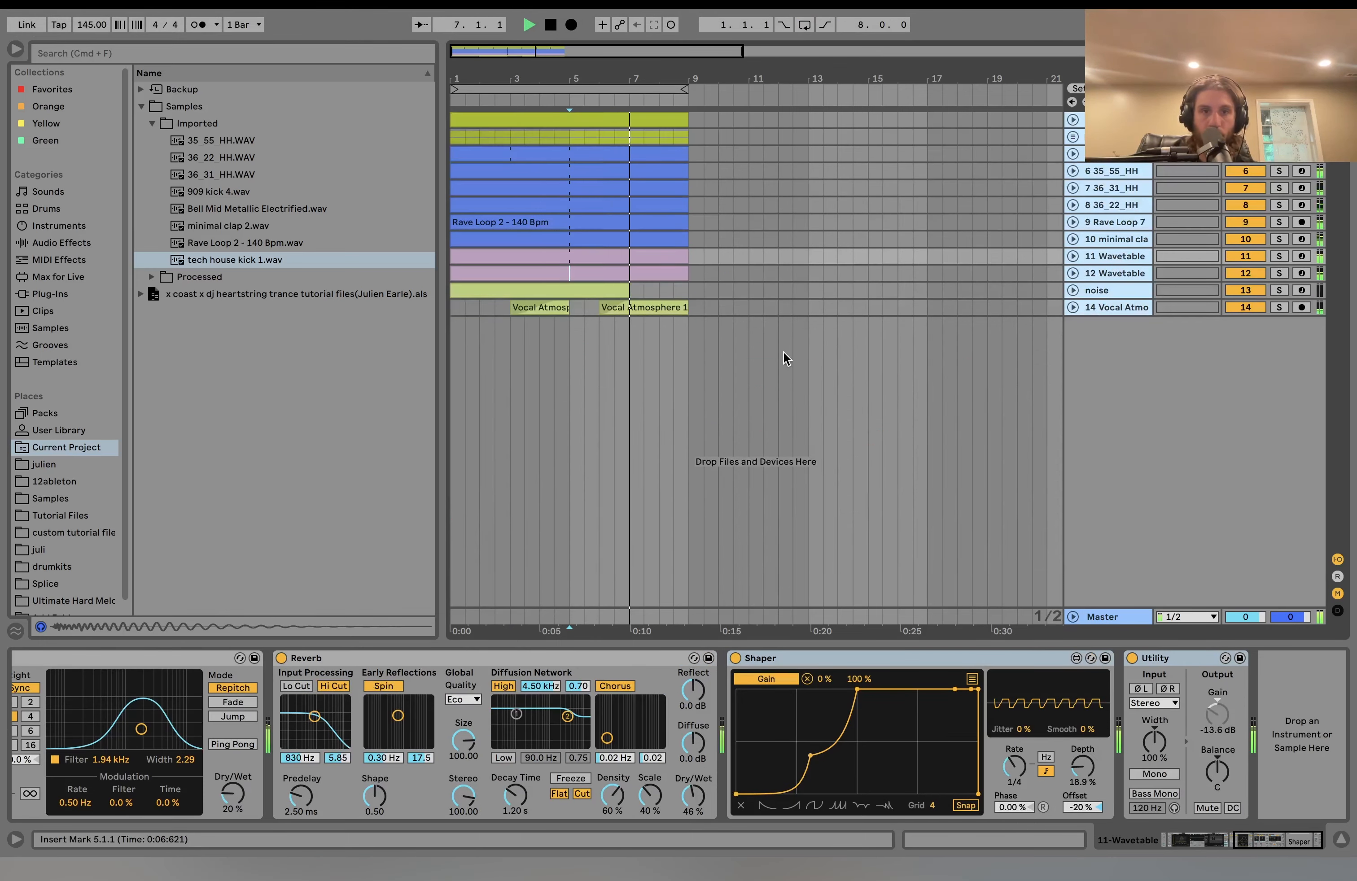
click(513, 271)
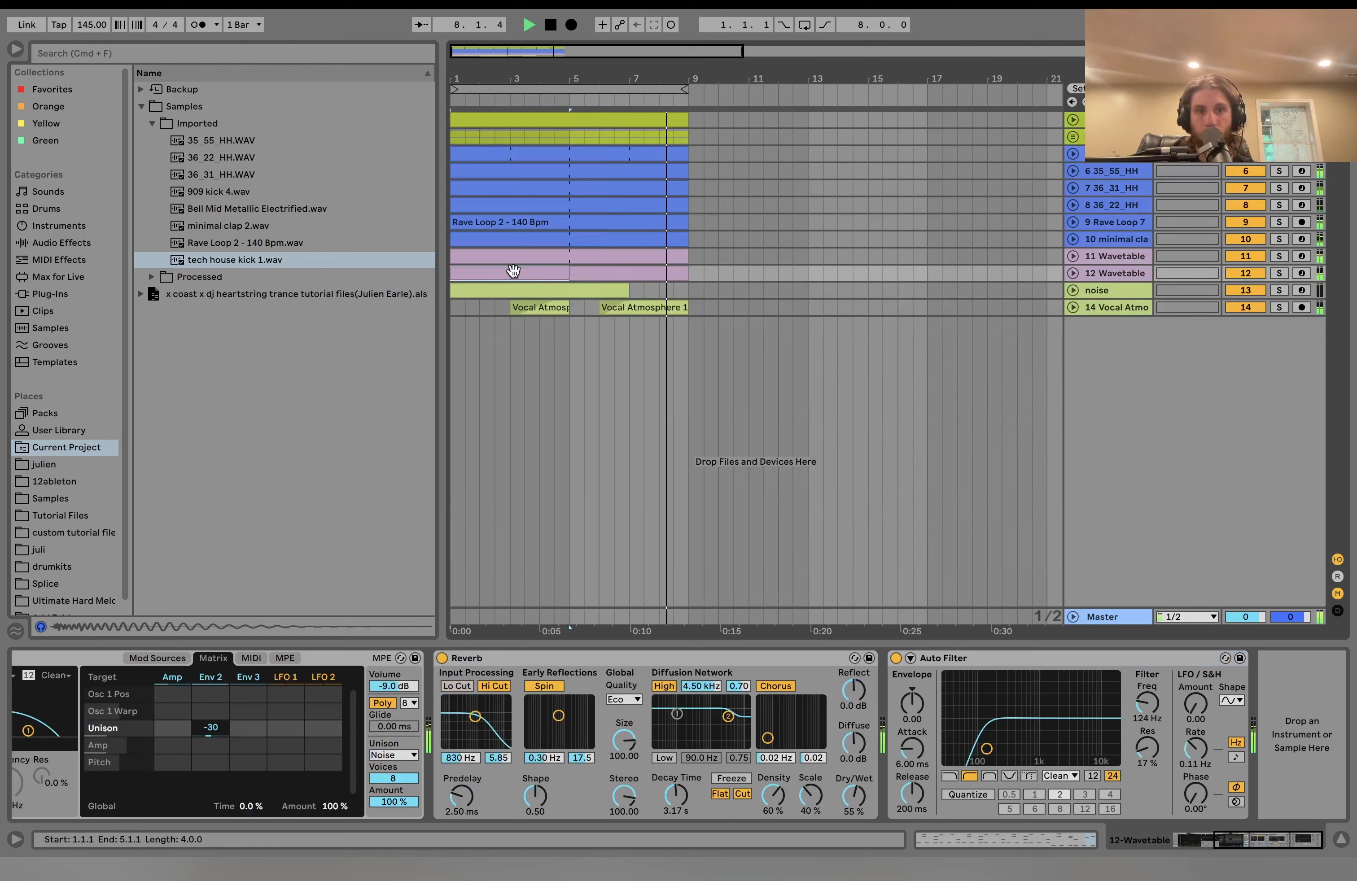
click(153, 123)
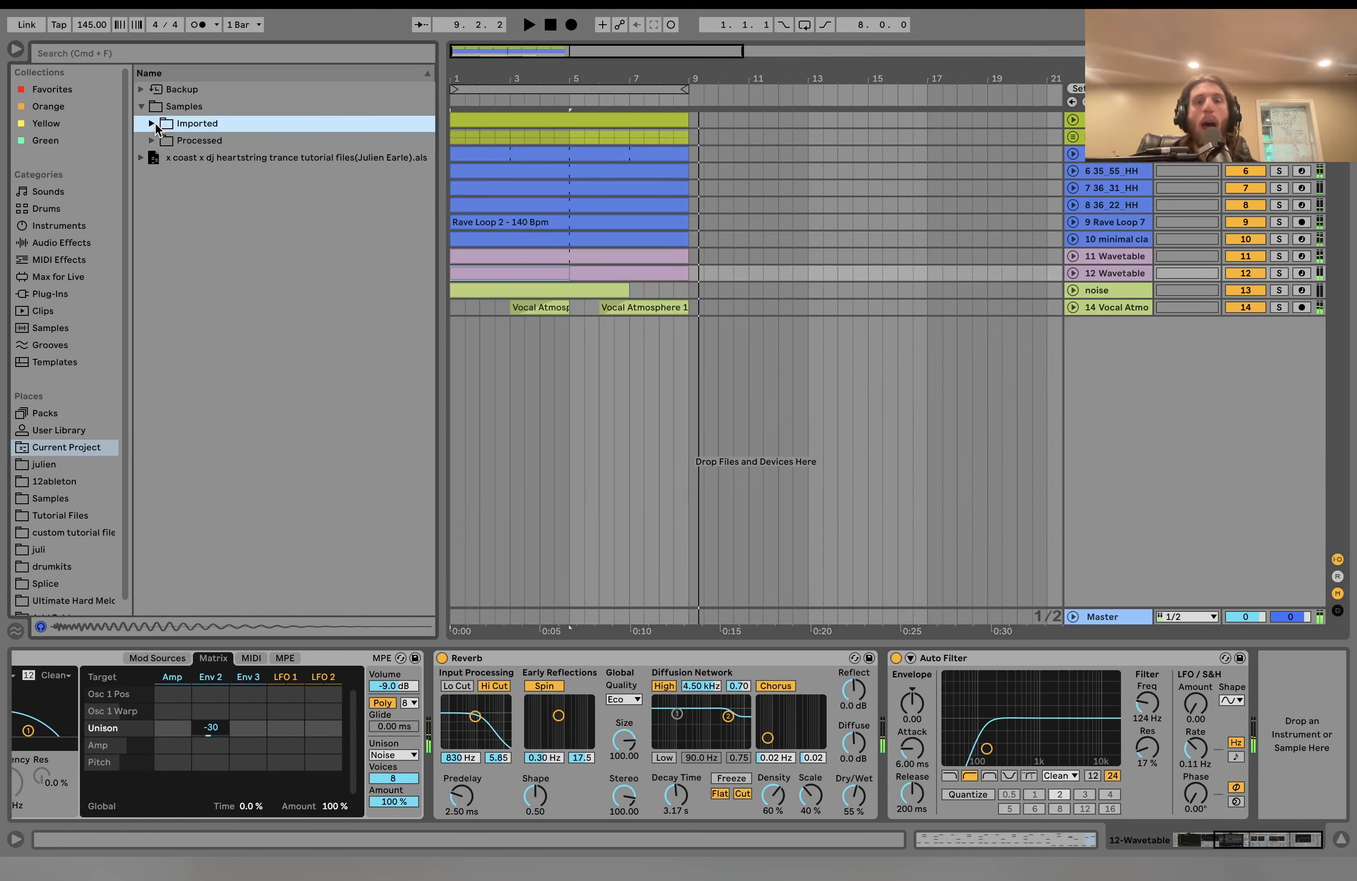